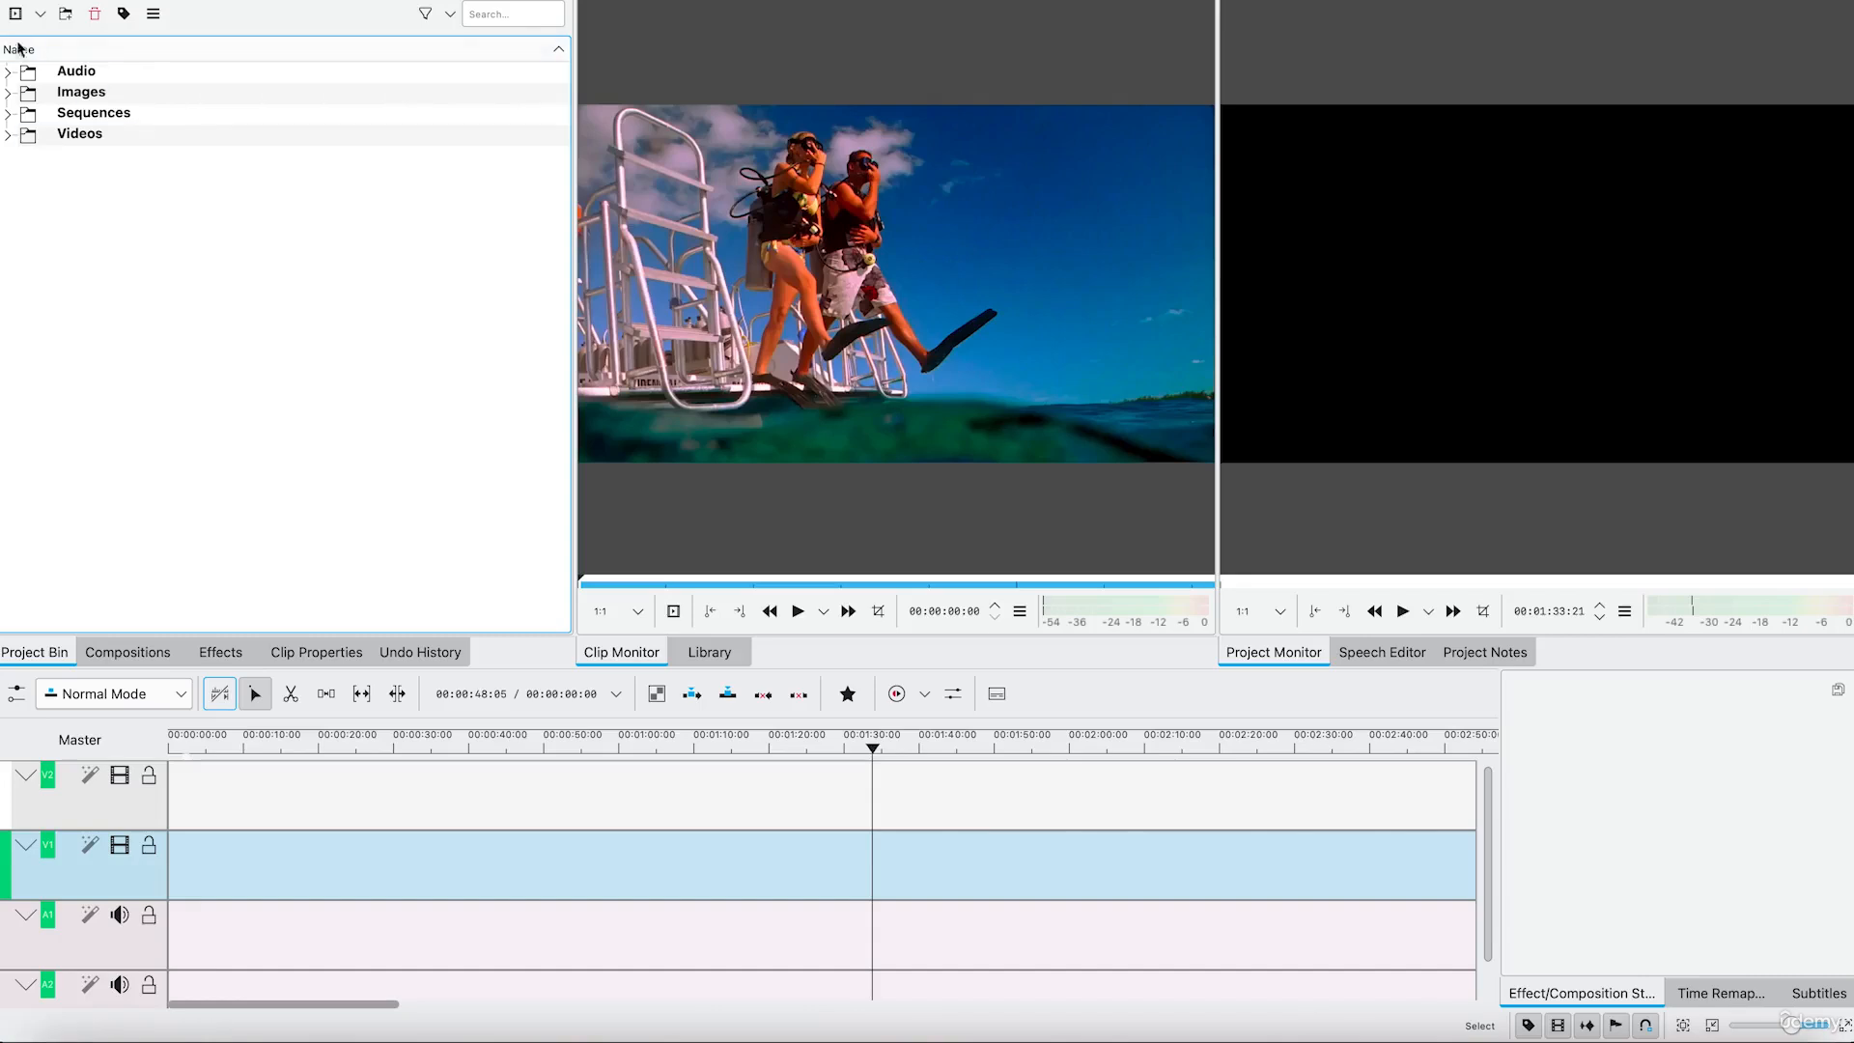
# - Open the Videos folder and scrub through couple_swimming_under_the_sea (720p).mp4 to review its scenes
pyautogui.click(10, 138)
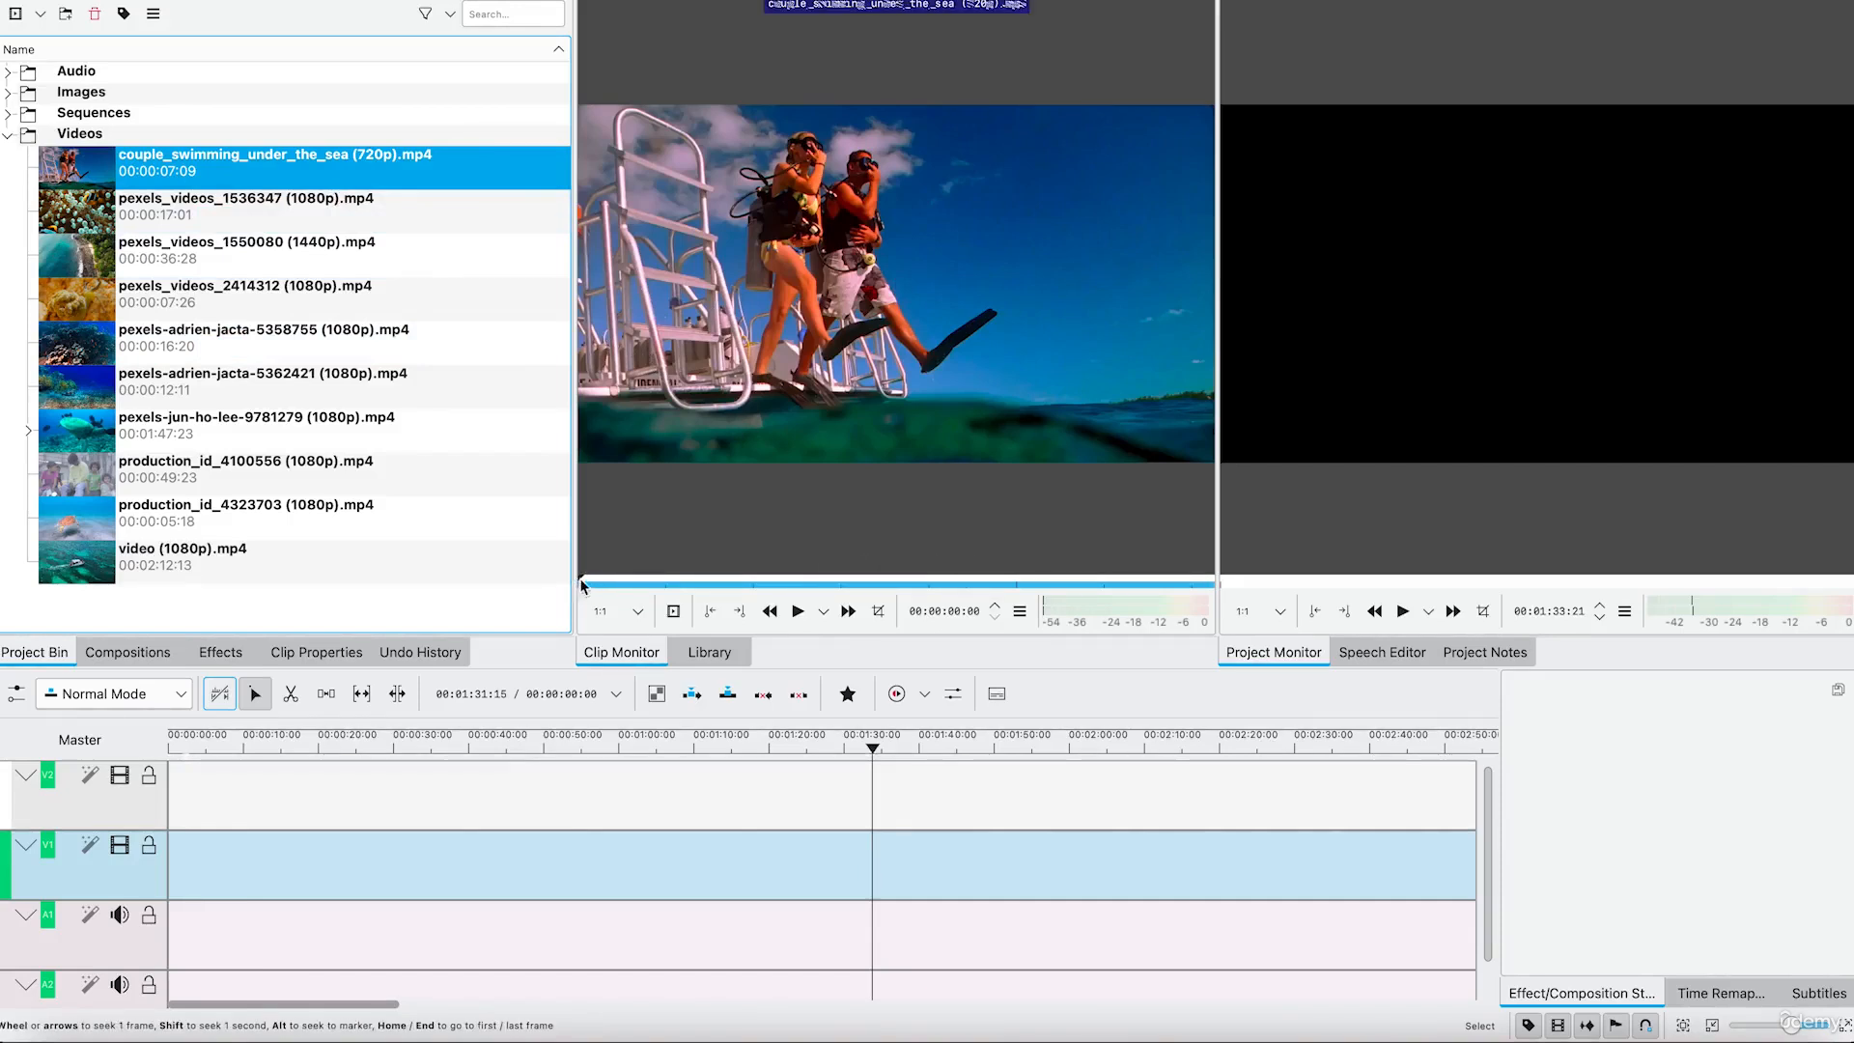
pyautogui.moveTo(582, 579); pyautogui.dragTo(1214, 599)
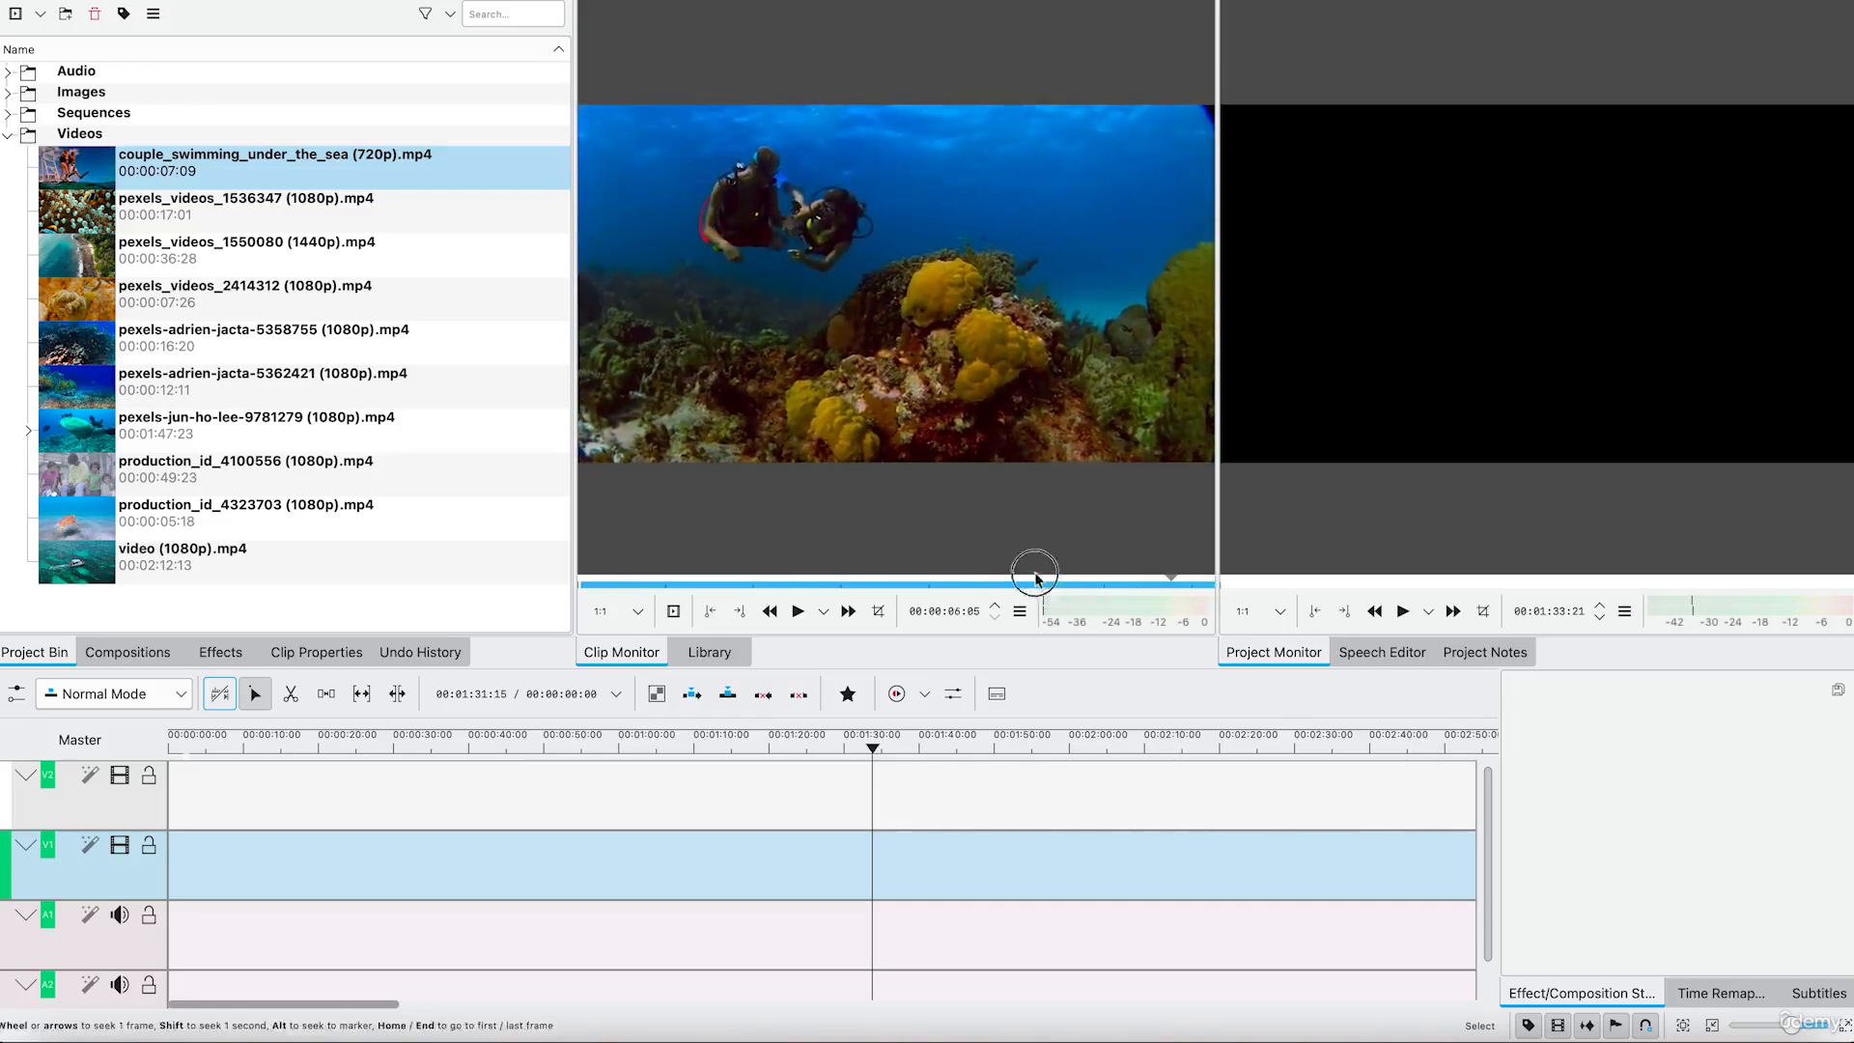
pyautogui.moveTo(657, 577); pyautogui.dragTo(741, 577)
pyautogui.moveTo(947, 595); pyautogui.dragTo(1007, 584)
pyautogui.moveTo(532, 564); pyautogui.dragTo(493, 564)
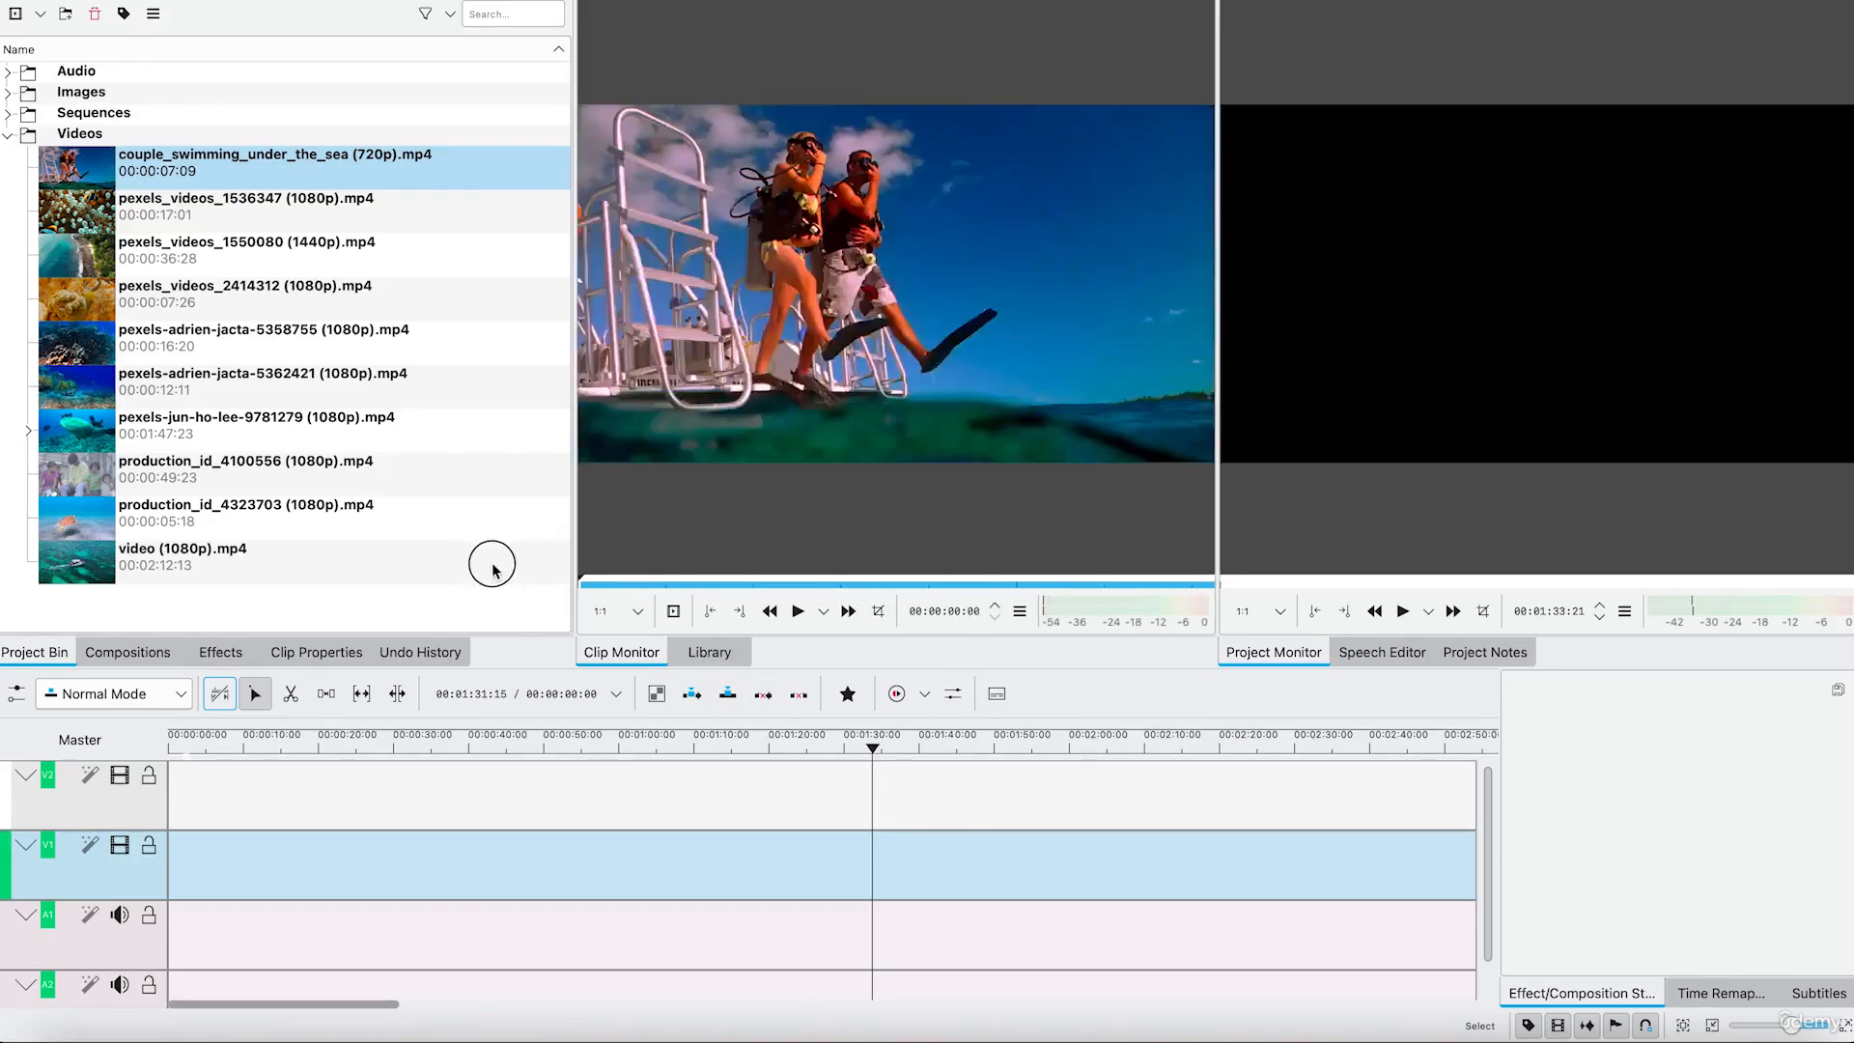
# - Mark the diving couple clip from 00:00:00:00 to 00:00:01:11 and place that section on track V1
pyautogui.press('i')
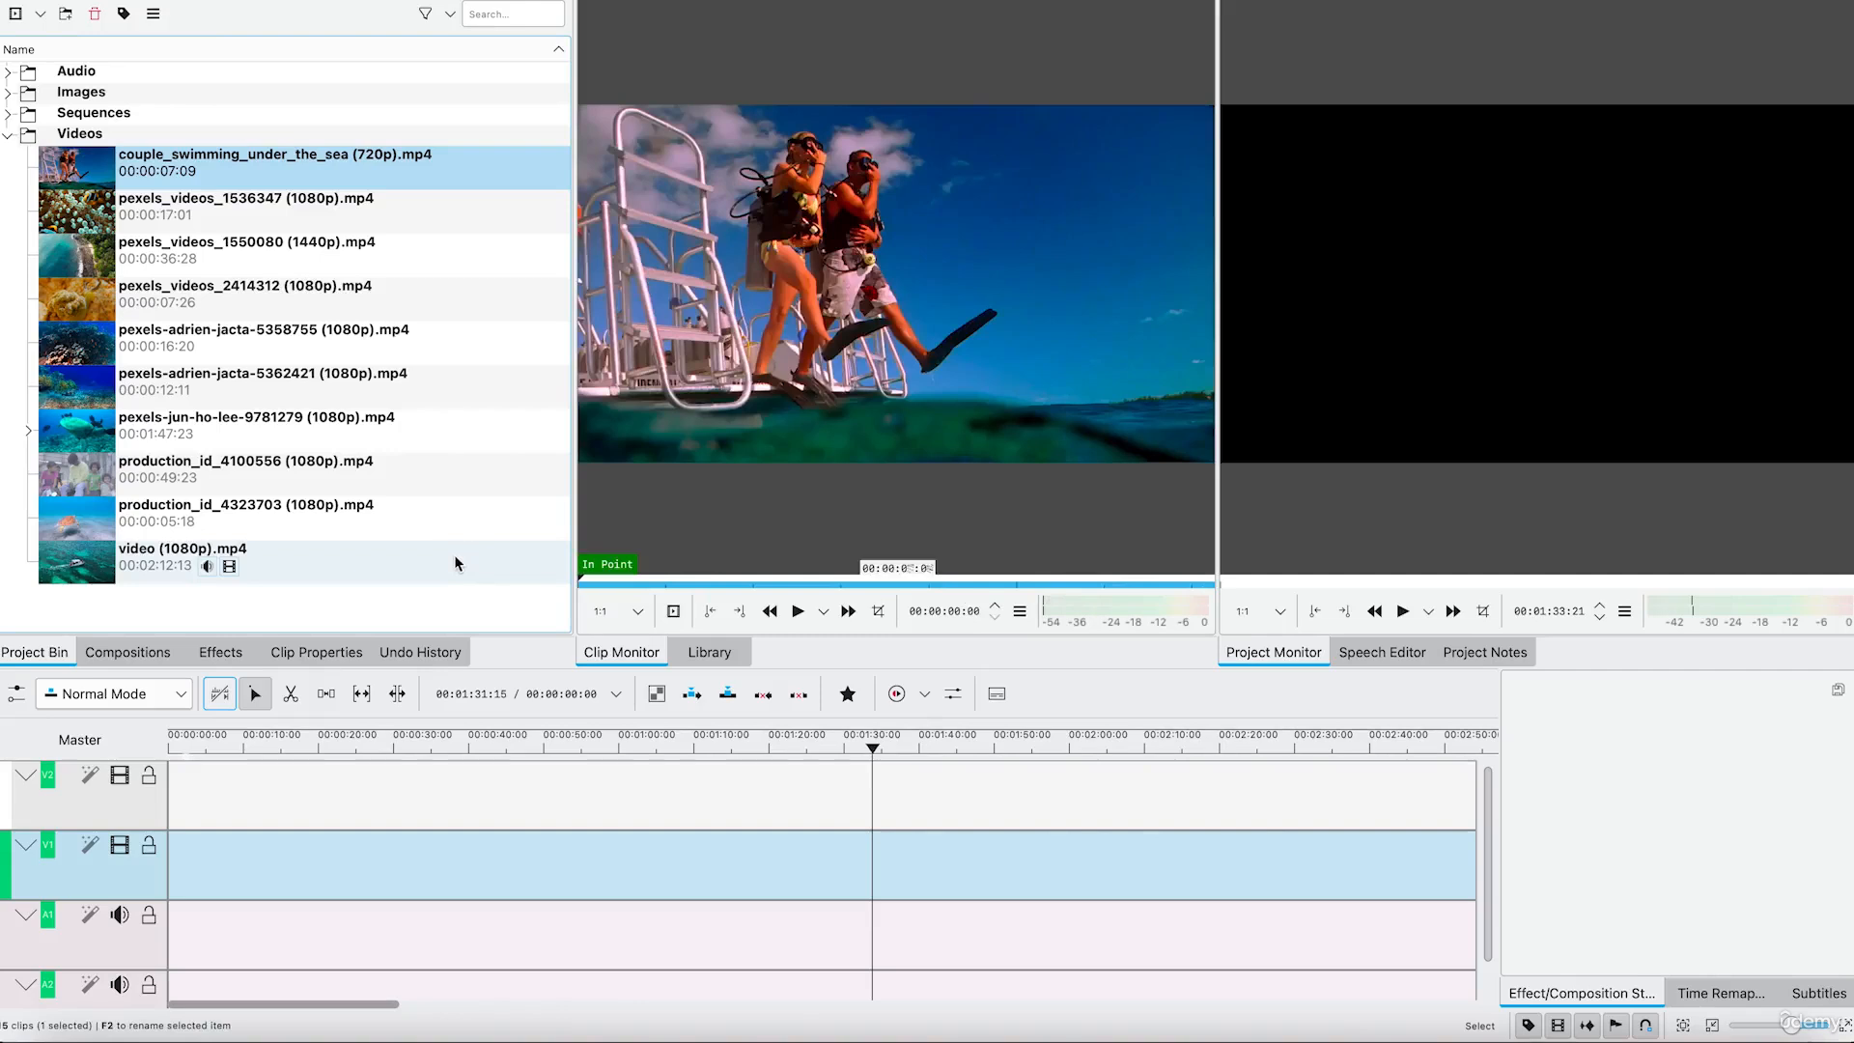
pyautogui.moveTo(581, 574); pyautogui.dragTo(702, 608)
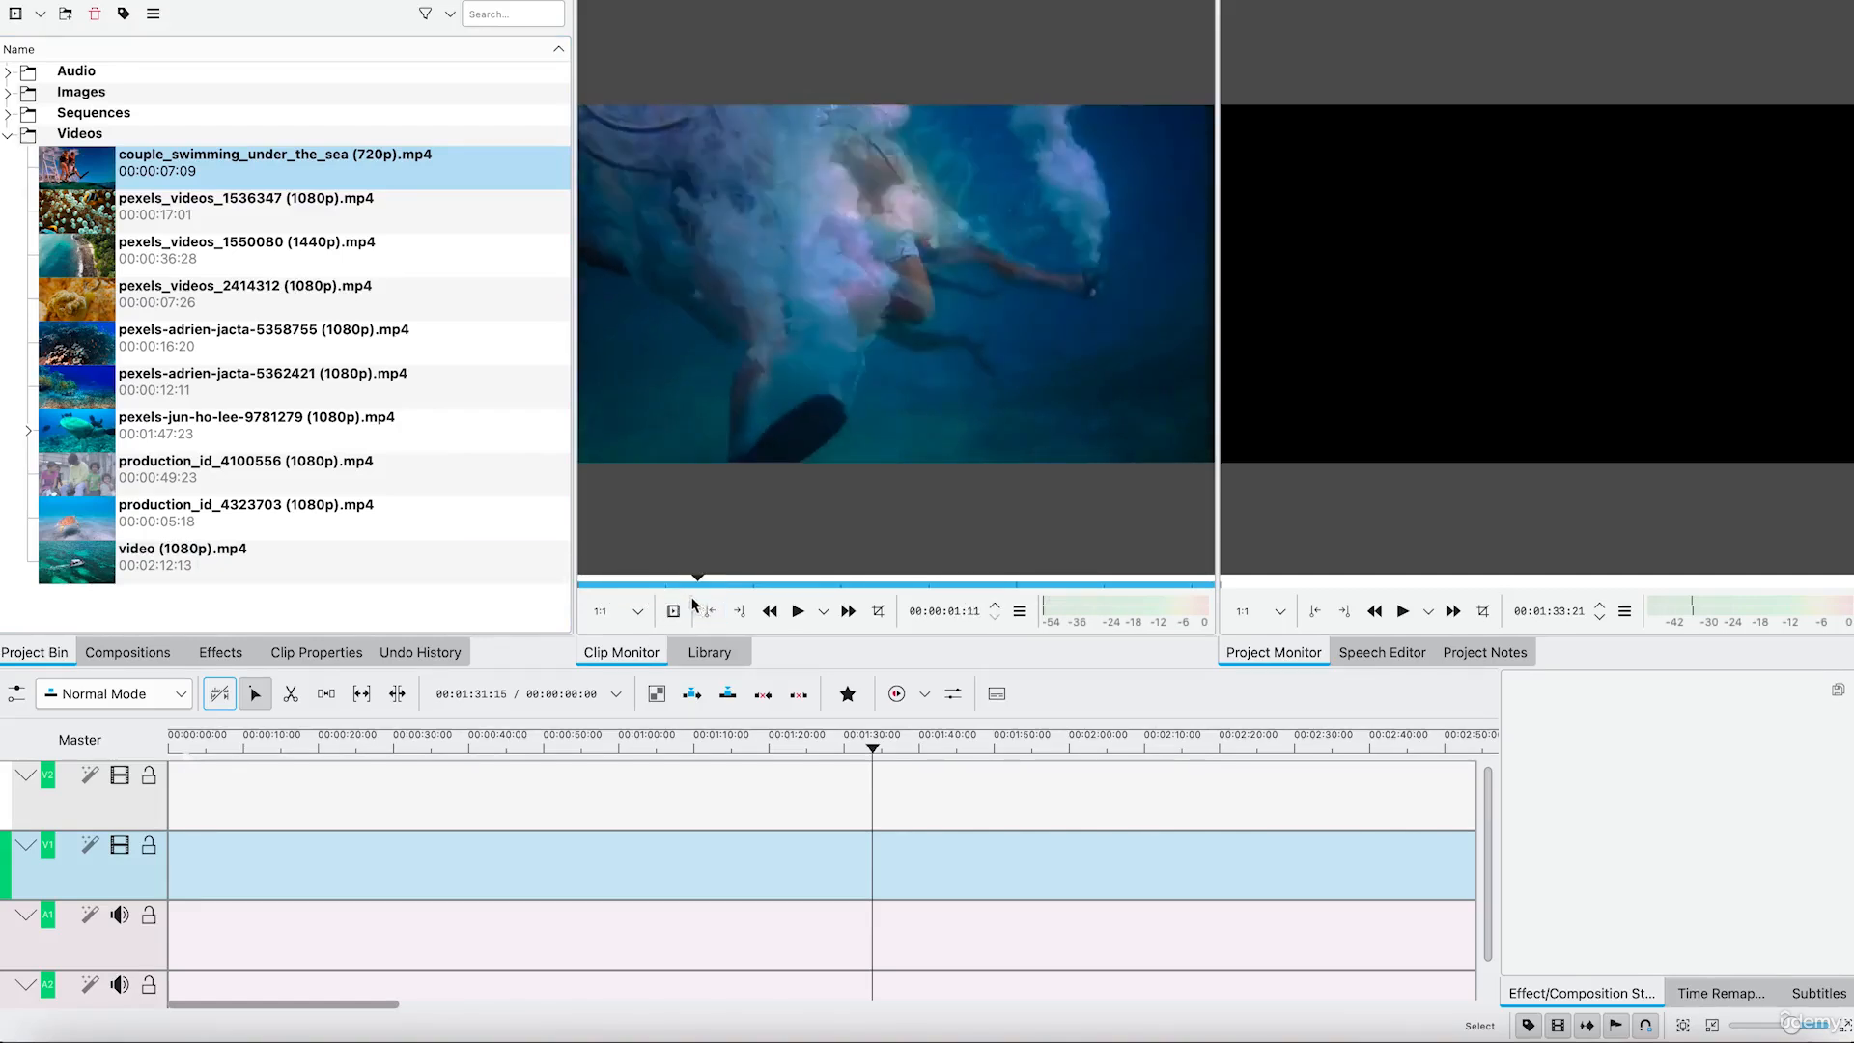
pyautogui.press('o')
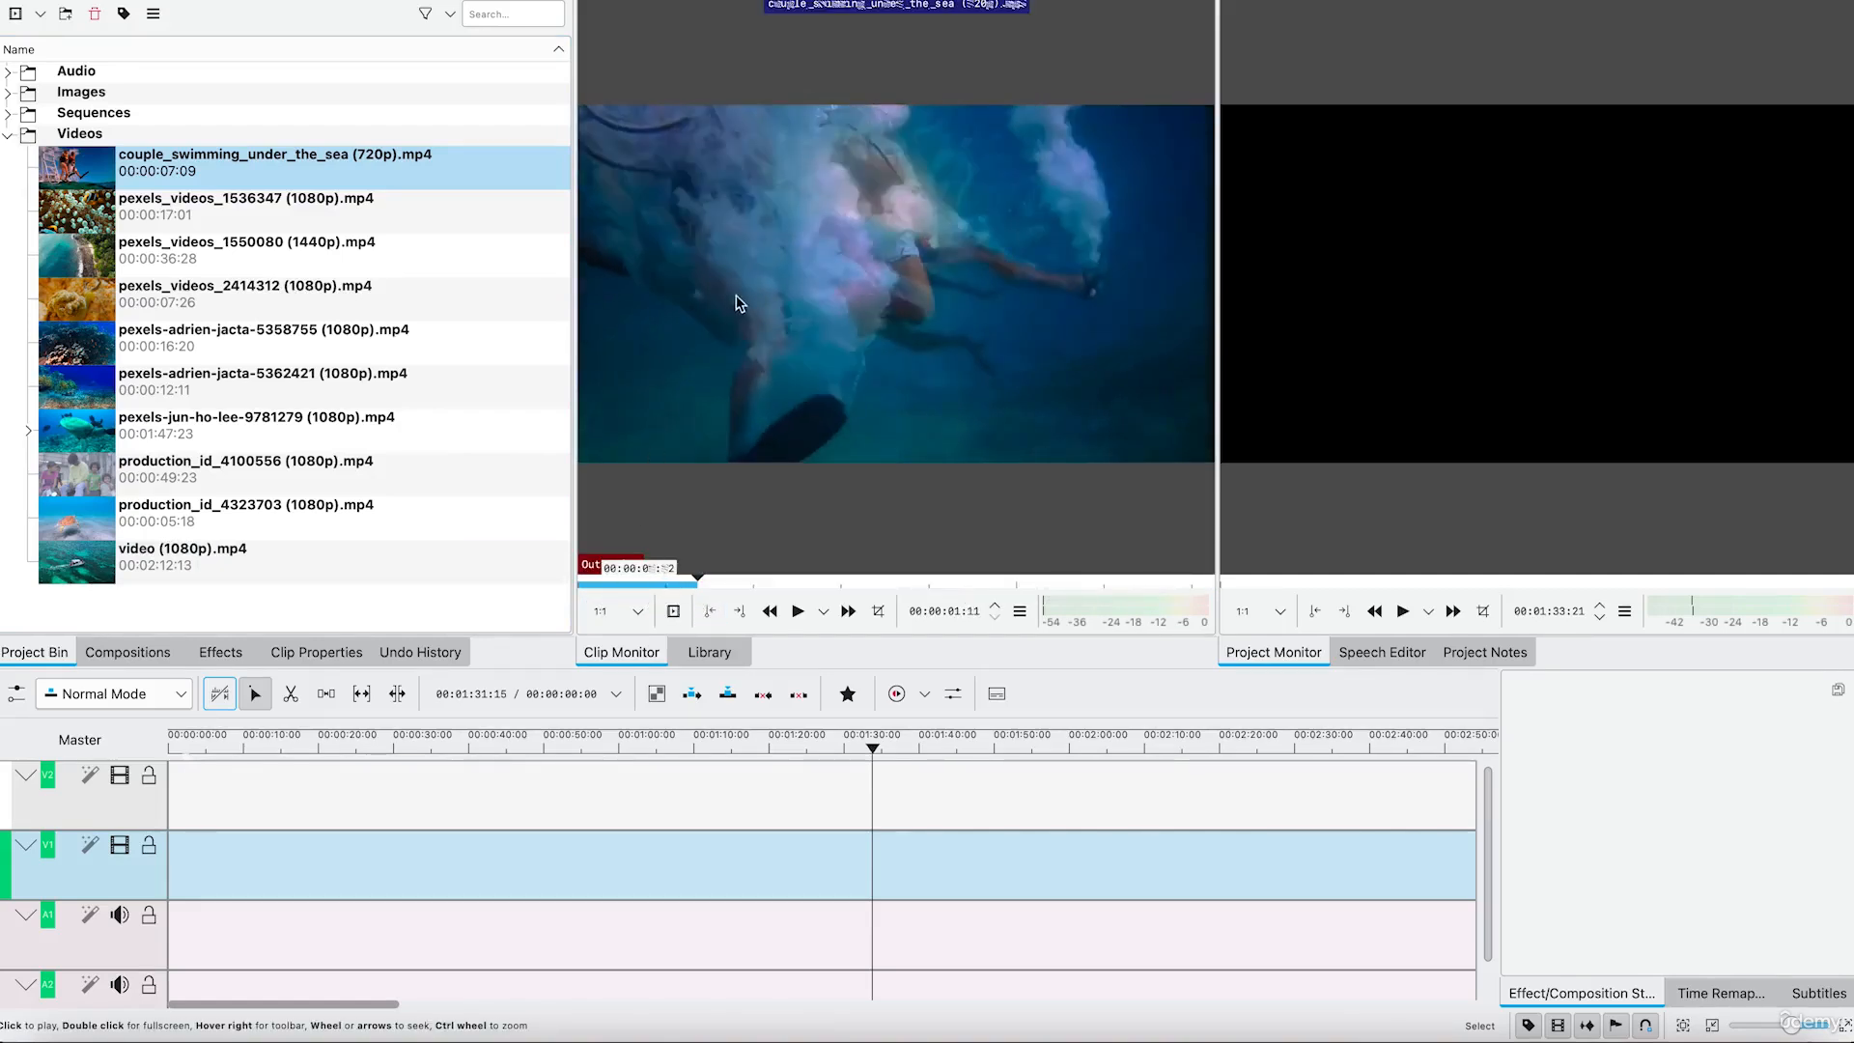
pyautogui.moveTo(739, 303); pyautogui.dragTo(169, 874)
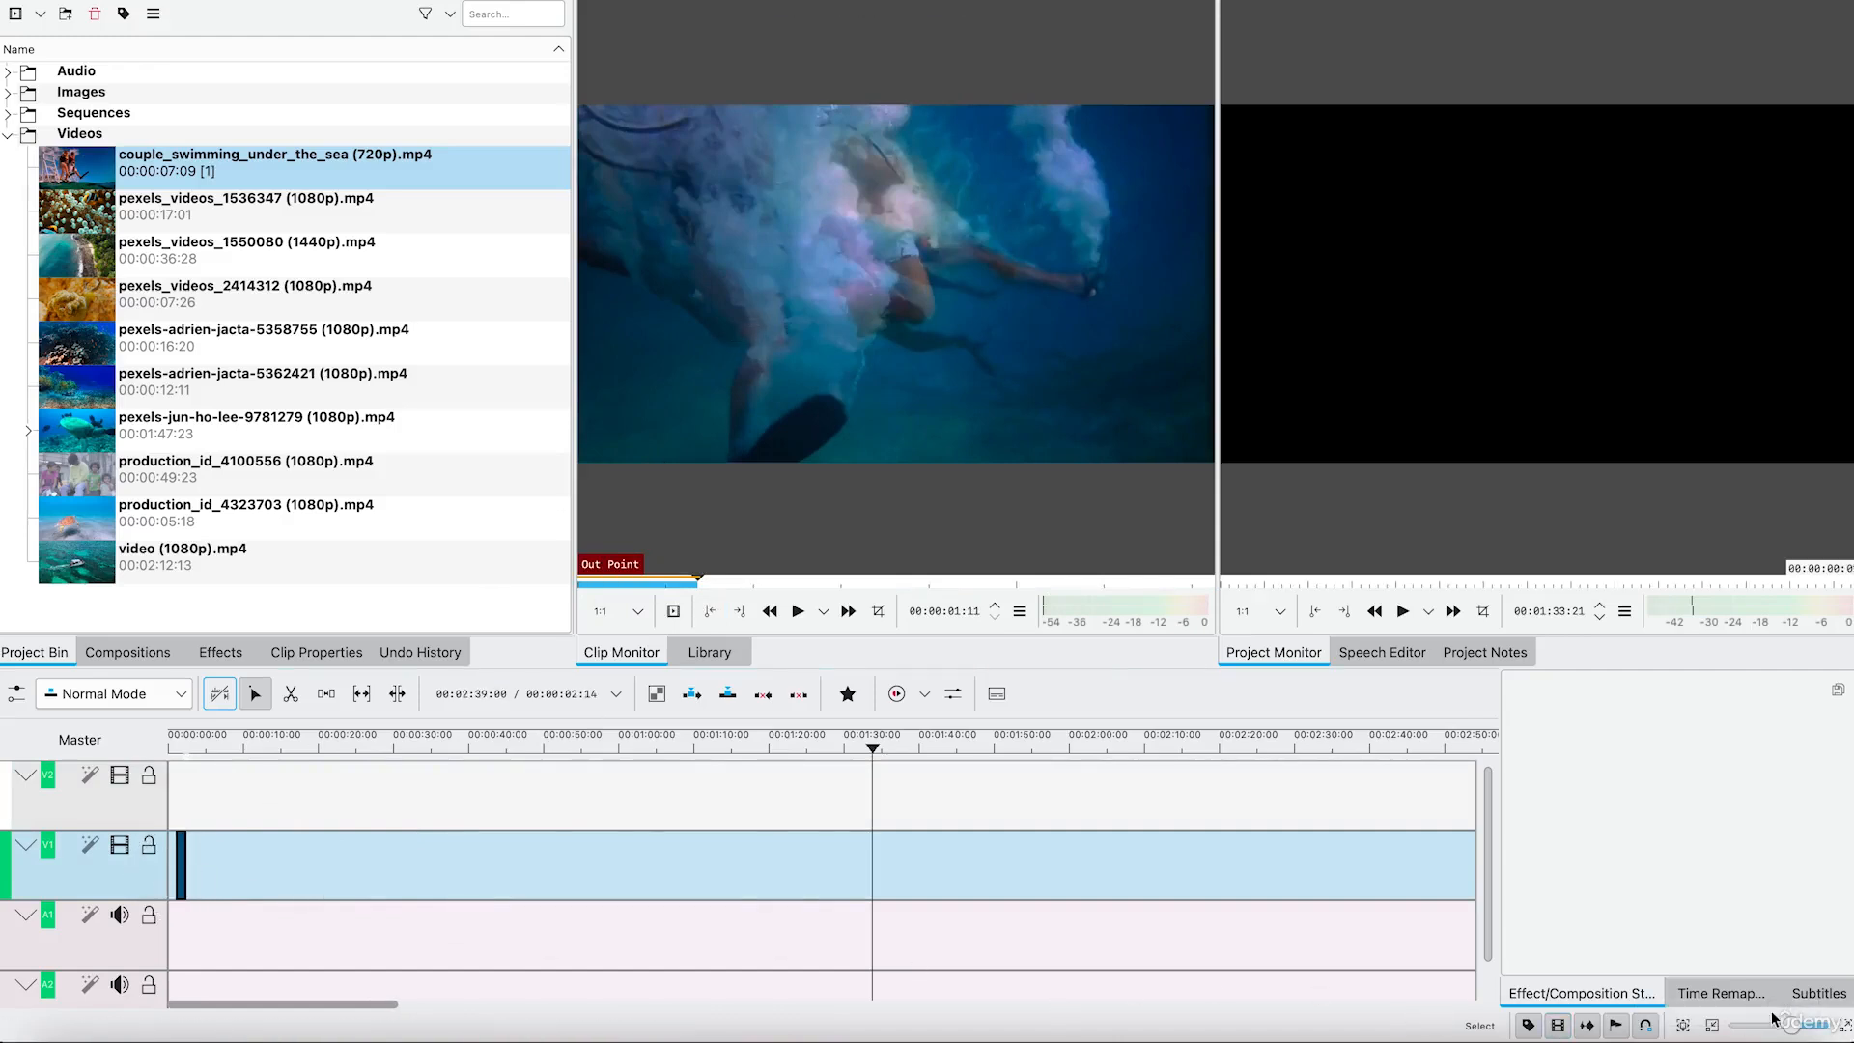
# - Move the placed clip on track V1 to the very start of the timeline
pyautogui.moveTo(1790, 1032); pyautogui.dragTo(1801, 1035)
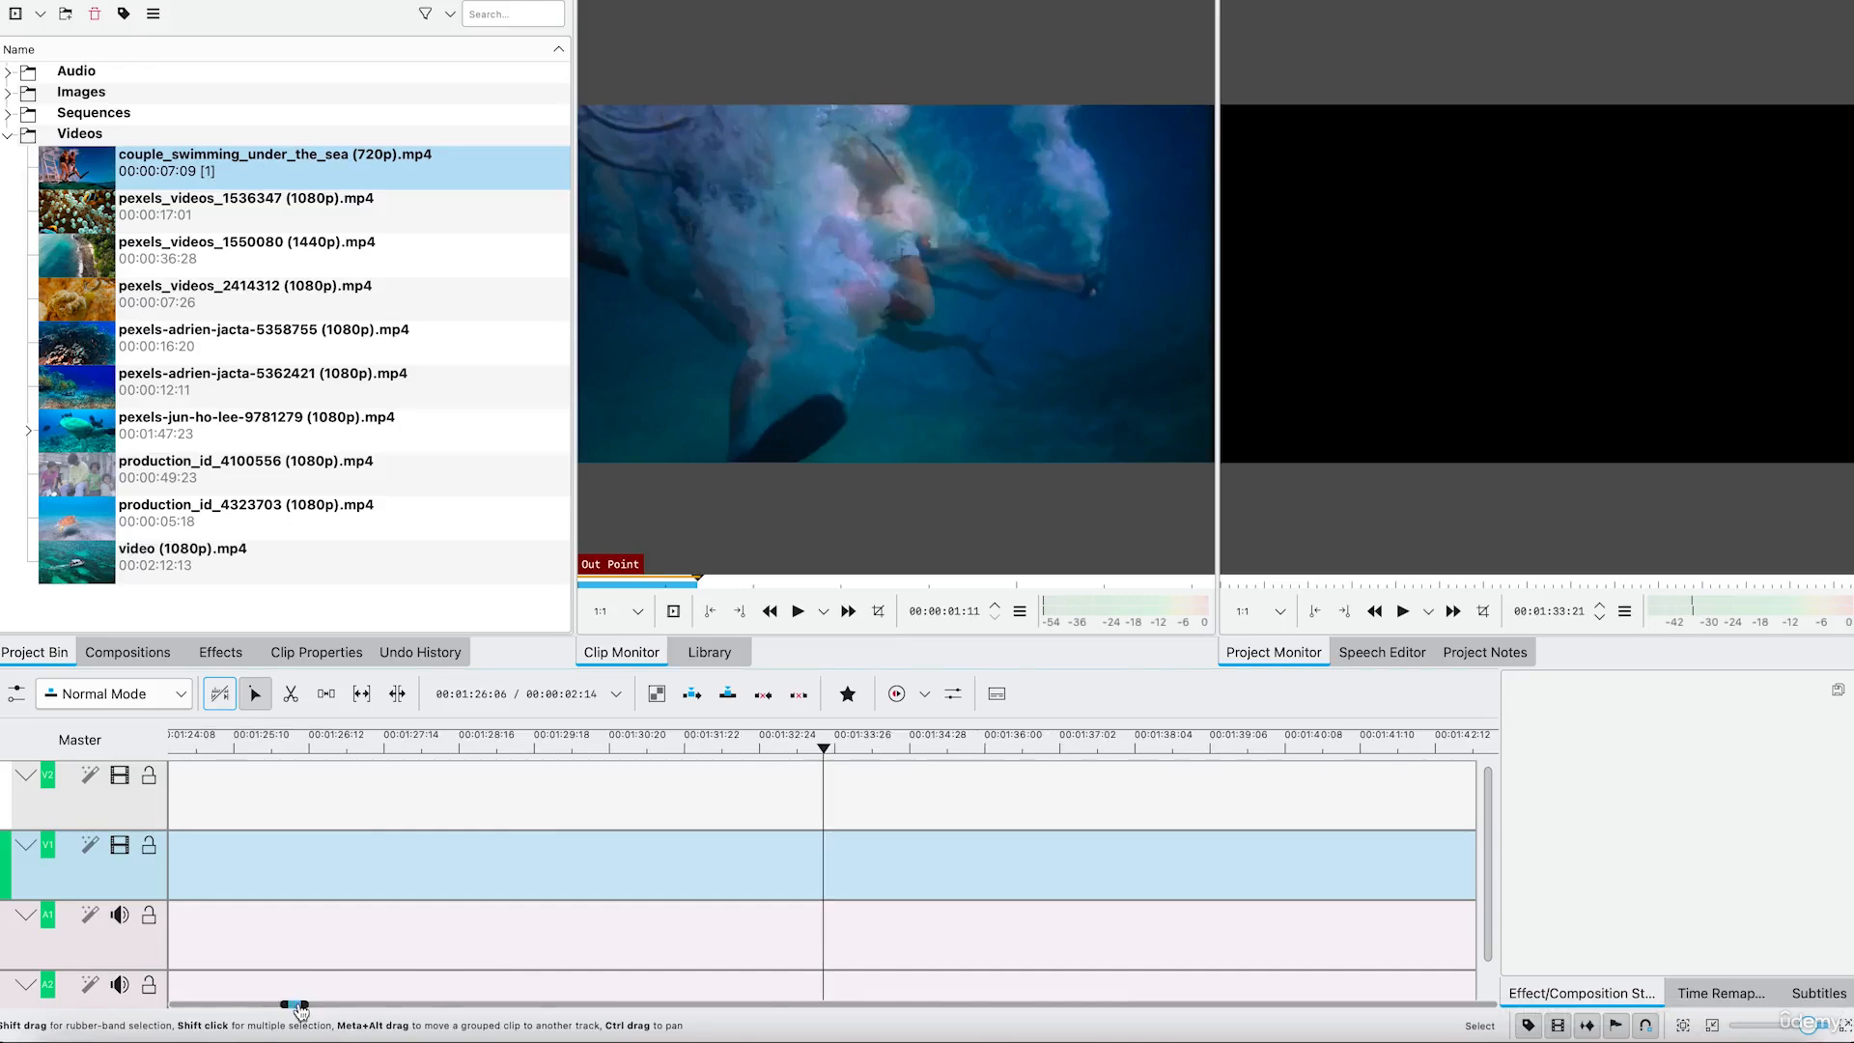
pyautogui.moveTo(291, 1004); pyautogui.dragTo(91, 985)
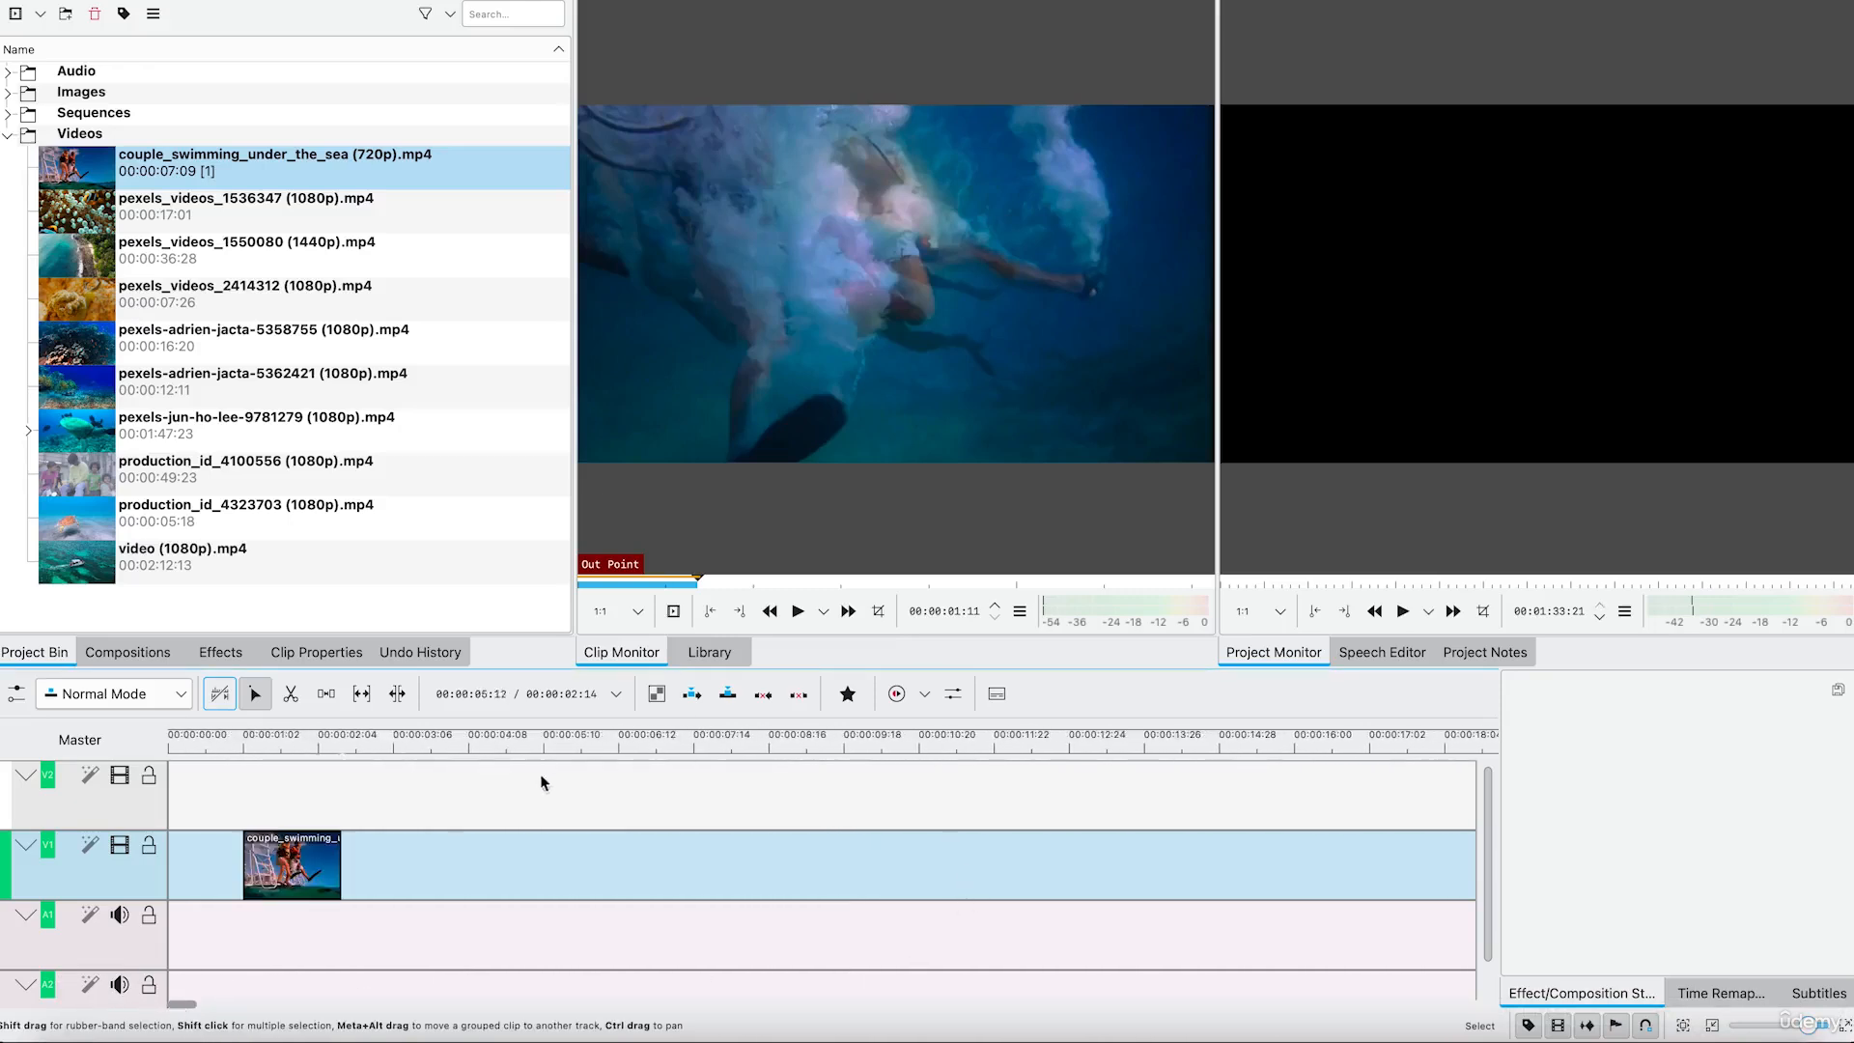
pyautogui.moveTo(259, 873); pyautogui.dragTo(184, 872)
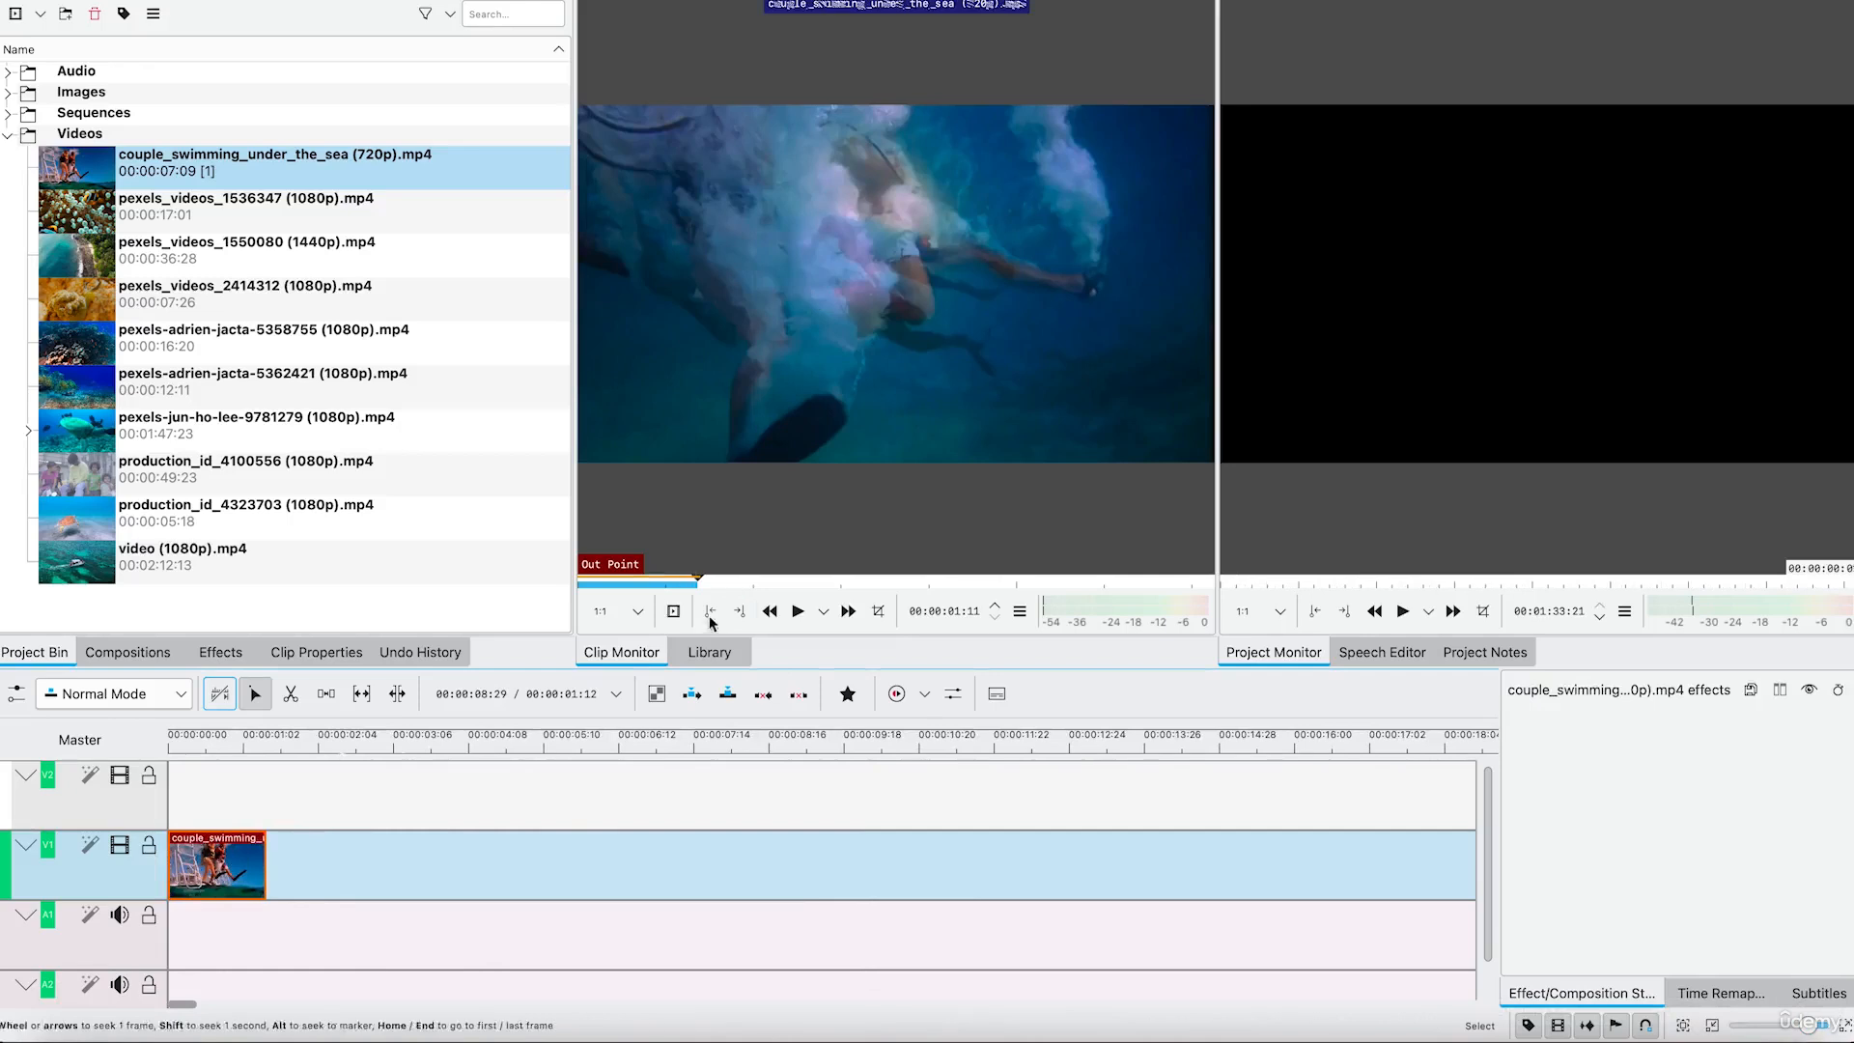
# - Mark the clip's next scene up to 00:00:03:20 and place it on V1 after a gap behind the first clip
pyautogui.moveTo(700, 579); pyautogui.dragTo(904, 591)
pyautogui.press('i')
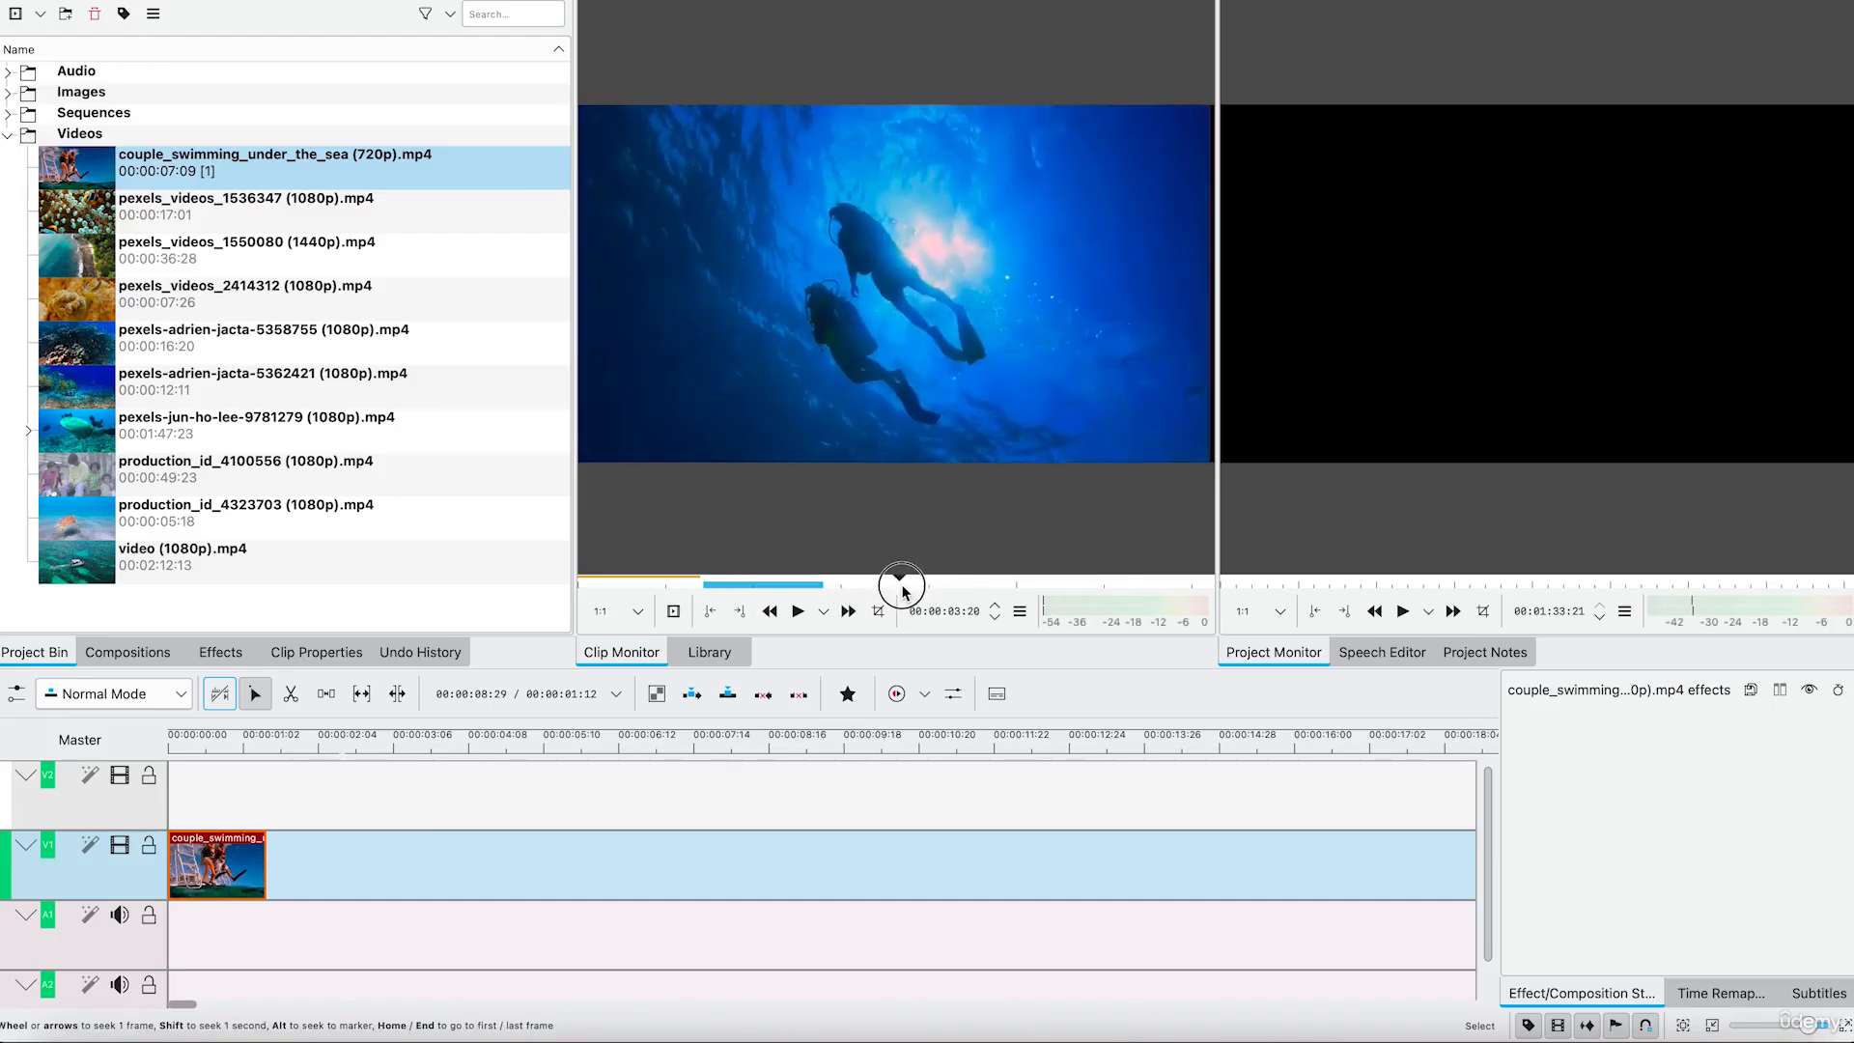
pyautogui.press('o')
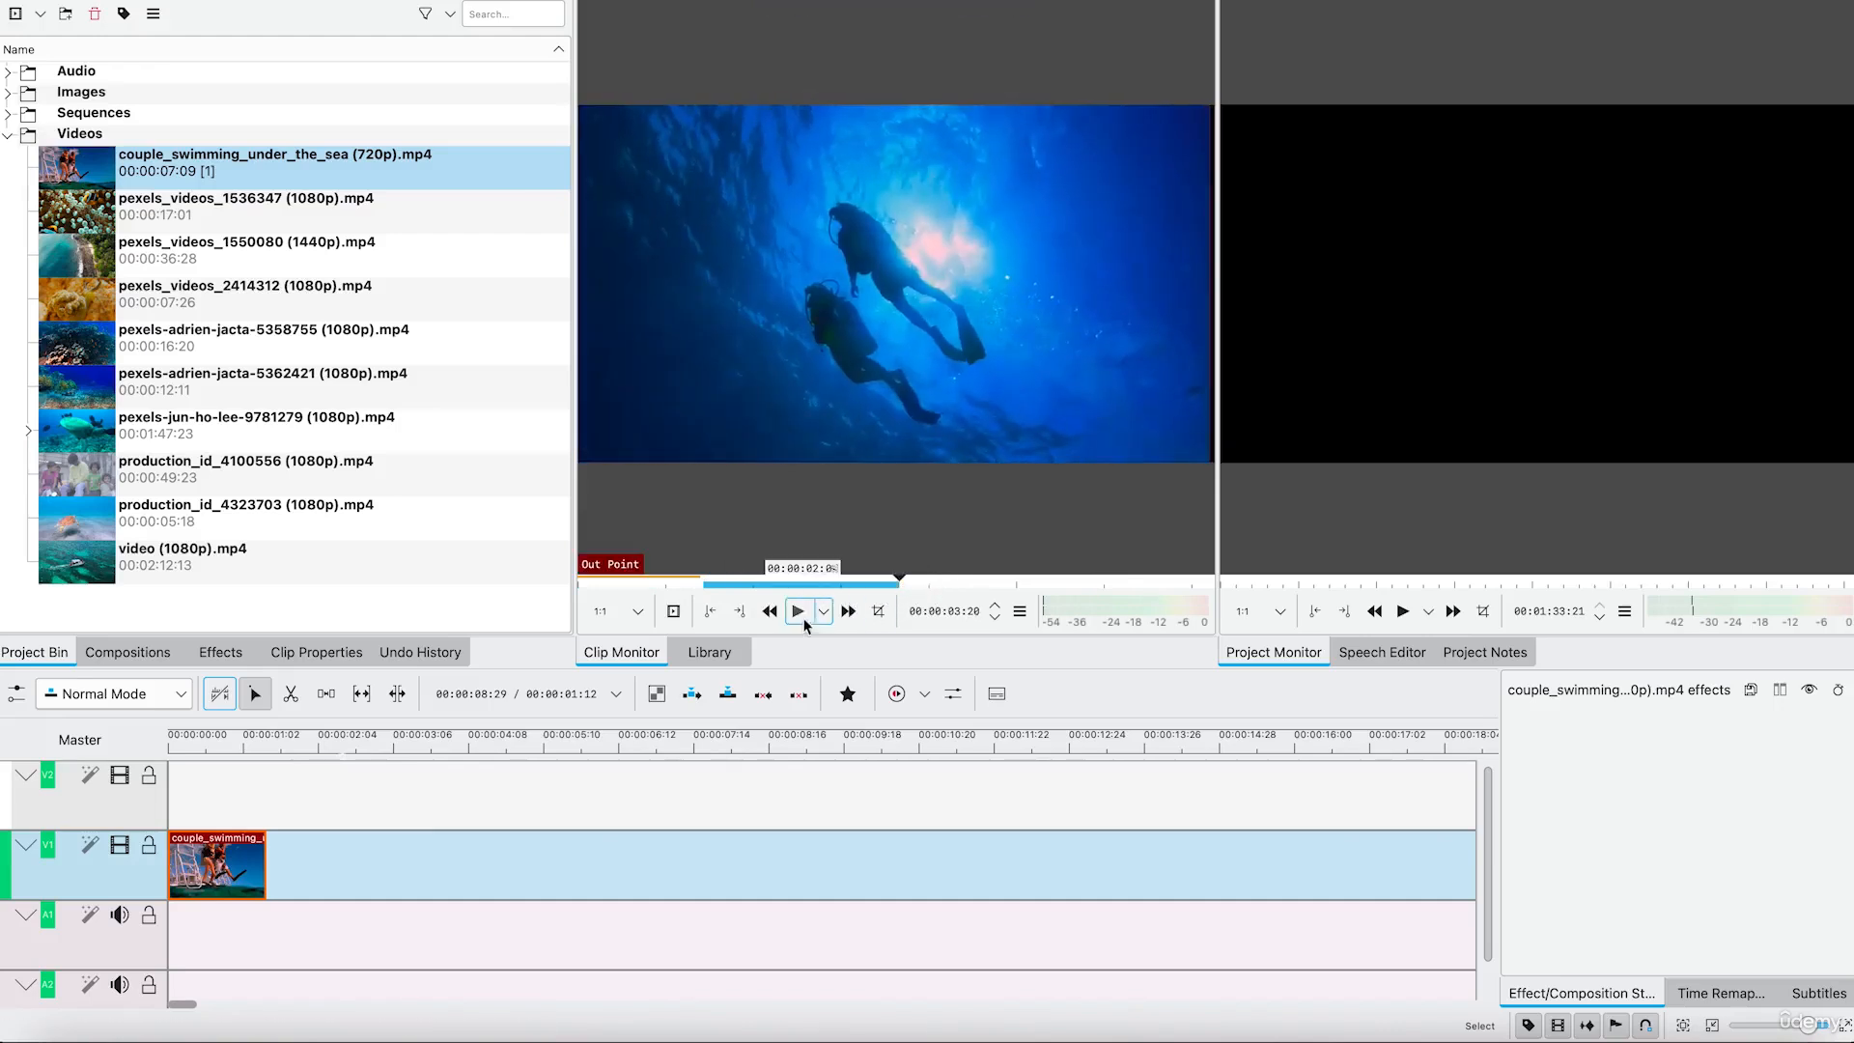
pyautogui.moveTo(849, 332); pyautogui.dragTo(340, 862)
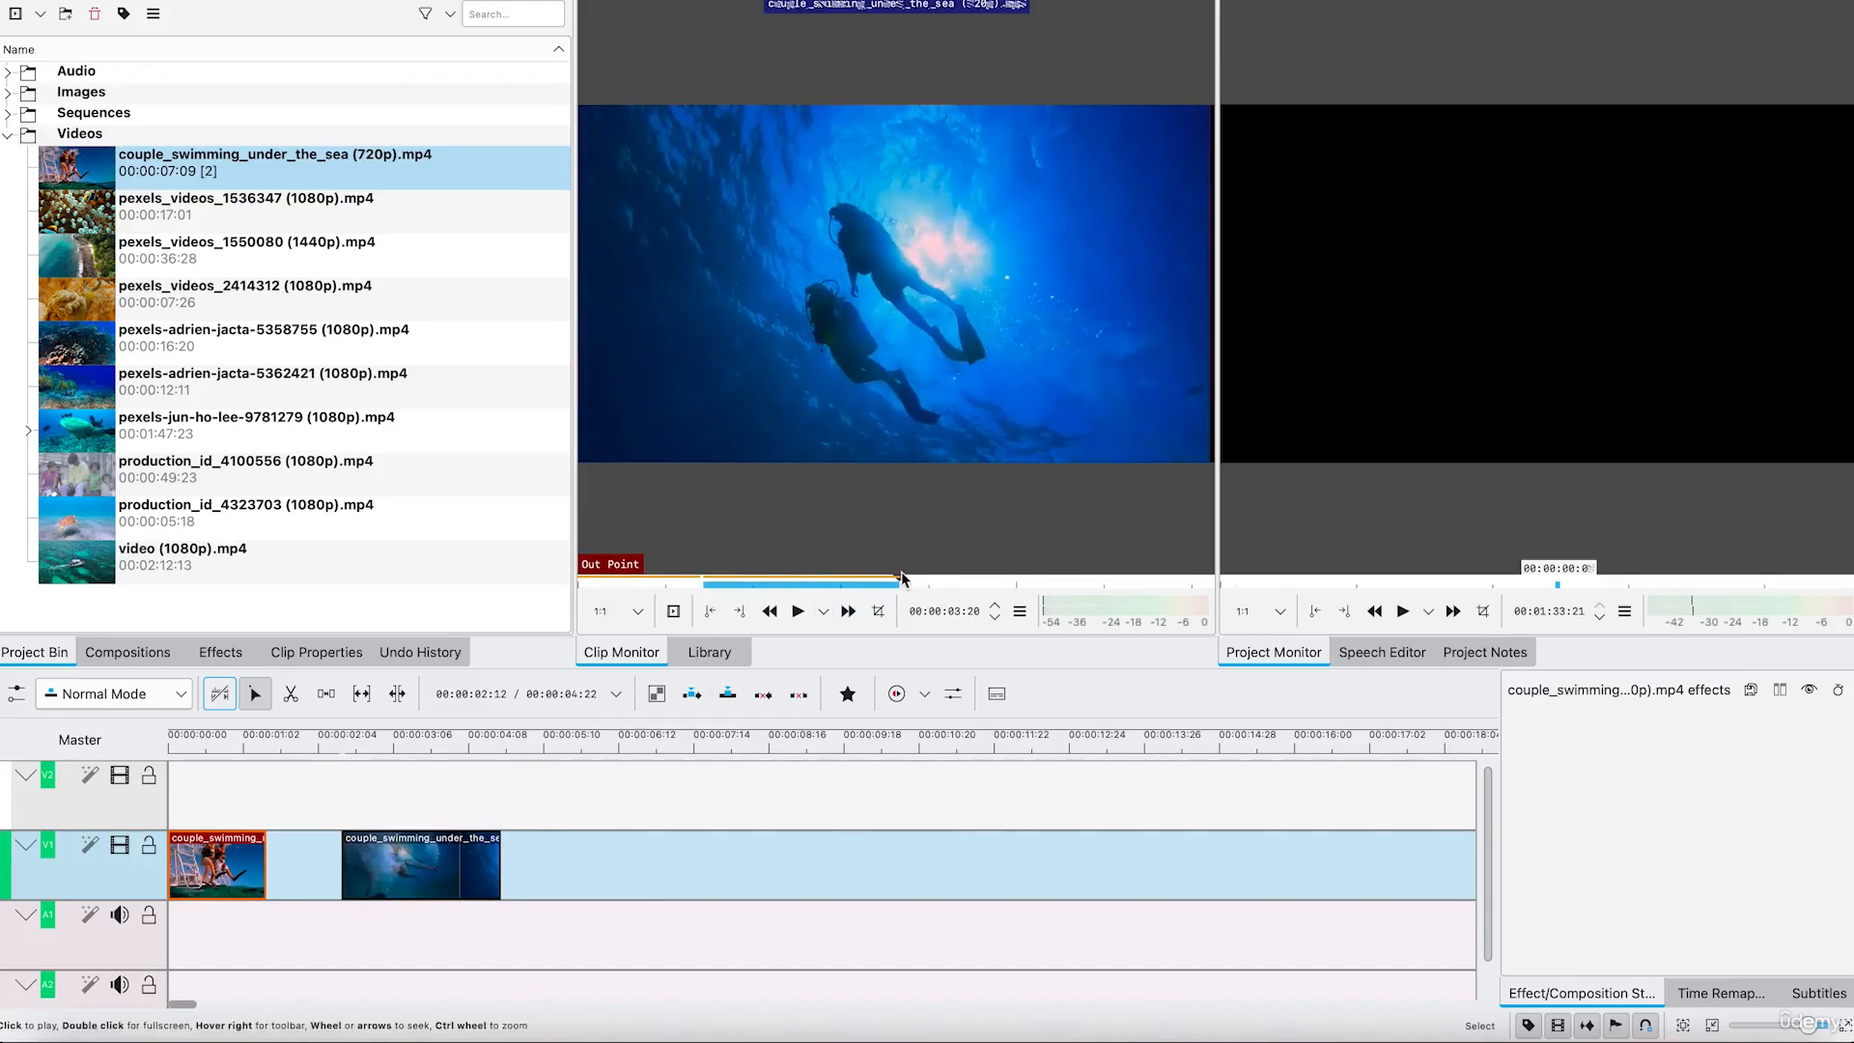
# - Mark the remaining part of the diving clip up to 00:00:07:06 and place it on V1 after another gap
pyautogui.moveTo(902, 584); pyautogui.dragTo(1101, 586)
pyautogui.press('Right')
pyautogui.press('Right')
pyautogui.press('Right')
pyautogui.press('i')
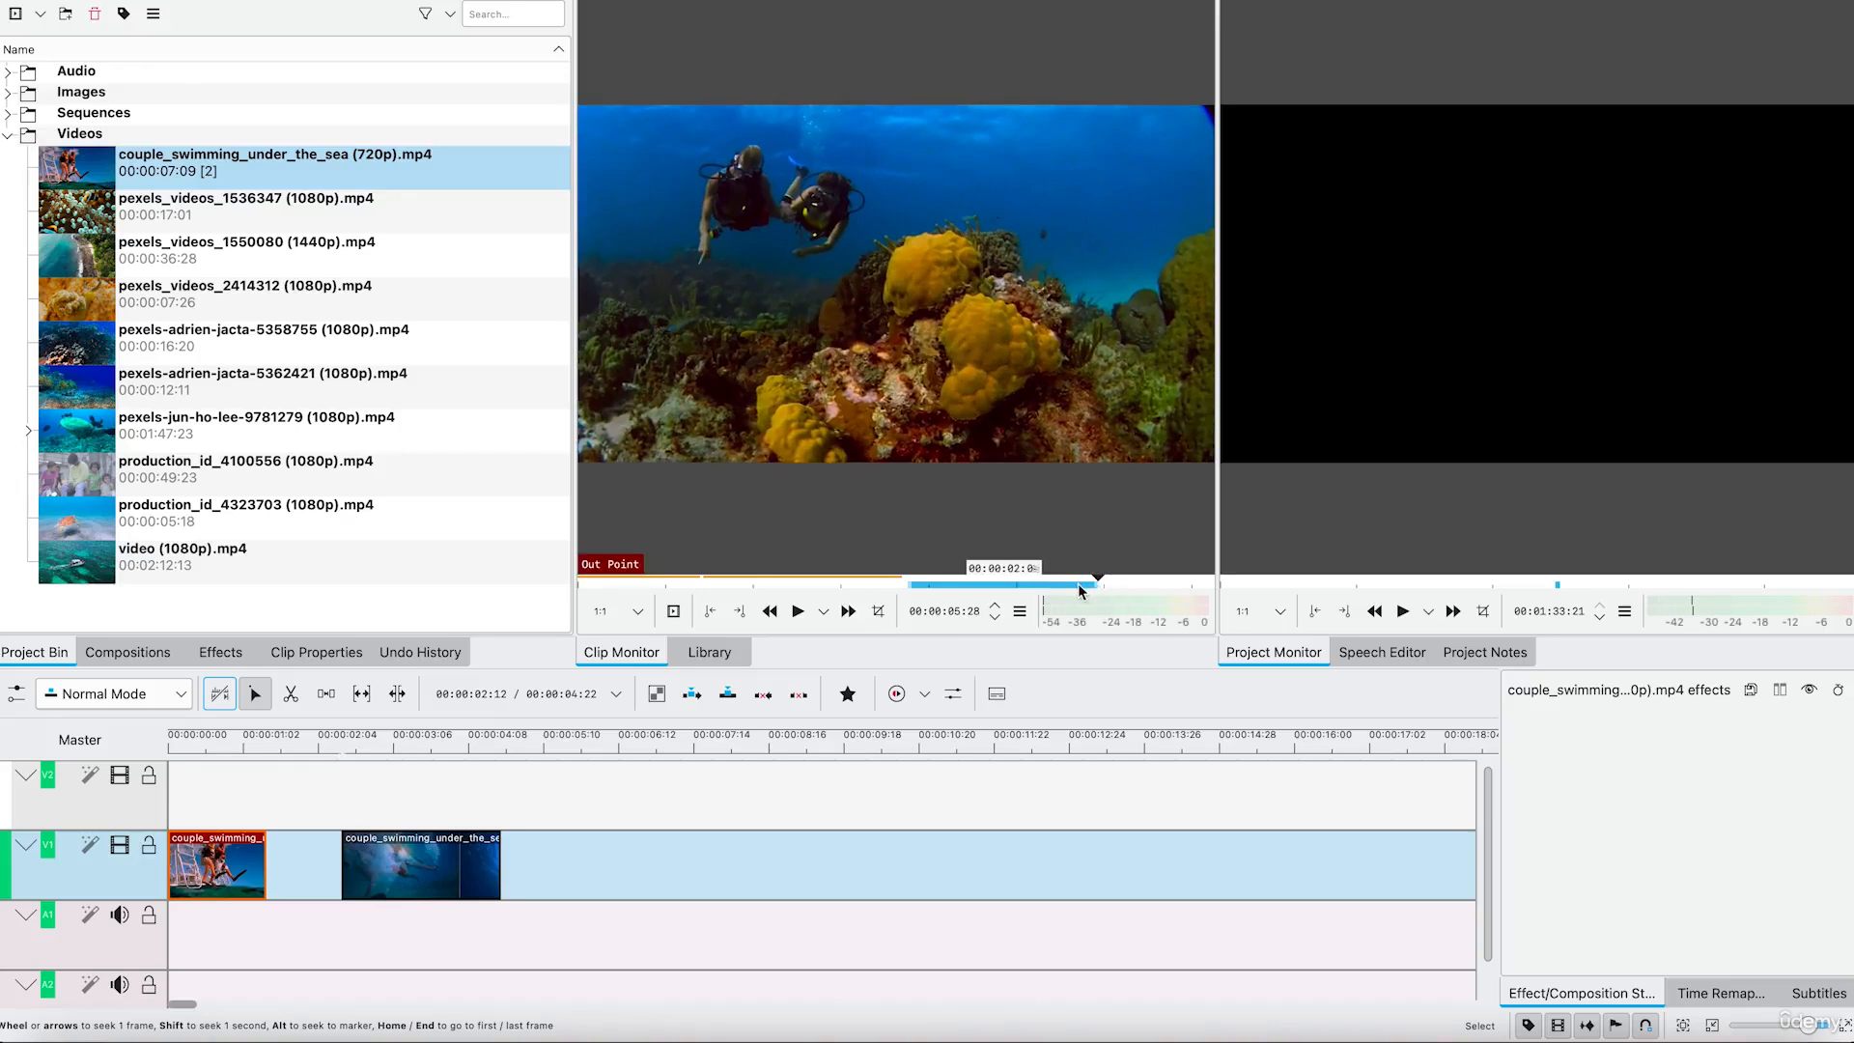
pyautogui.click(1107, 580)
pyautogui.moveTo(1110, 583); pyautogui.dragTo(1212, 601)
pyautogui.press('o')
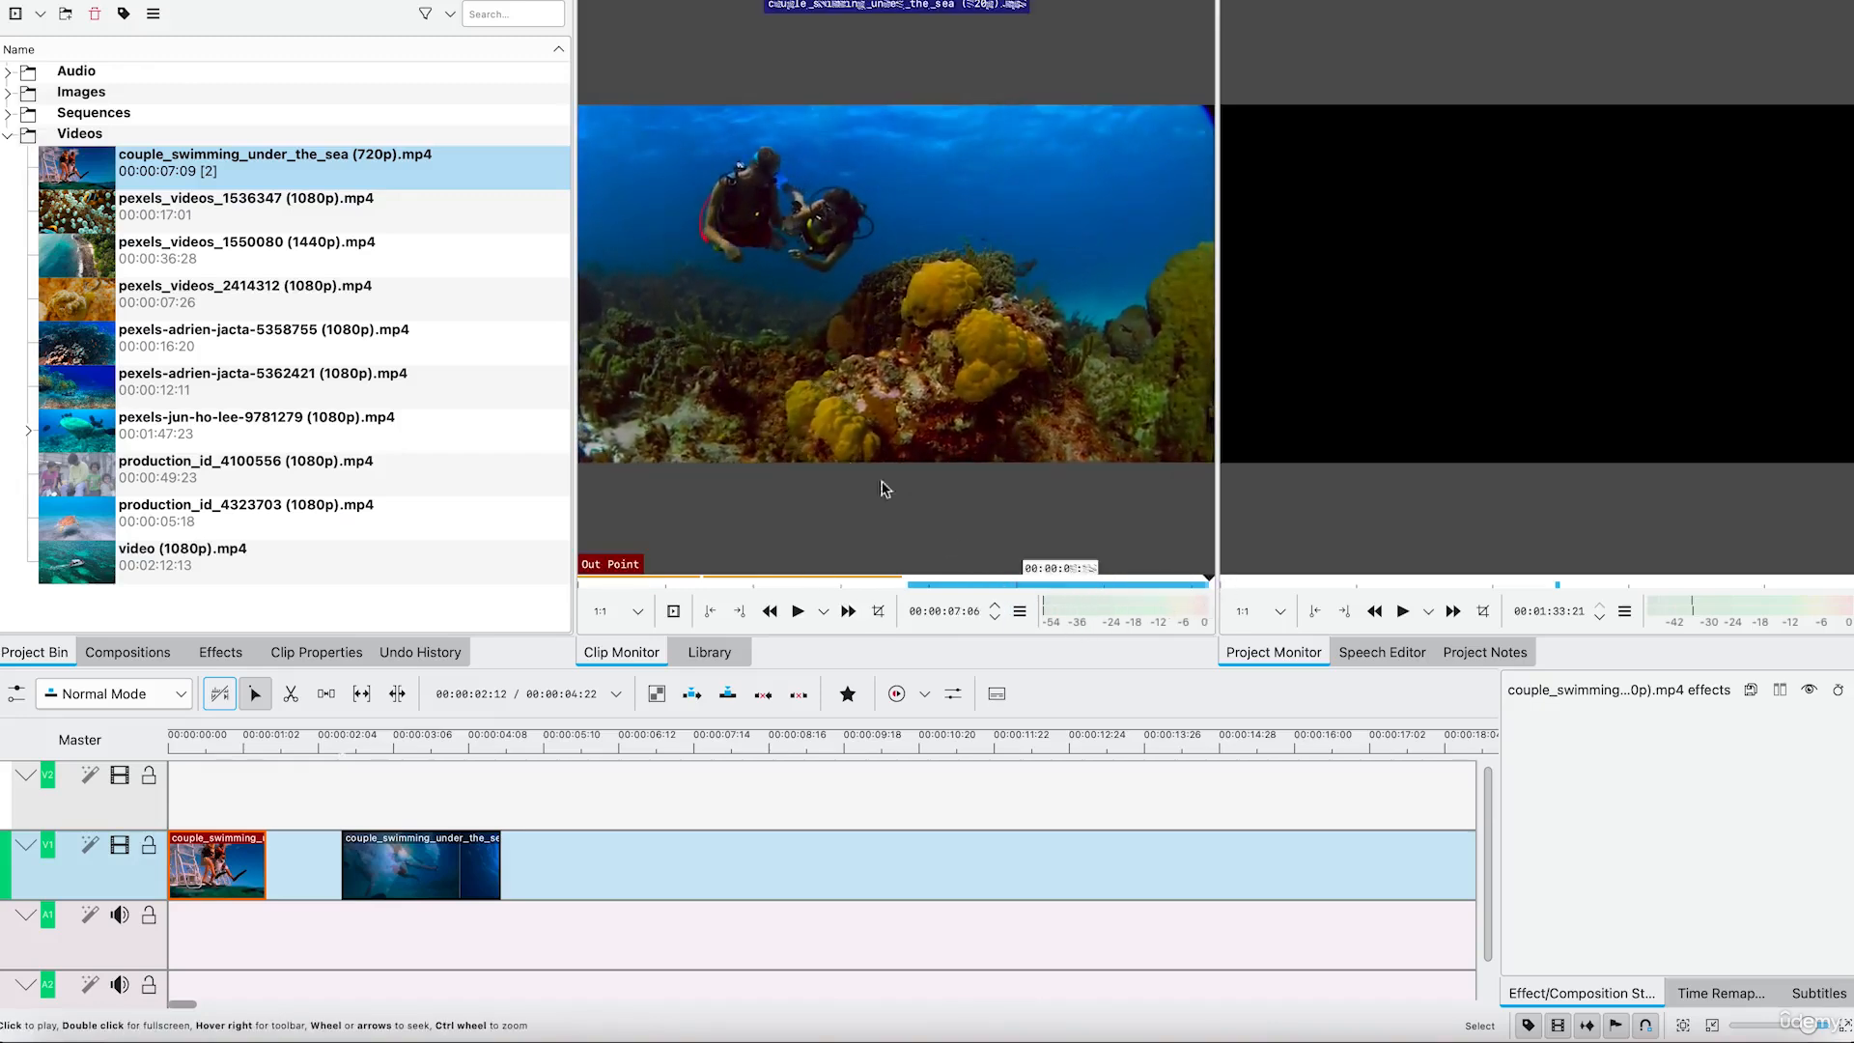
pyautogui.moveTo(870, 299); pyautogui.dragTo(610, 874)
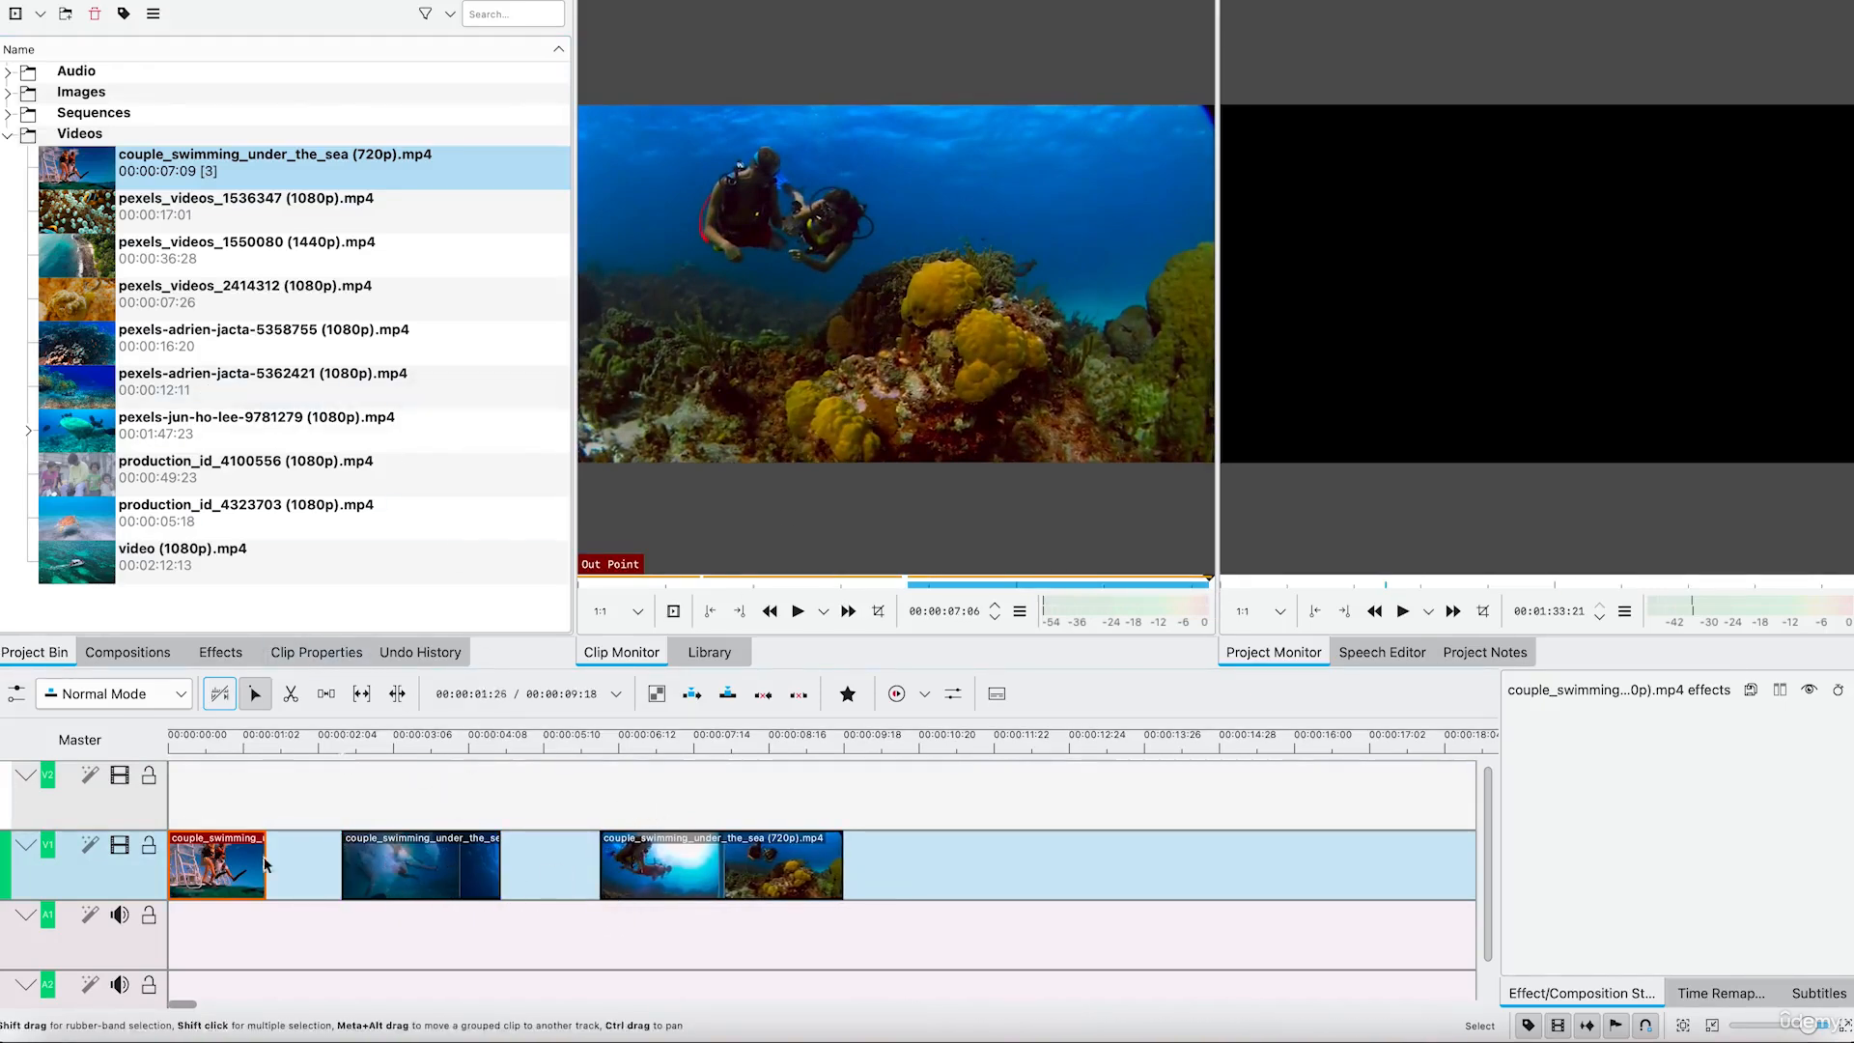
pyautogui.click(186, 750)
pyautogui.moveTo(183, 750); pyautogui.dragTo(130, 756)
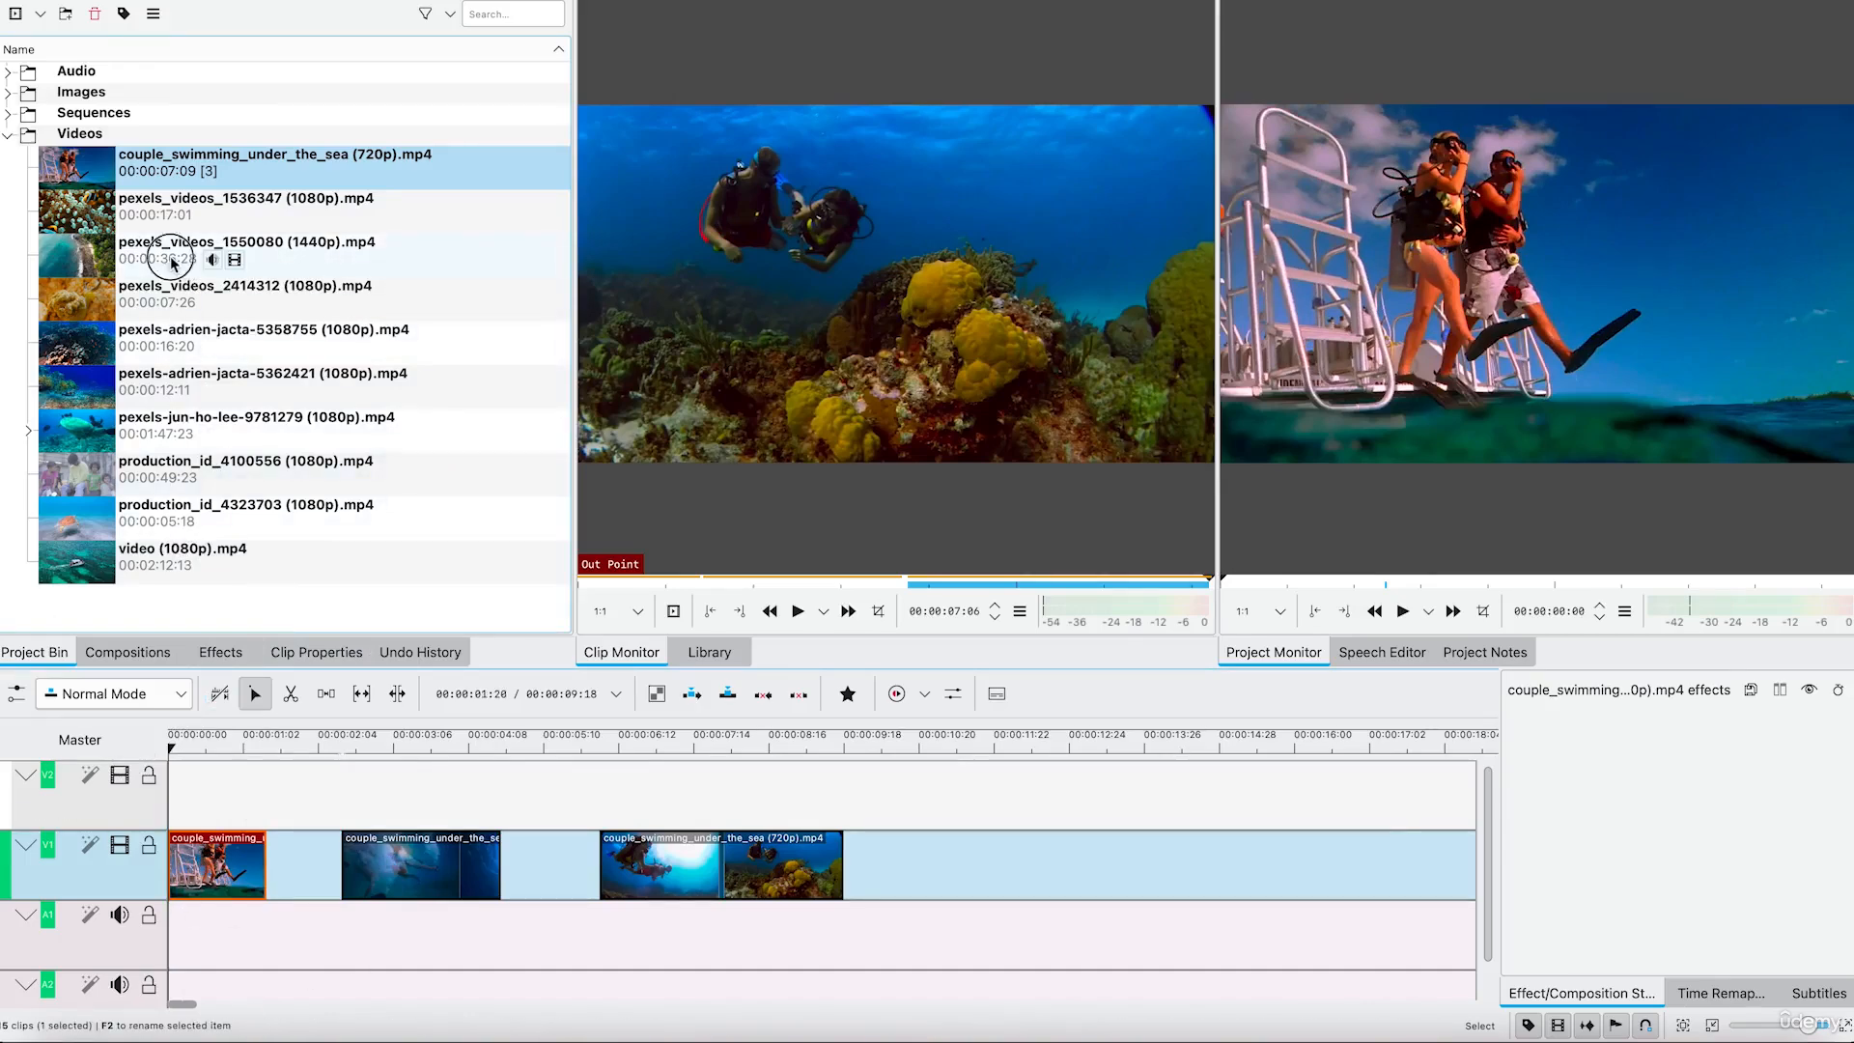
pyautogui.click(170, 263)
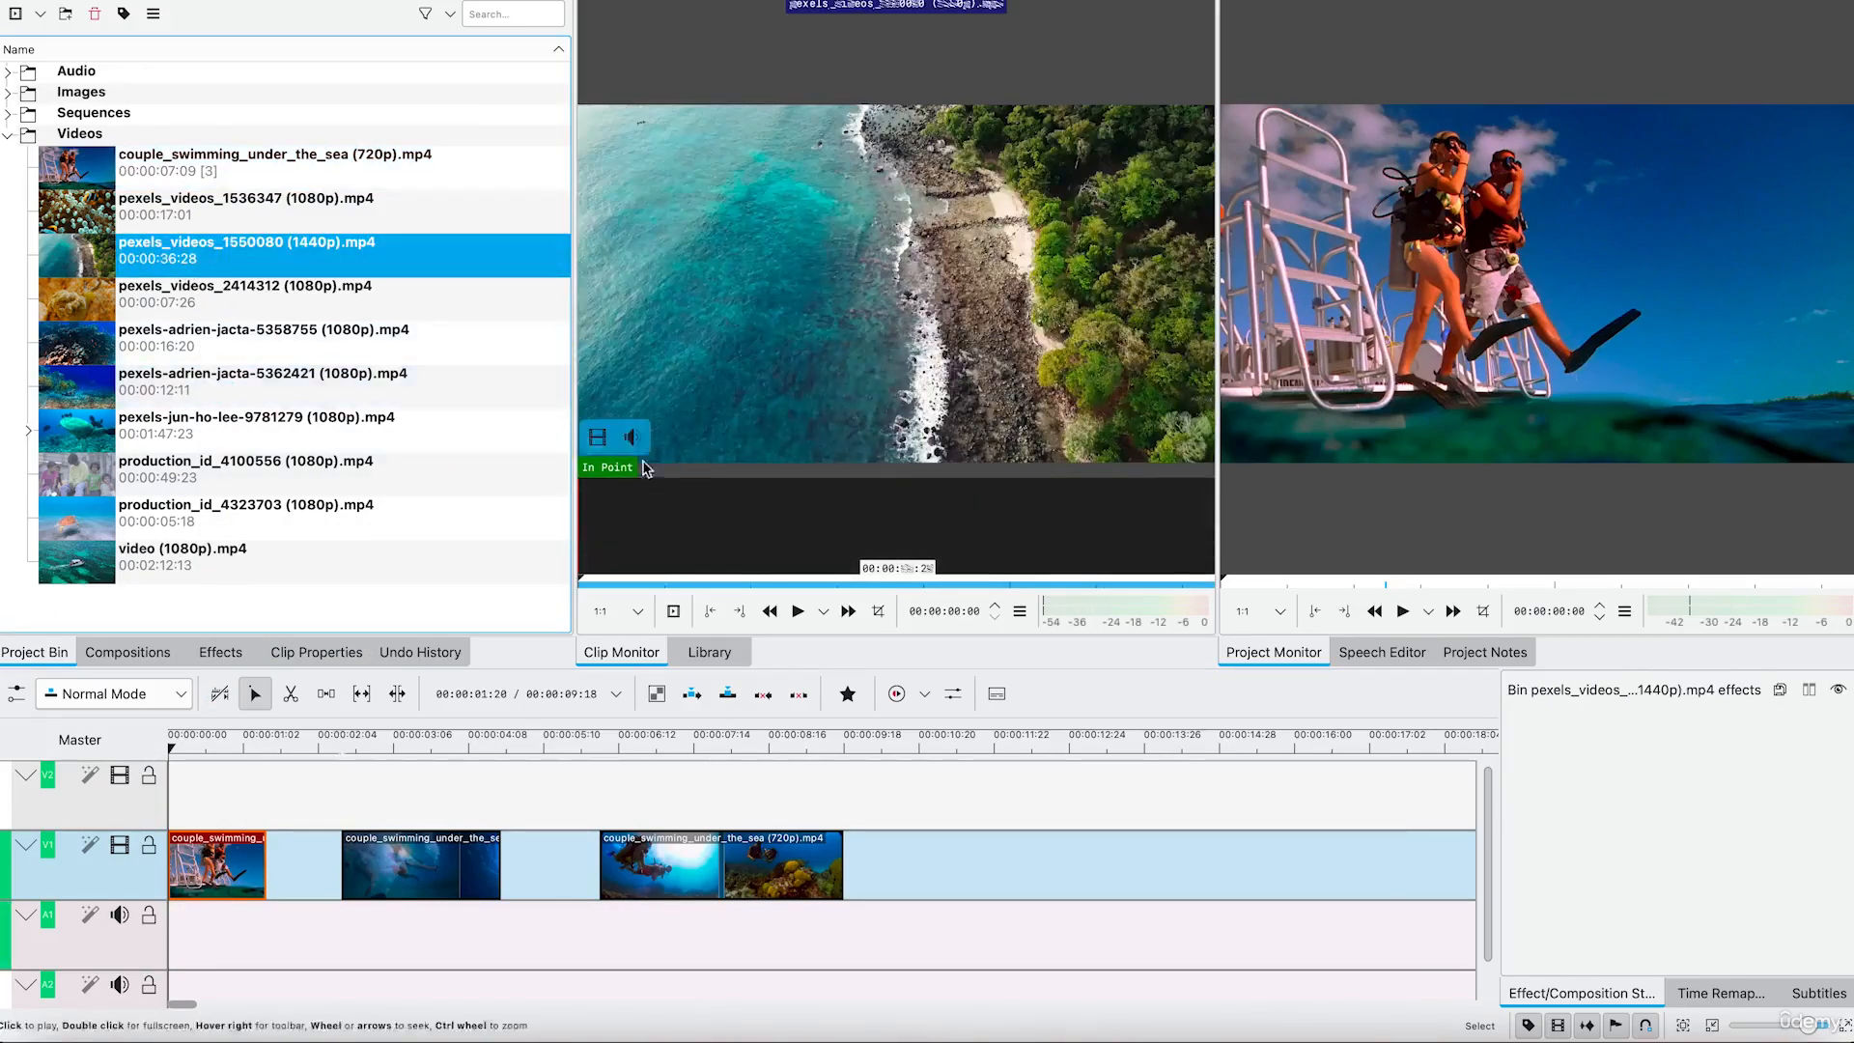
pyautogui.click(708, 425)
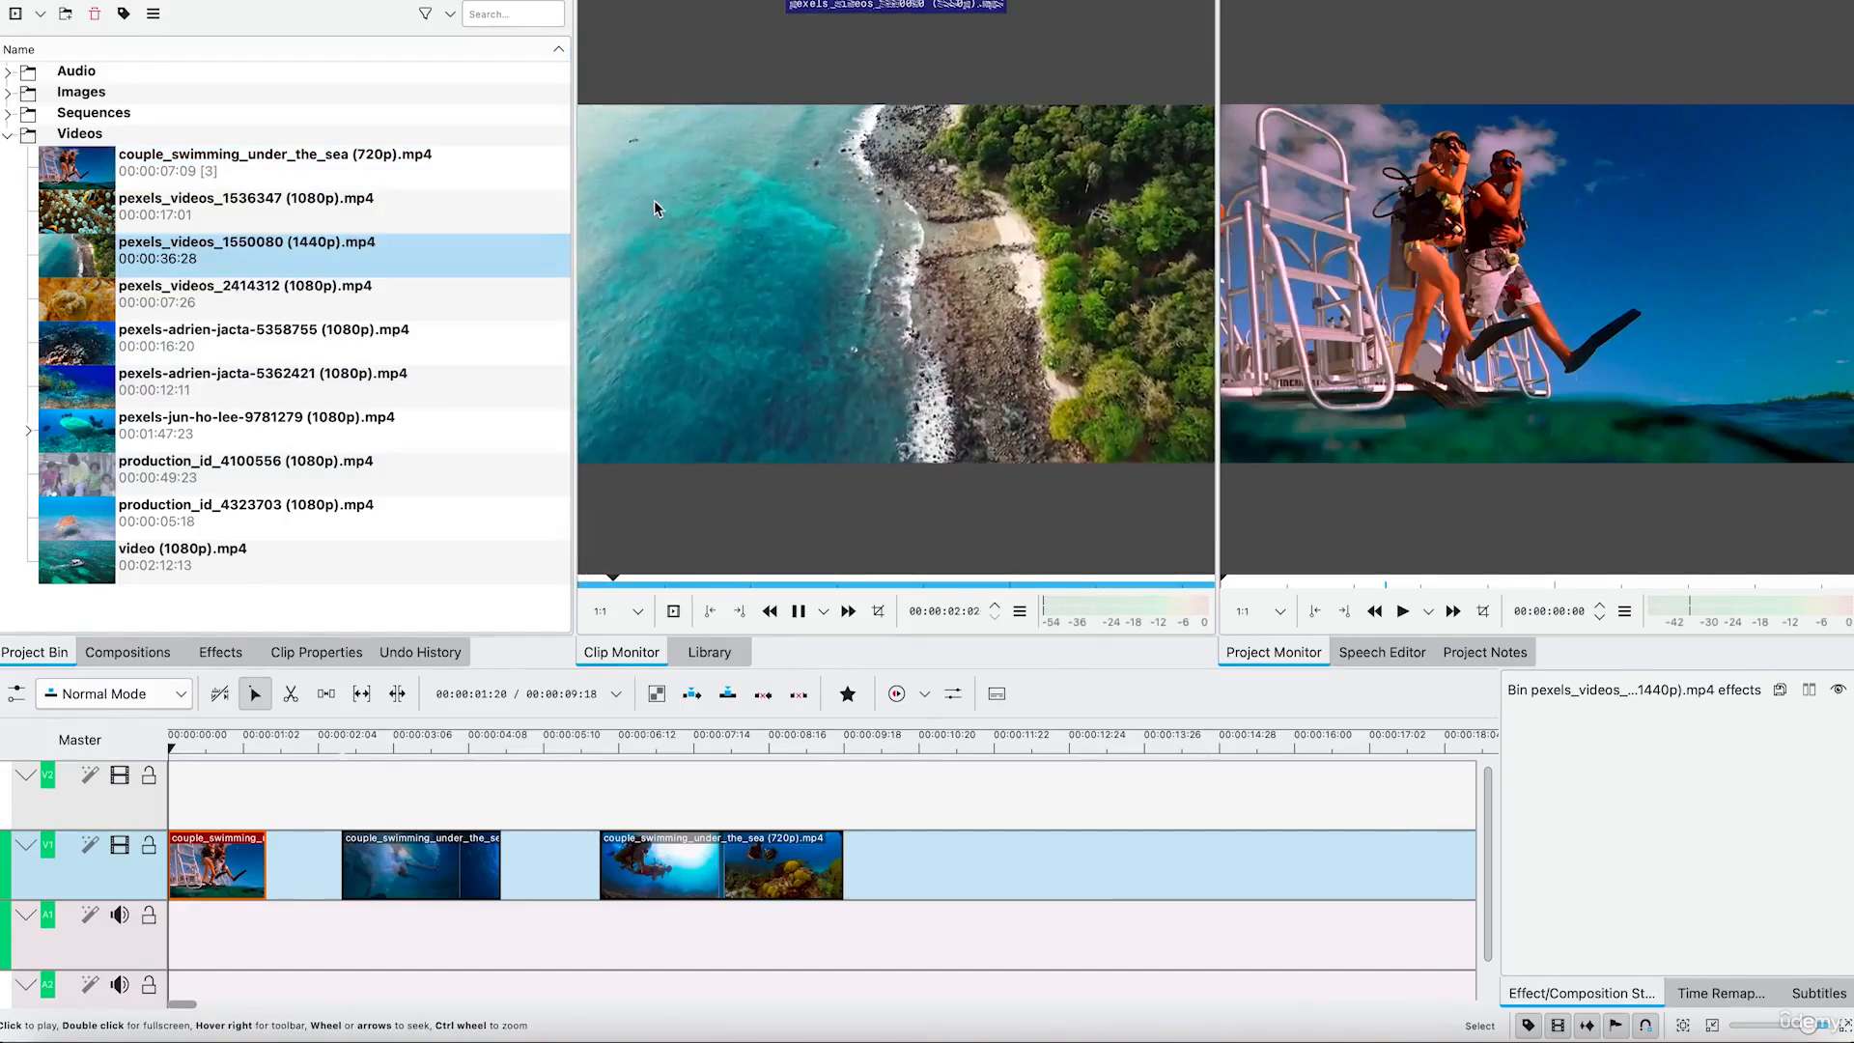
pyautogui.moveTo(828, 497)
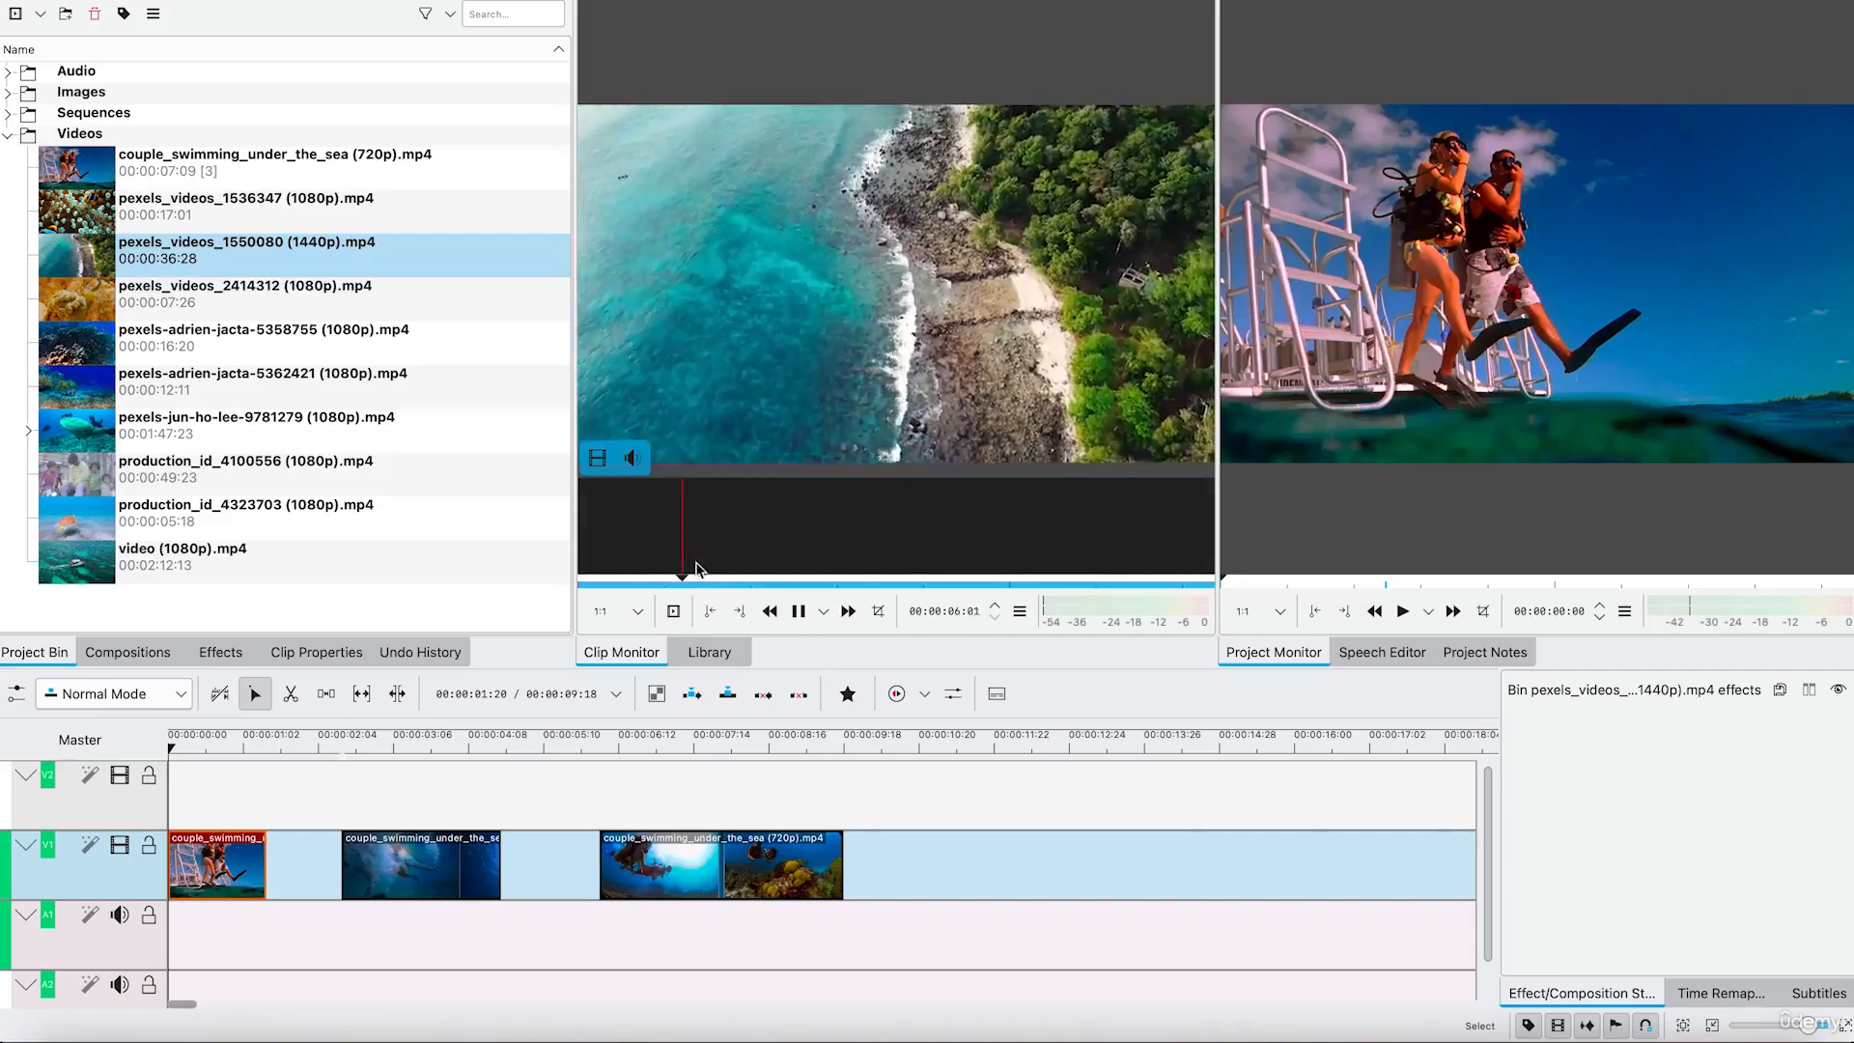
pyautogui.press('space')
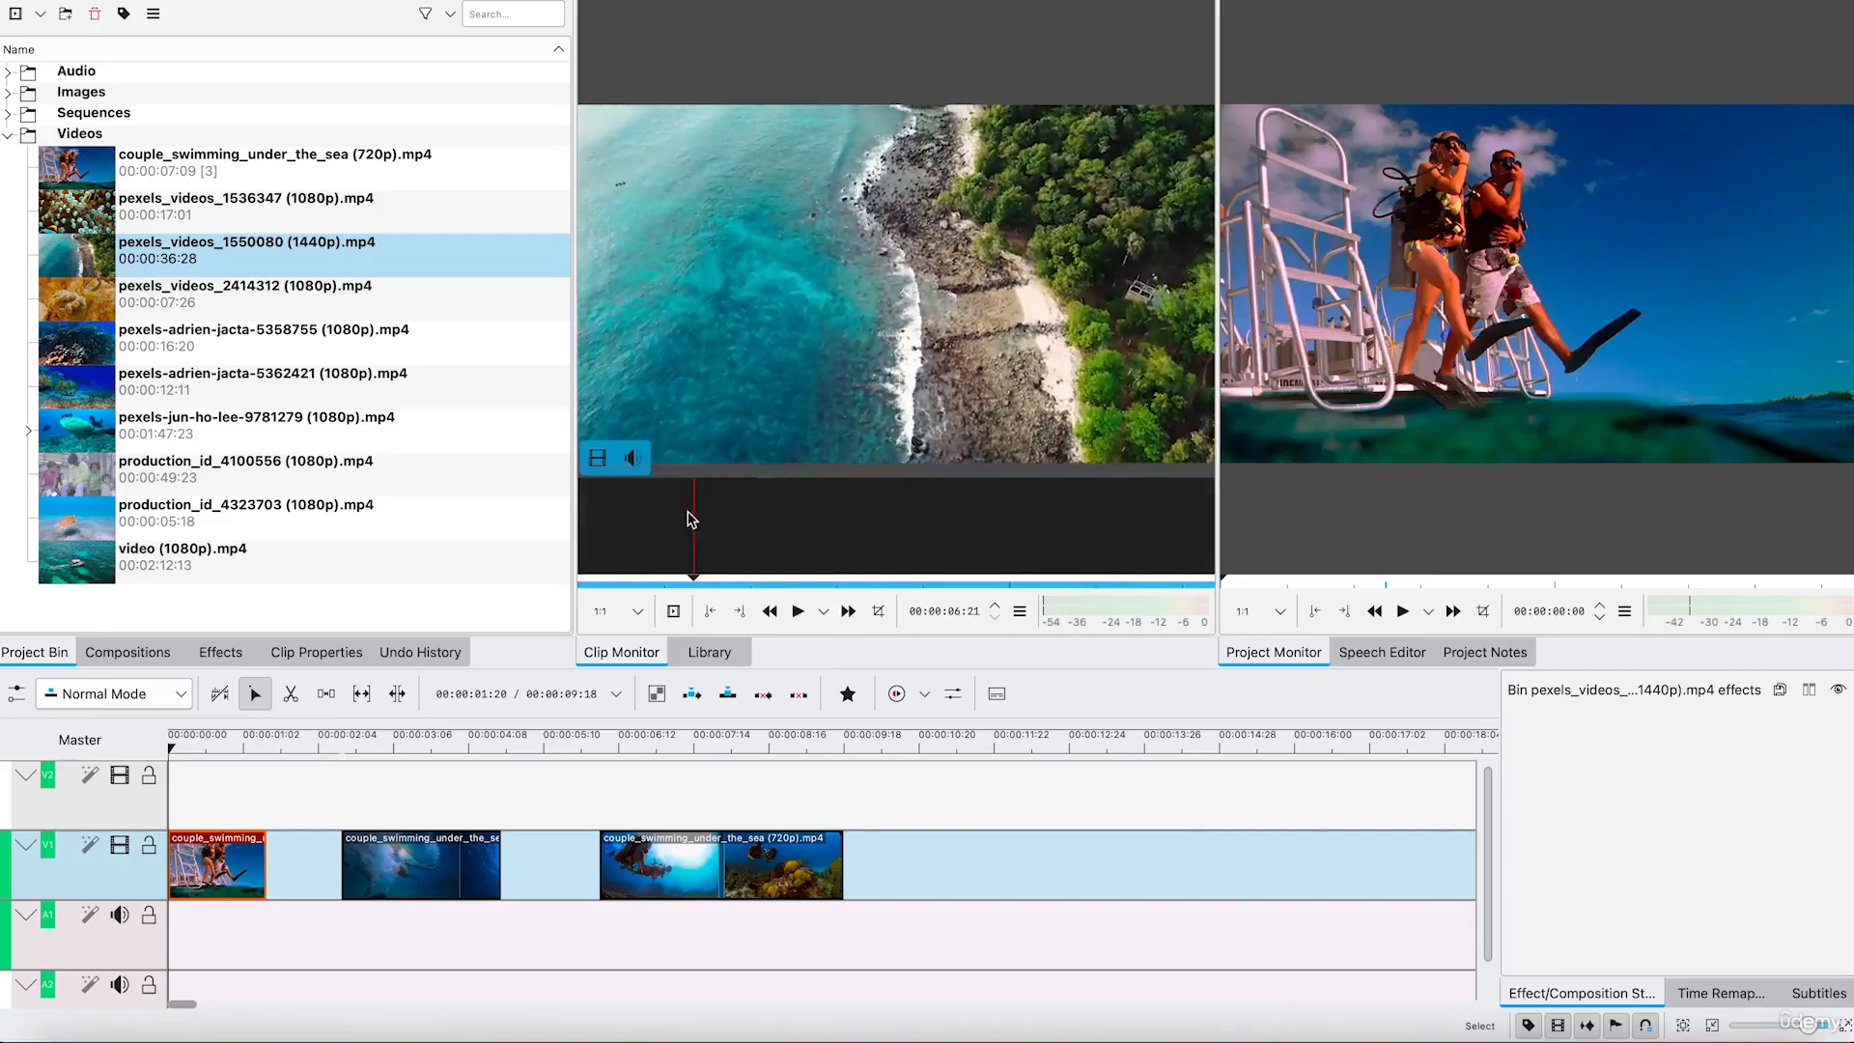
# - Mark the coastline clip's zone with an in point at 00:00:00:03 and an out point at 00:00:17:04
pyautogui.click(581, 579)
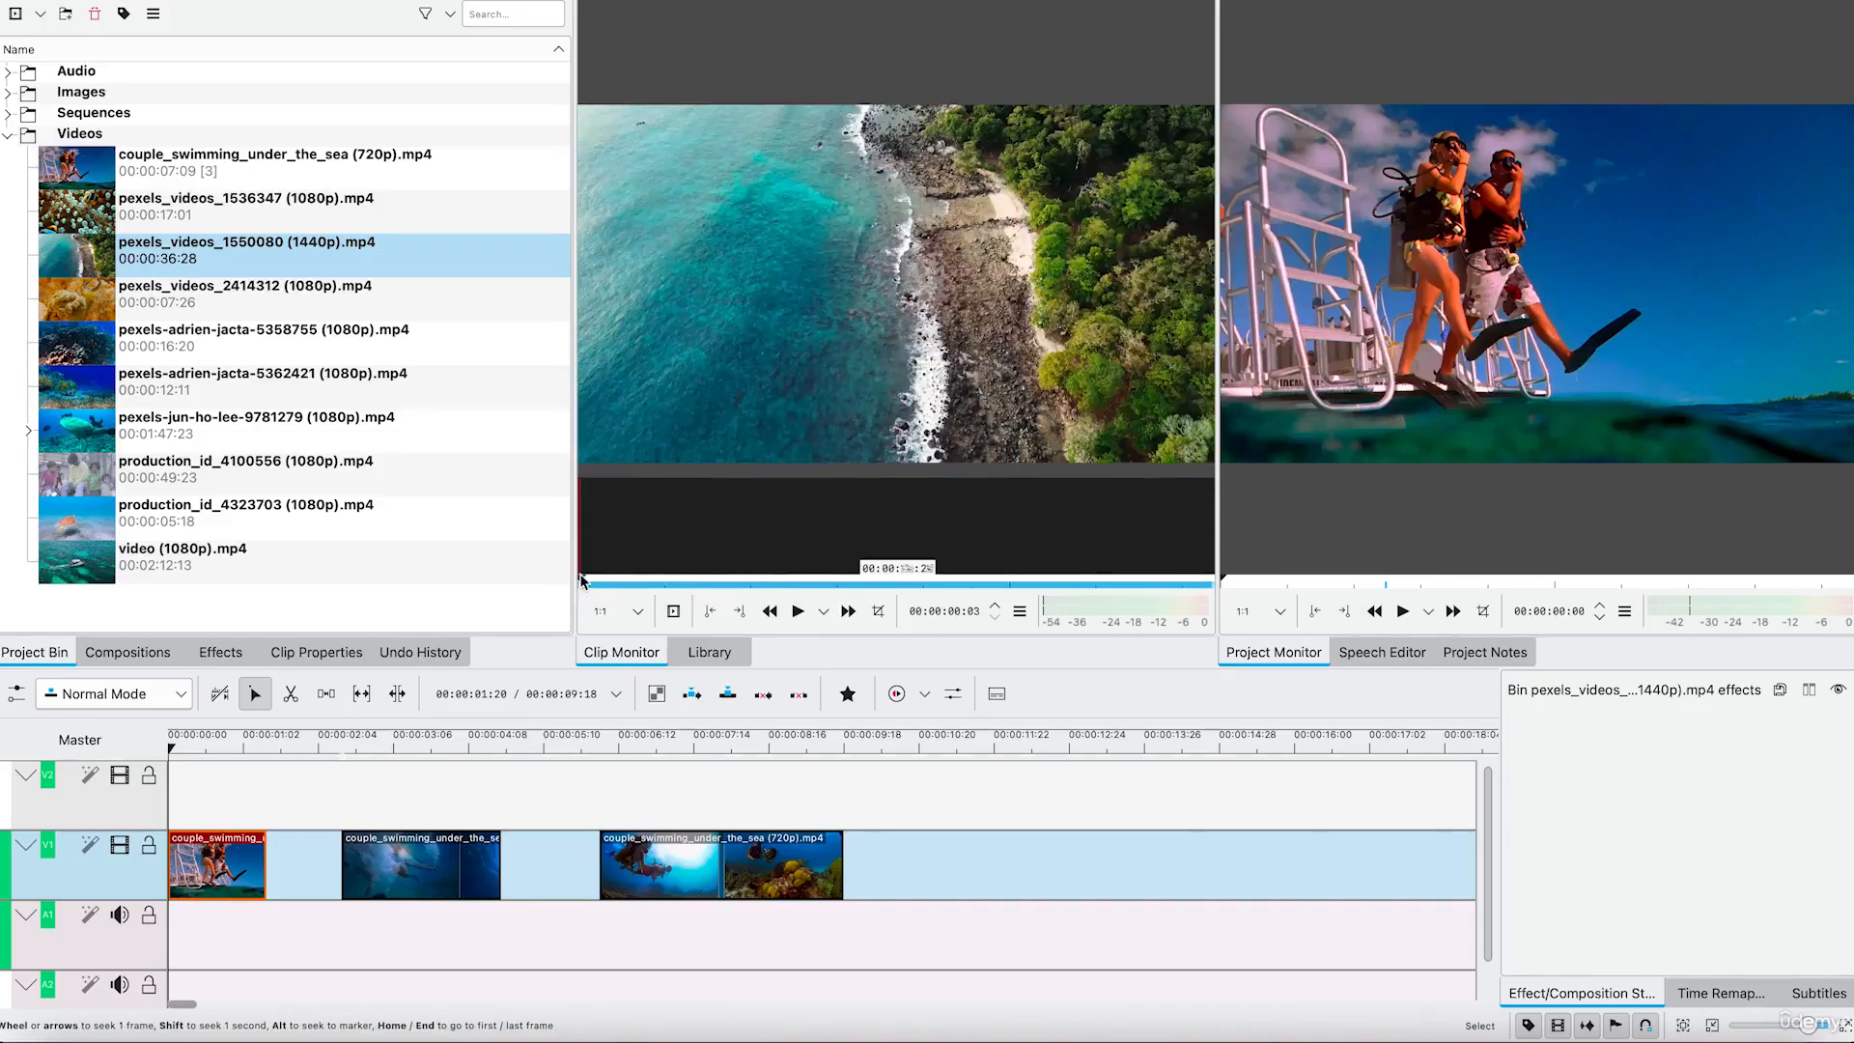
pyautogui.press('i')
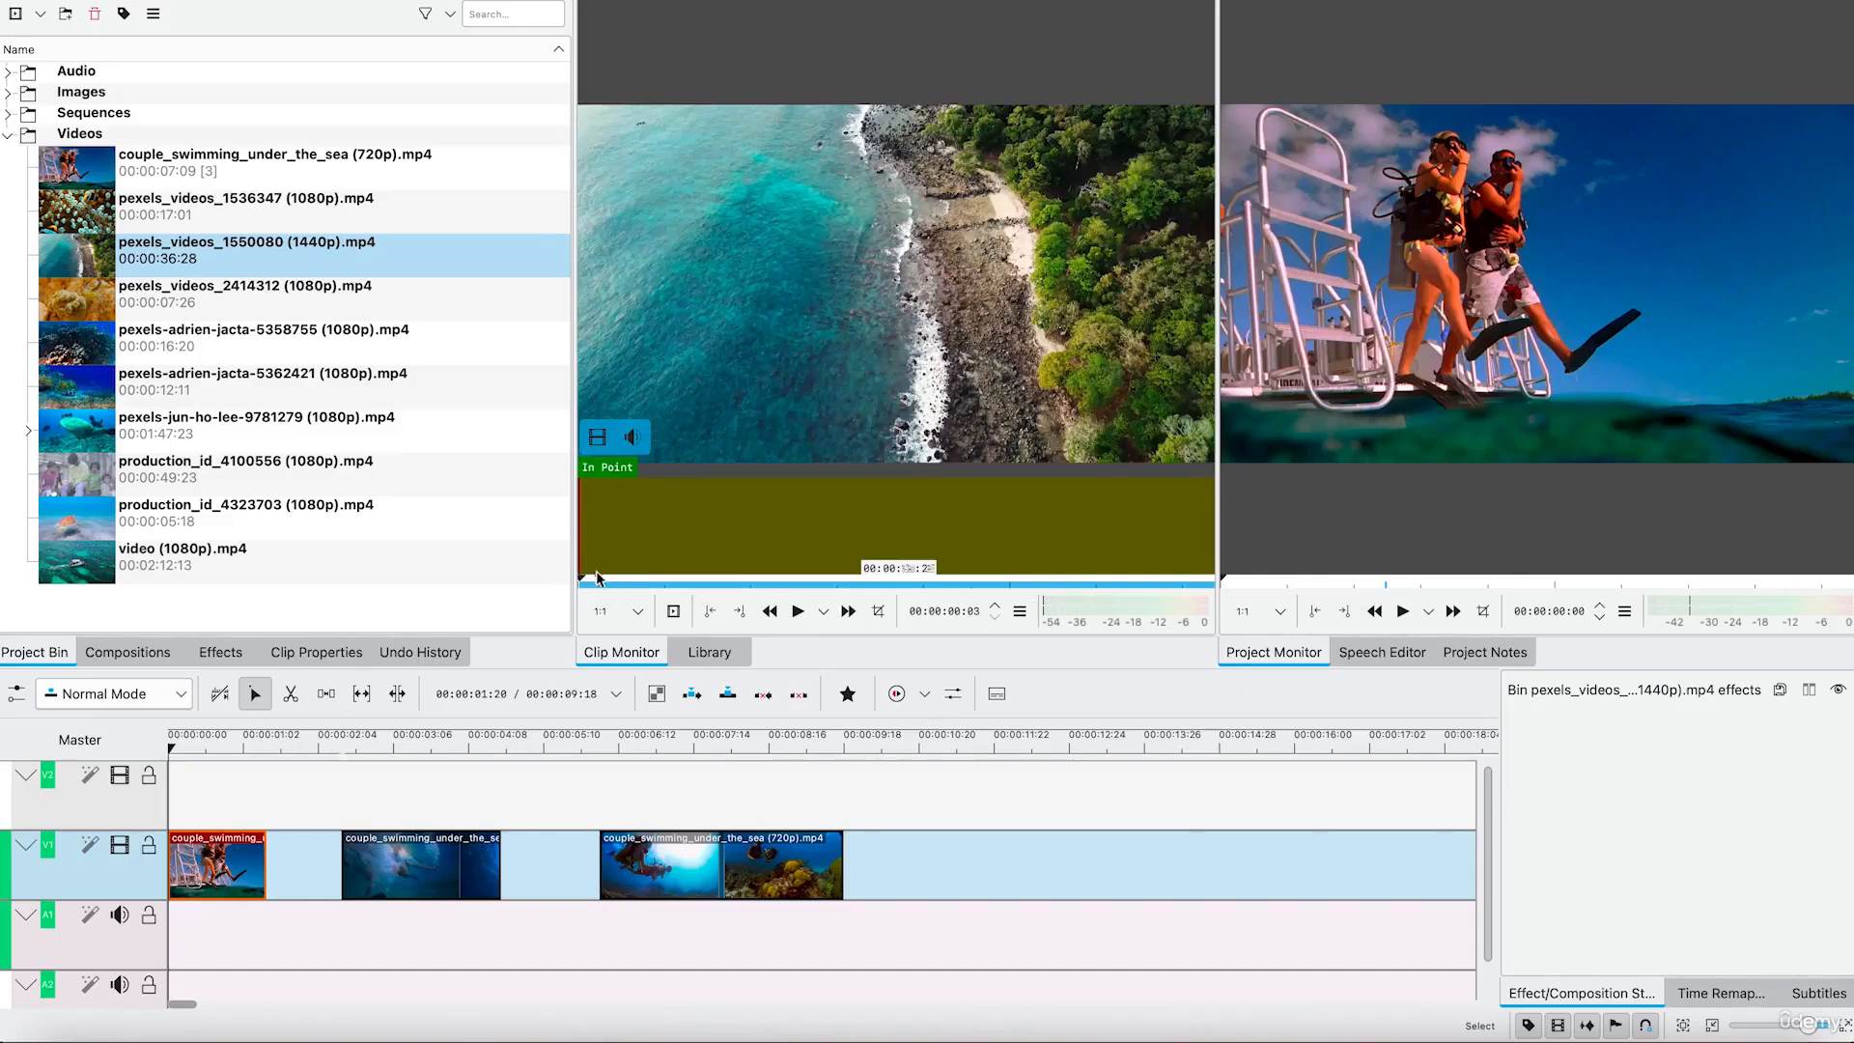
pyautogui.moveTo(581, 578); pyautogui.dragTo(876, 583)
pyautogui.press('o')
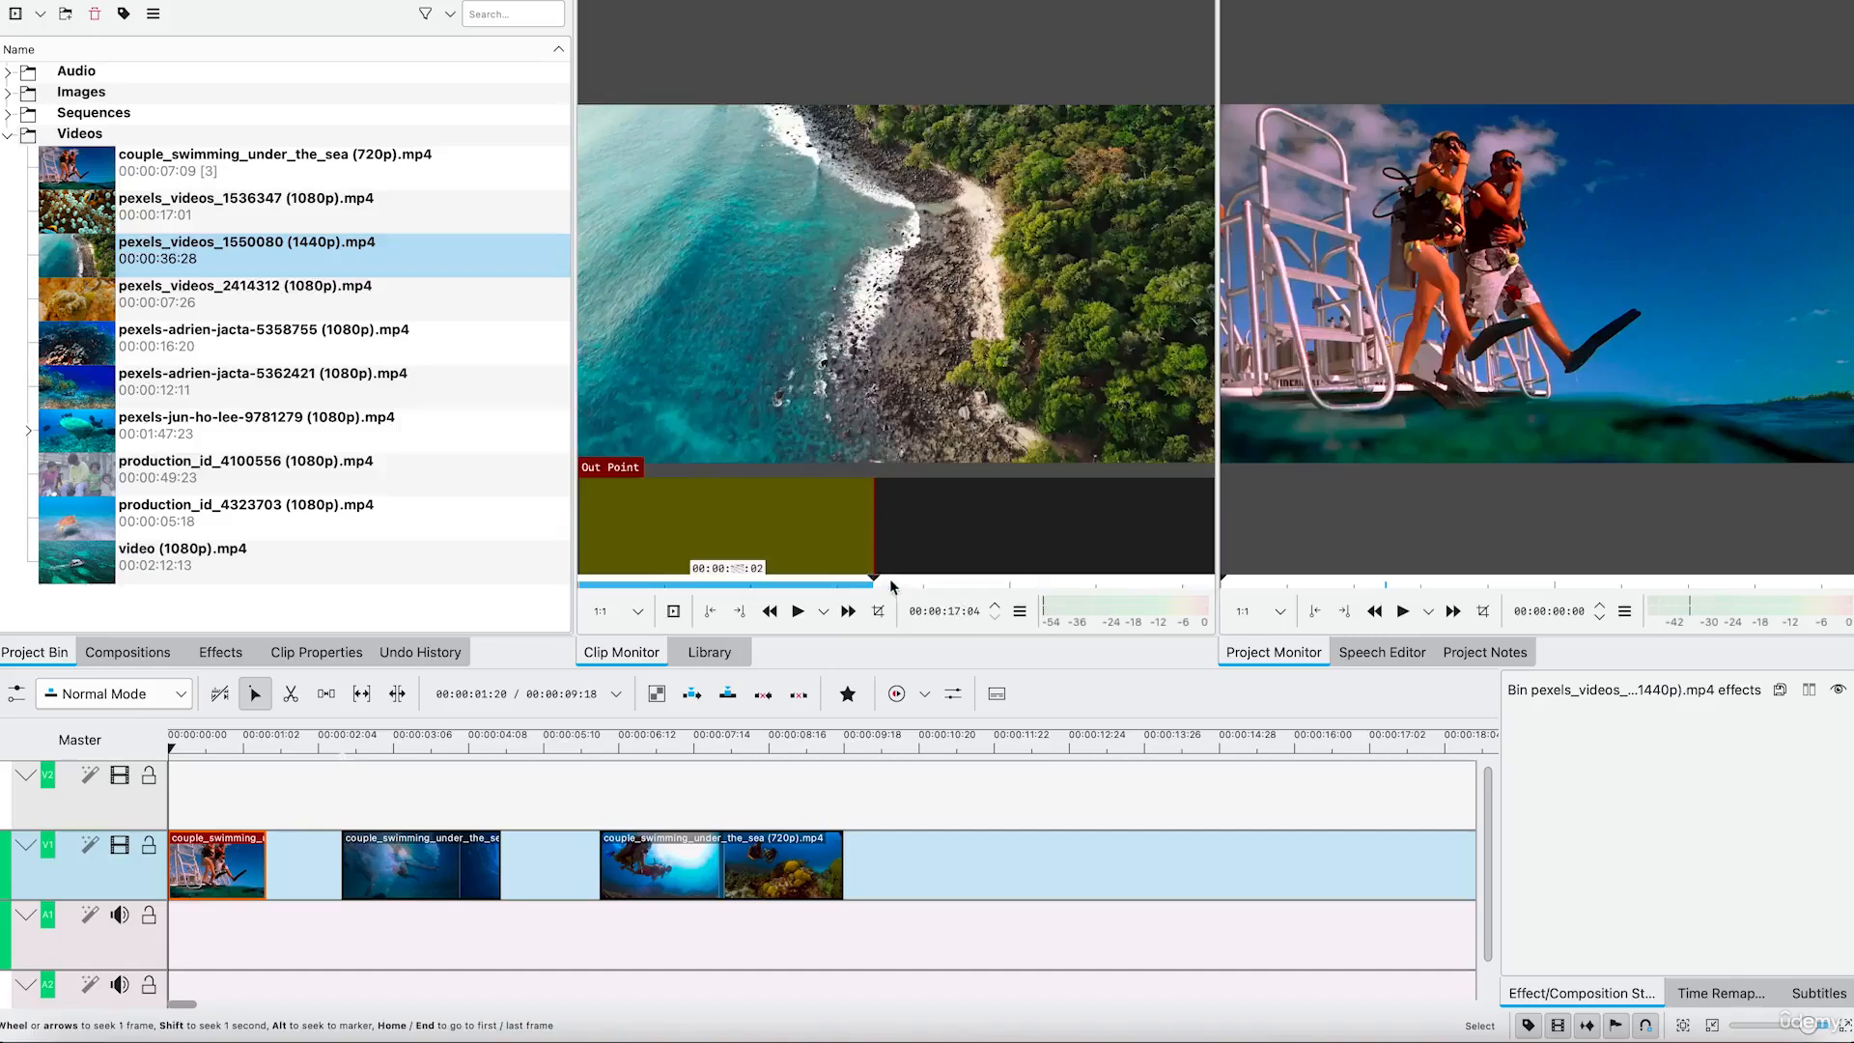
# - Insert the marked coastline zone at the timeline start on V1 and A1, pushing the existing clips back
pyautogui.moveTo(774, 278); pyautogui.dragTo(791, 349)
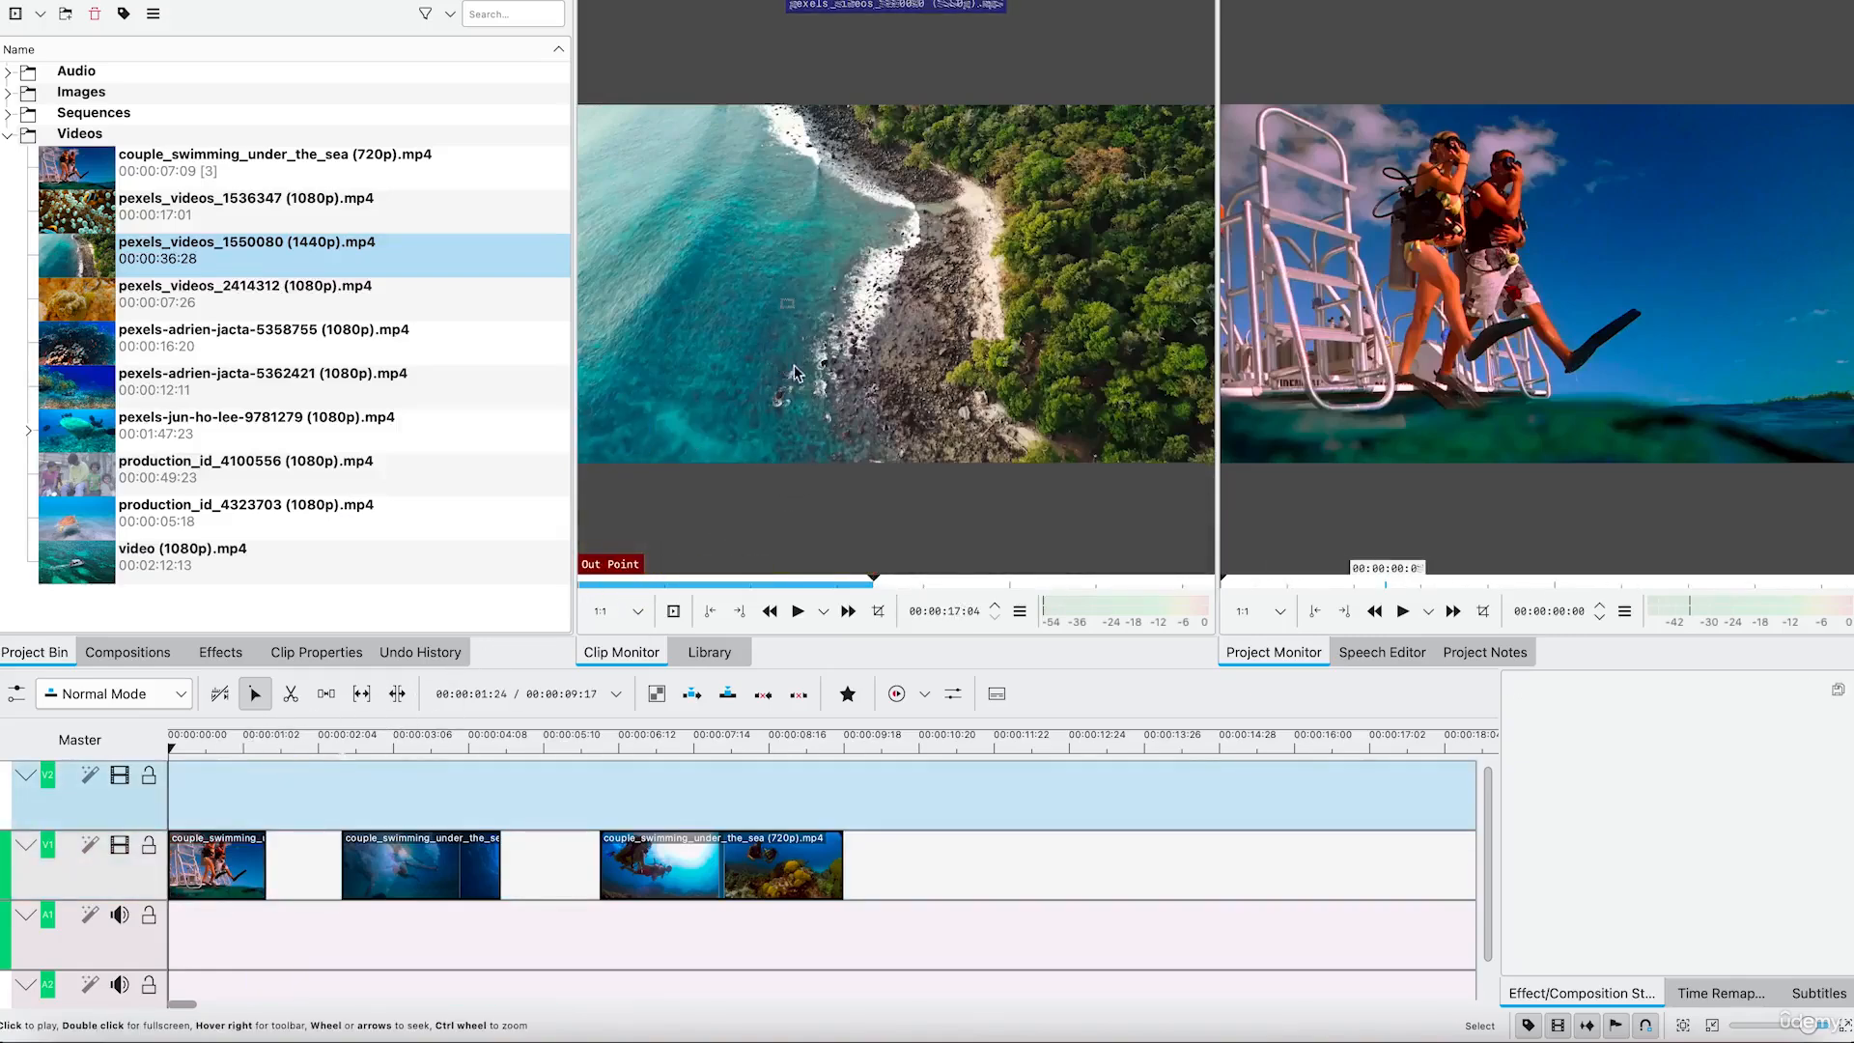
pyautogui.click(864, 467)
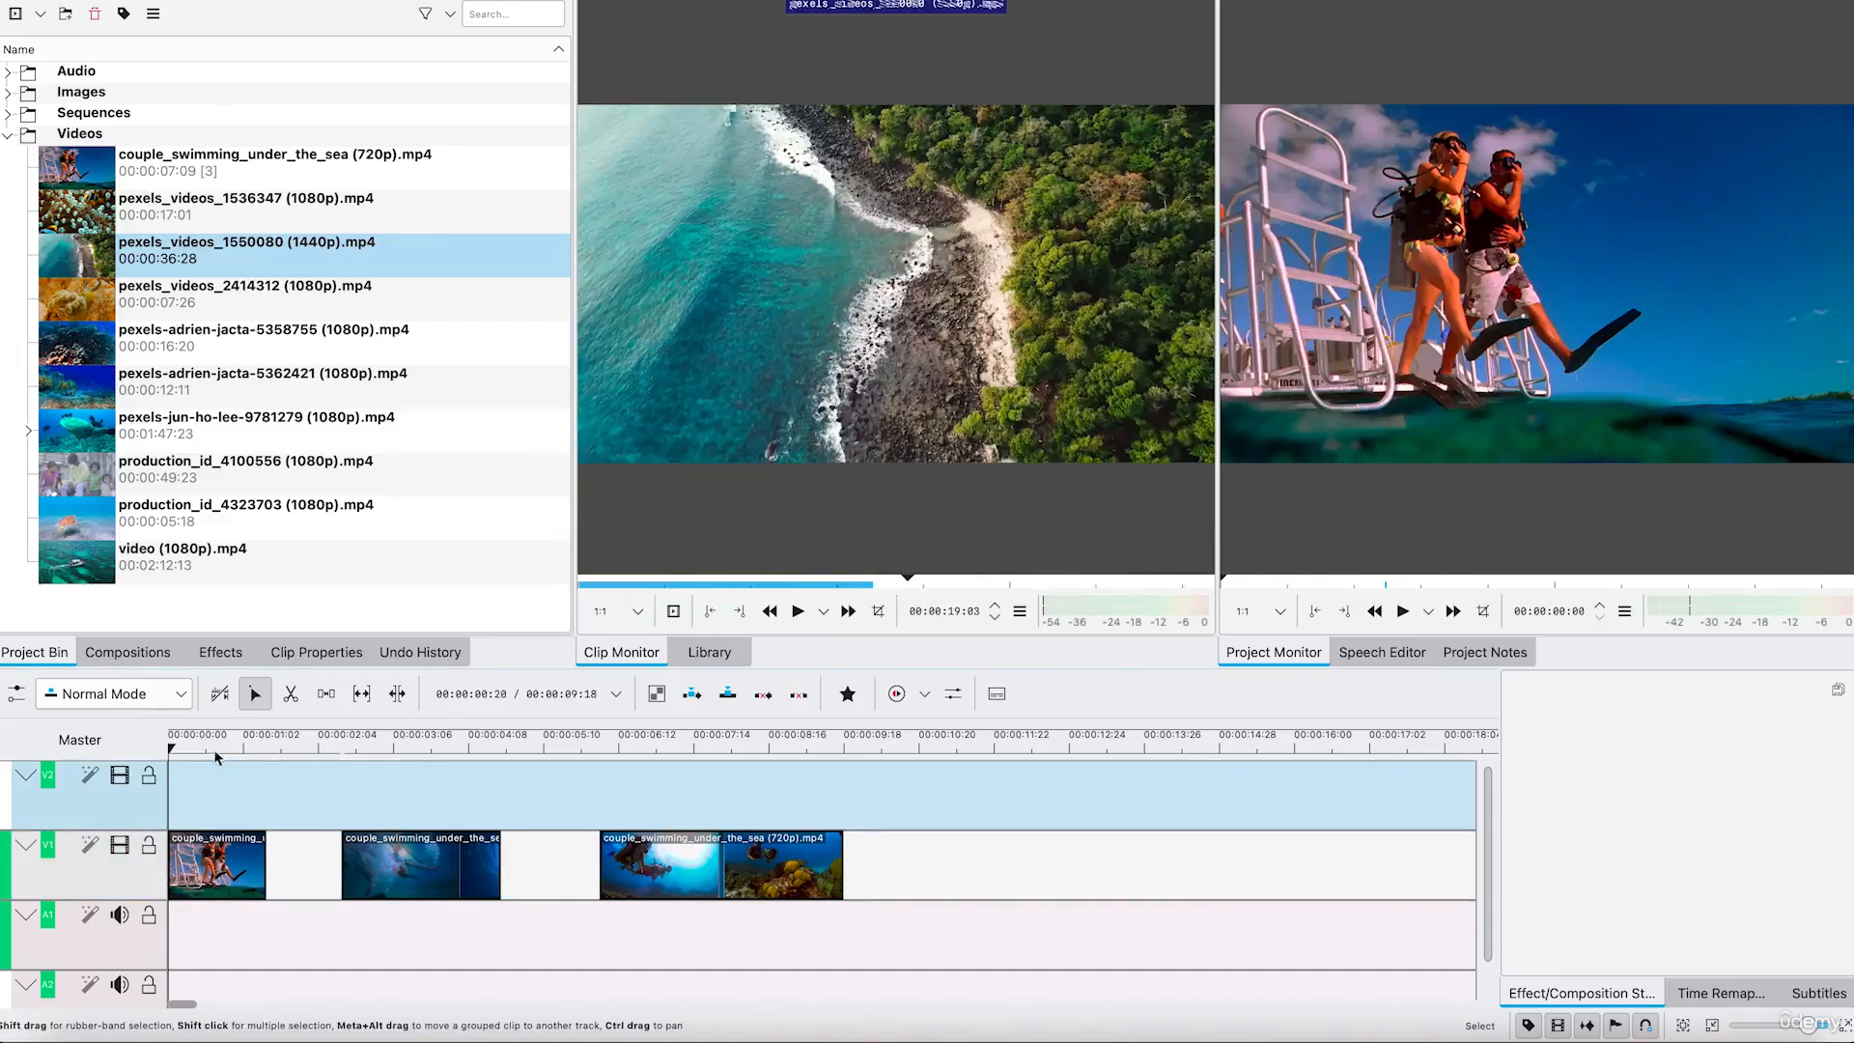
pyautogui.click(174, 753)
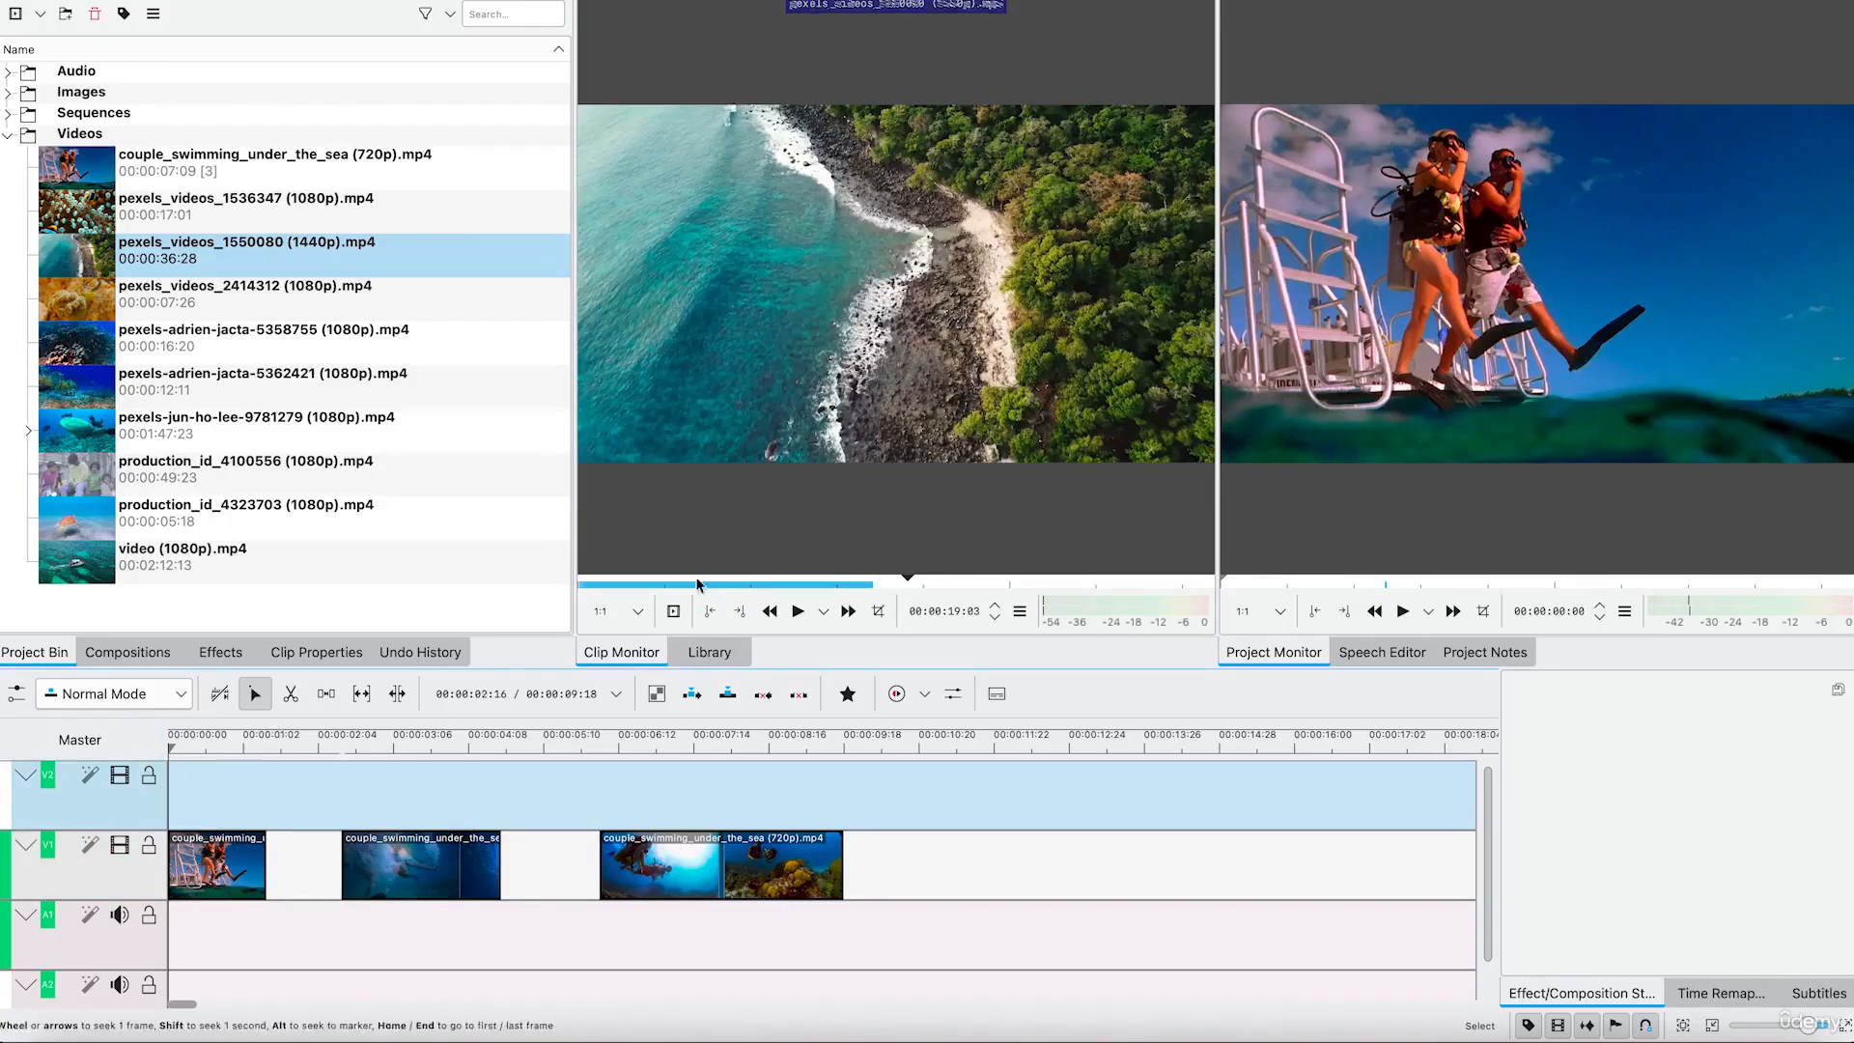
pyautogui.click(693, 696)
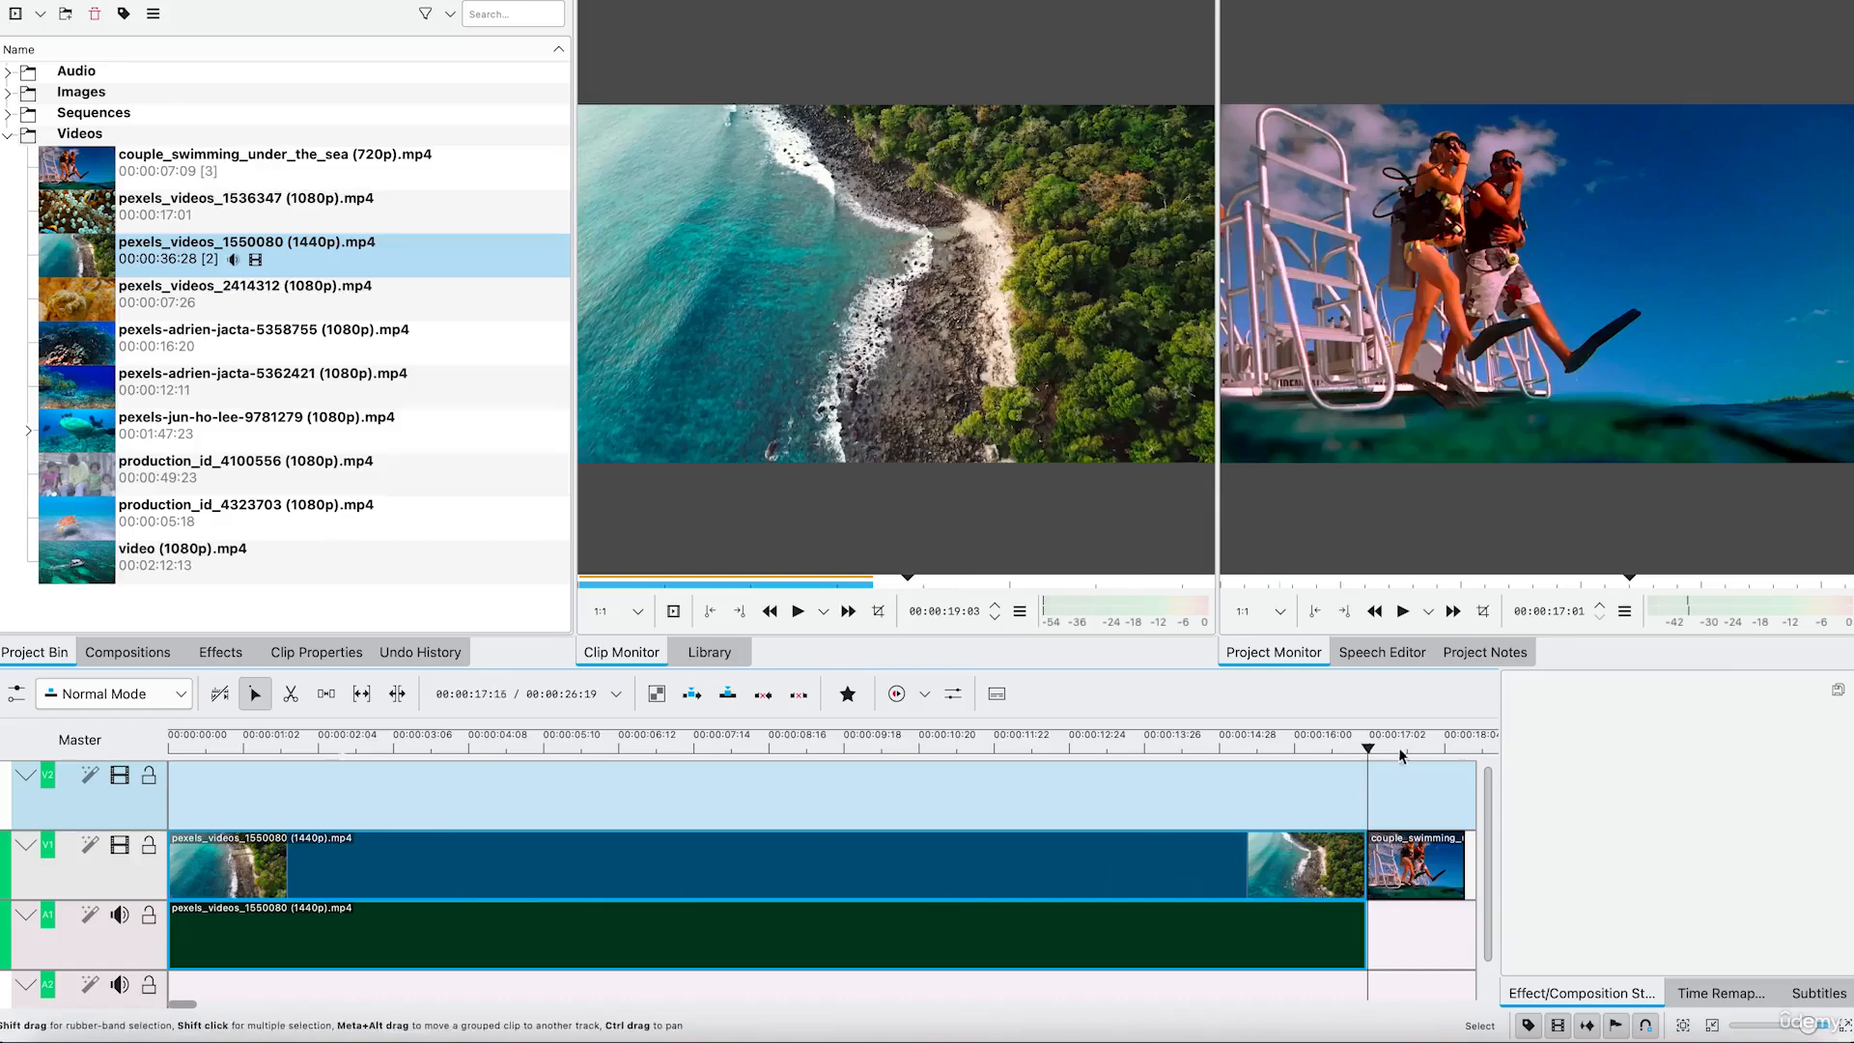
# - Split the coastline clip at 00:00:02:20 with the Razor tool
pyautogui.moveTo(415, 838); pyautogui.dragTo(357, 836)
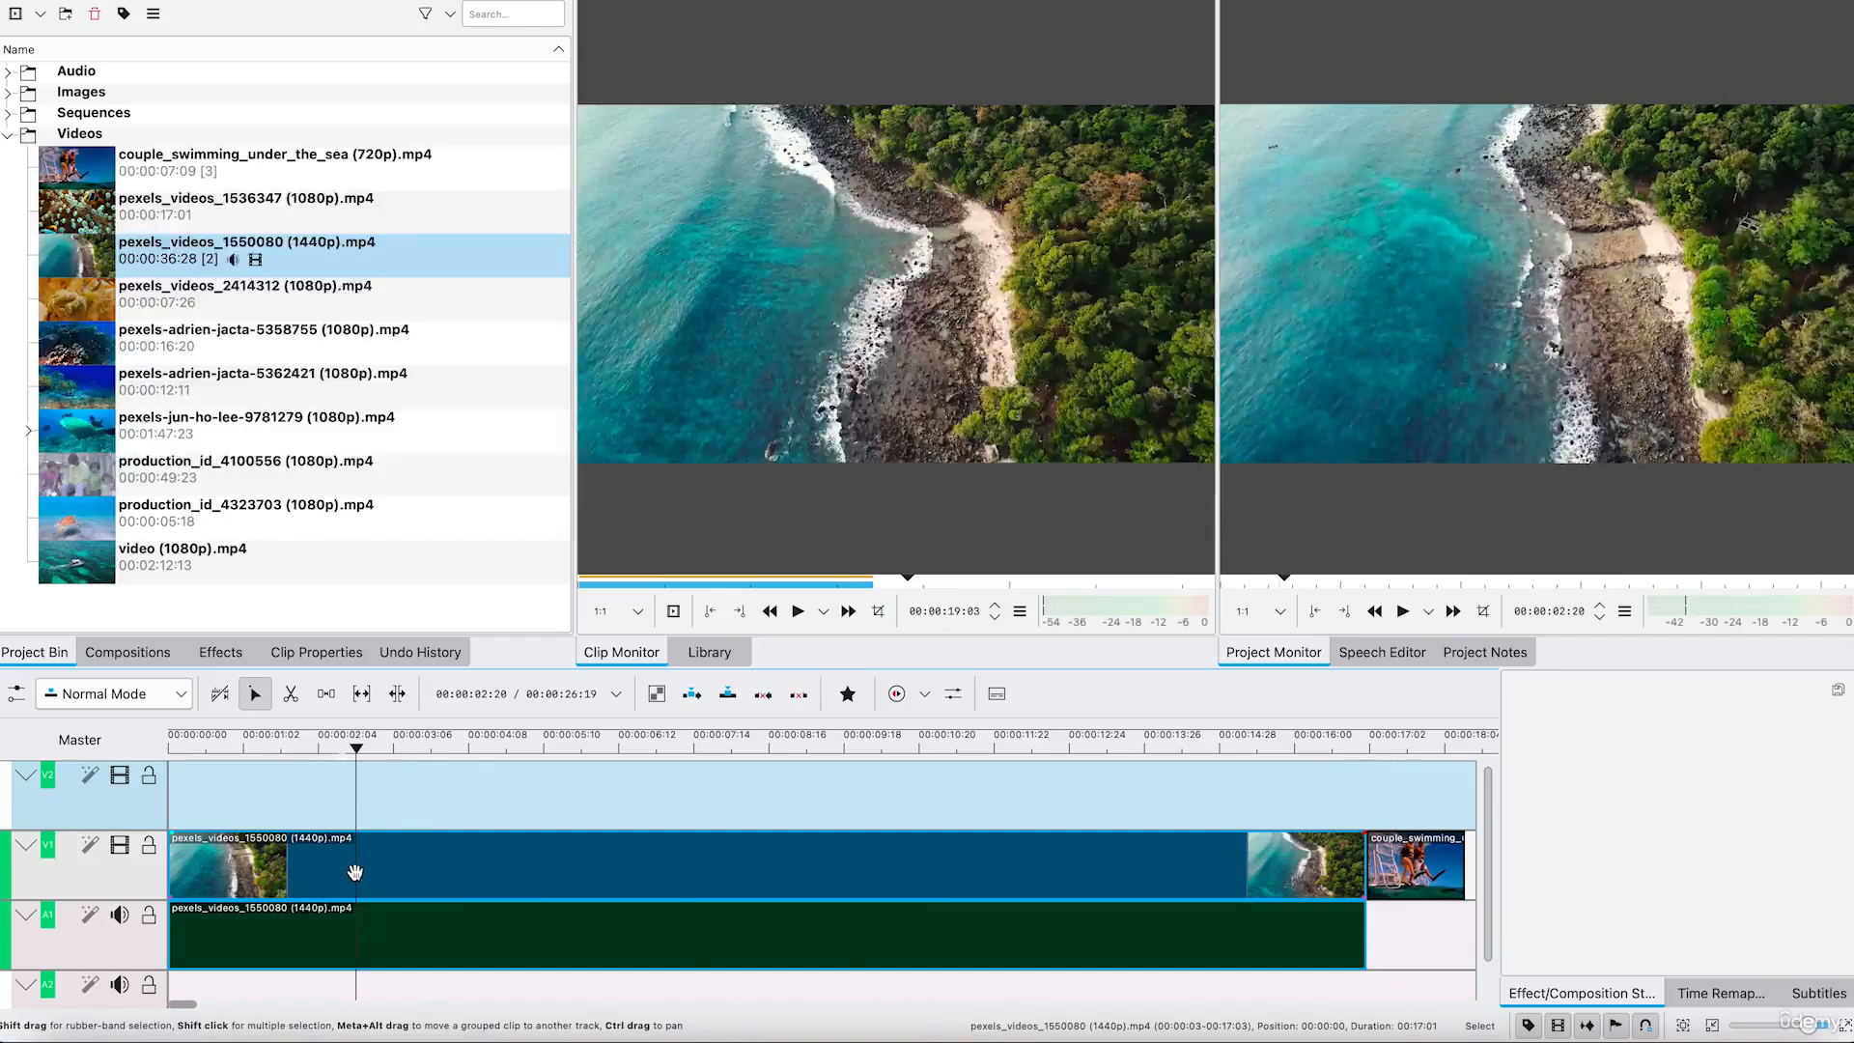
pyautogui.click(384, 874)
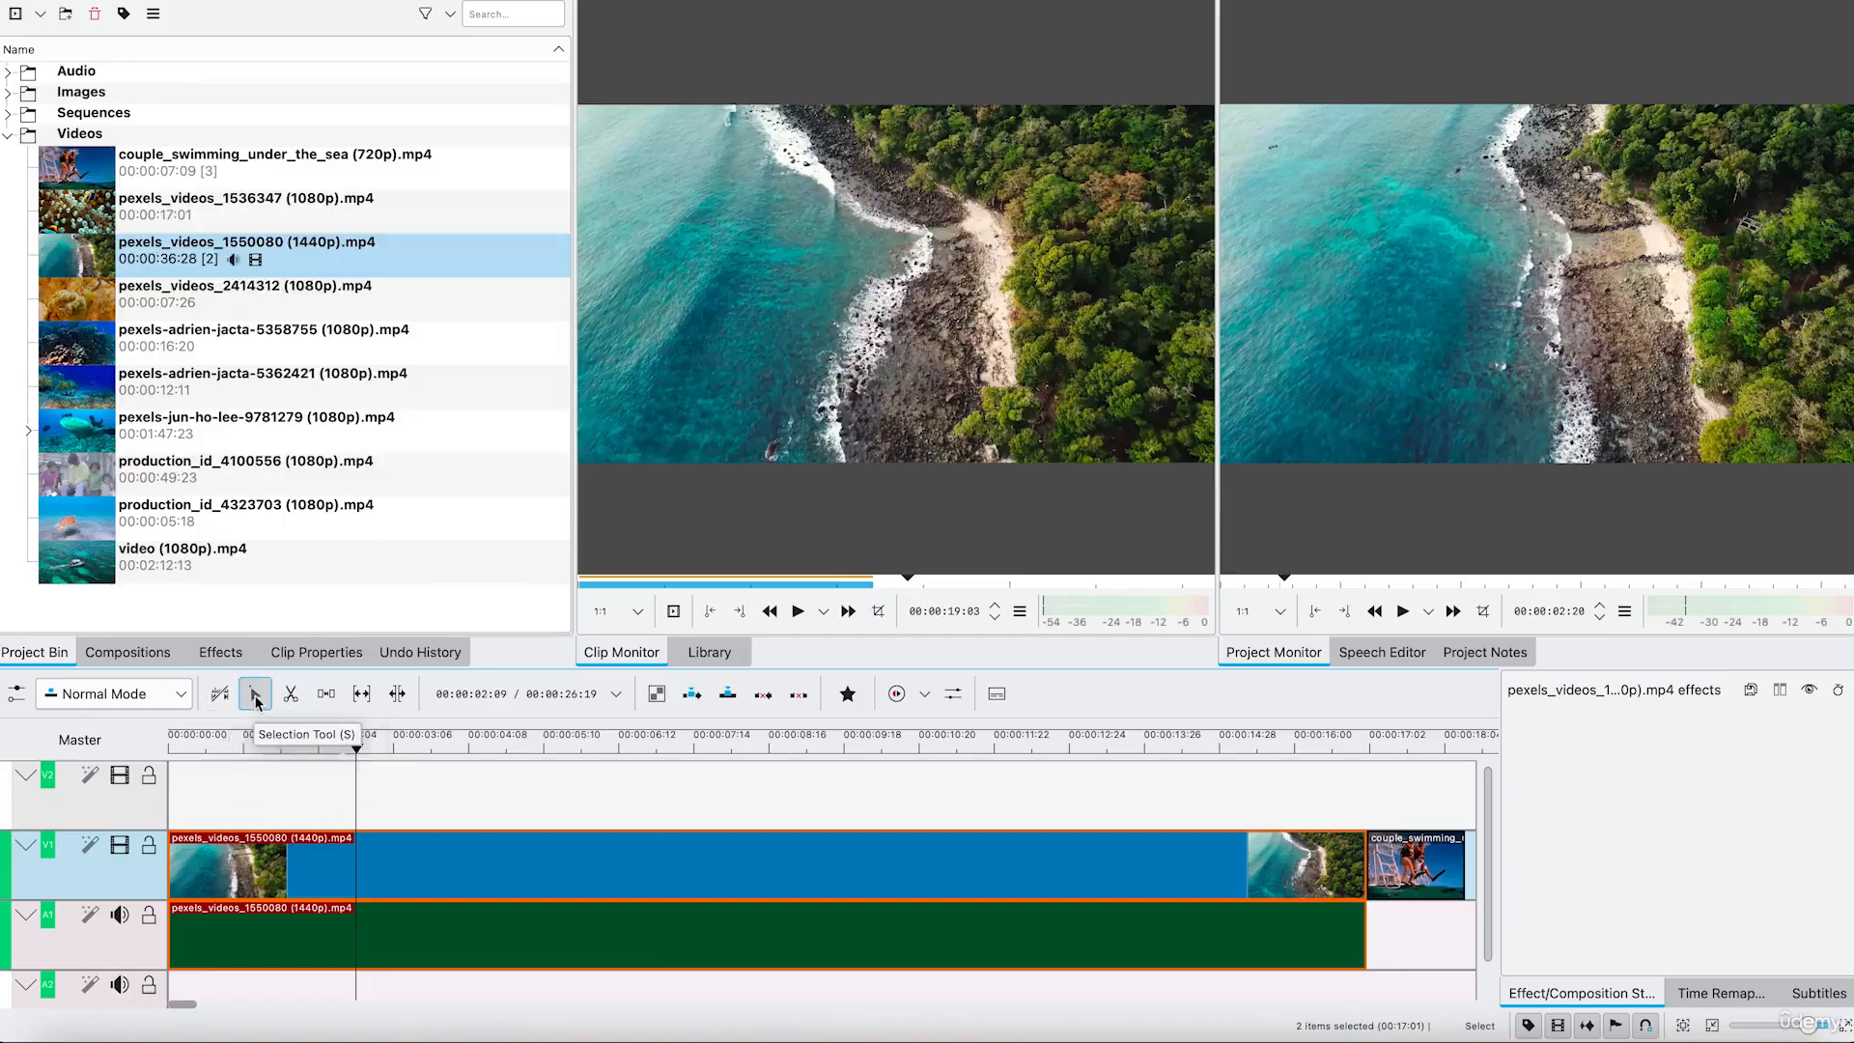
pyautogui.click(290, 704)
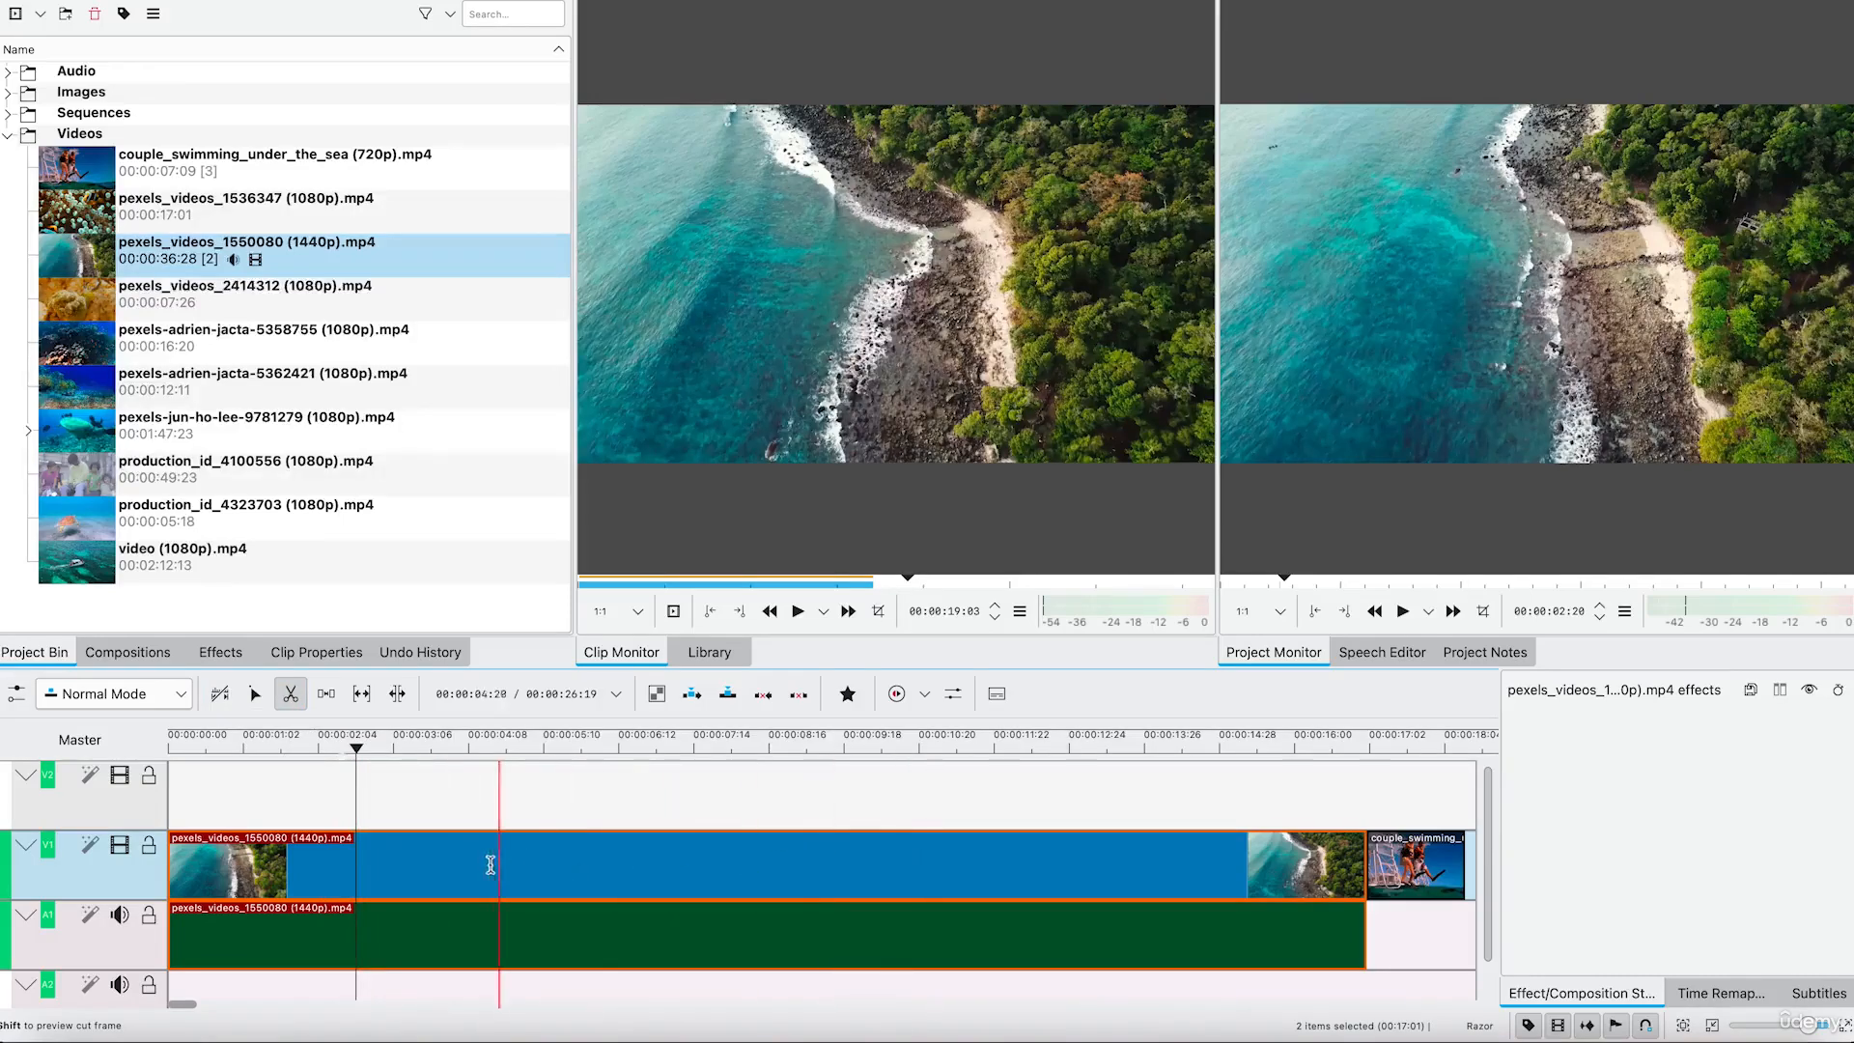
pyautogui.click(357, 847)
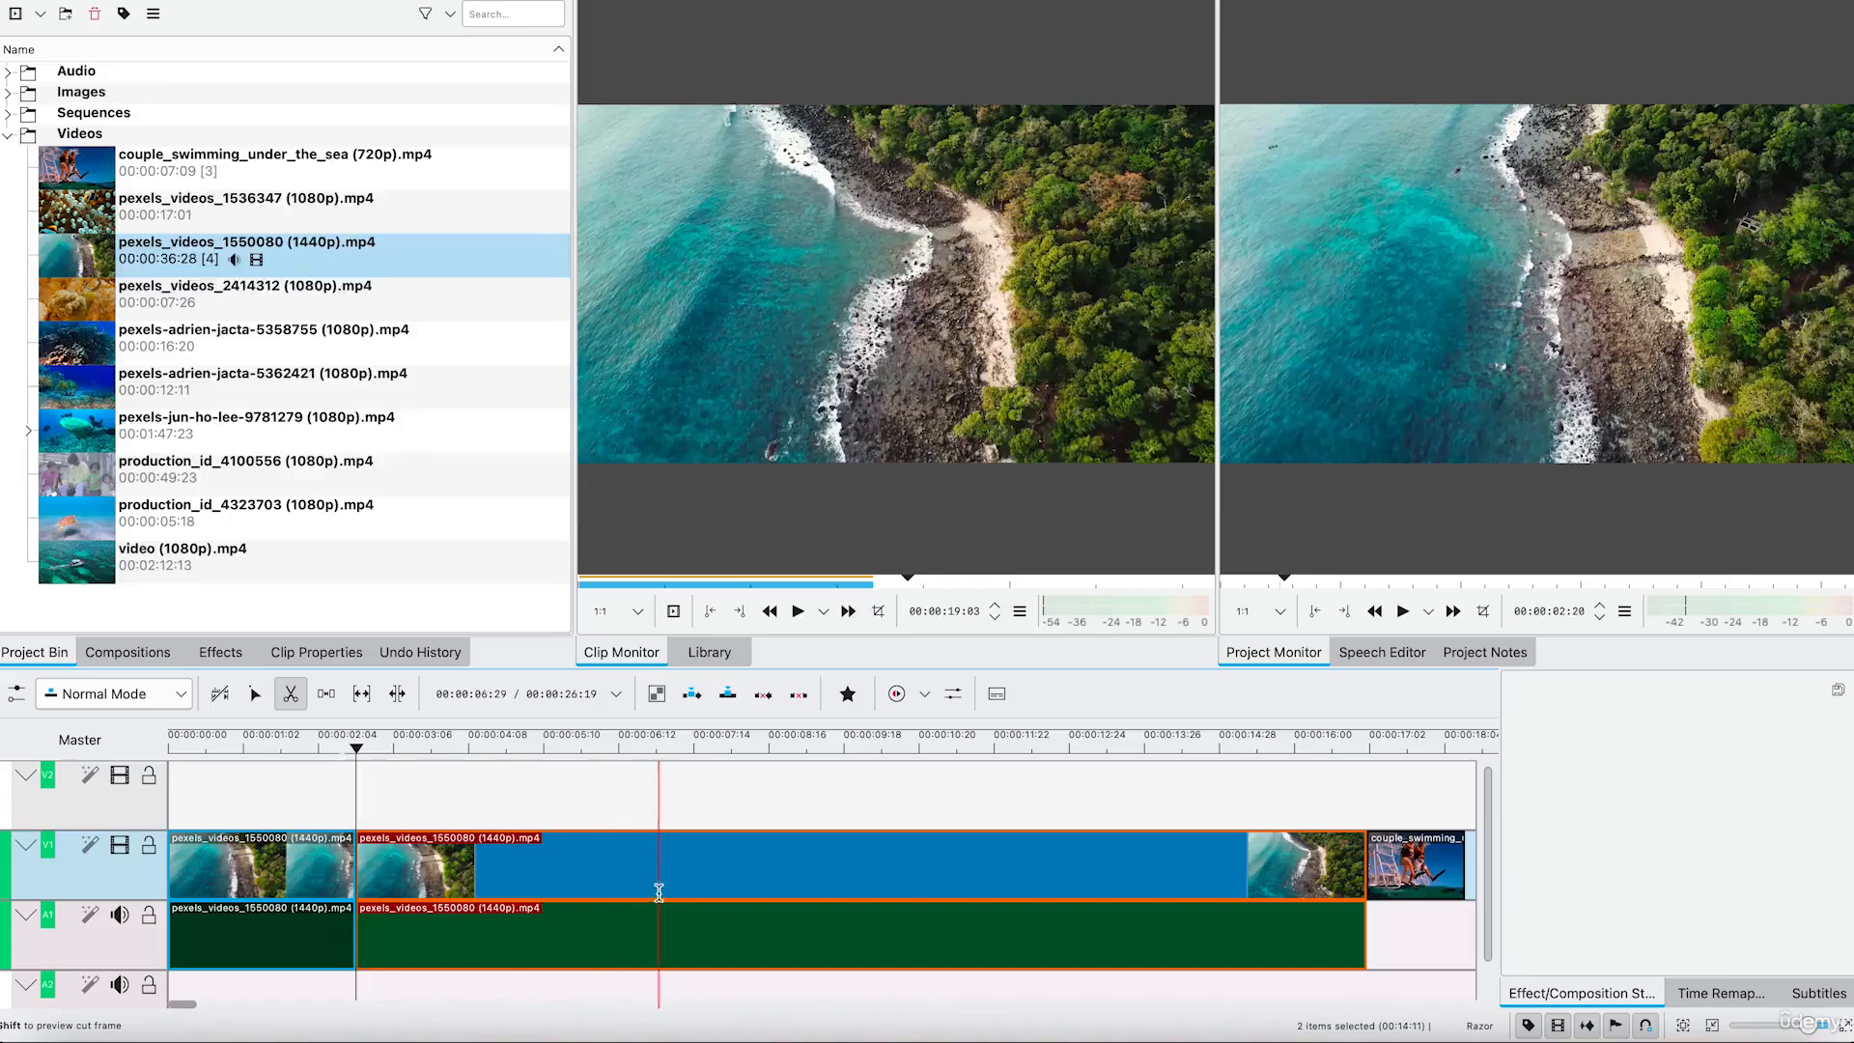
# - Delete the part of the coastline clip after the cut, video and audio, leaving the gap in place
pyautogui.click(267, 693)
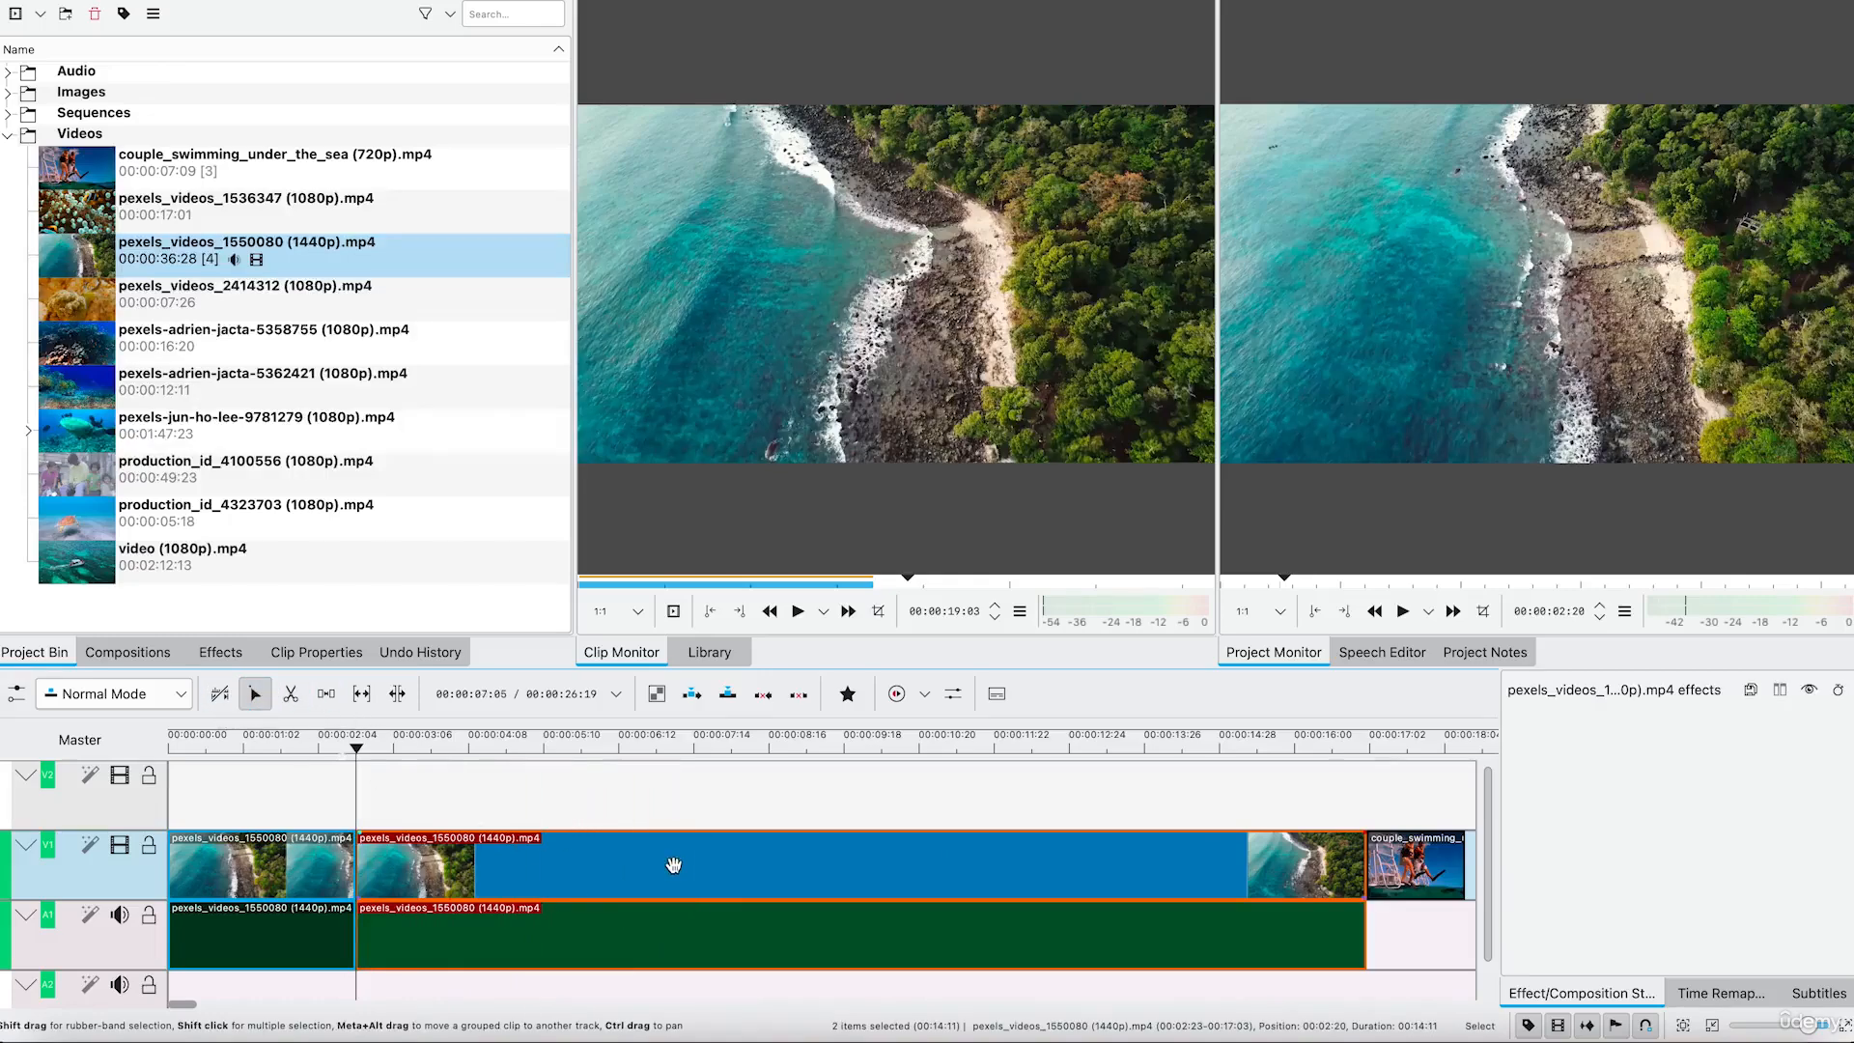
pyautogui.rightClick(674, 865)
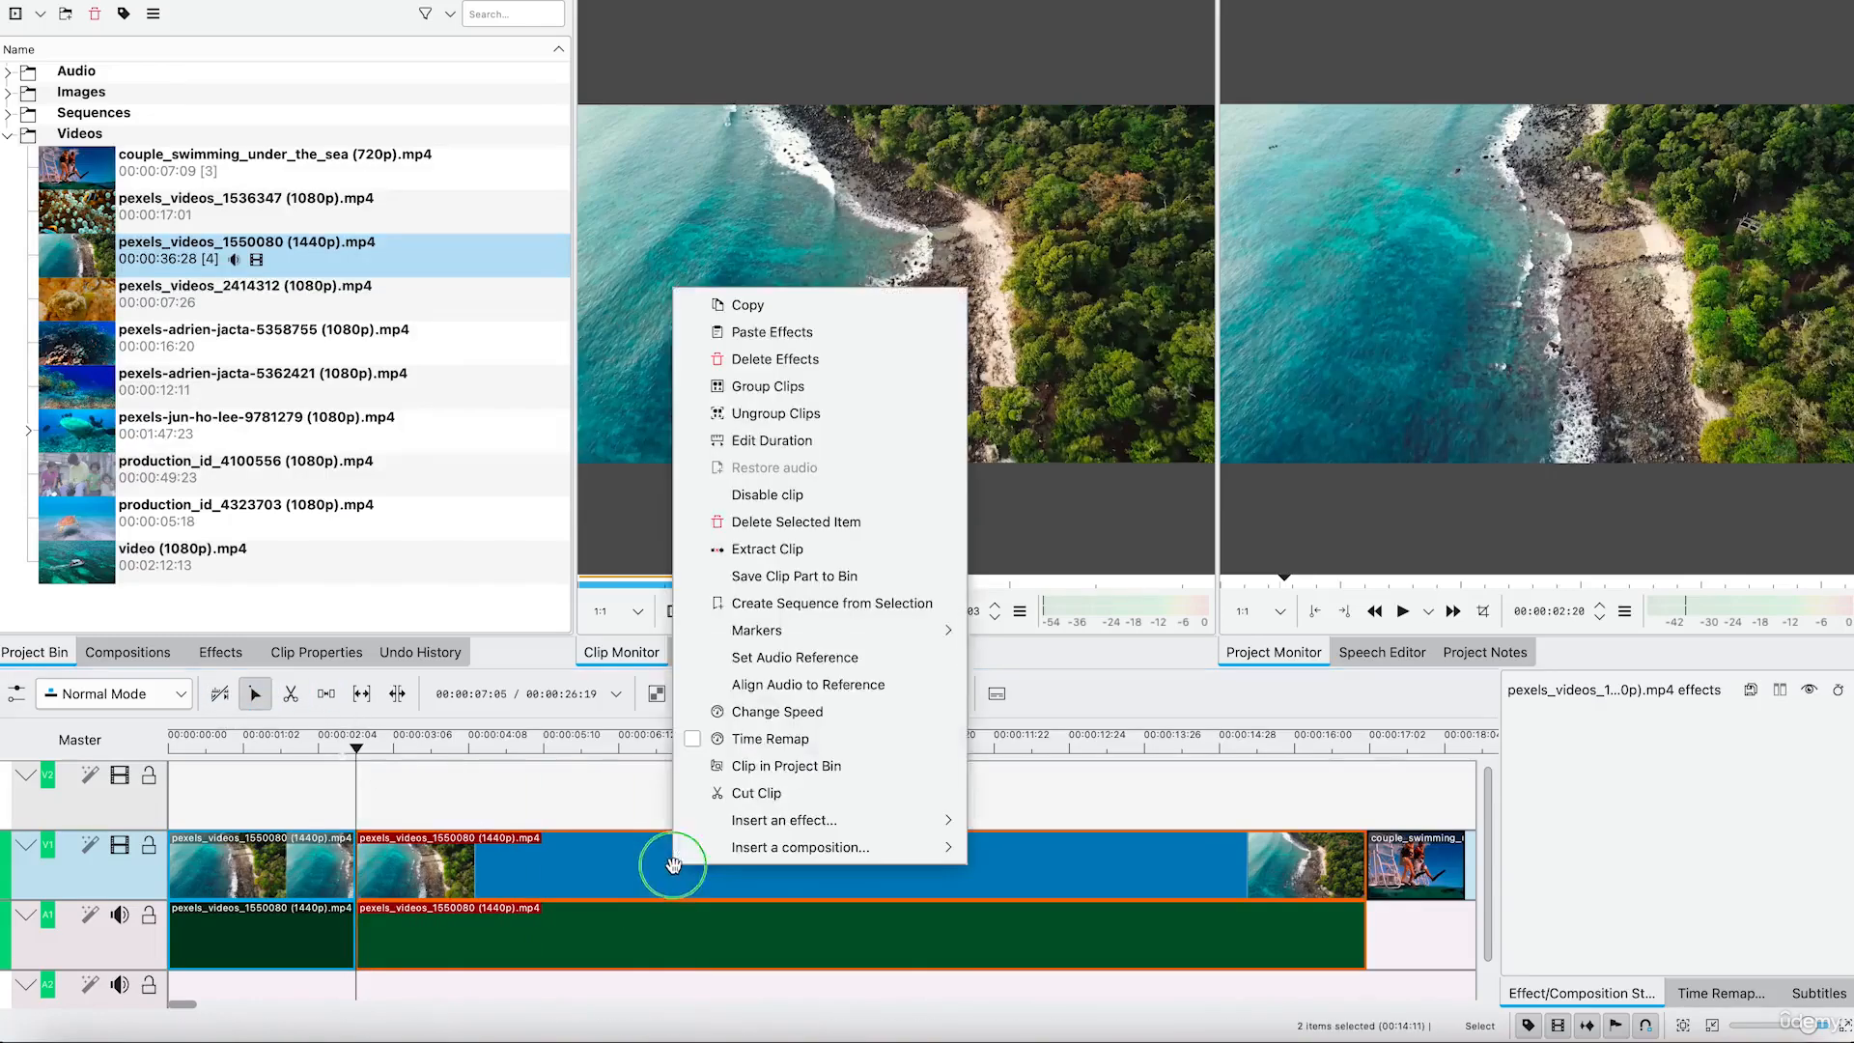
pyautogui.click(909, 513)
pyautogui.click(1216, 876)
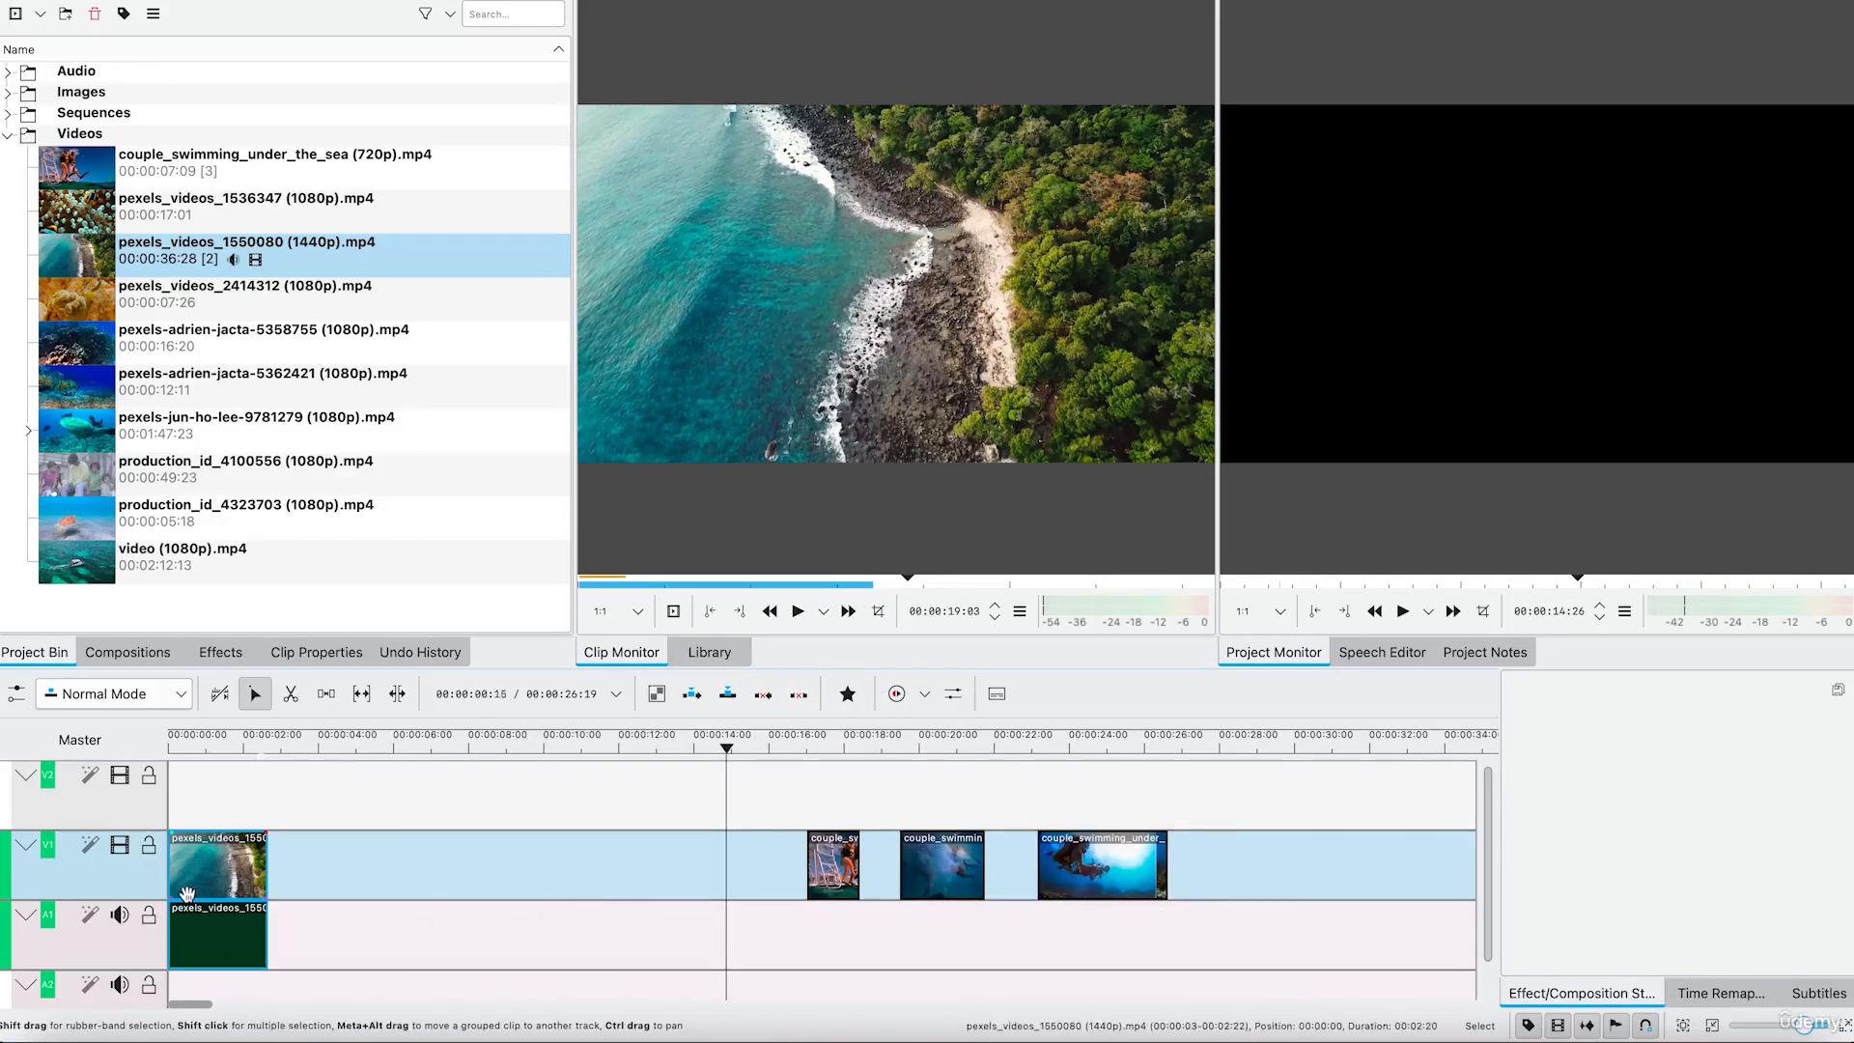
# - Close the gap after the coastline clip by shifting all three couple_swimming clips back against its end with the Spacer tool
pyautogui.click(326, 694)
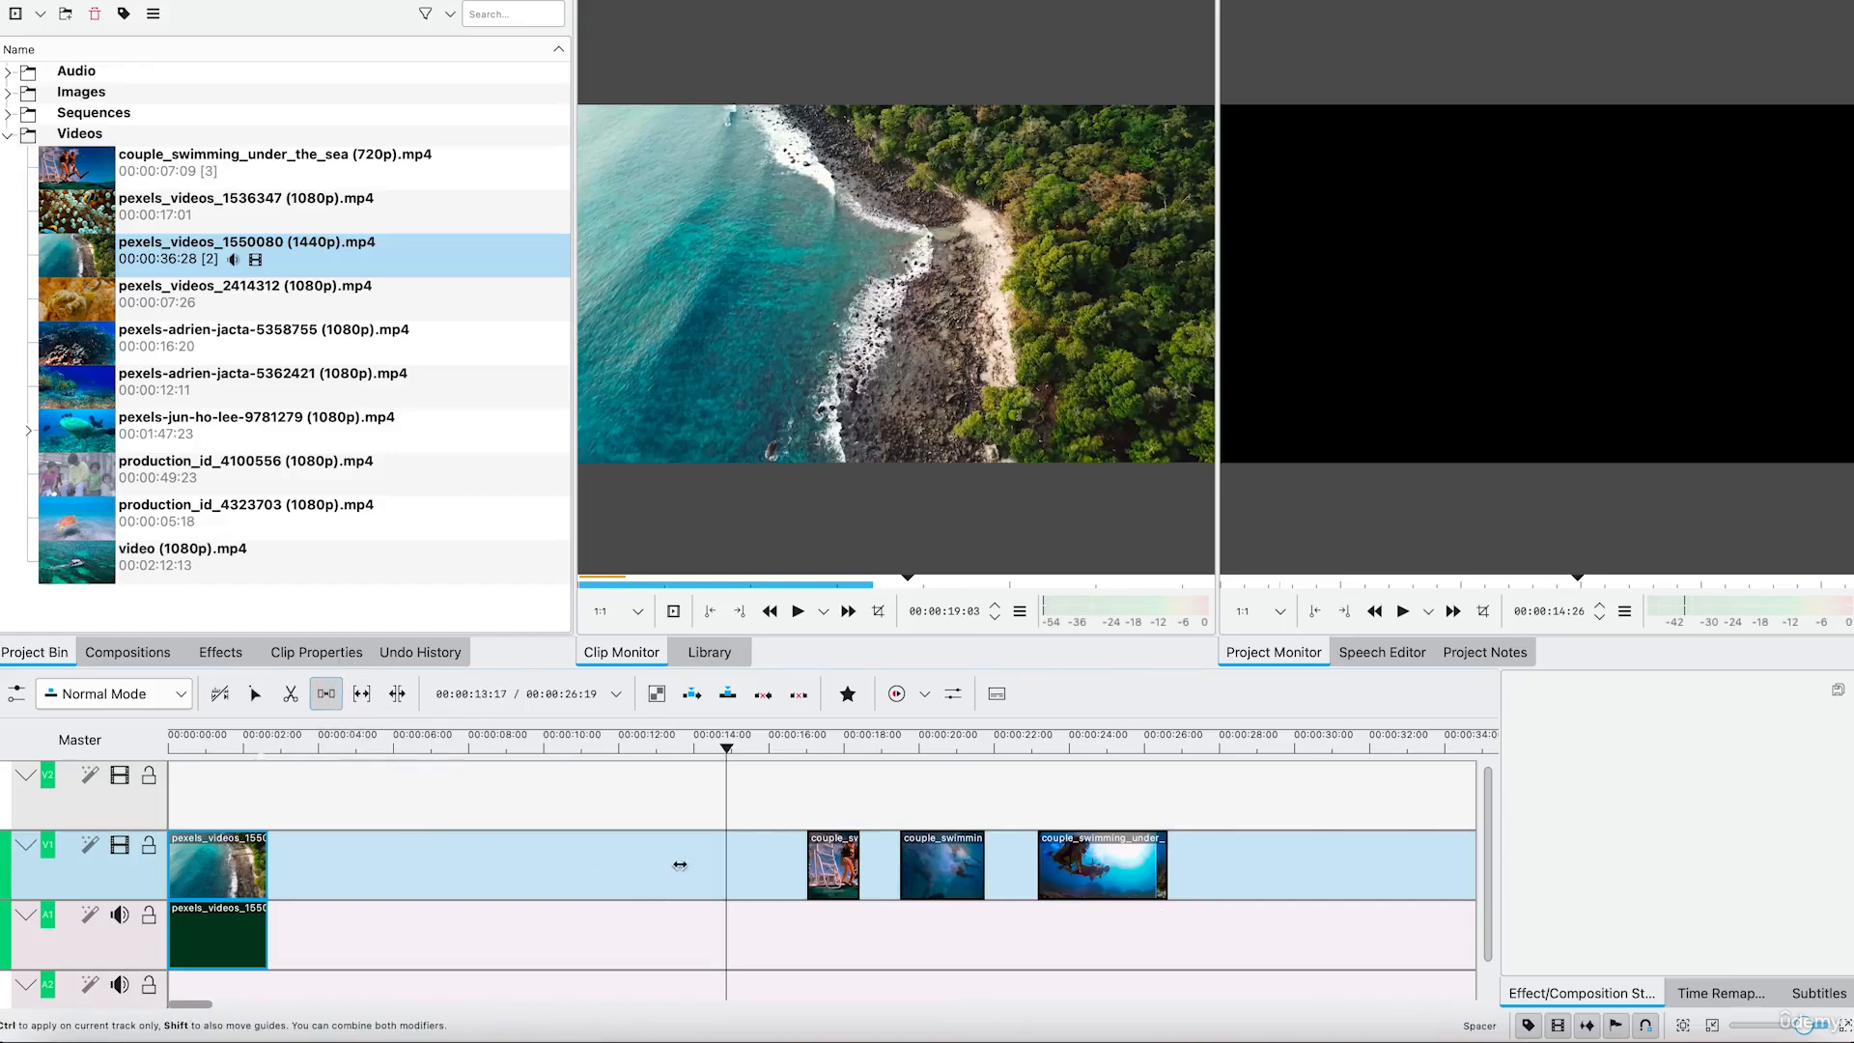
pyautogui.moveTo(783, 856); pyautogui.dragTo(274, 865)
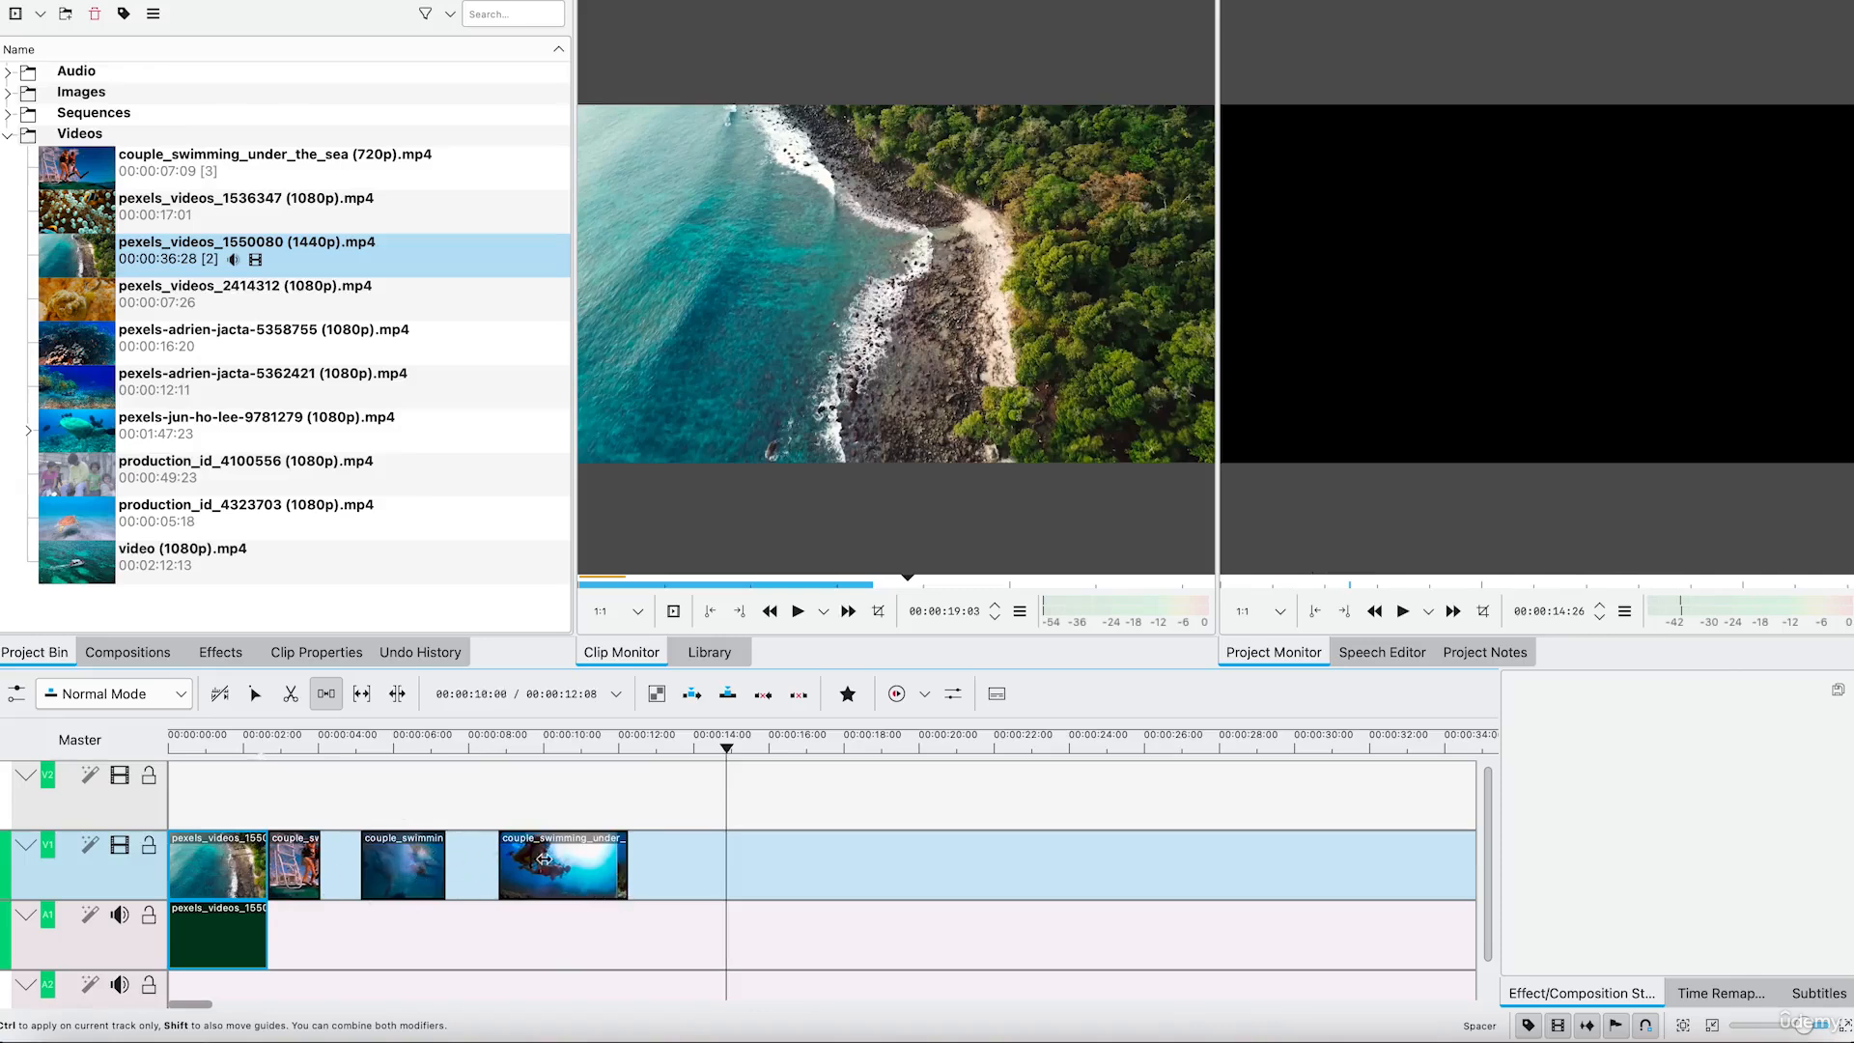
pyautogui.click(252, 693)
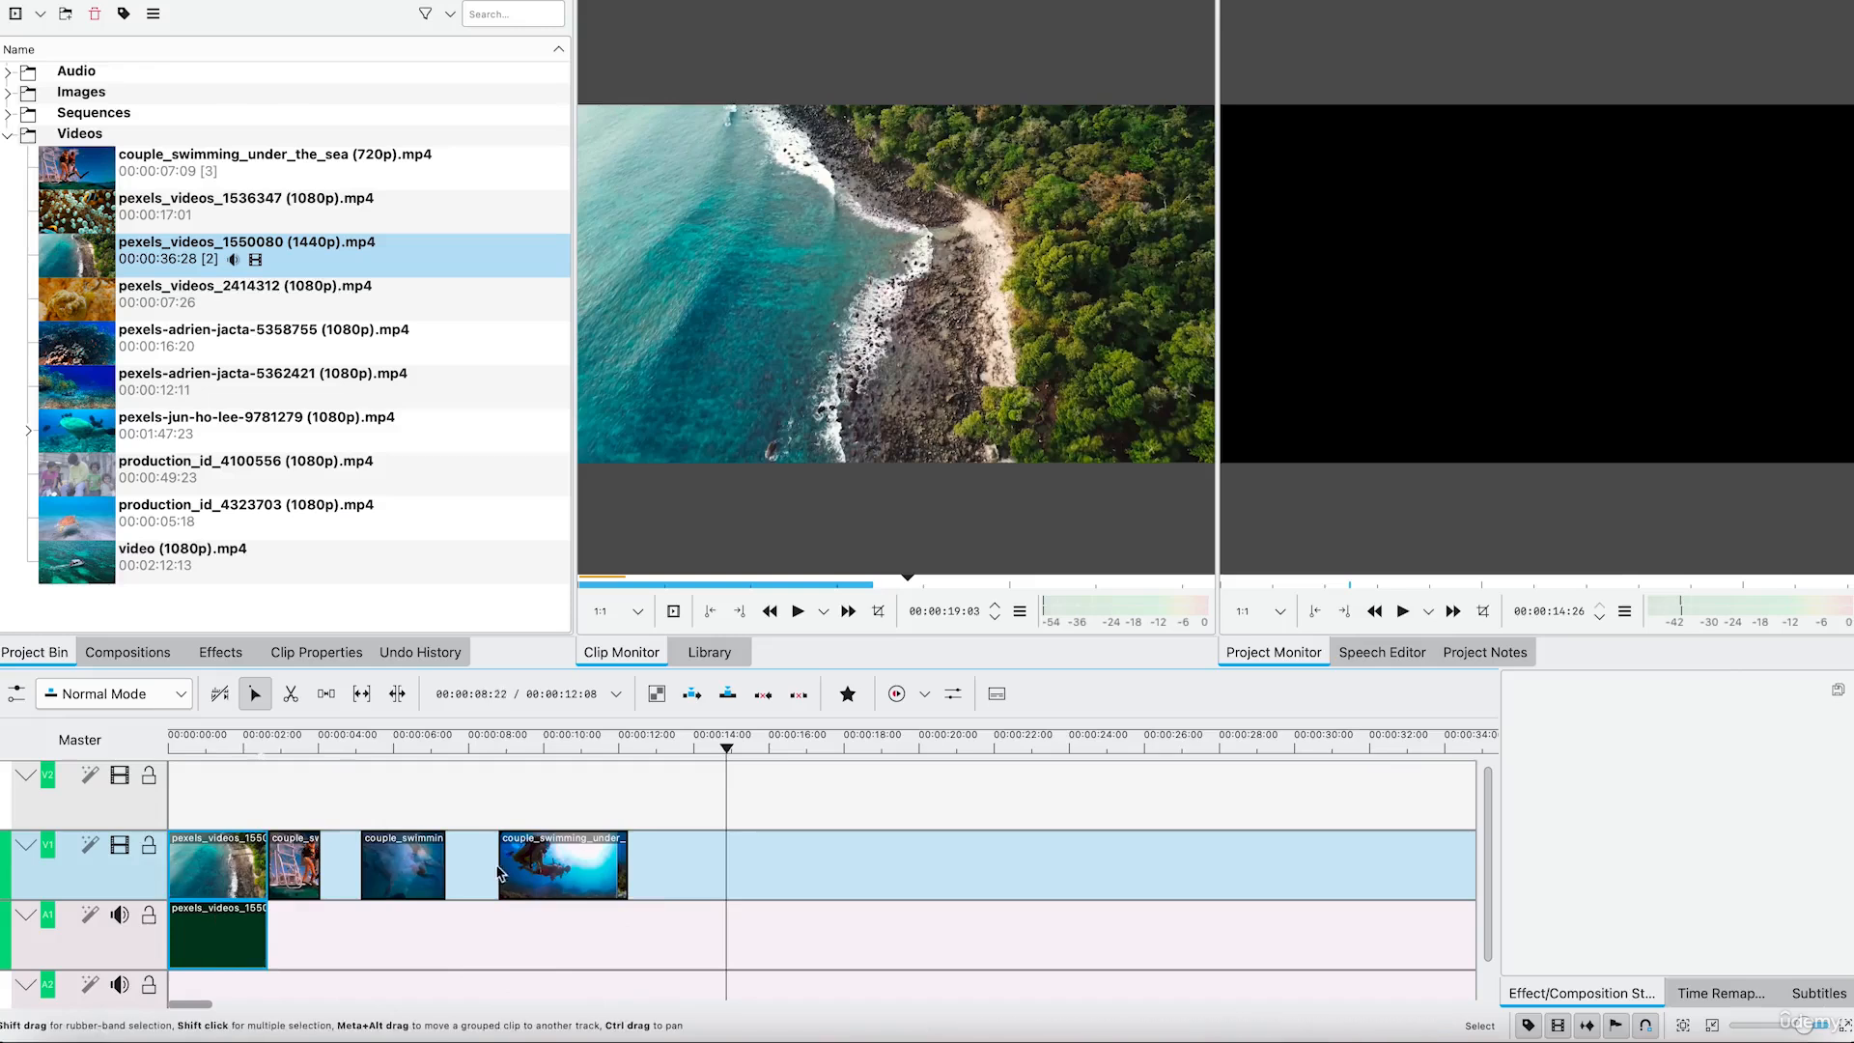
pyautogui.click(211, 956)
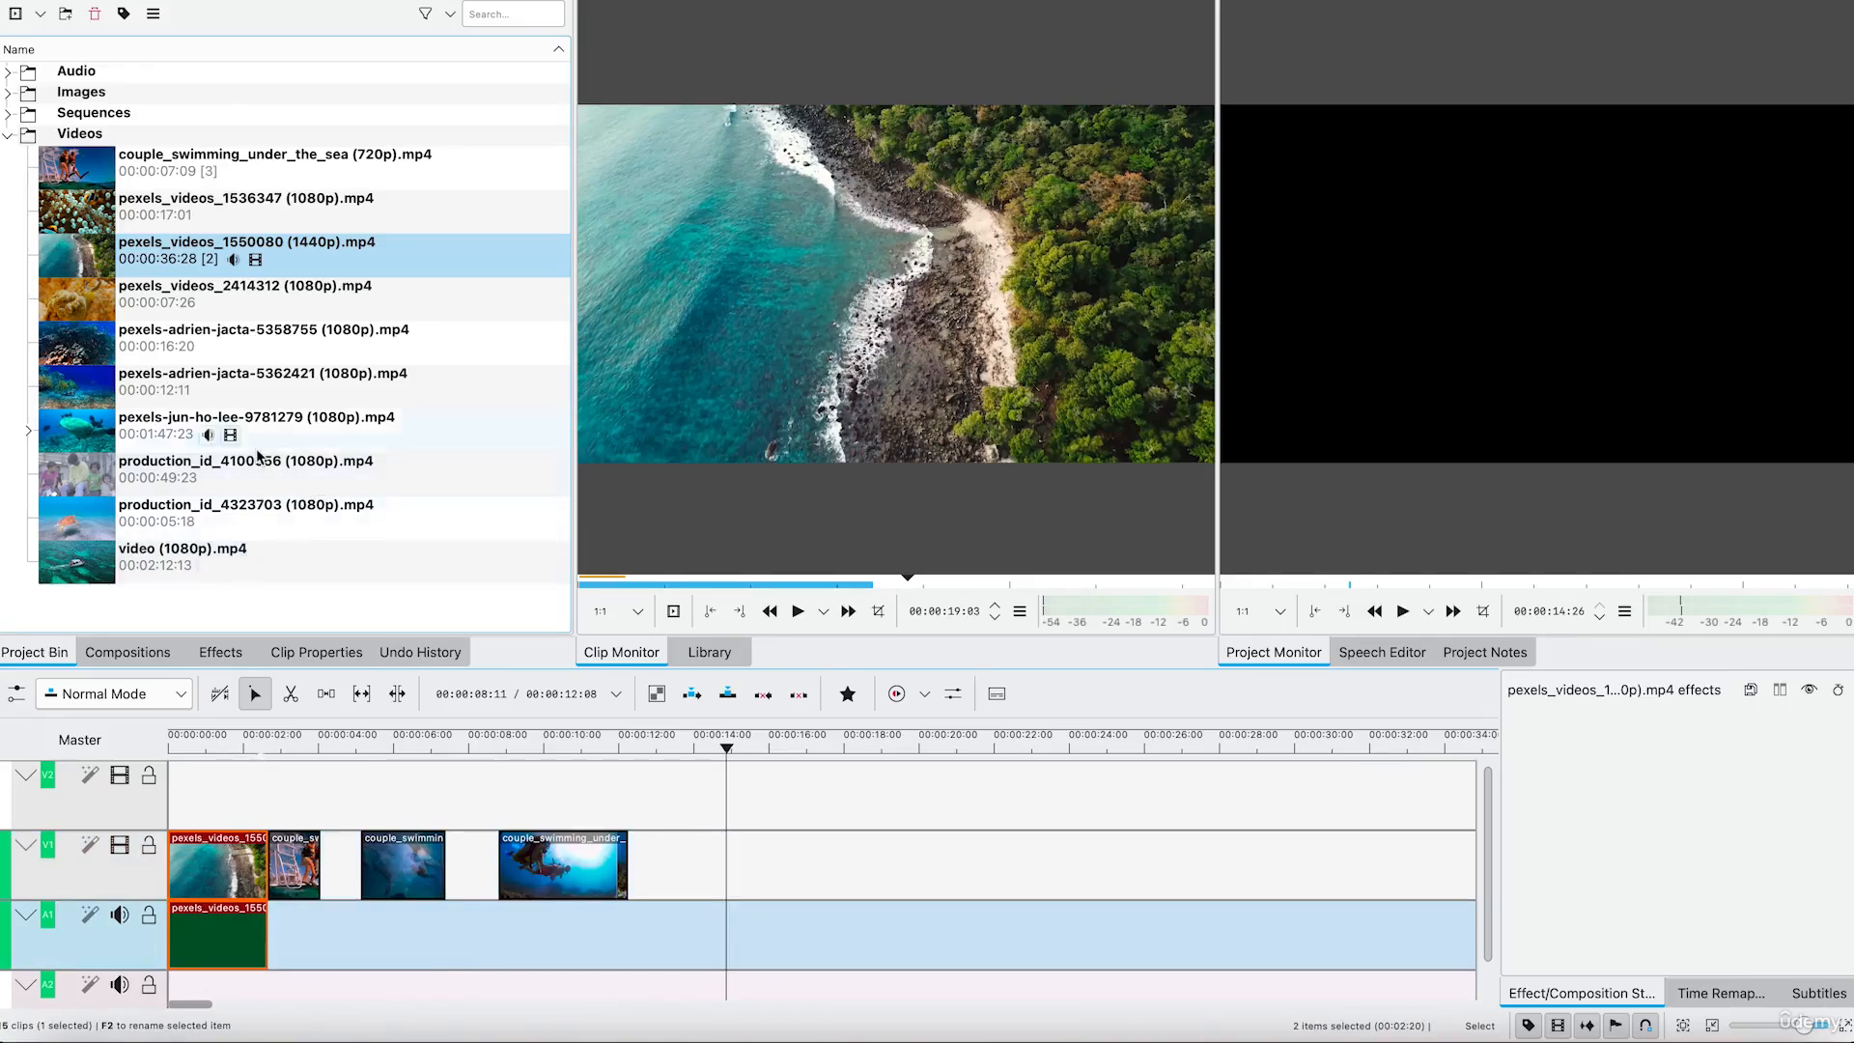
# - Load the turtle clip pexels-jun-ho-lee-9781279 and mark its zone from the clip start to an out point at 00:01:00:24
pyautogui.click(183, 301)
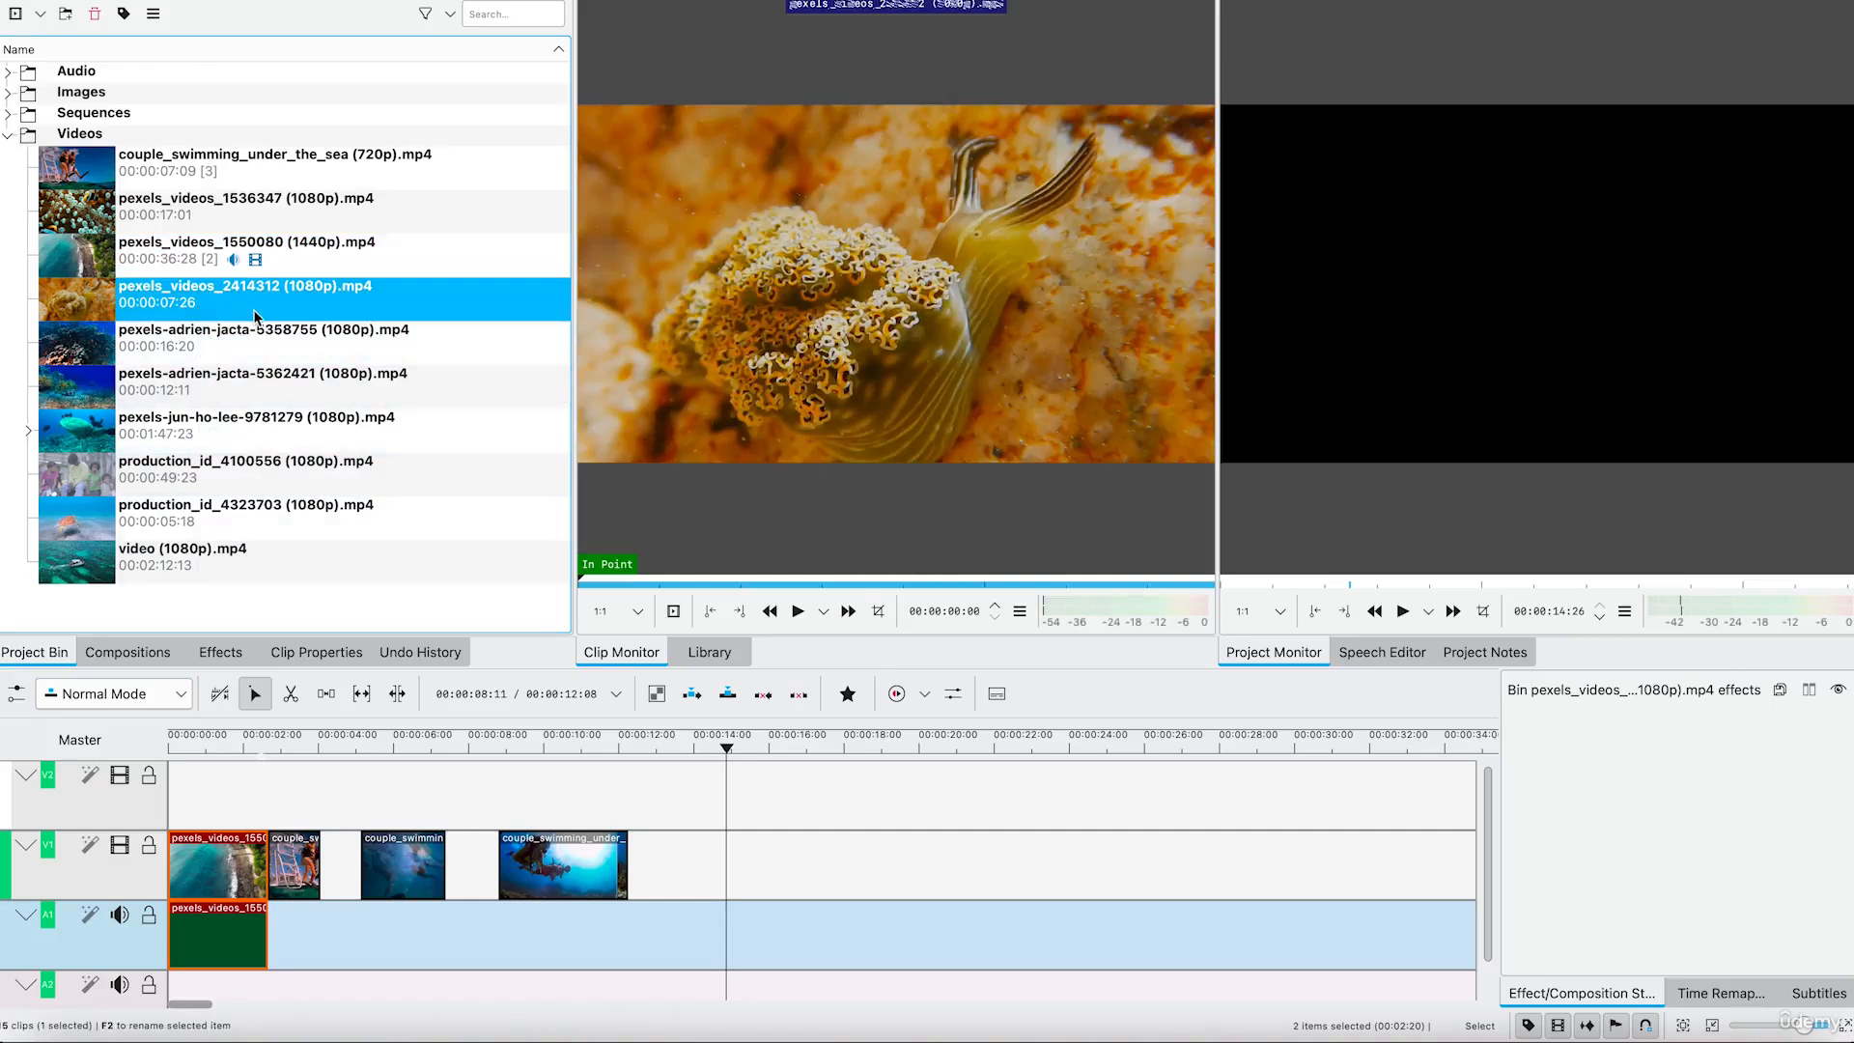
pyautogui.click(247, 385)
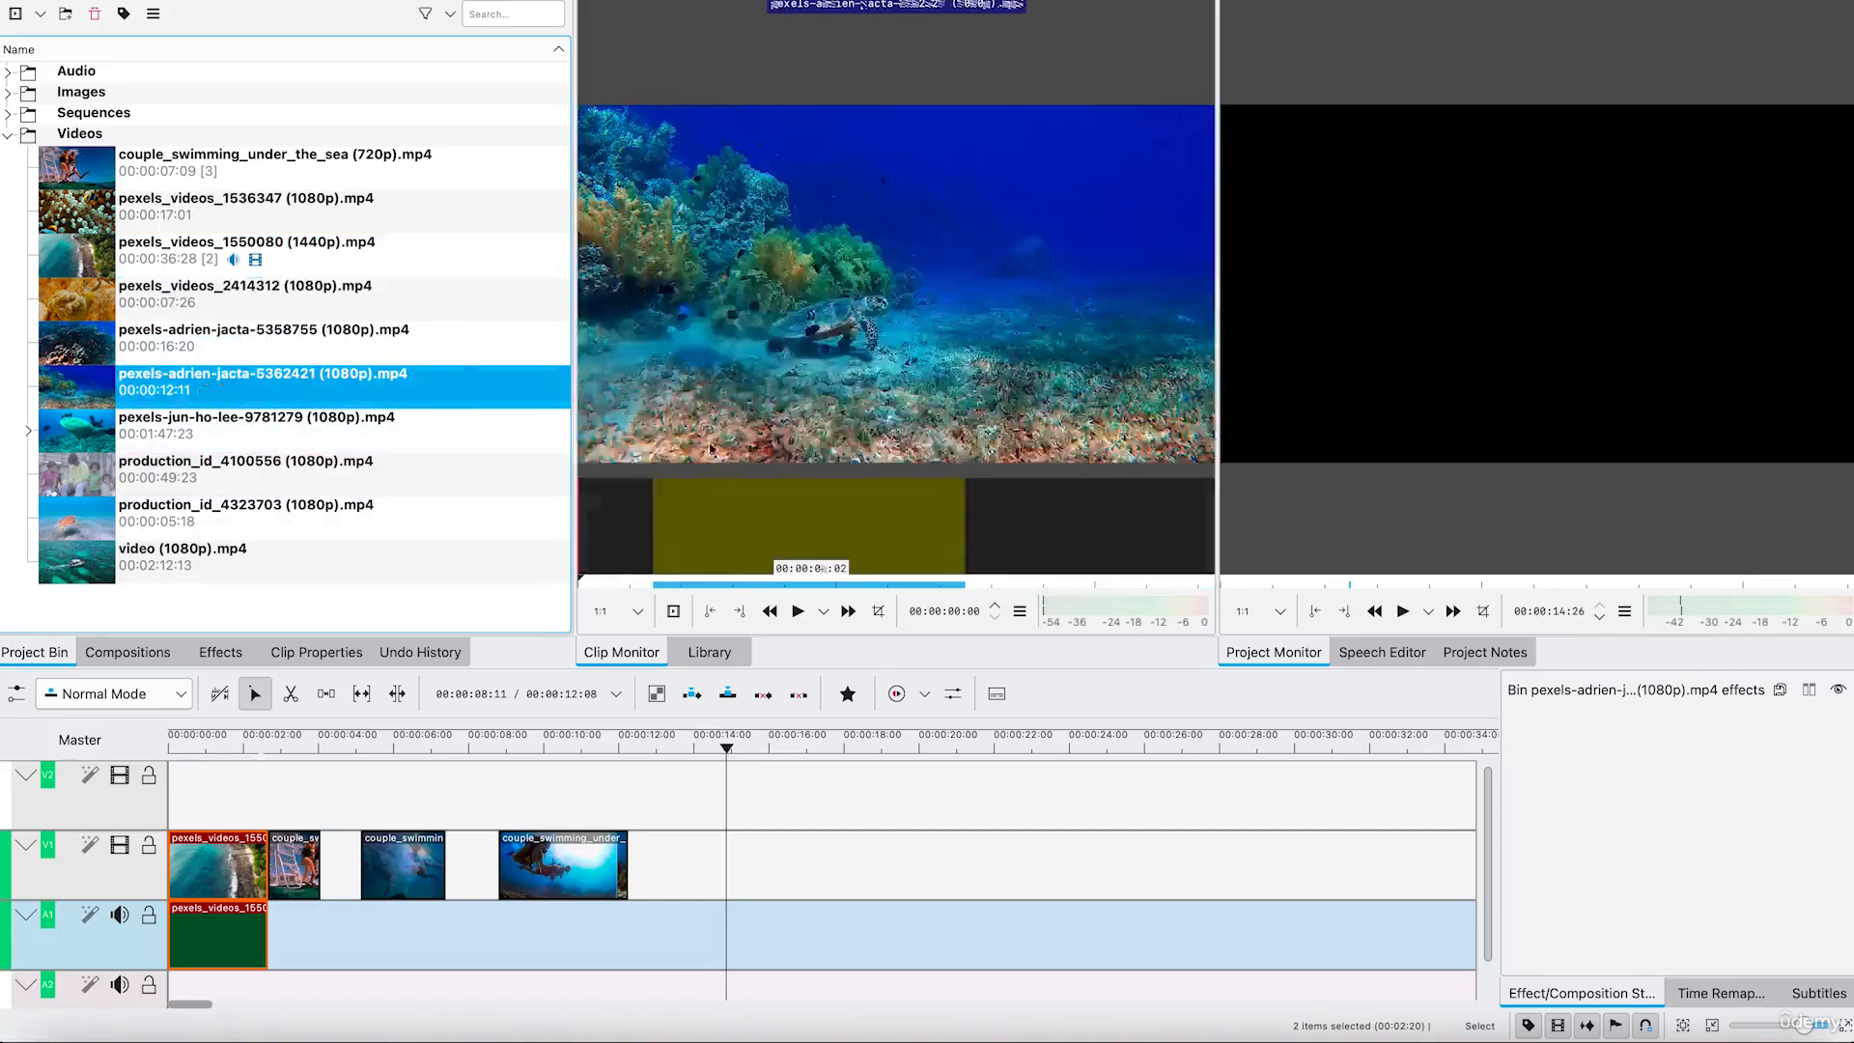
pyautogui.click(140, 436)
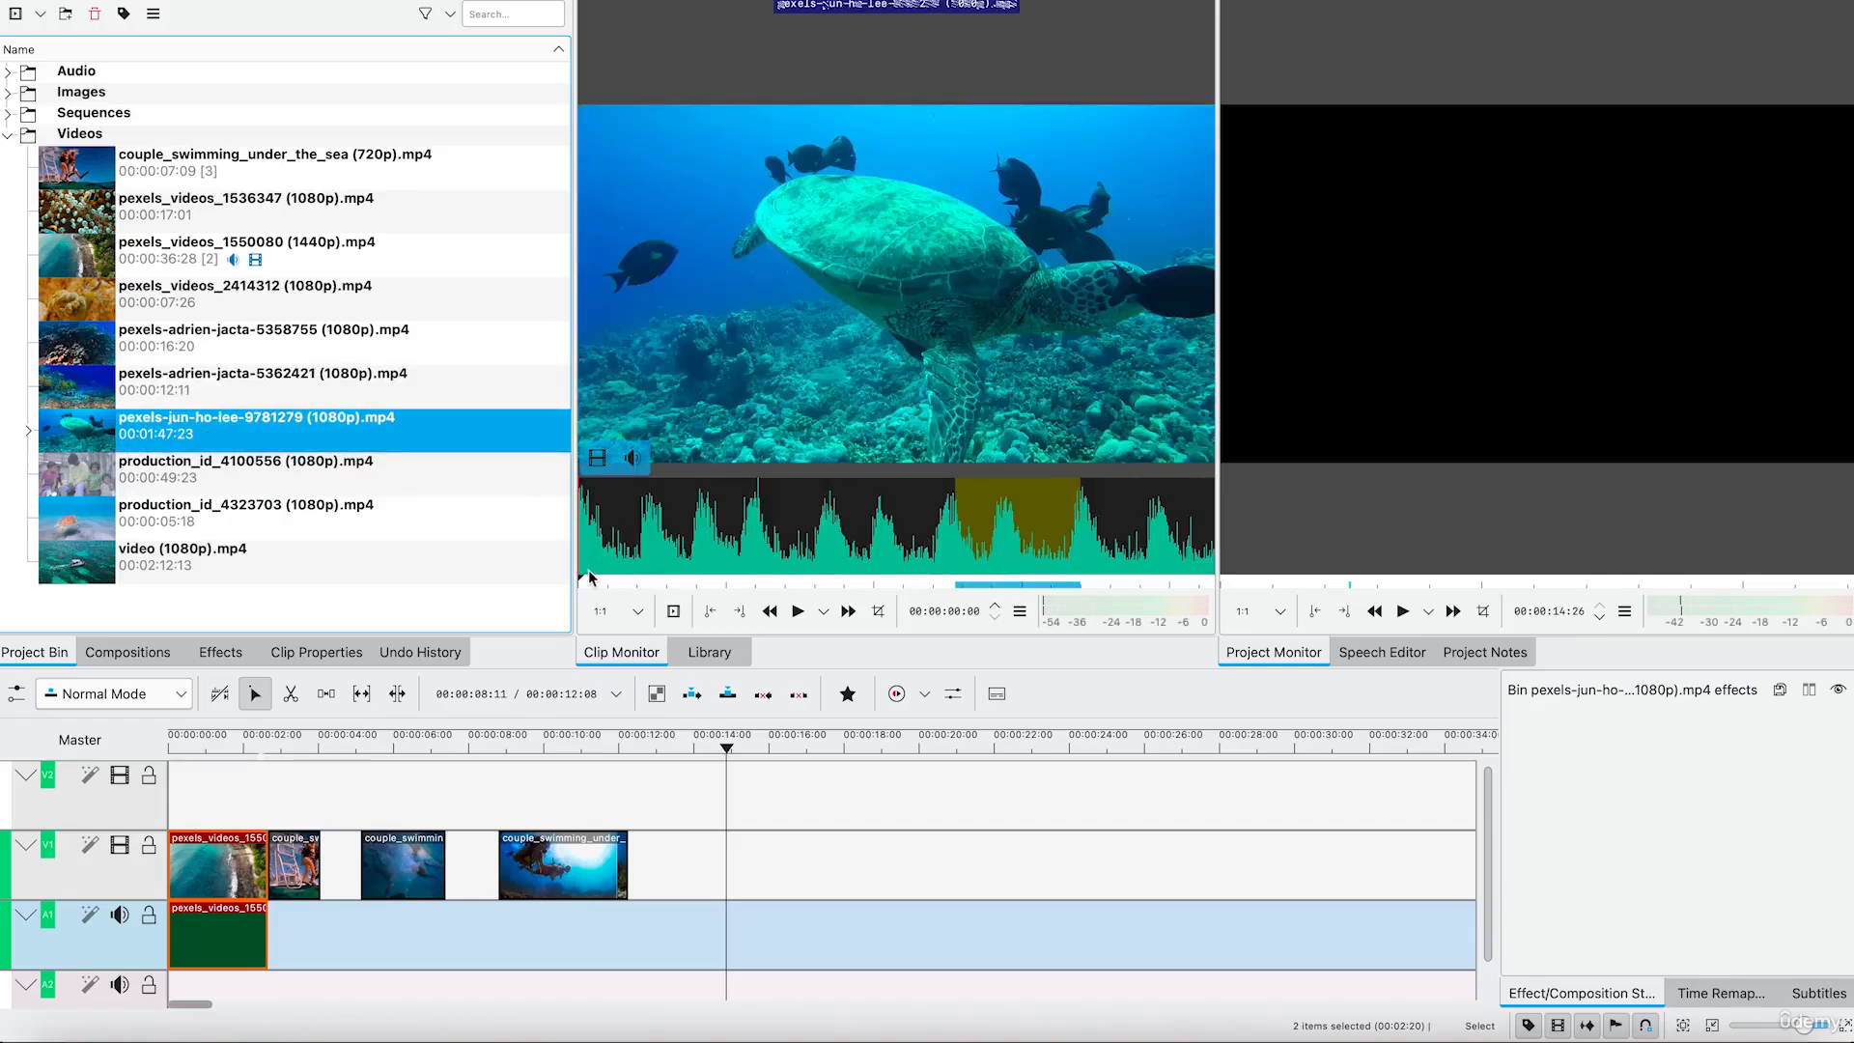
pyautogui.moveTo(586, 578); pyautogui.dragTo(937, 584)
pyautogui.press('i')
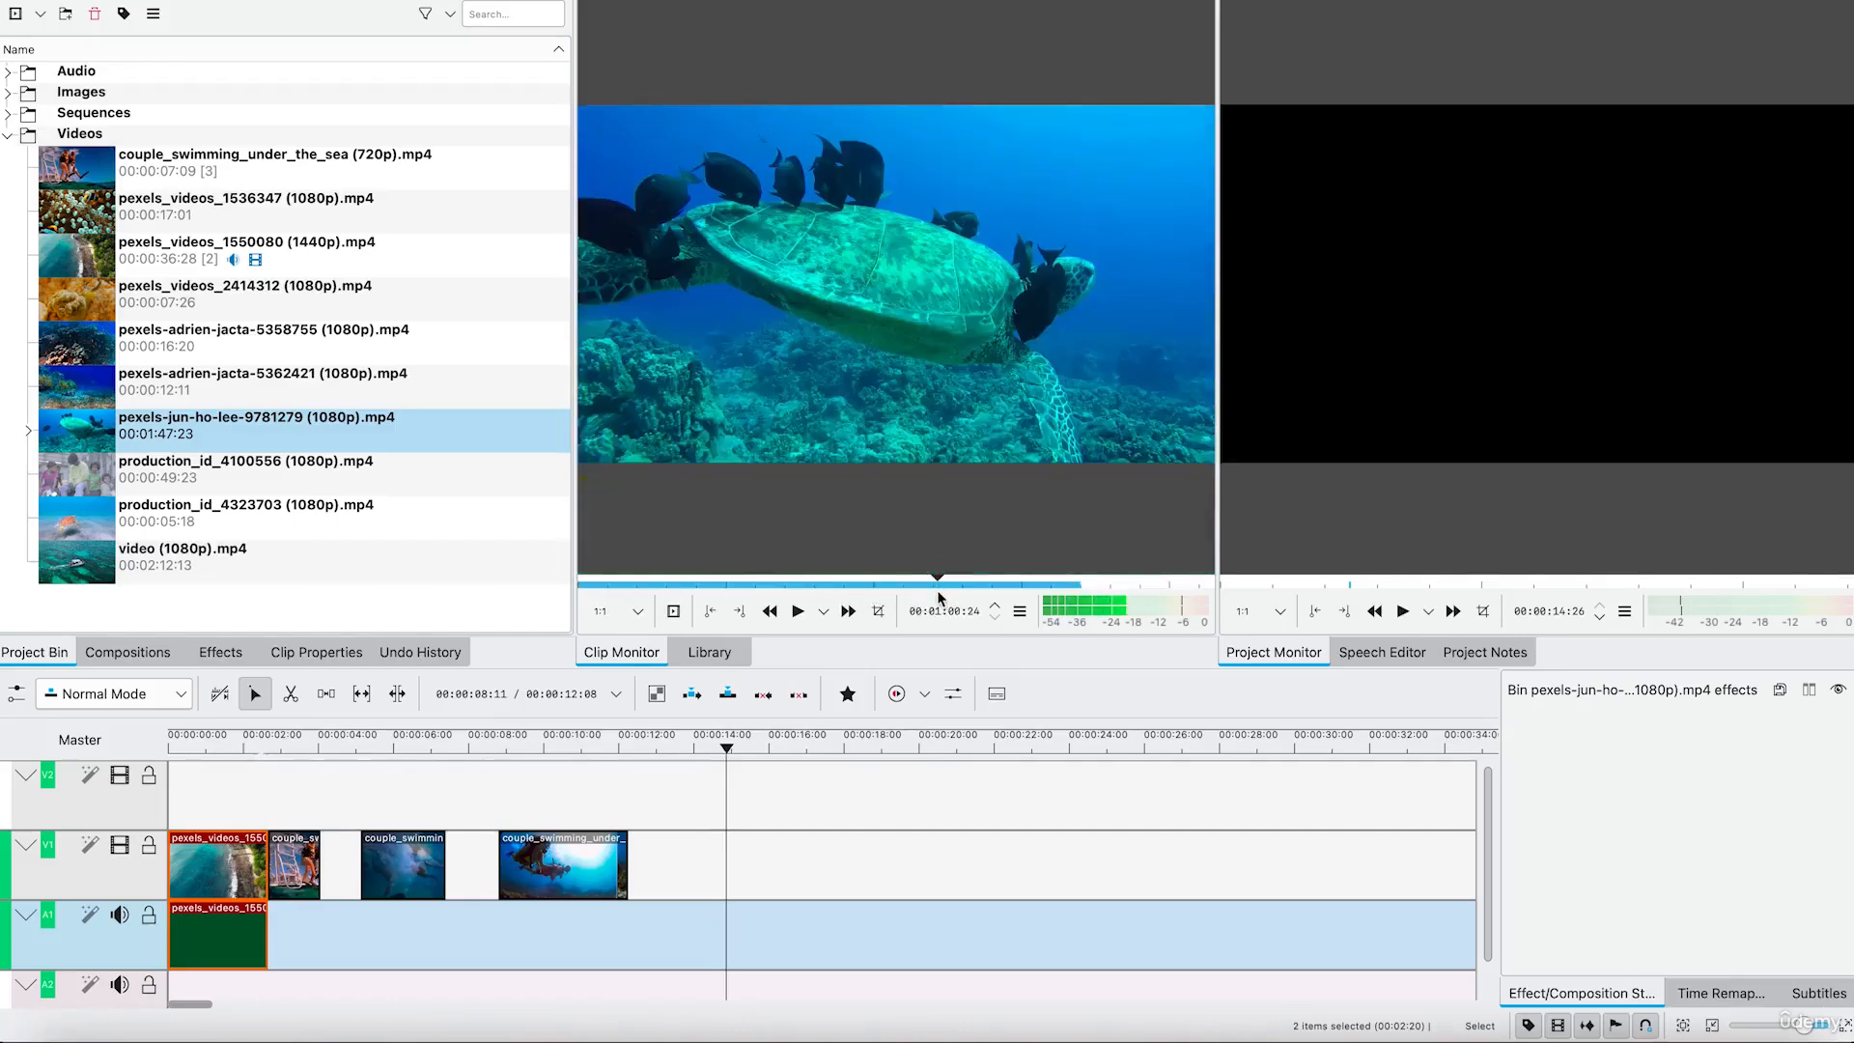
pyautogui.press('o')
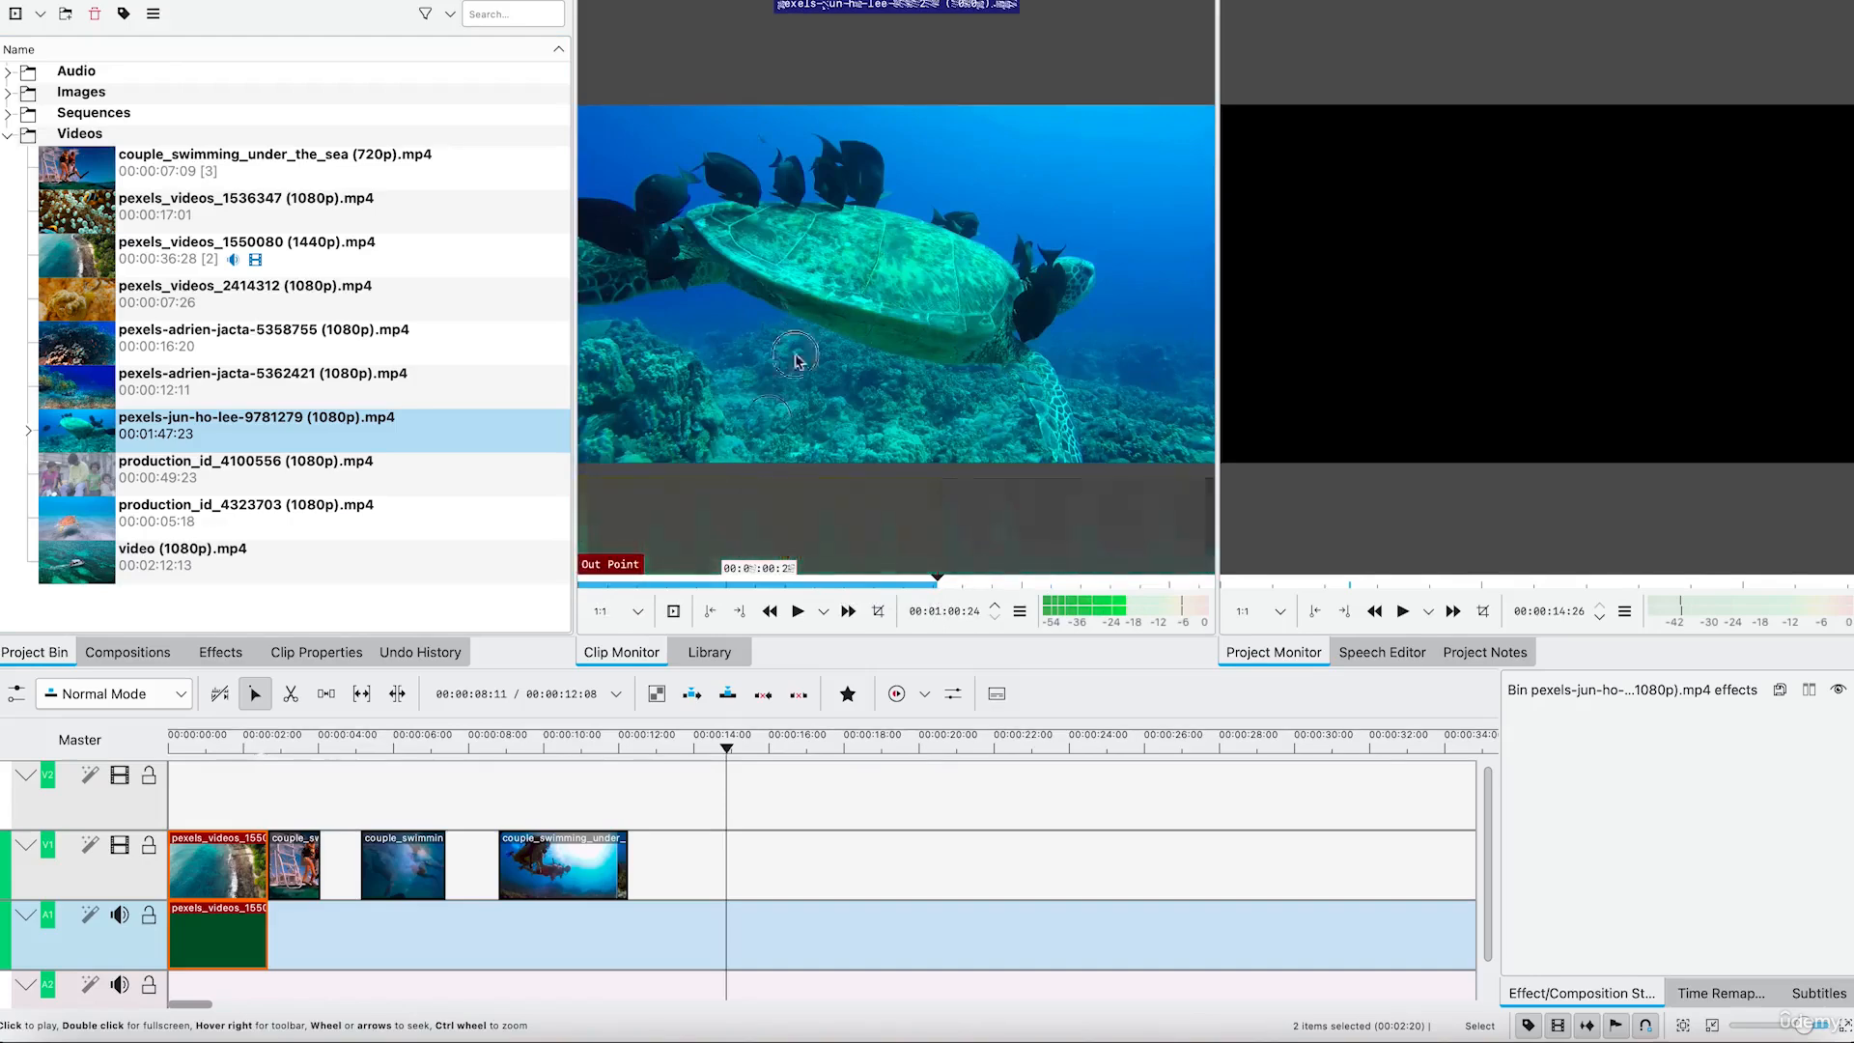
# - Place the marked turtle zone on V1 and A1 directly after the last couple_swimming clip
pyautogui.moveTo(795, 360); pyautogui.dragTo(621, 893)
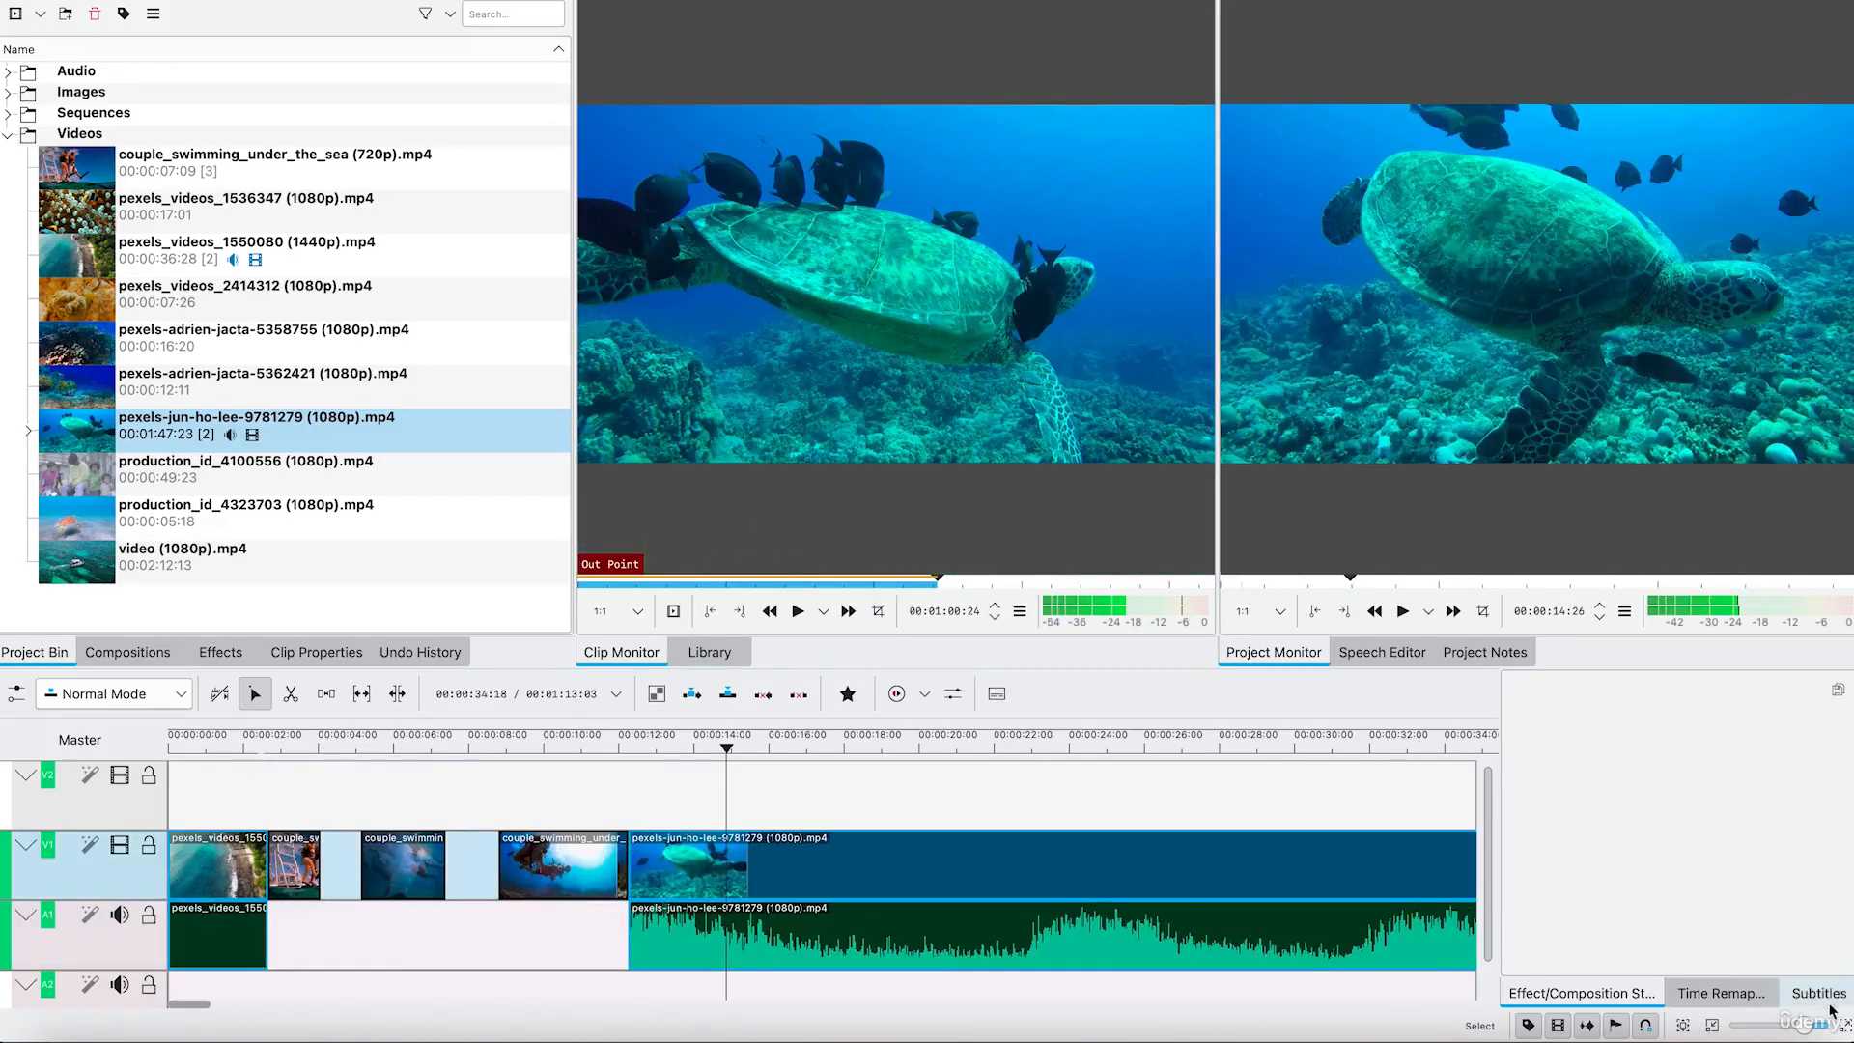
pyautogui.moveTo(1823, 1026); pyautogui.dragTo(1804, 1029)
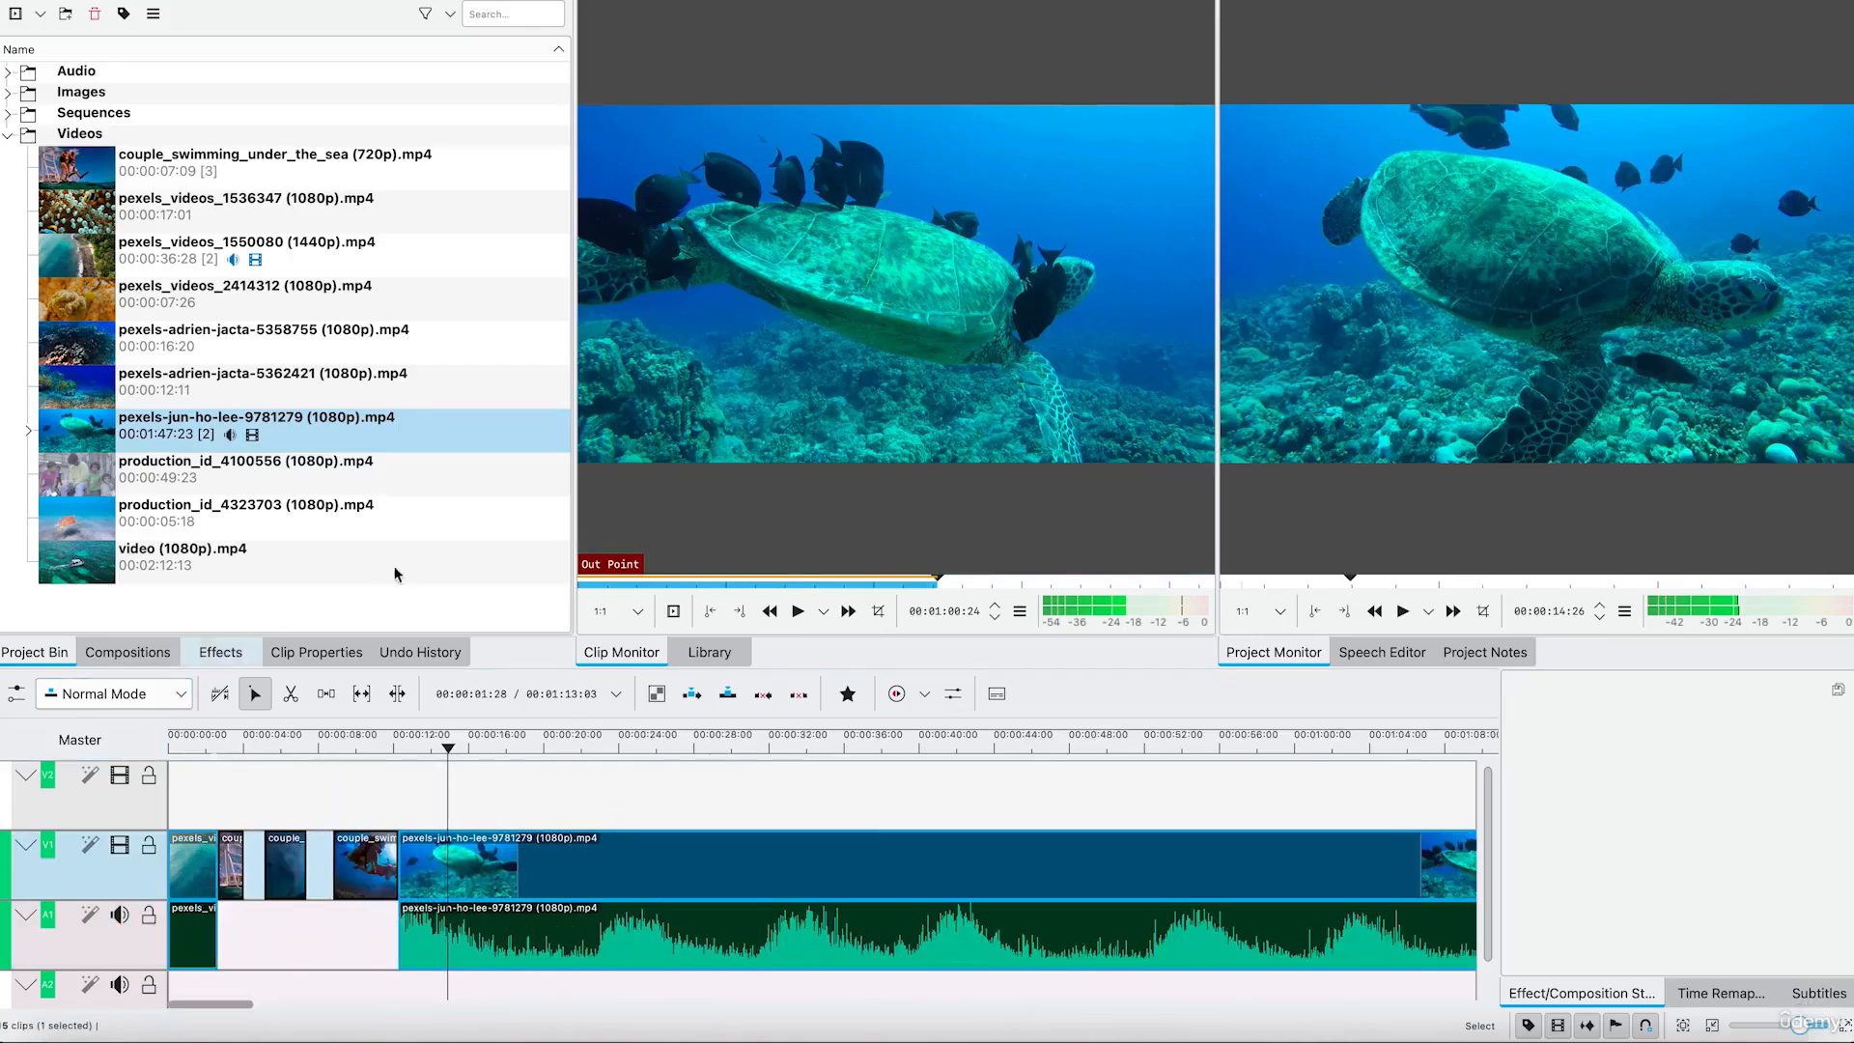
# - Ungroup the turtle clip's video and audio parts on the timeline
pyautogui.click(559, 951)
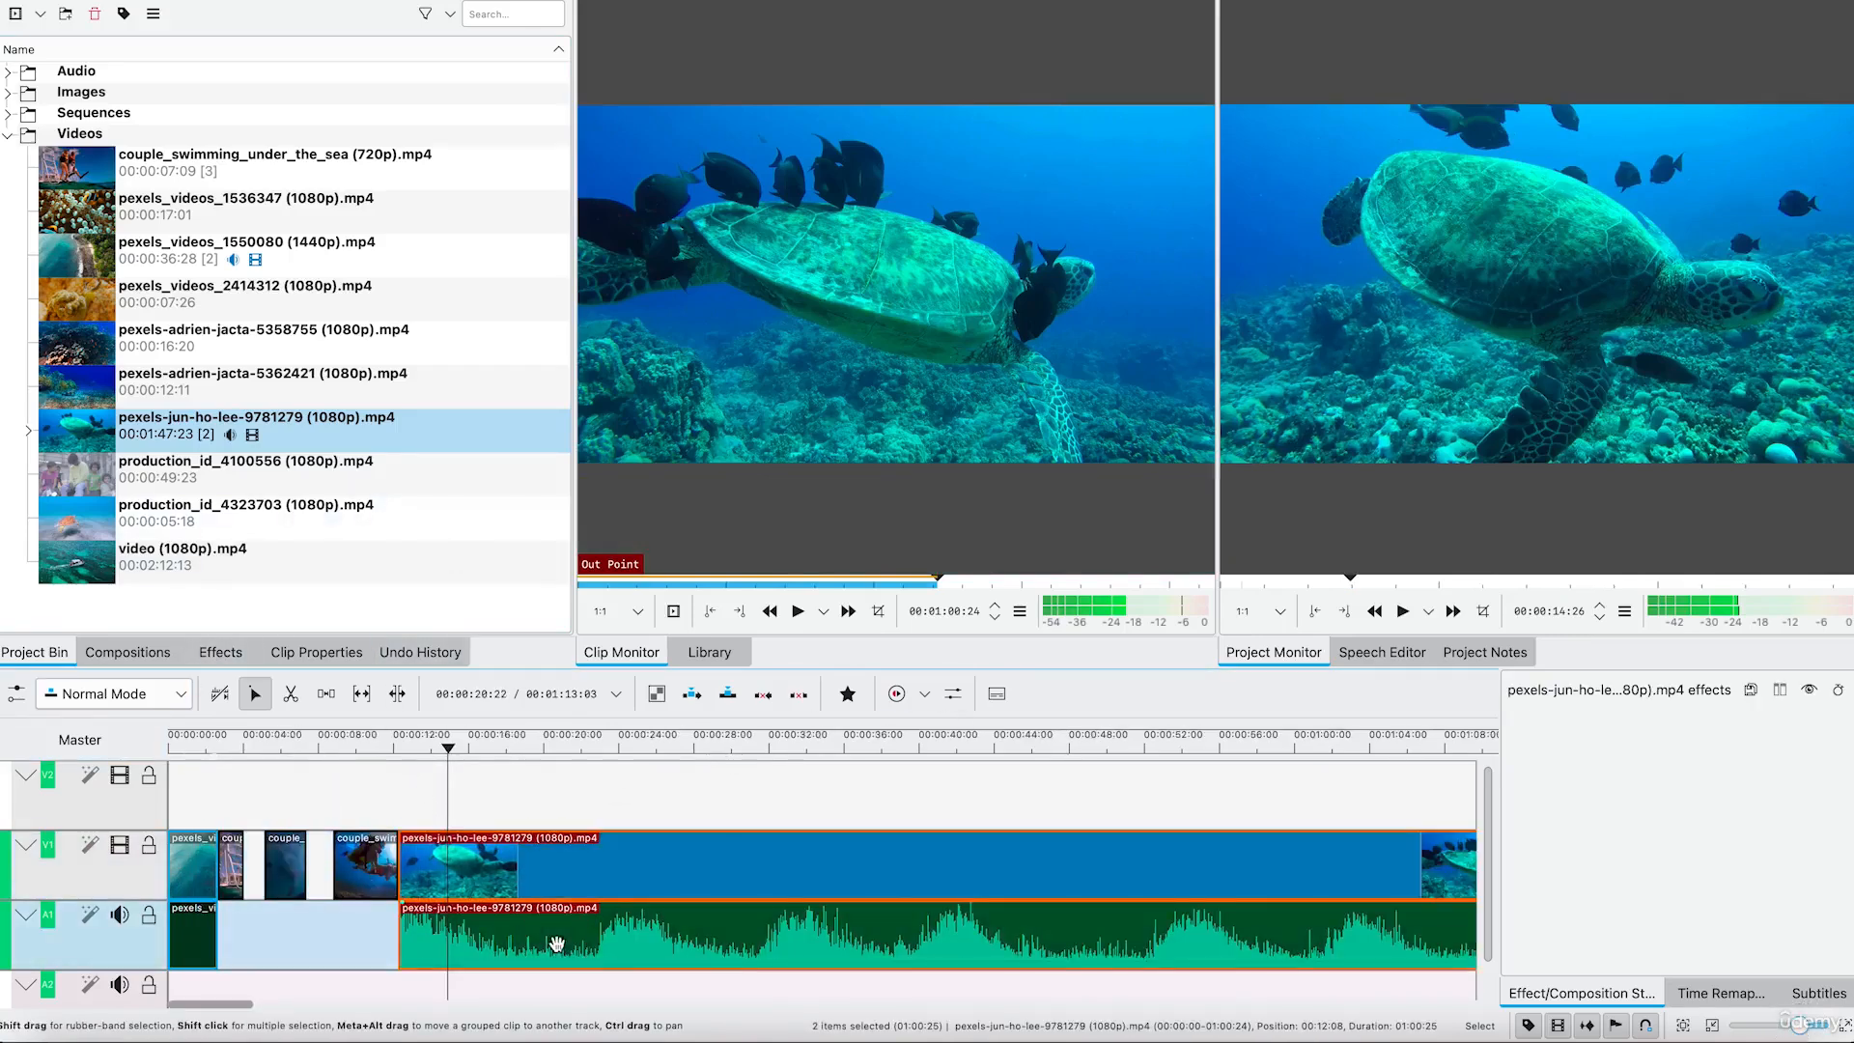
pyautogui.rightClick(638, 941)
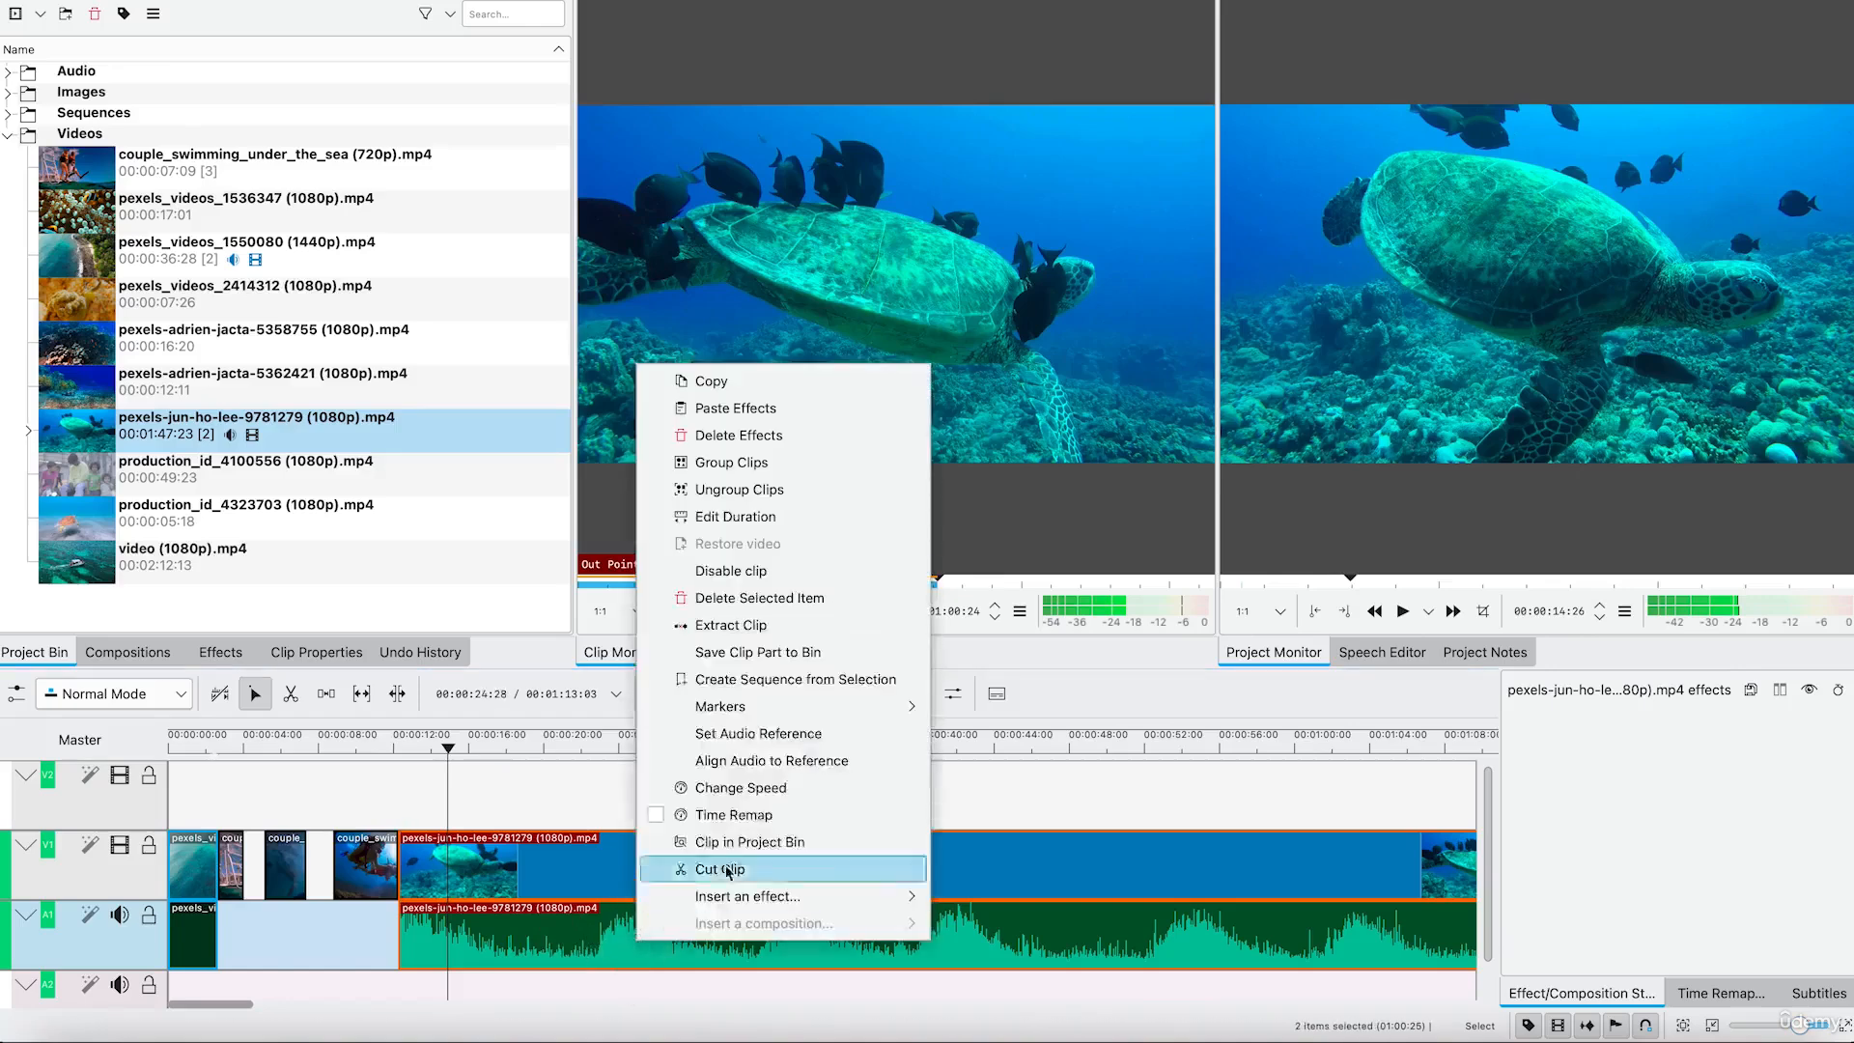
pyautogui.click(783, 488)
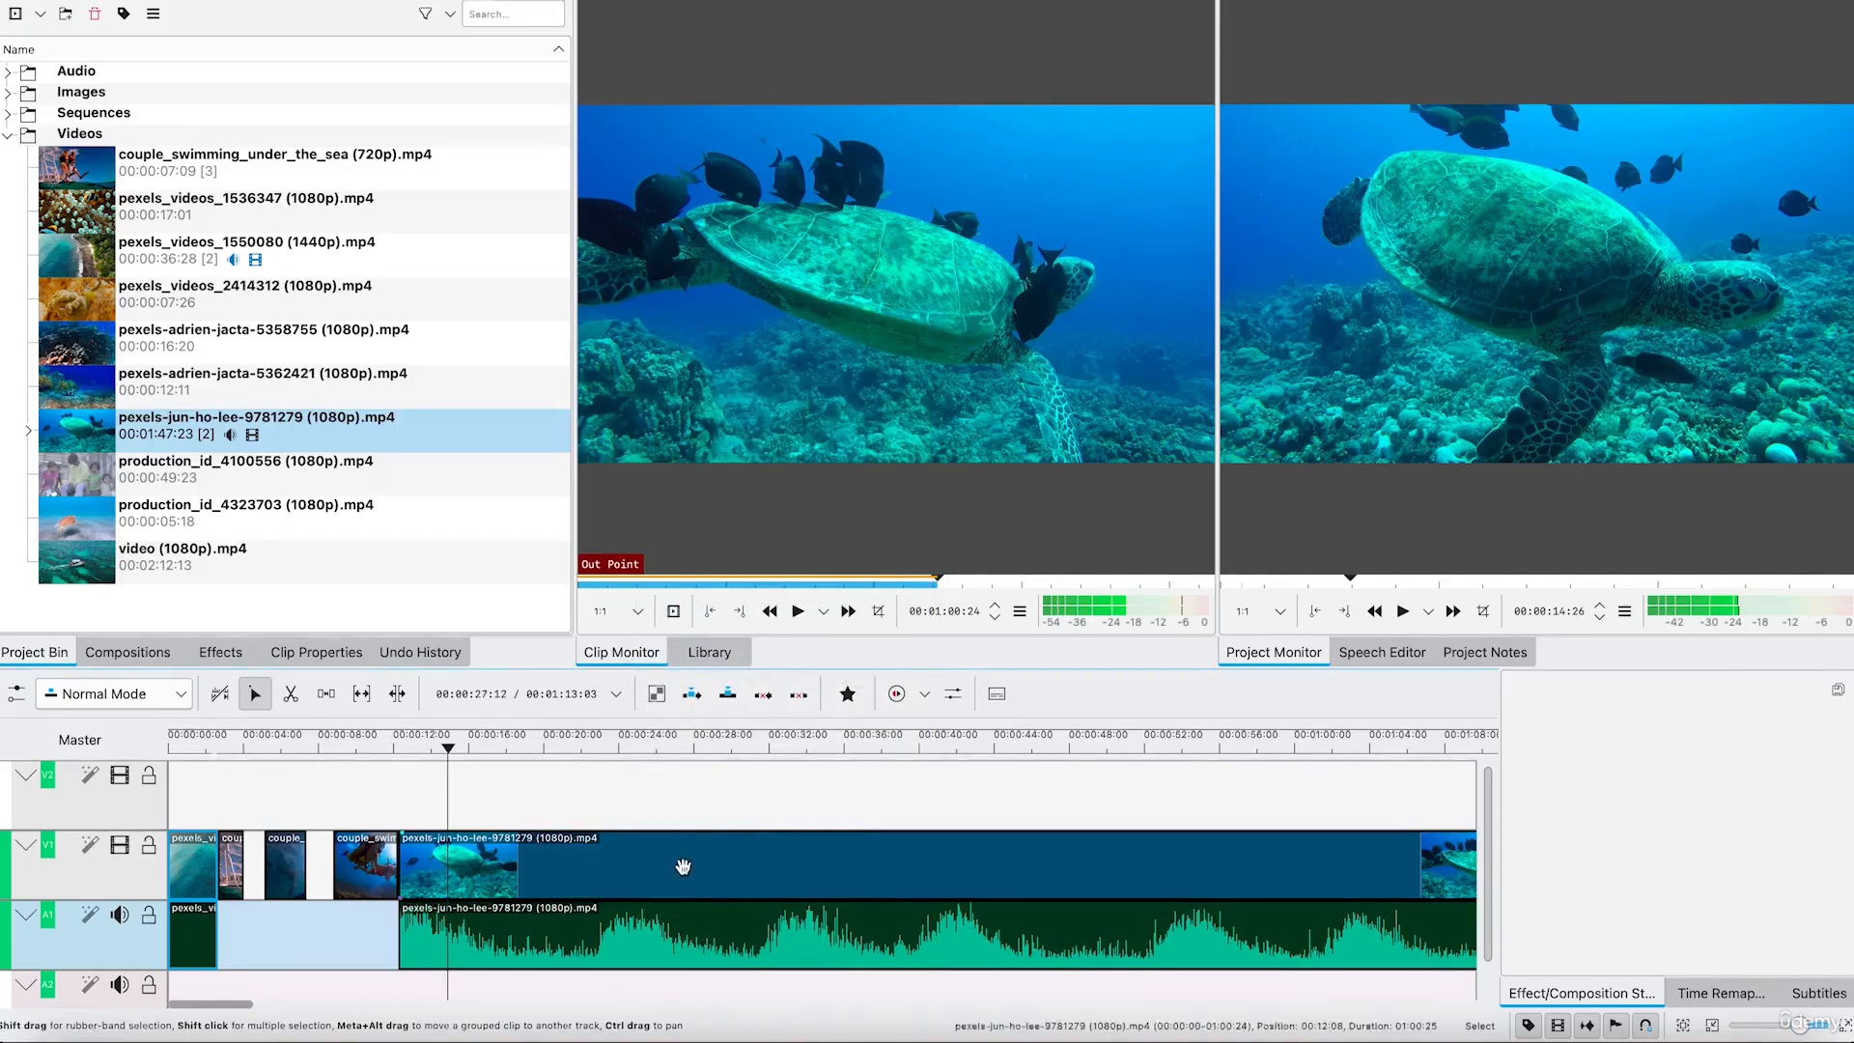
# - Move the ungrouped turtle video up to V2, starting at 00:00:04:02
pyautogui.moveTo(683, 866); pyautogui.dragTo(517, 826)
pyautogui.click(579, 950)
pyautogui.click(652, 788)
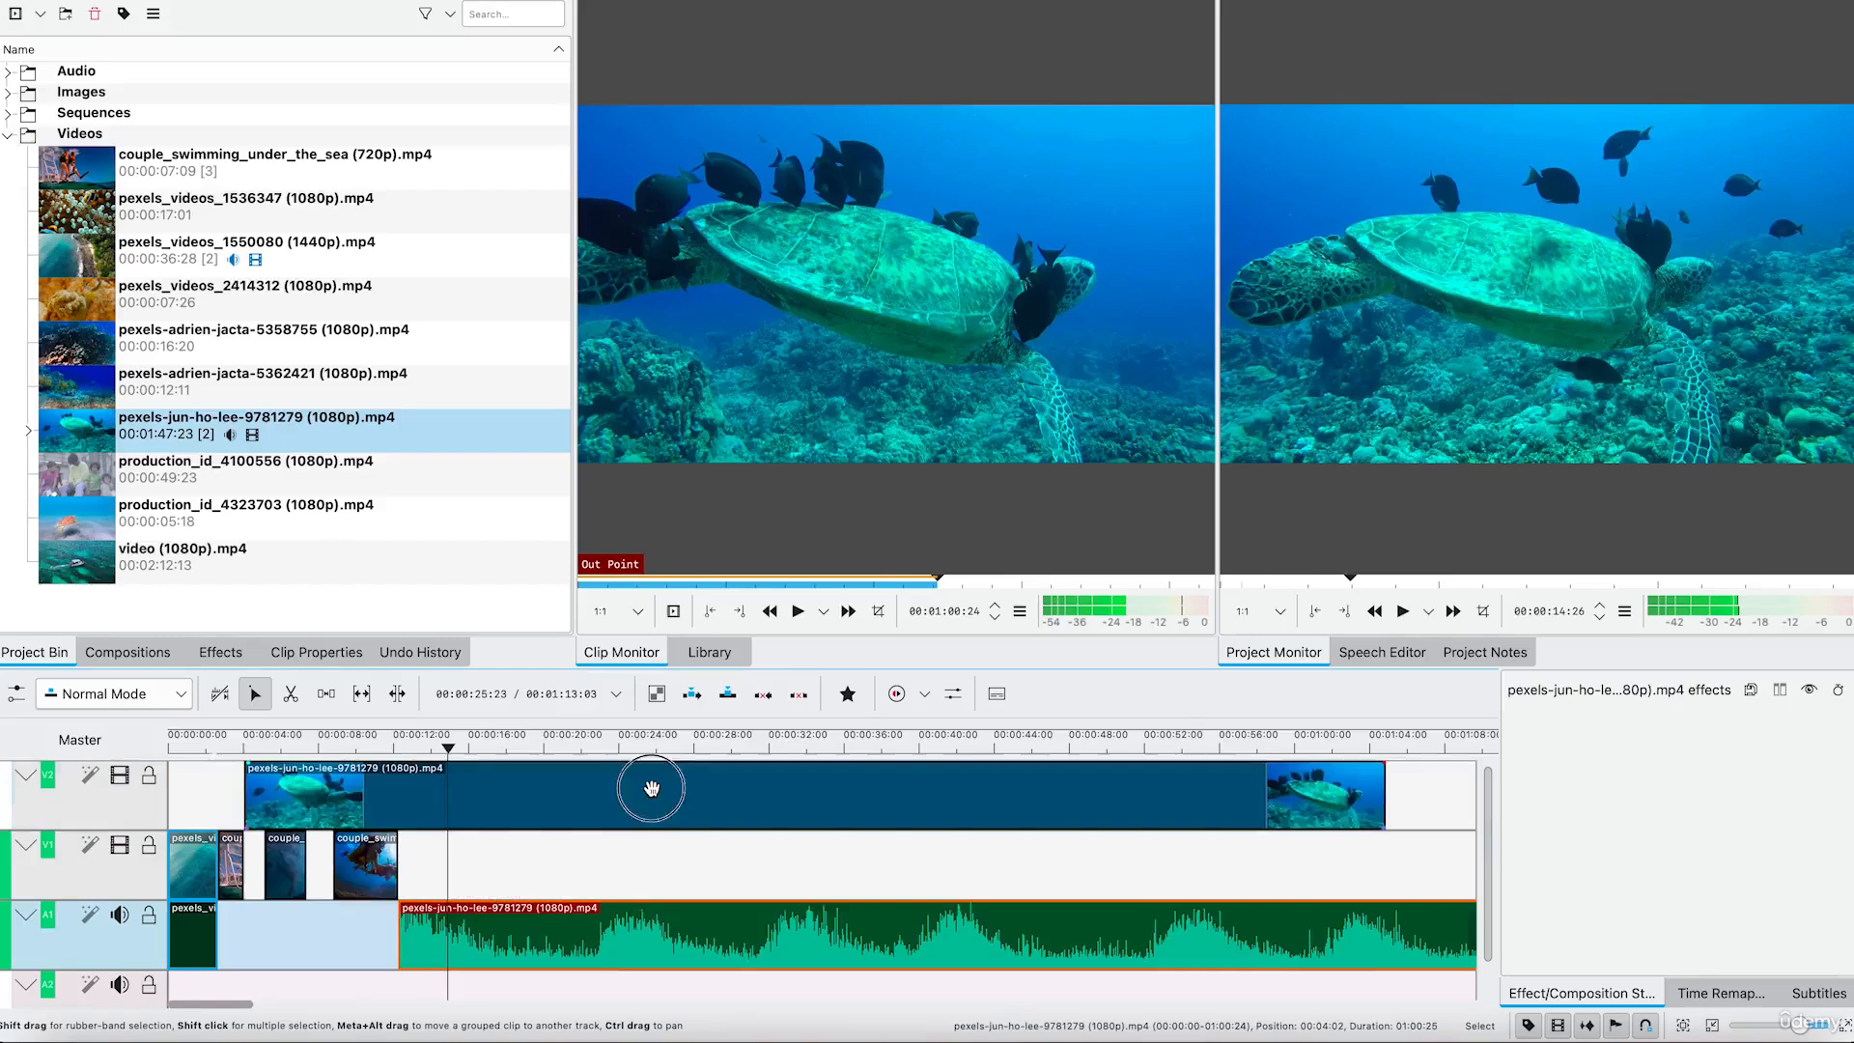
# - Delete the turtle clip's audio part from A1, keeping its video
pyautogui.click(625, 958)
pyautogui.click(665, 782)
pyautogui.click(643, 910)
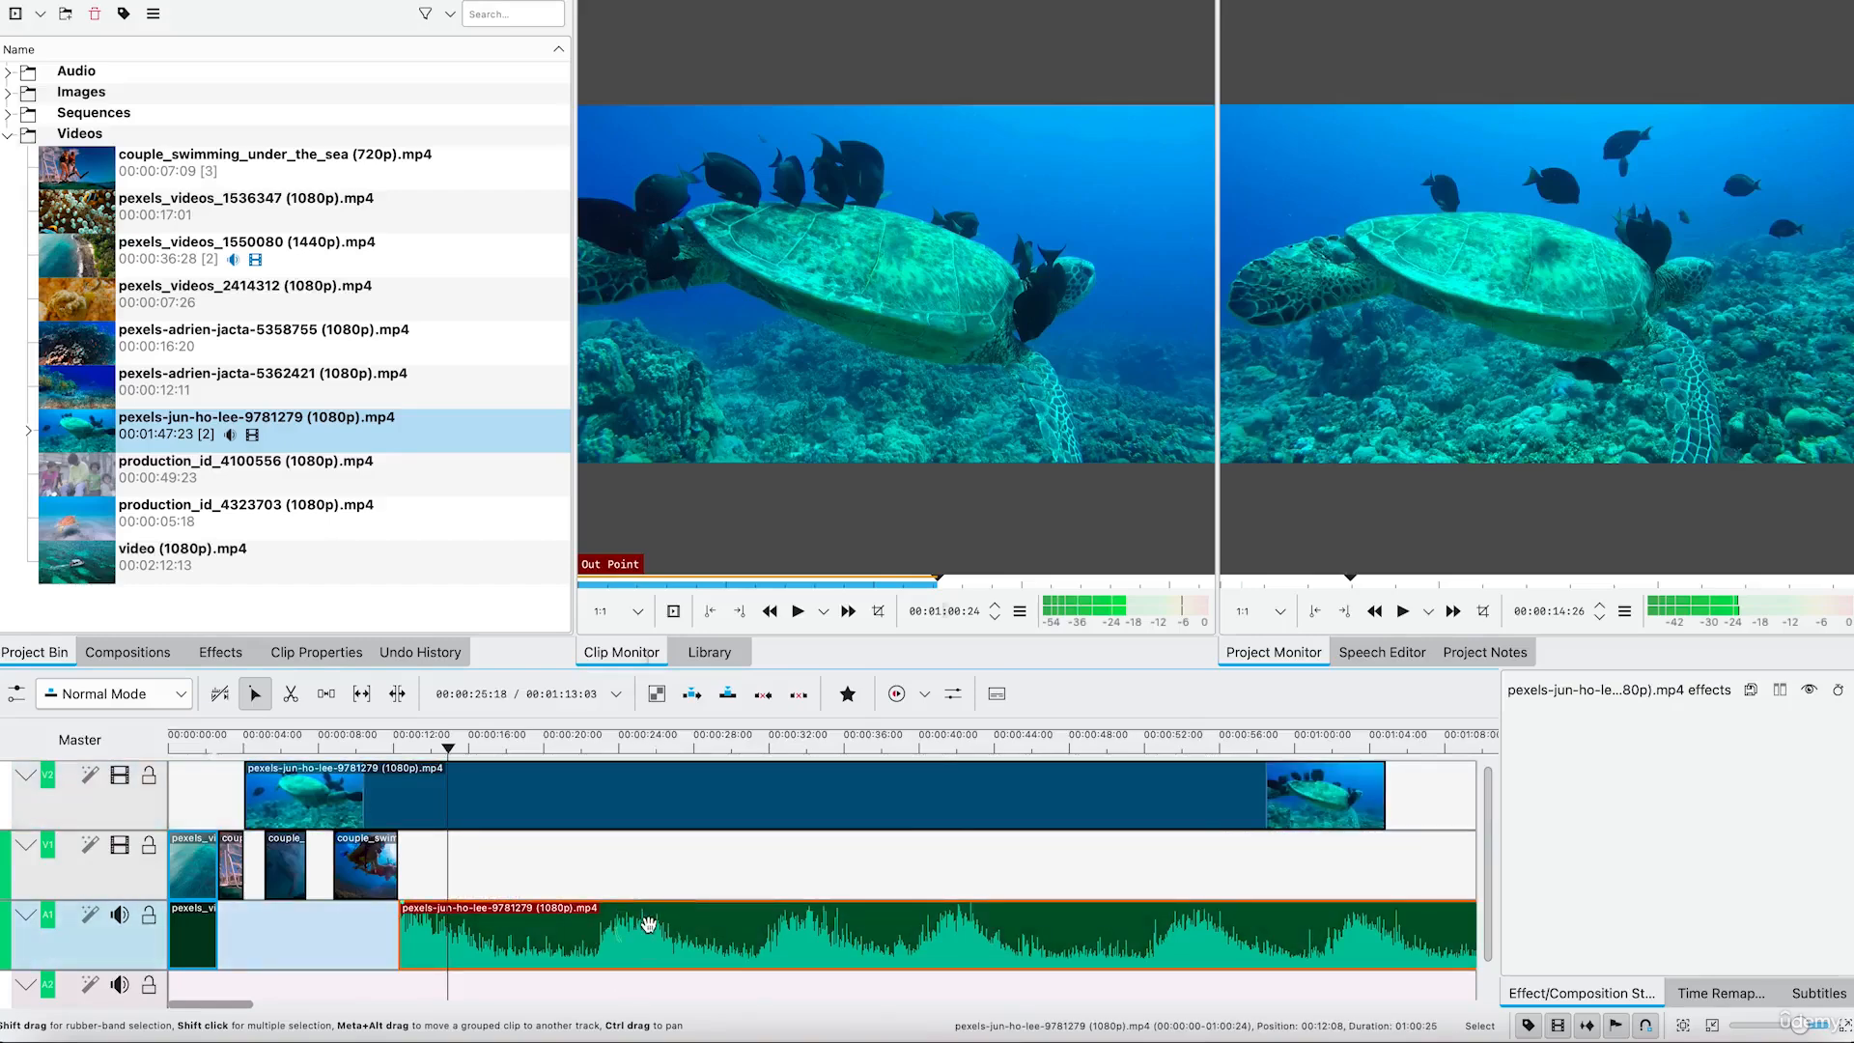
pyautogui.rightClick(648, 925)
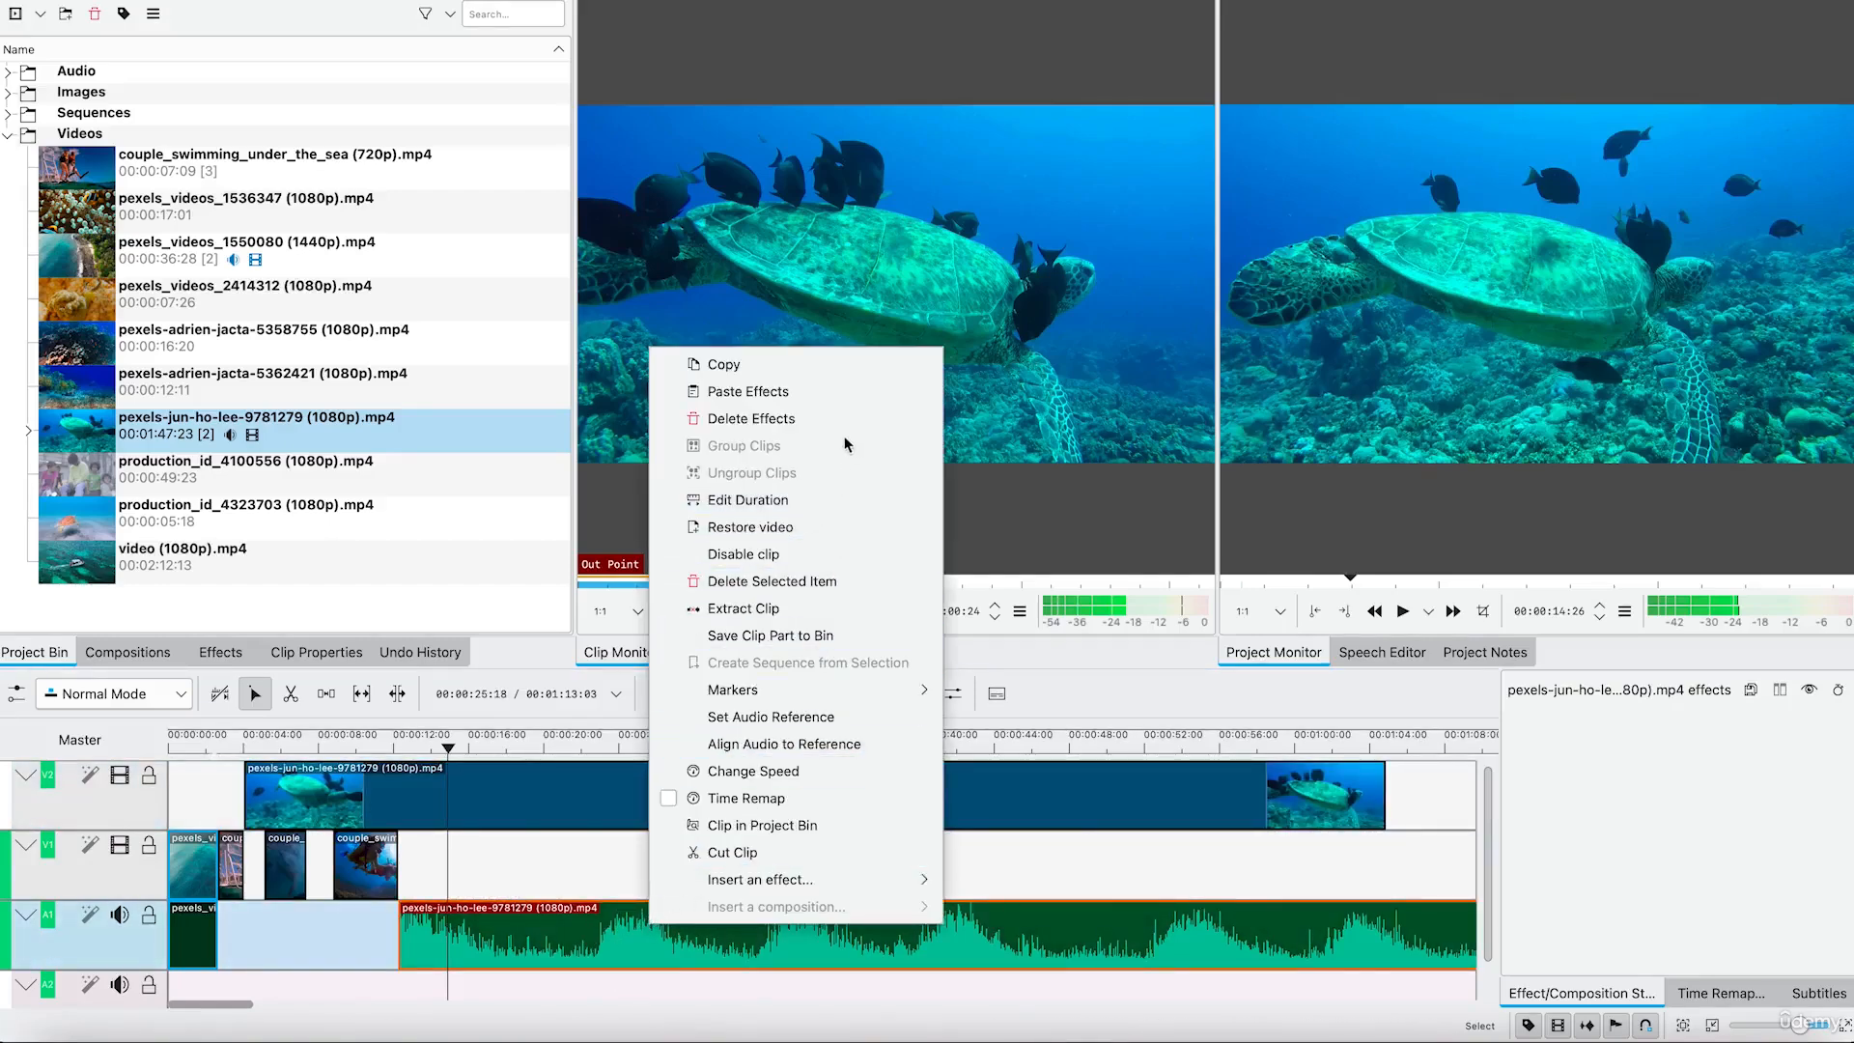
pyautogui.click(778, 582)
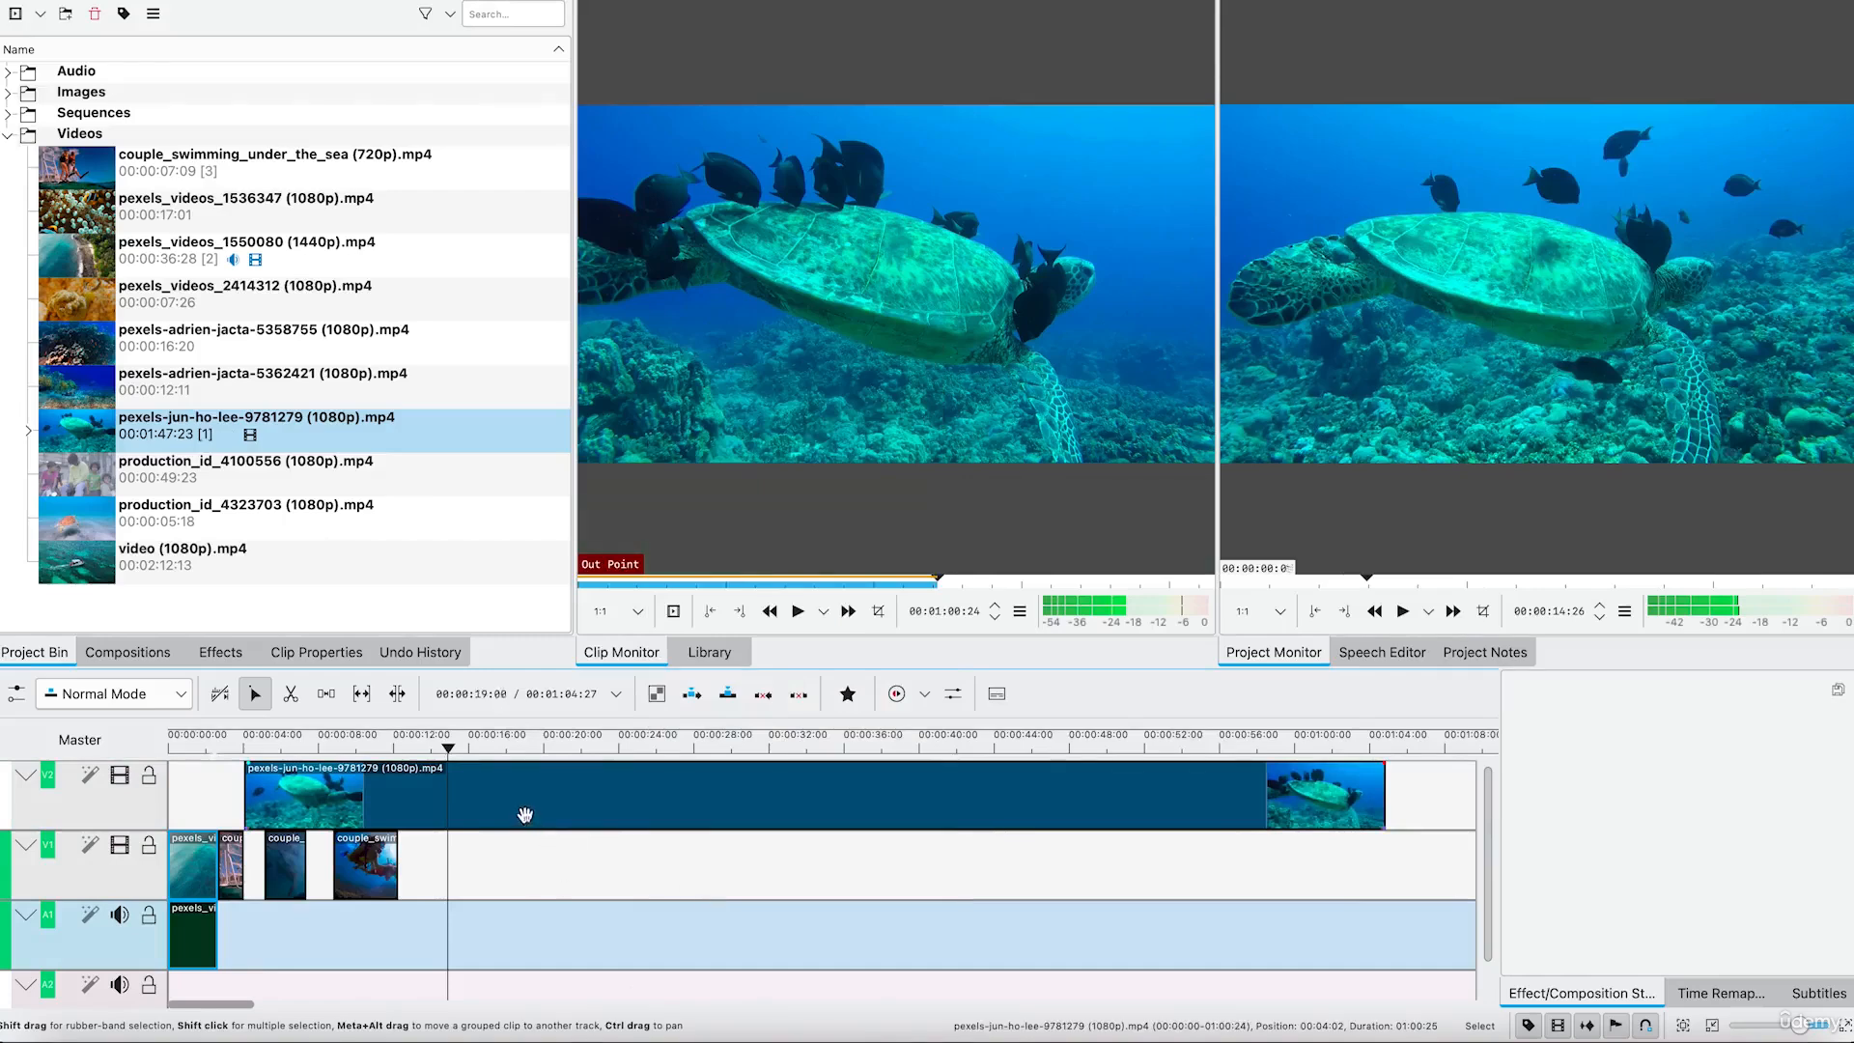
# - Move the turtle video back to V1, directly after the last couple_swimming clip
pyautogui.click(560, 821)
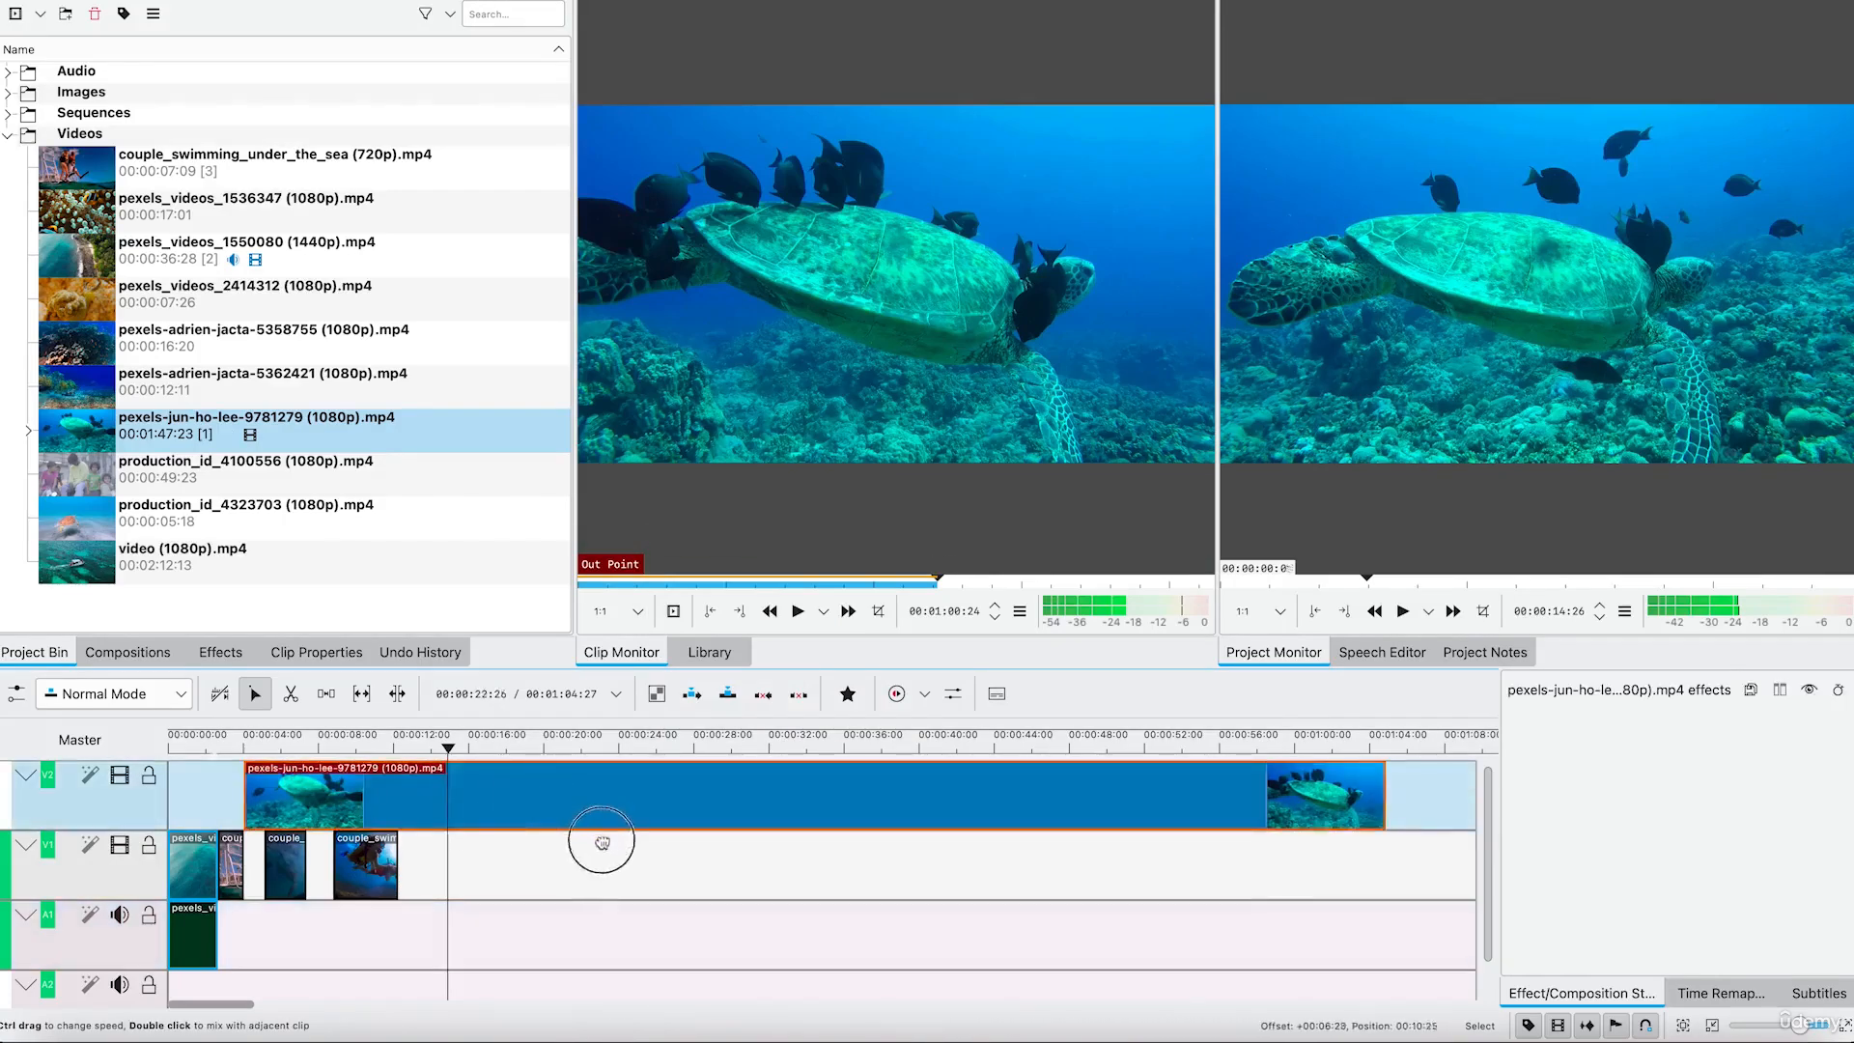
pyautogui.moveTo(601, 842); pyautogui.dragTo(565, 857)
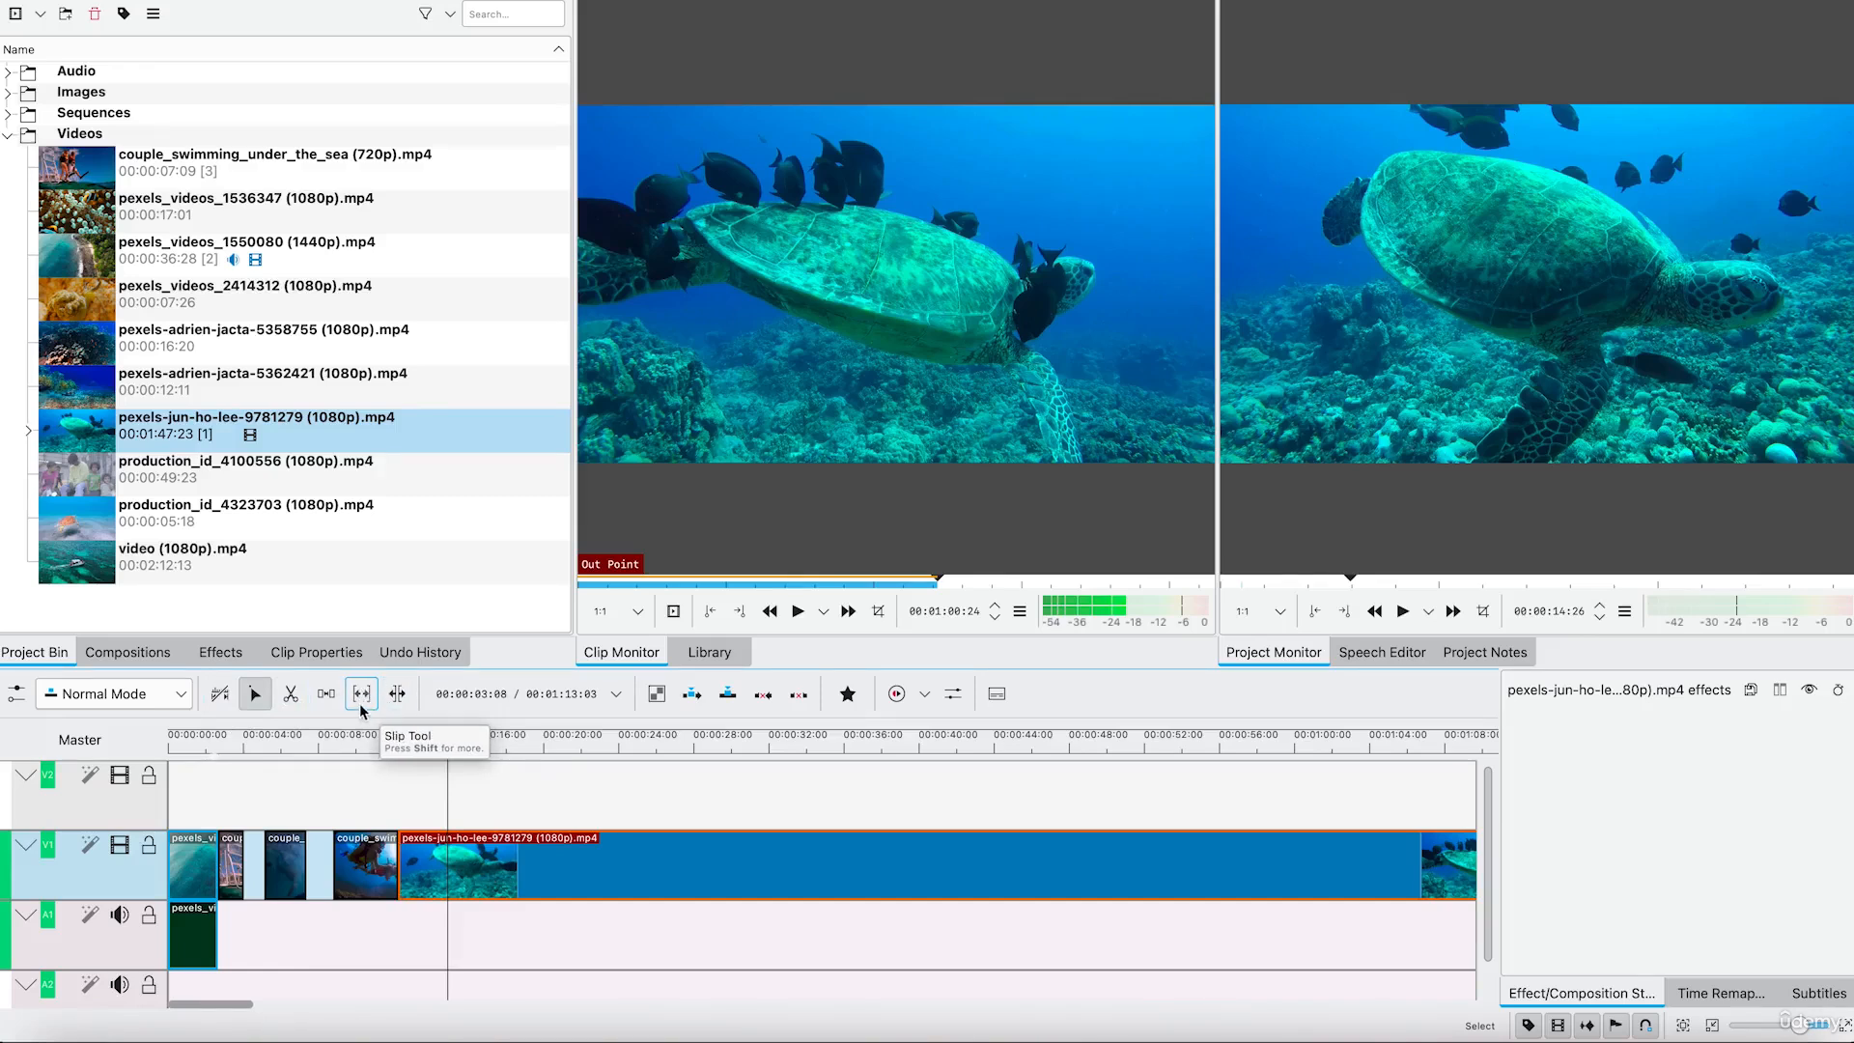
pyautogui.press('shift')
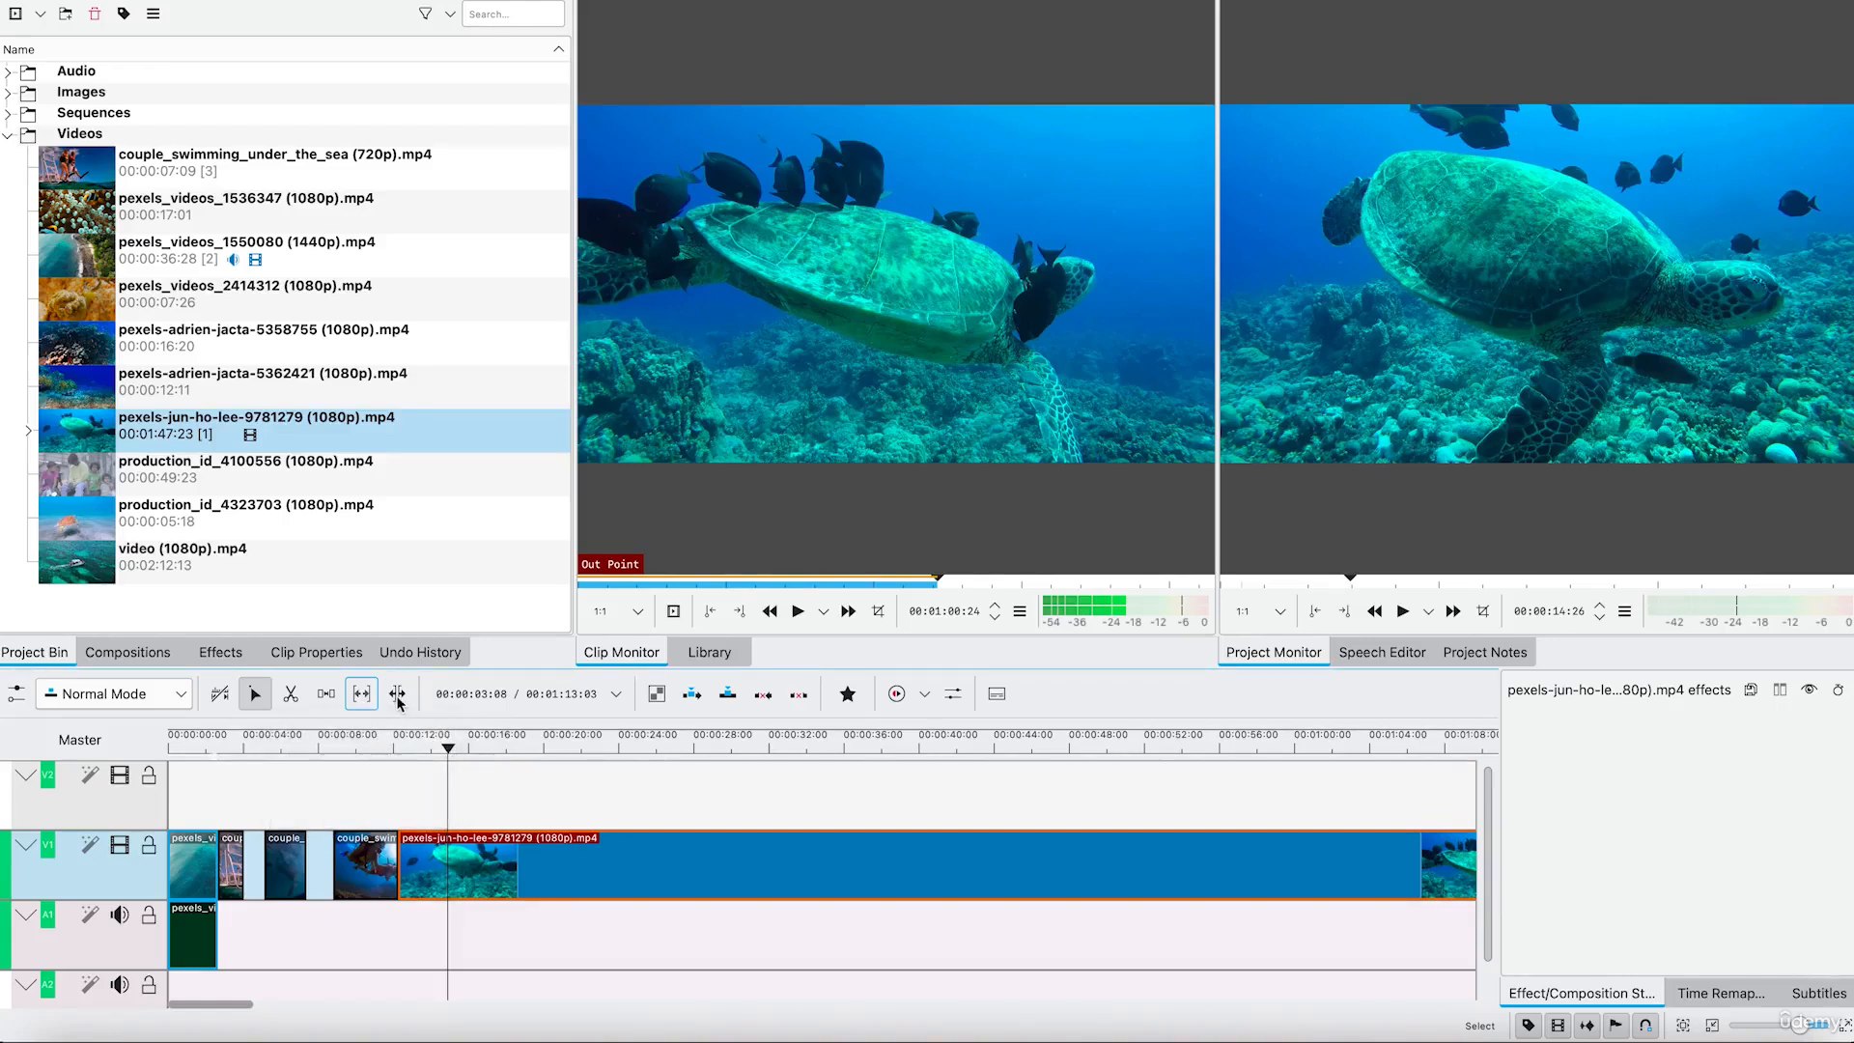
pyautogui.press('shift')
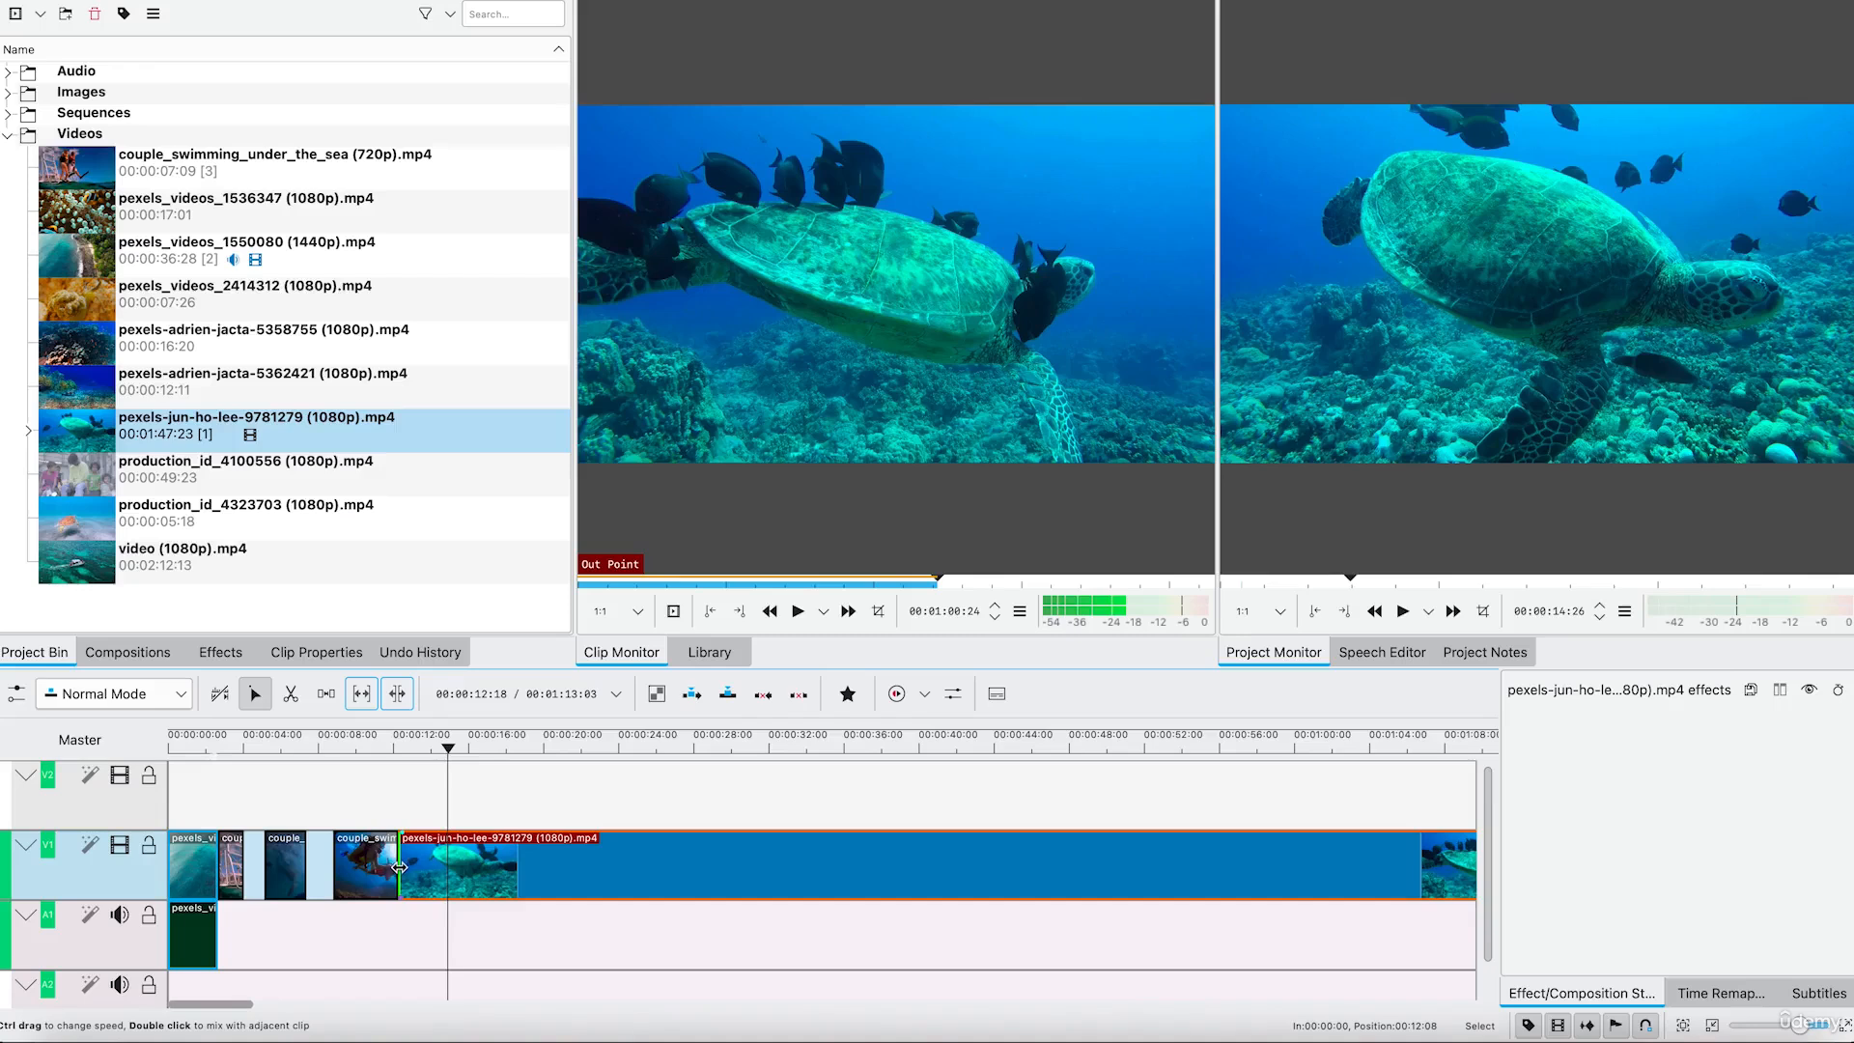
# - Trim the turtle clip's start to source time 00:05:27 and its end to 00:35:01, giving a duration of 29:05
pyautogui.moveTo(400, 865); pyautogui.dragTo(721, 871)
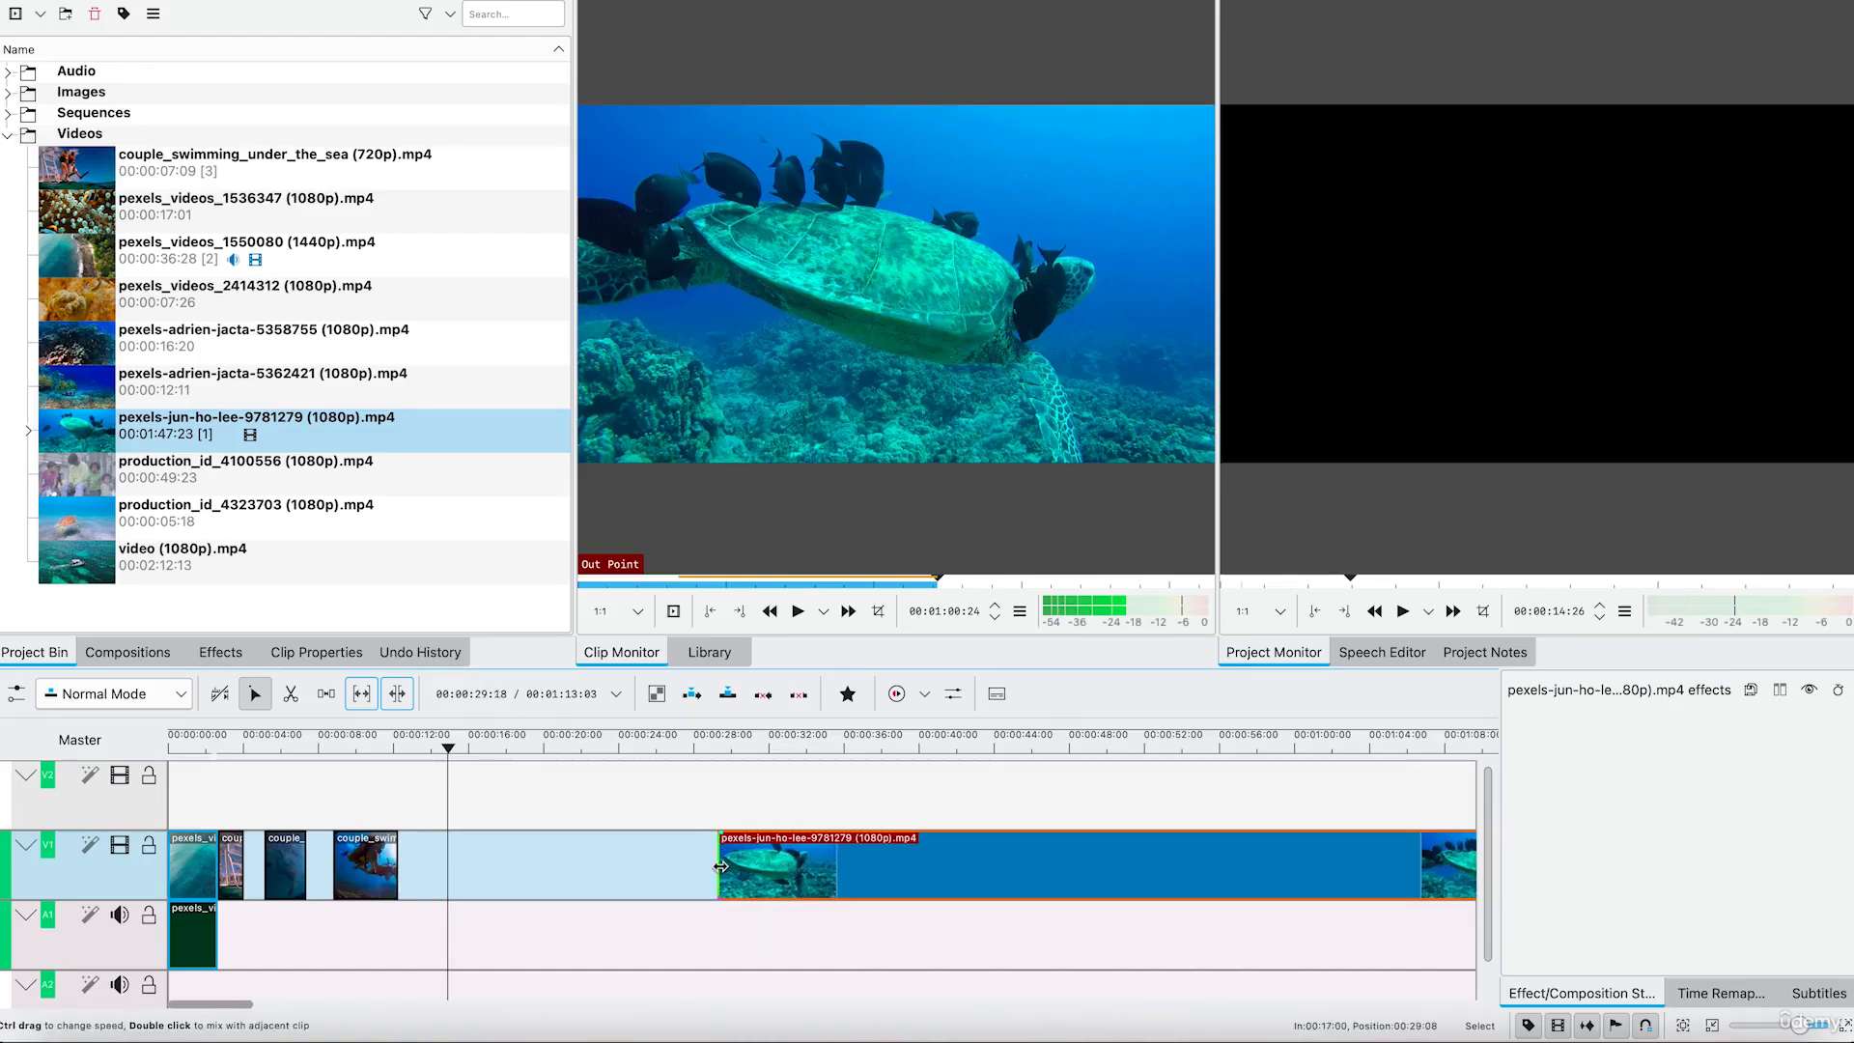
pyautogui.moveTo(721, 866); pyautogui.dragTo(512, 862)
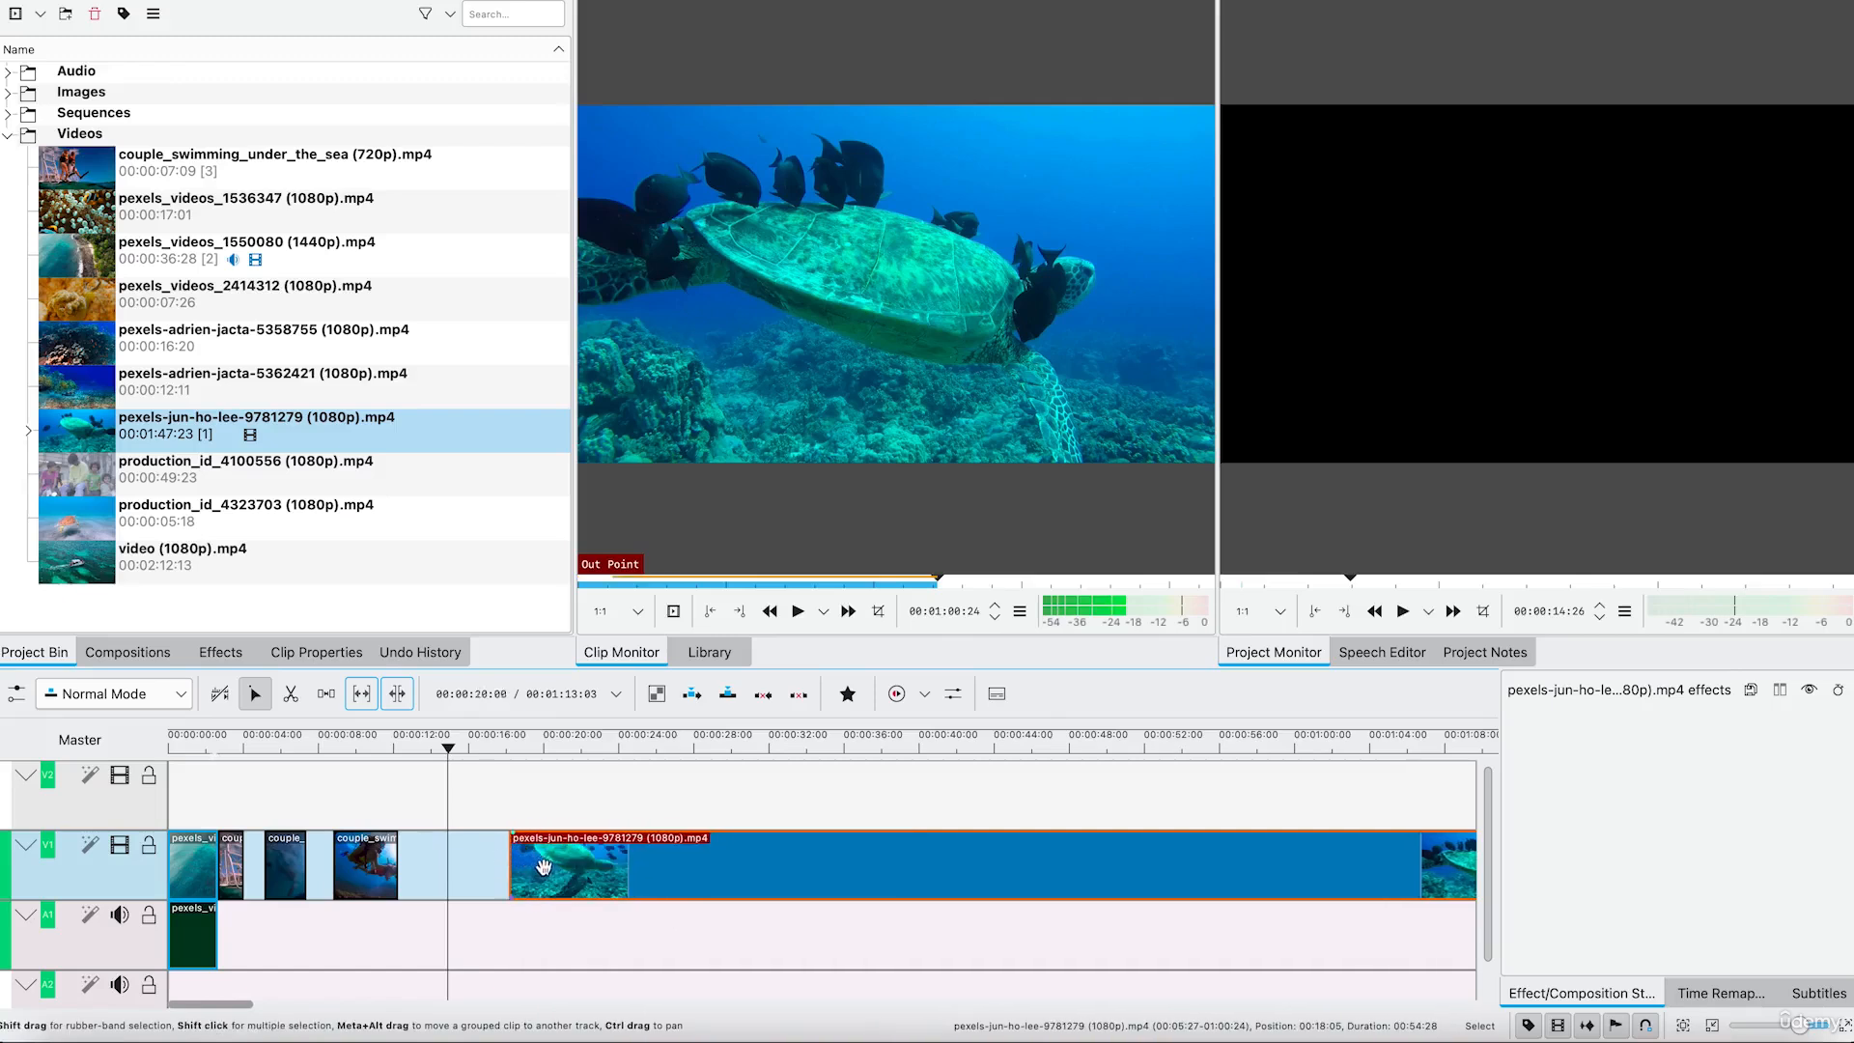
pyautogui.click(1682, 1025)
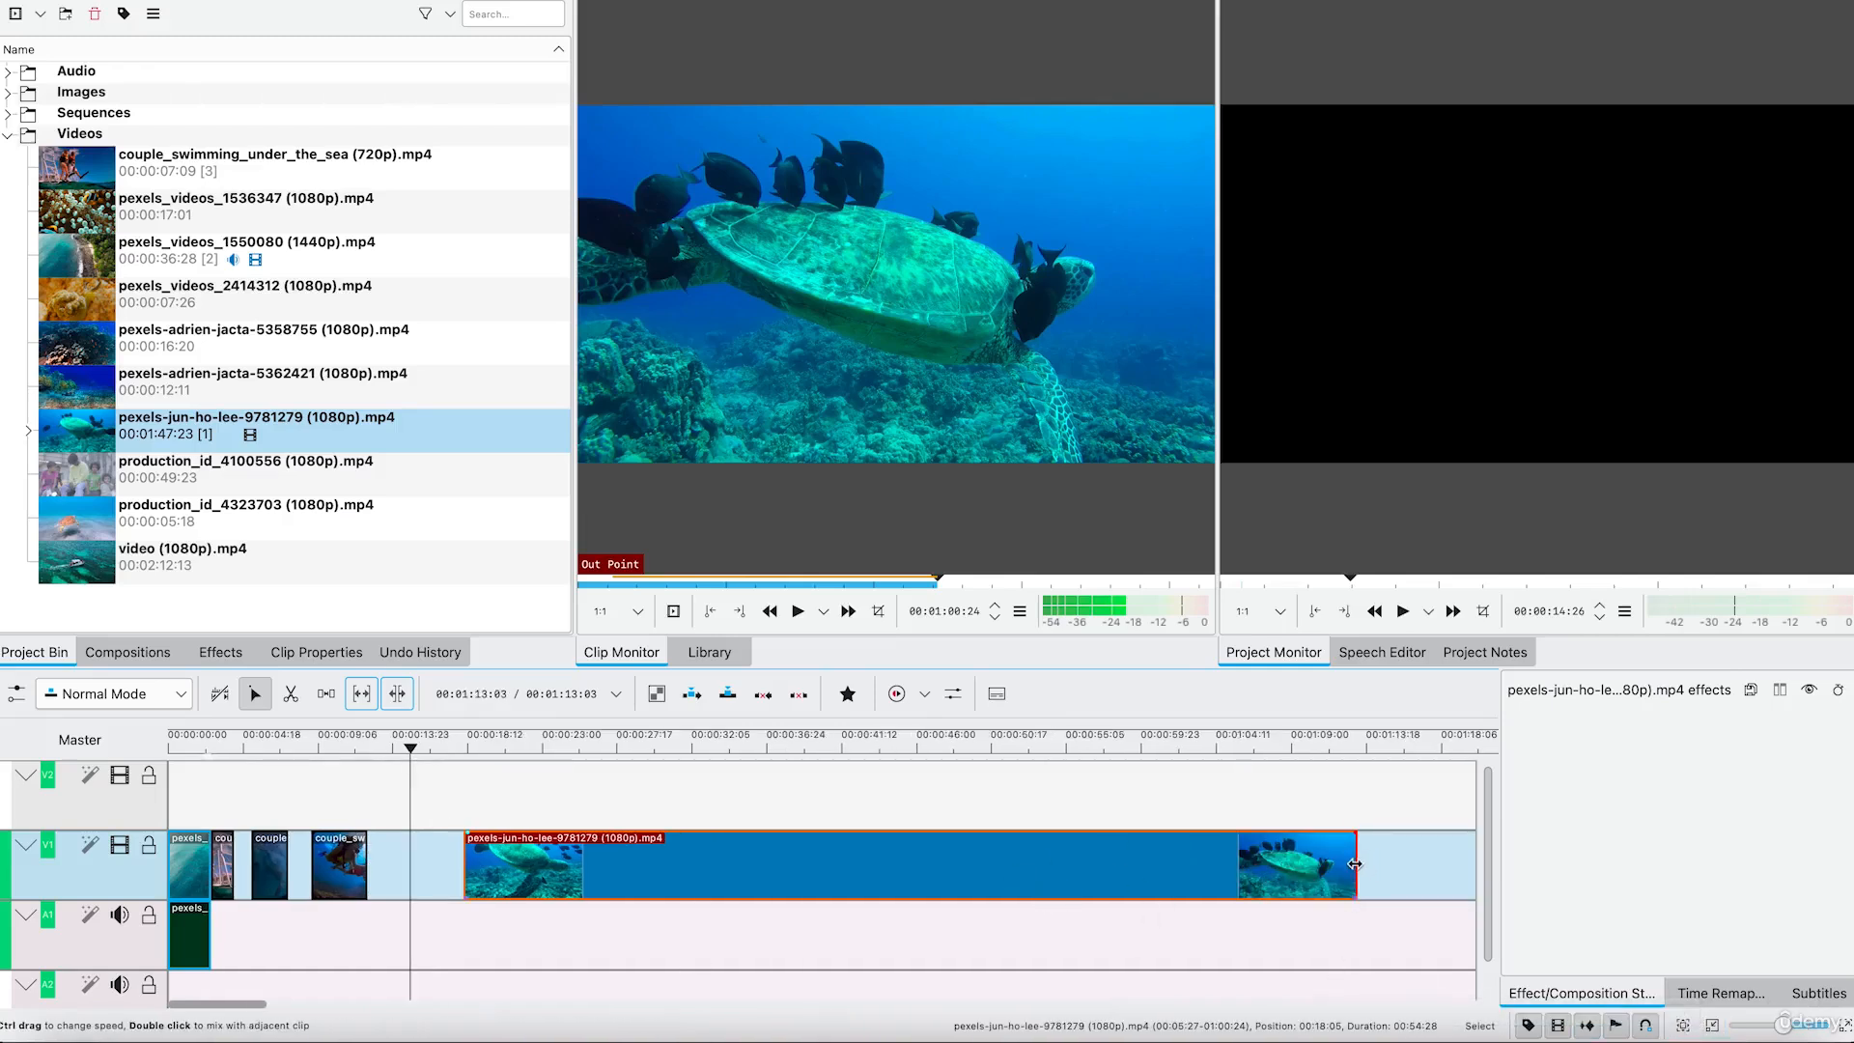
pyautogui.moveTo(1357, 867); pyautogui.dragTo(937, 868)
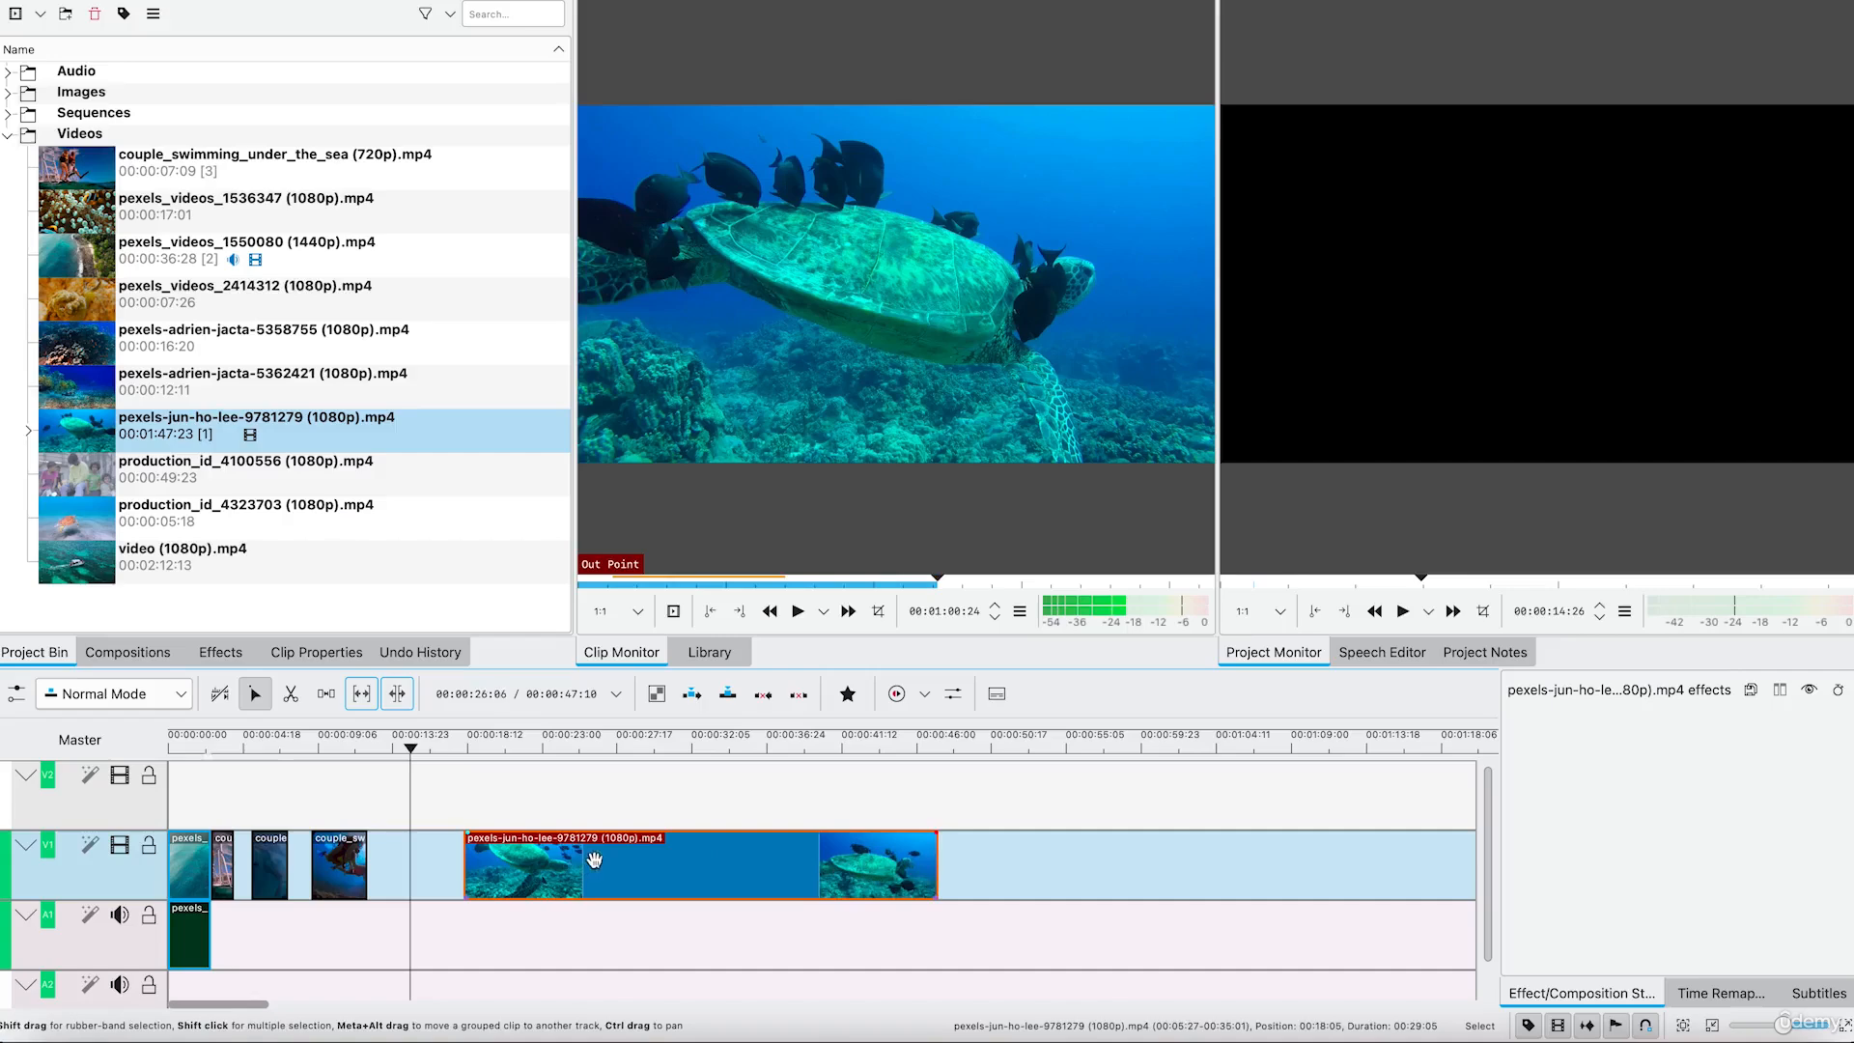
# - Place the turtle clip on V1 right after the second couple_swimming clip, and the third couple_swimming clip on V2 starting where the turtle clip ends
pyautogui.moveTo(594, 859); pyautogui.dragTo(419, 792)
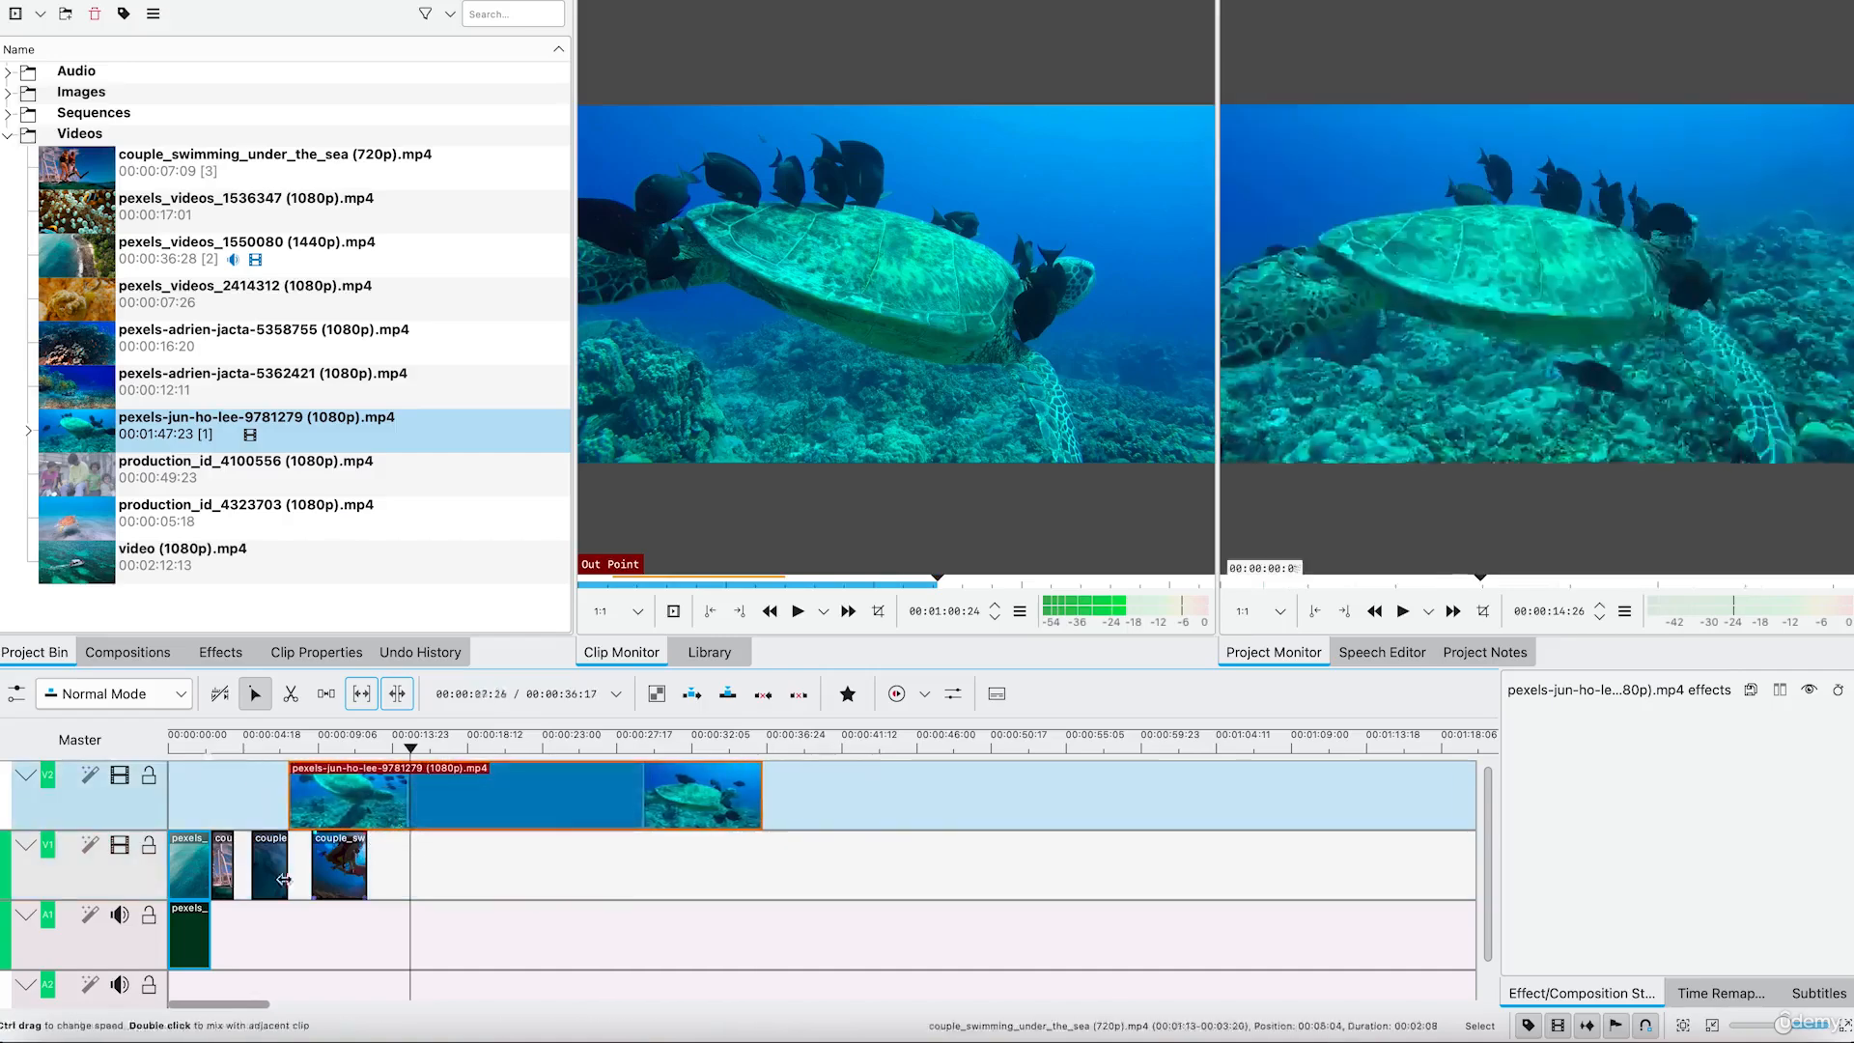
pyautogui.moveTo(352, 874); pyautogui.dragTo(848, 819)
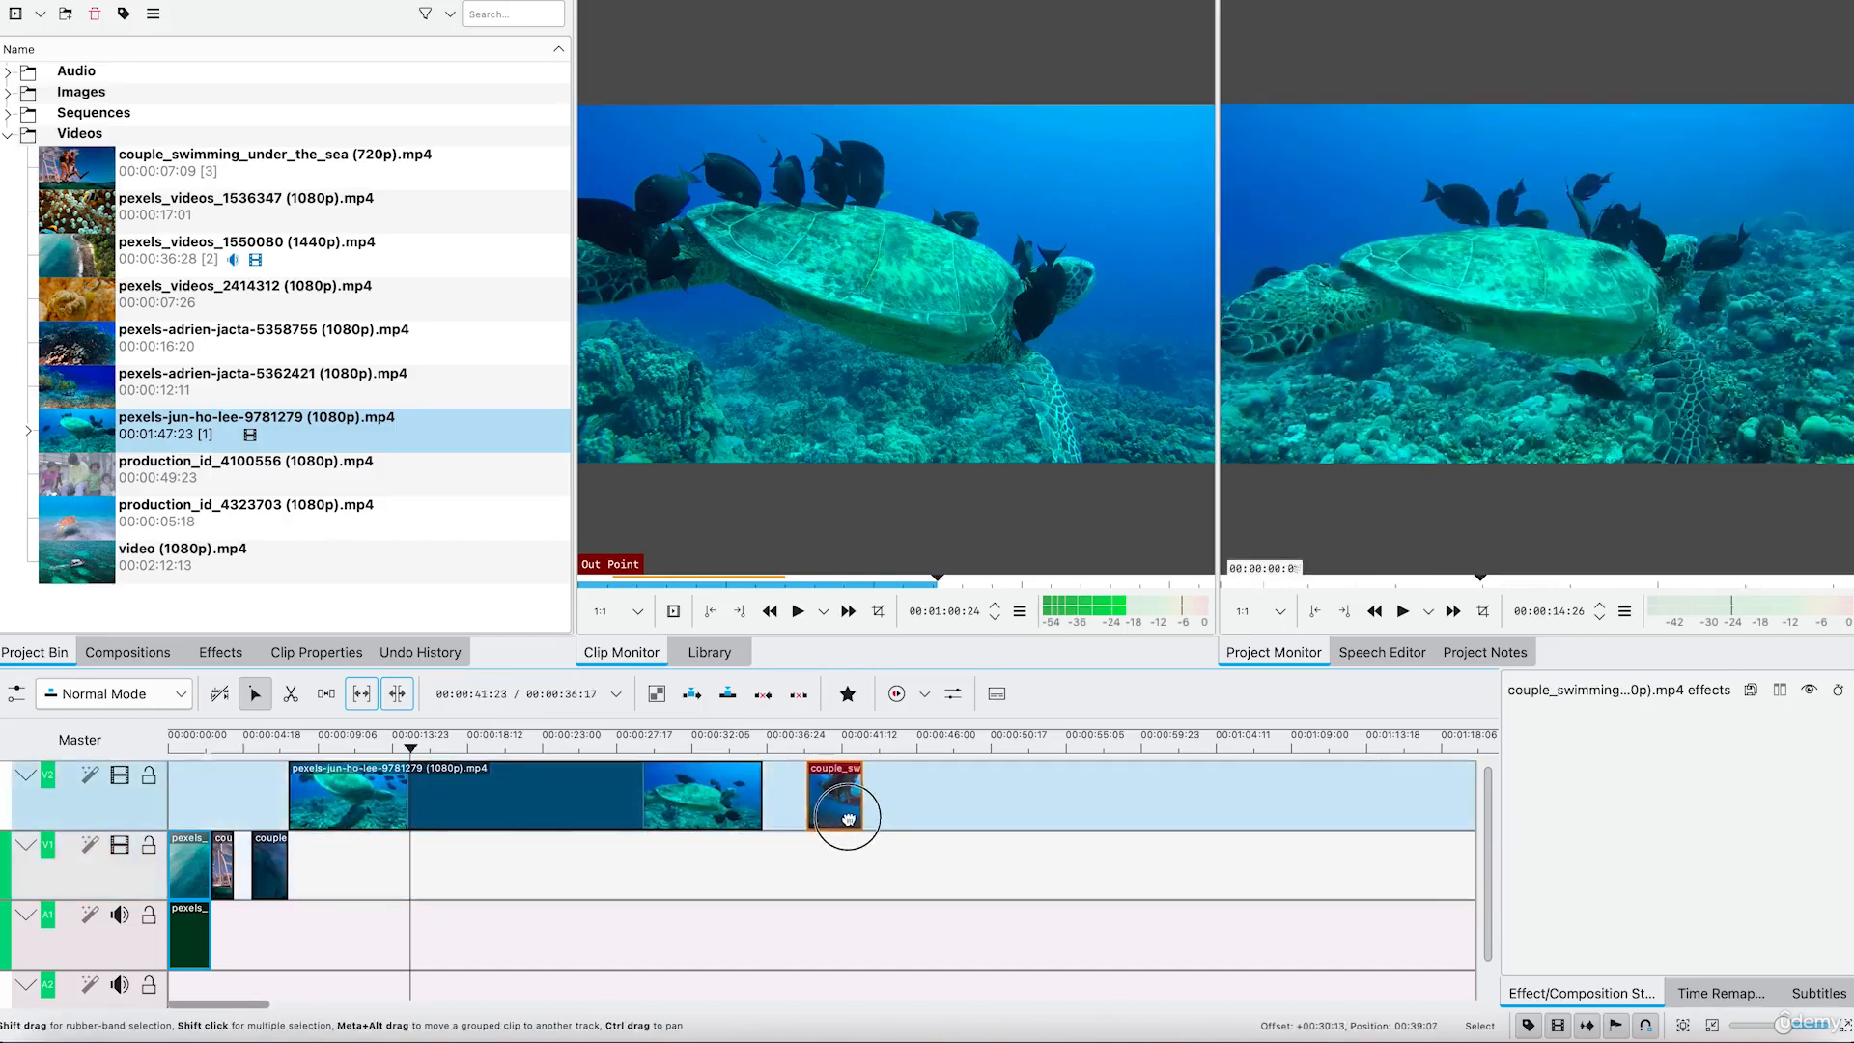
pyautogui.moveTo(502, 805); pyautogui.dragTo(496, 882)
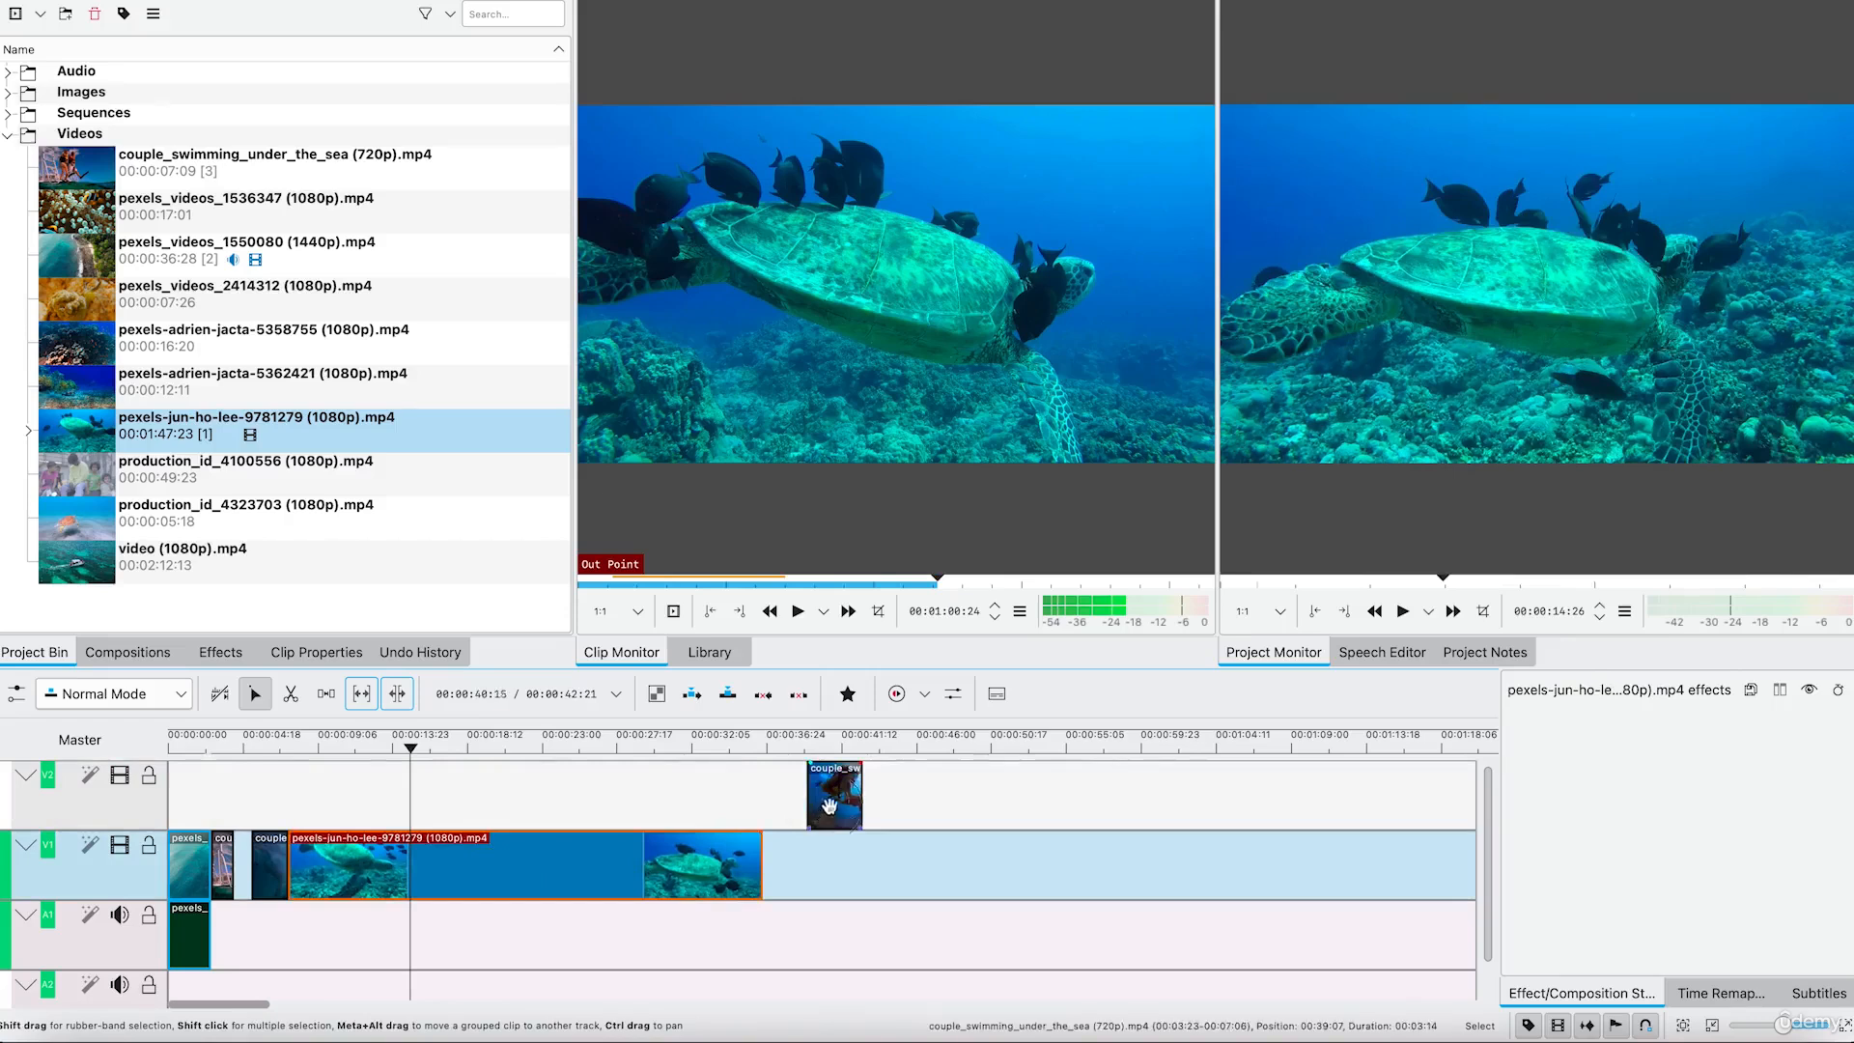
pyautogui.moveTo(828, 806); pyautogui.dragTo(785, 807)
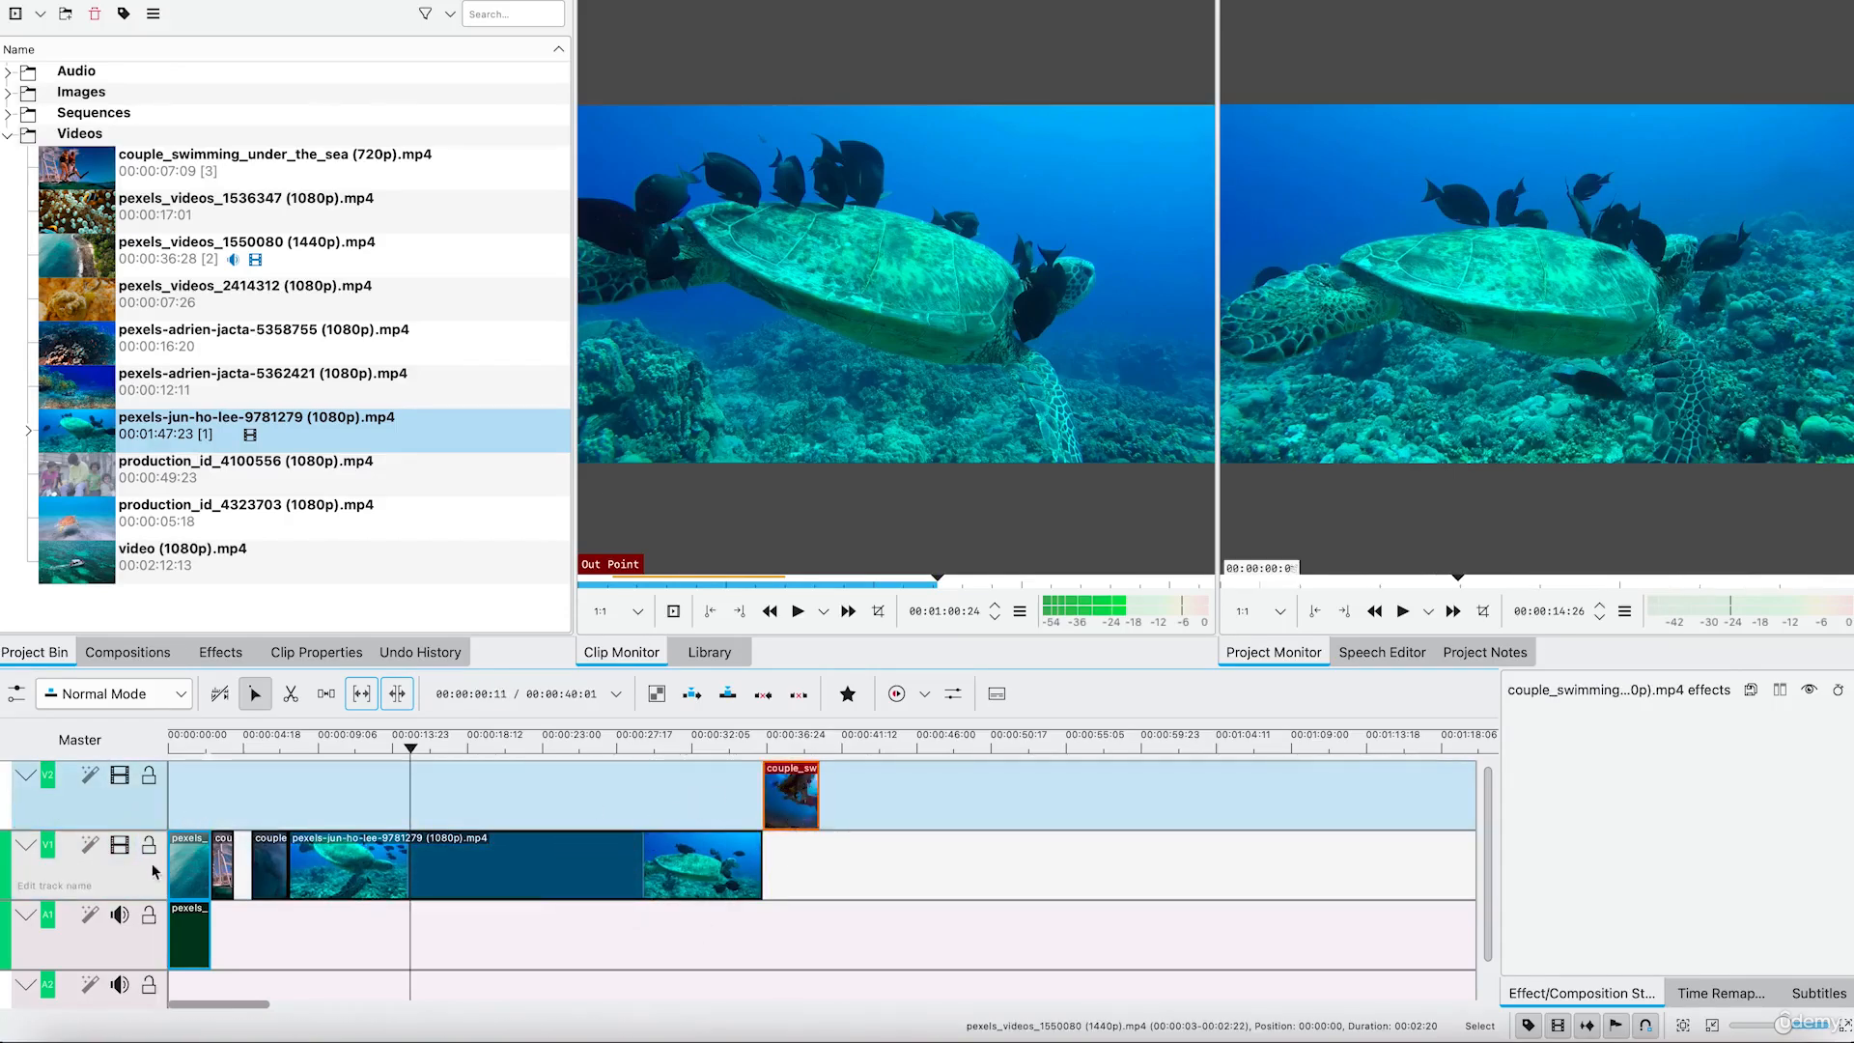
# - Lock the V1 track, briefly unlocking it to compare before locking it again
pyautogui.click(149, 846)
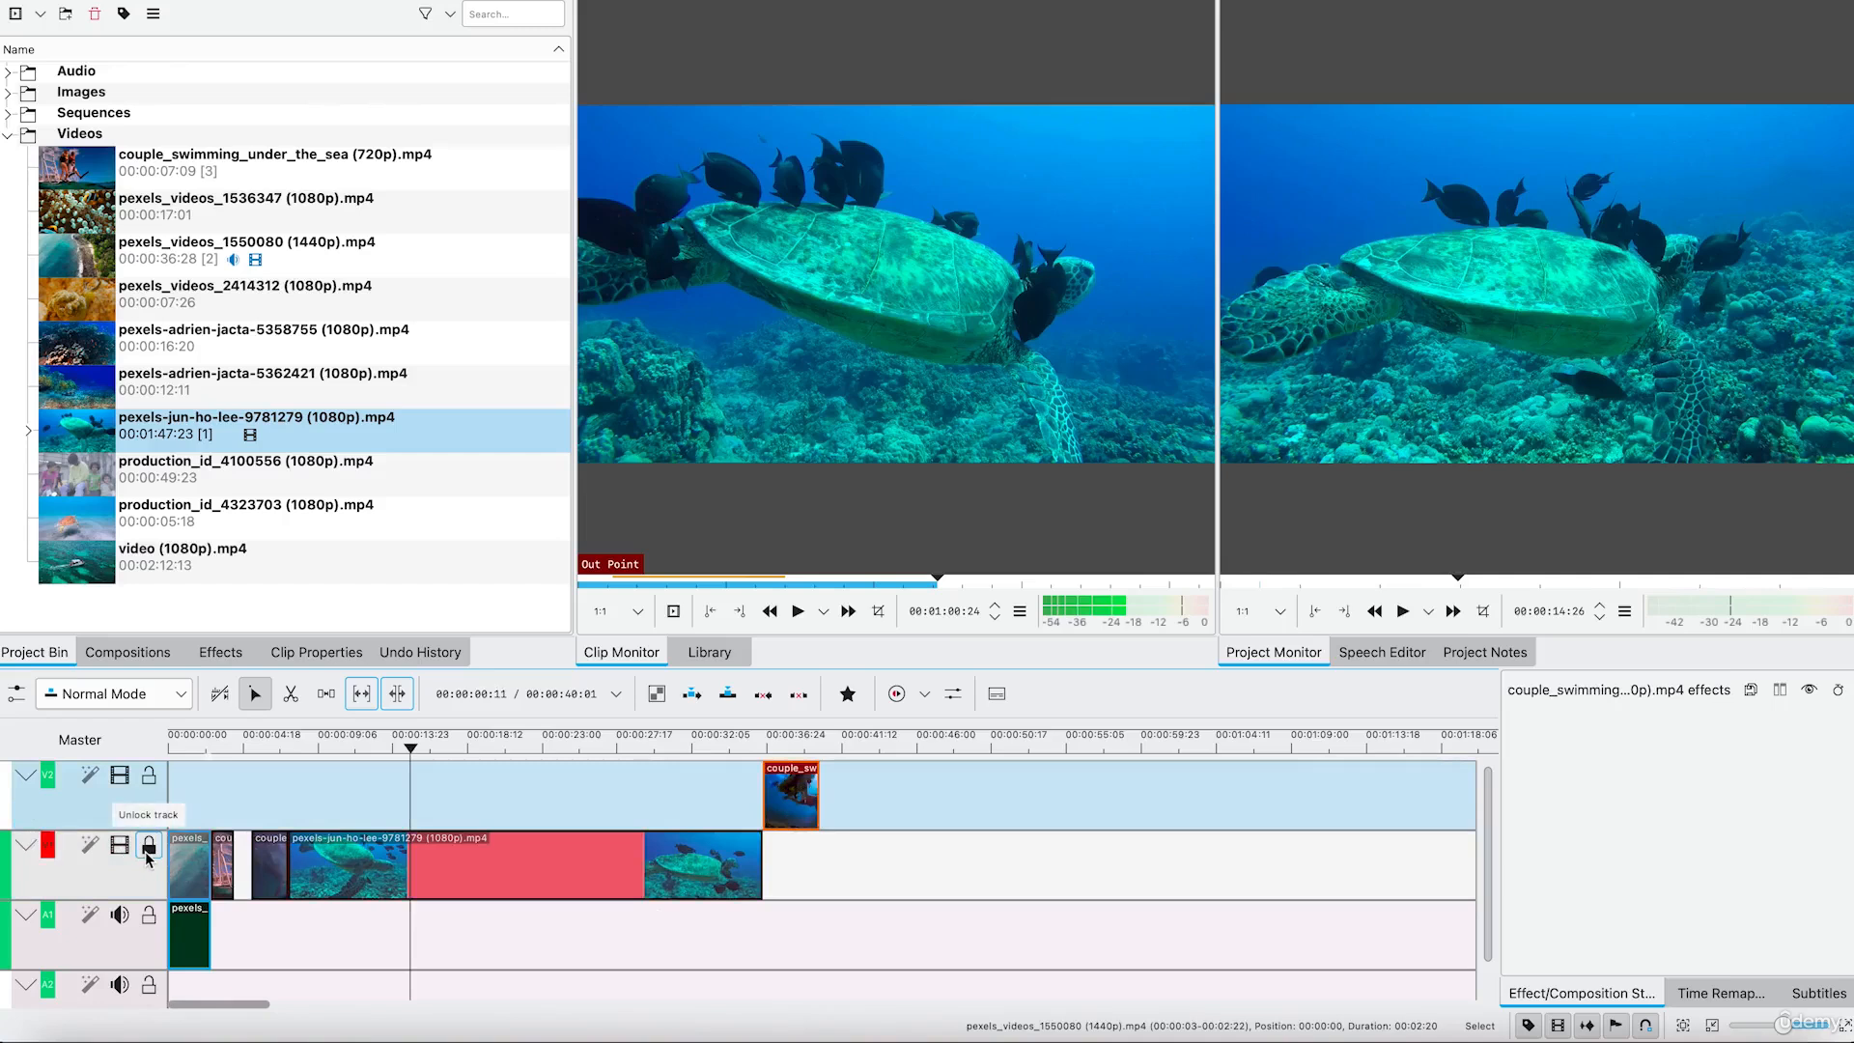
pyautogui.click(148, 850)
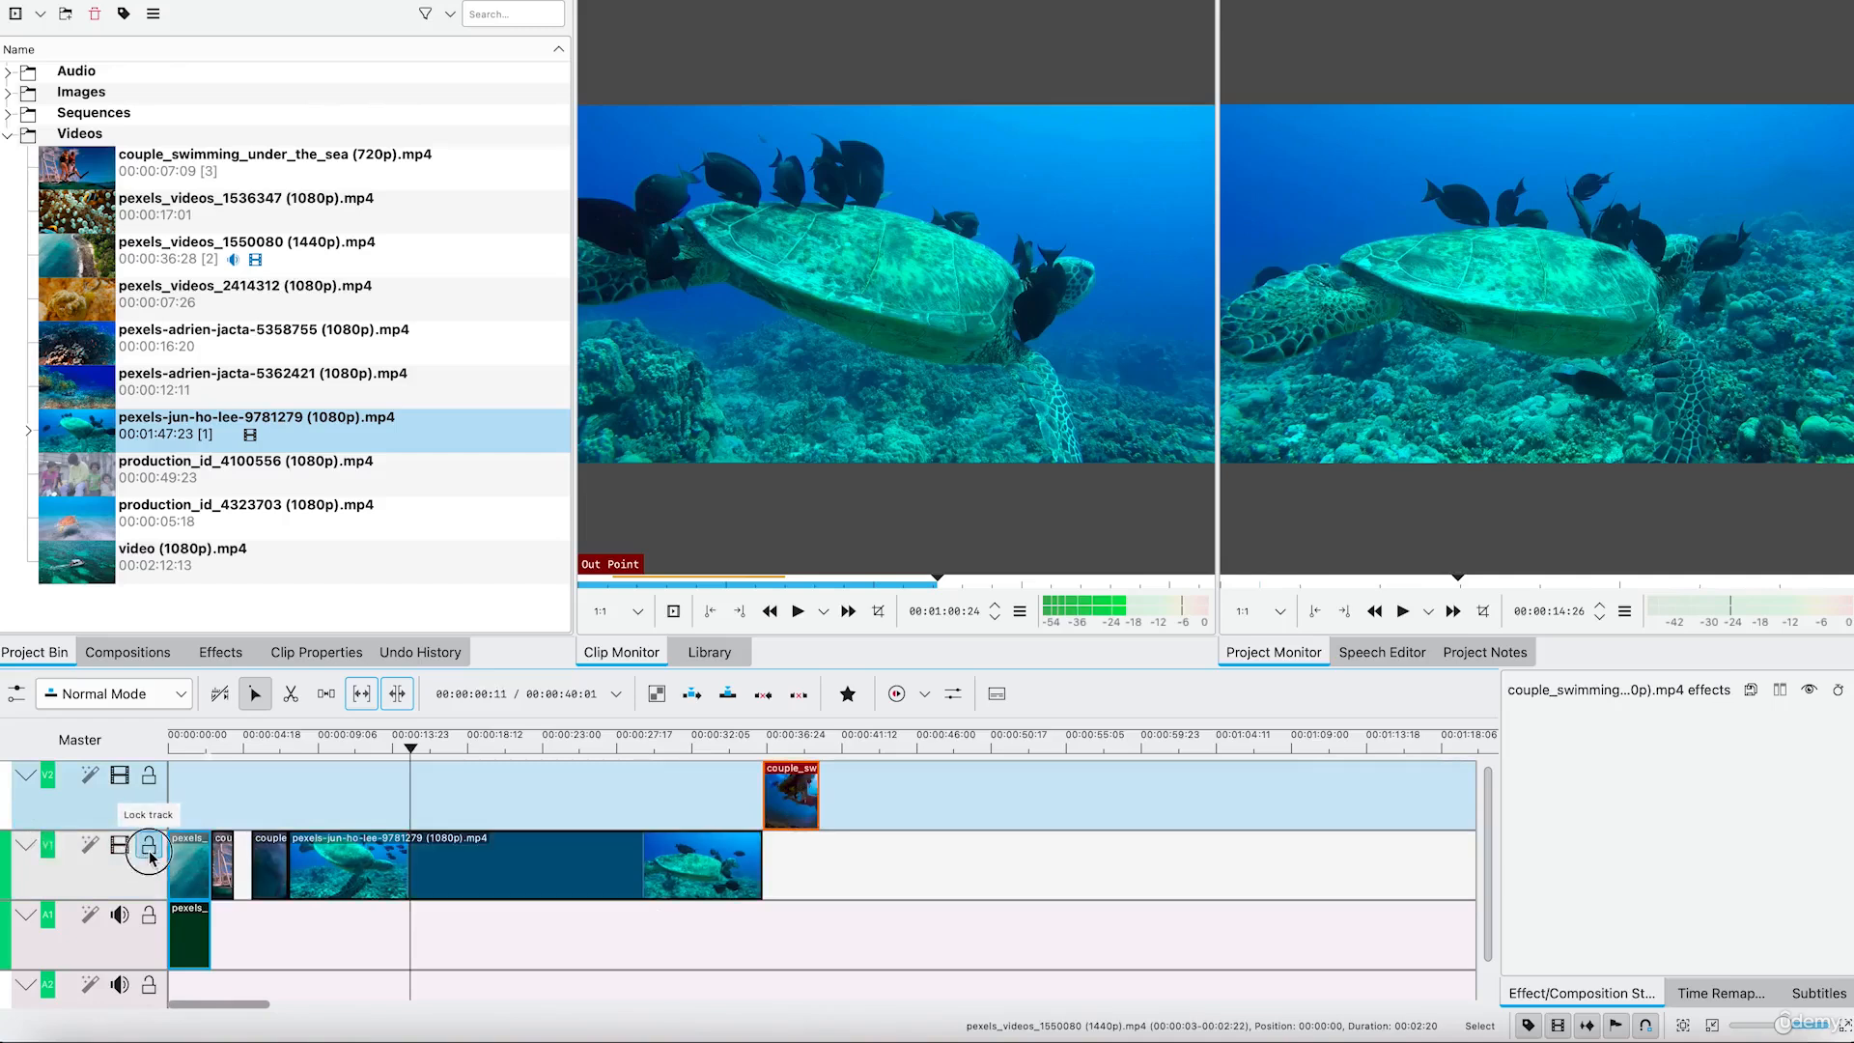
pyautogui.click(149, 850)
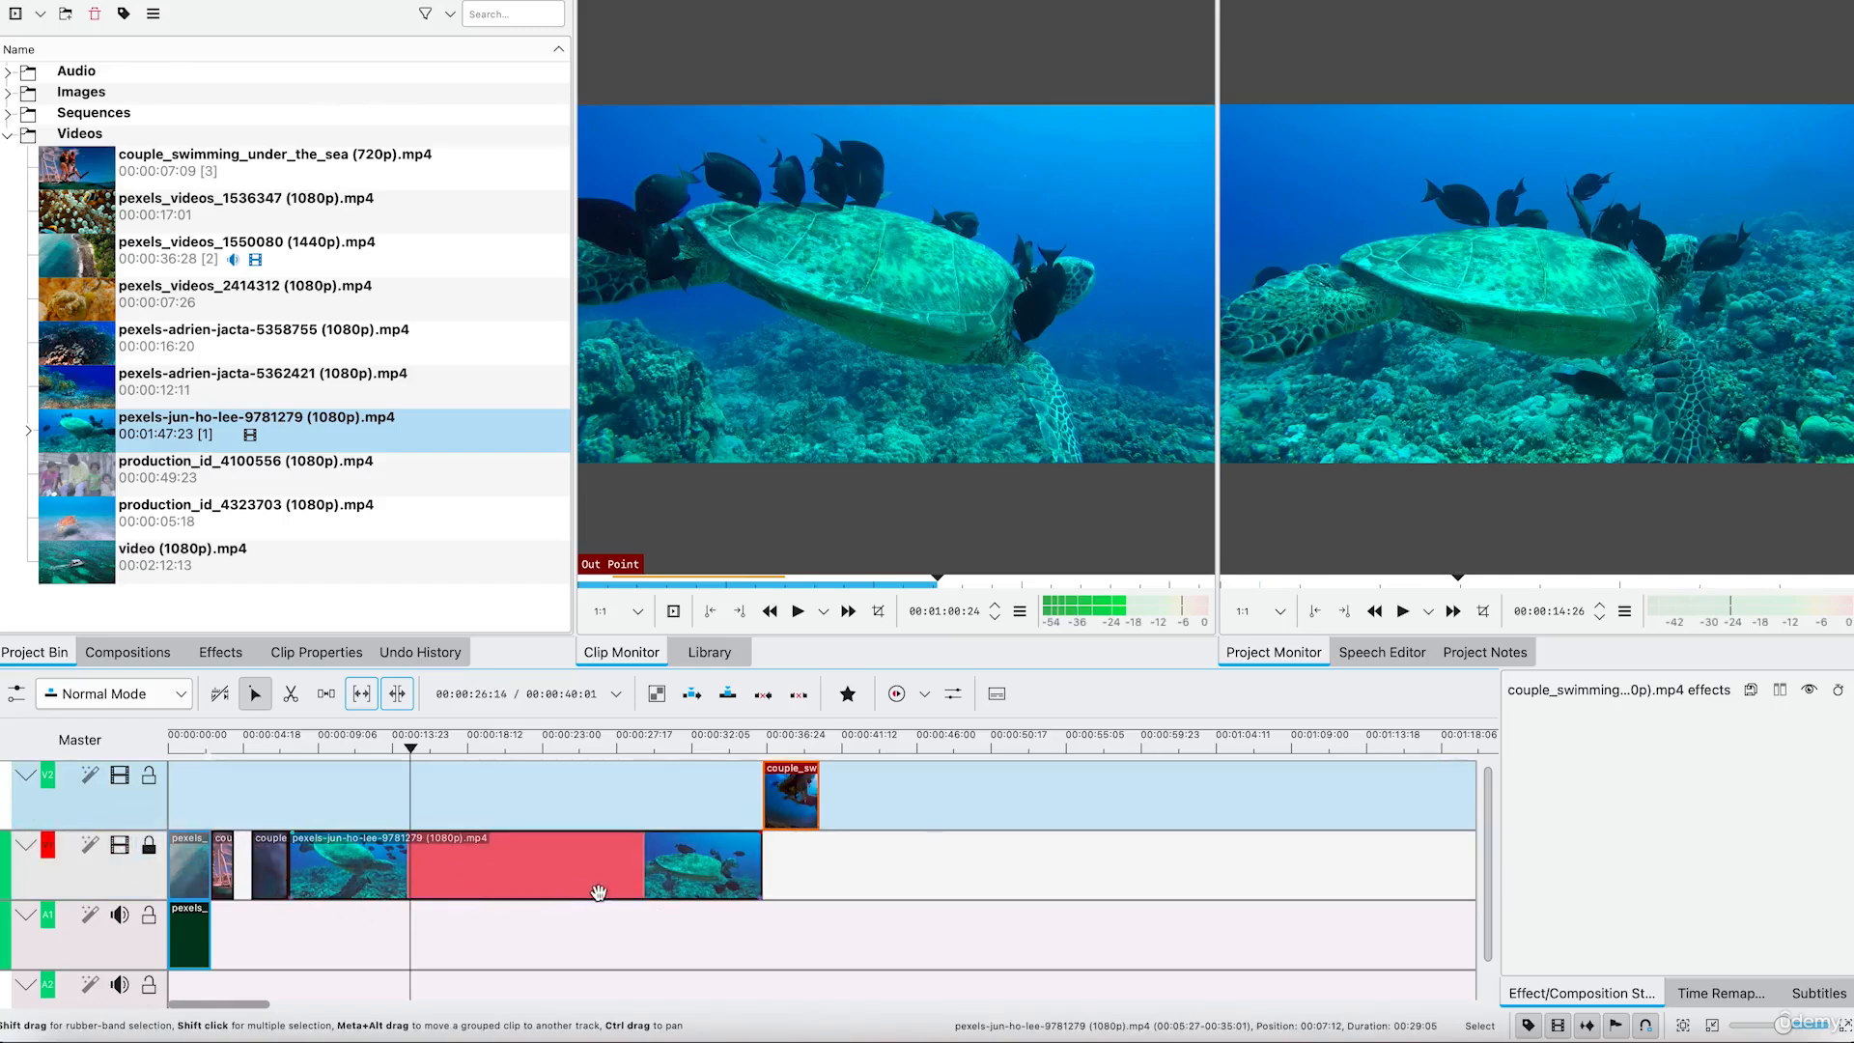
# - Unlock the V1 track and split its turtle clip near the middle with the Razor tool, making the first part 14:19 long
pyautogui.click(399, 879)
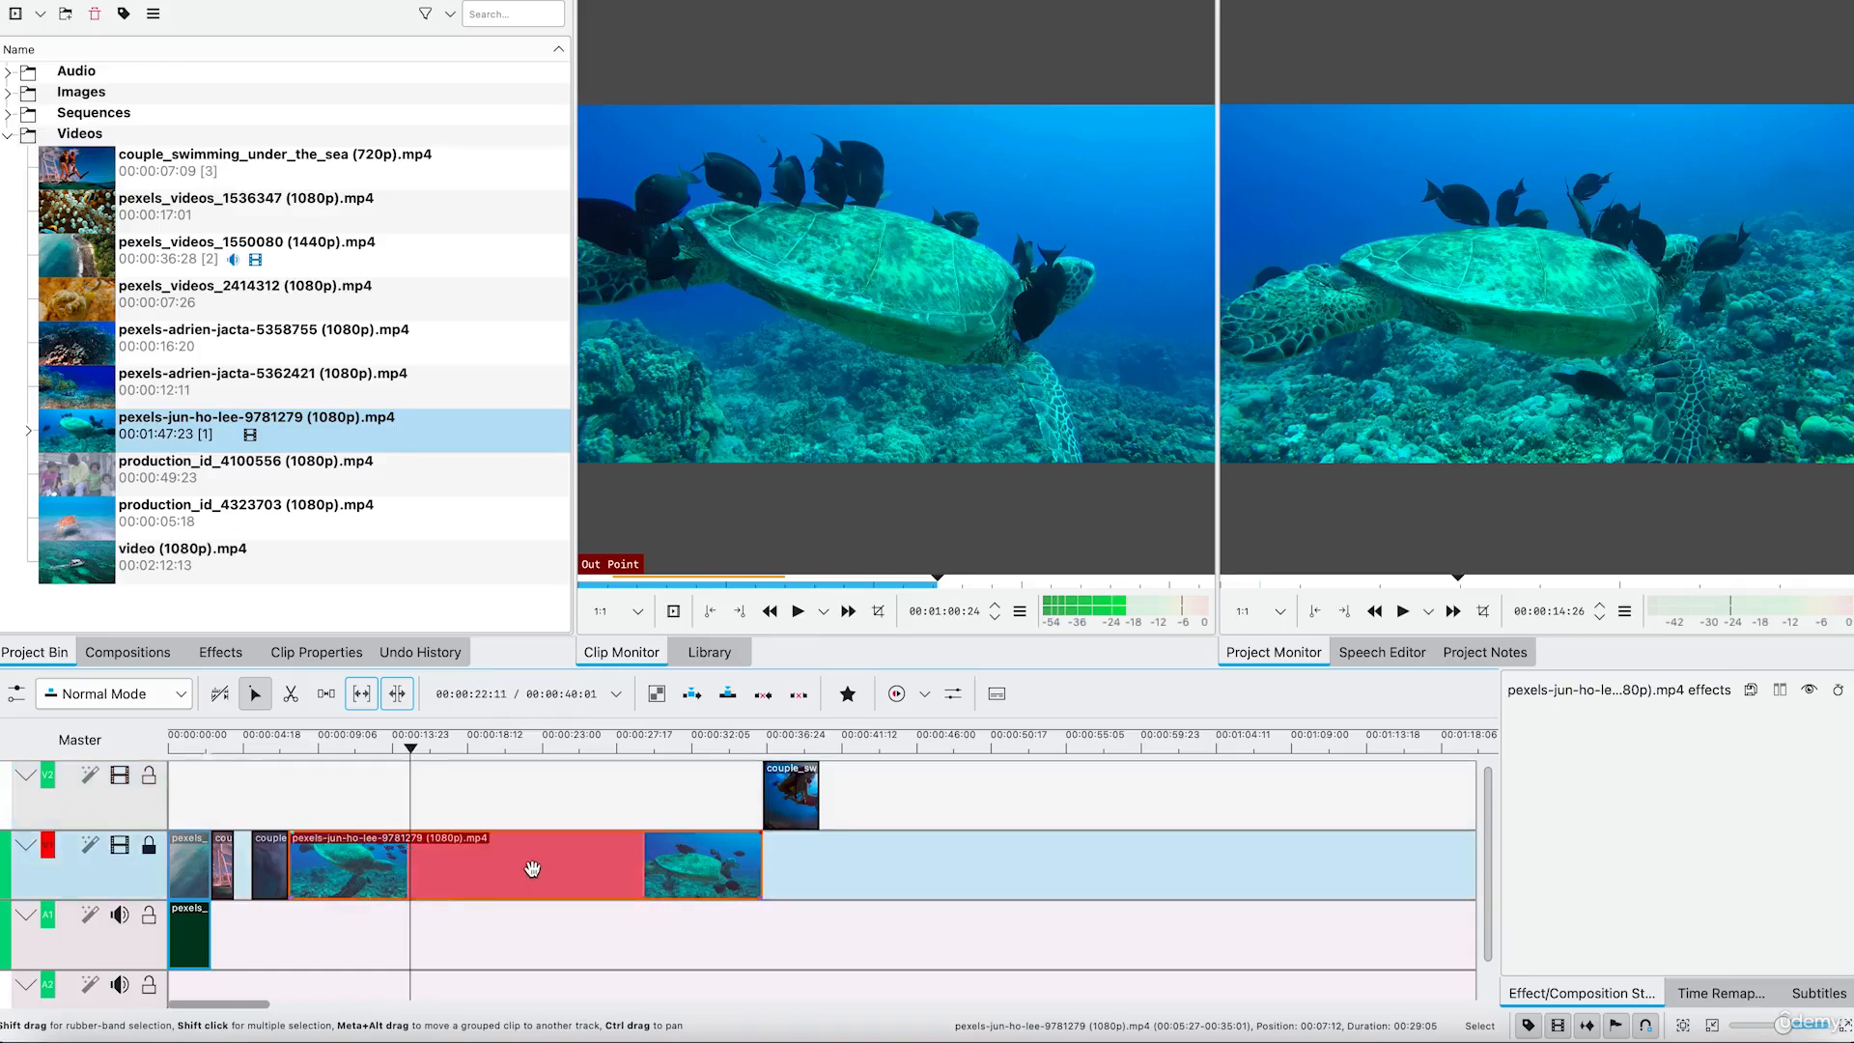
pyautogui.press('x')
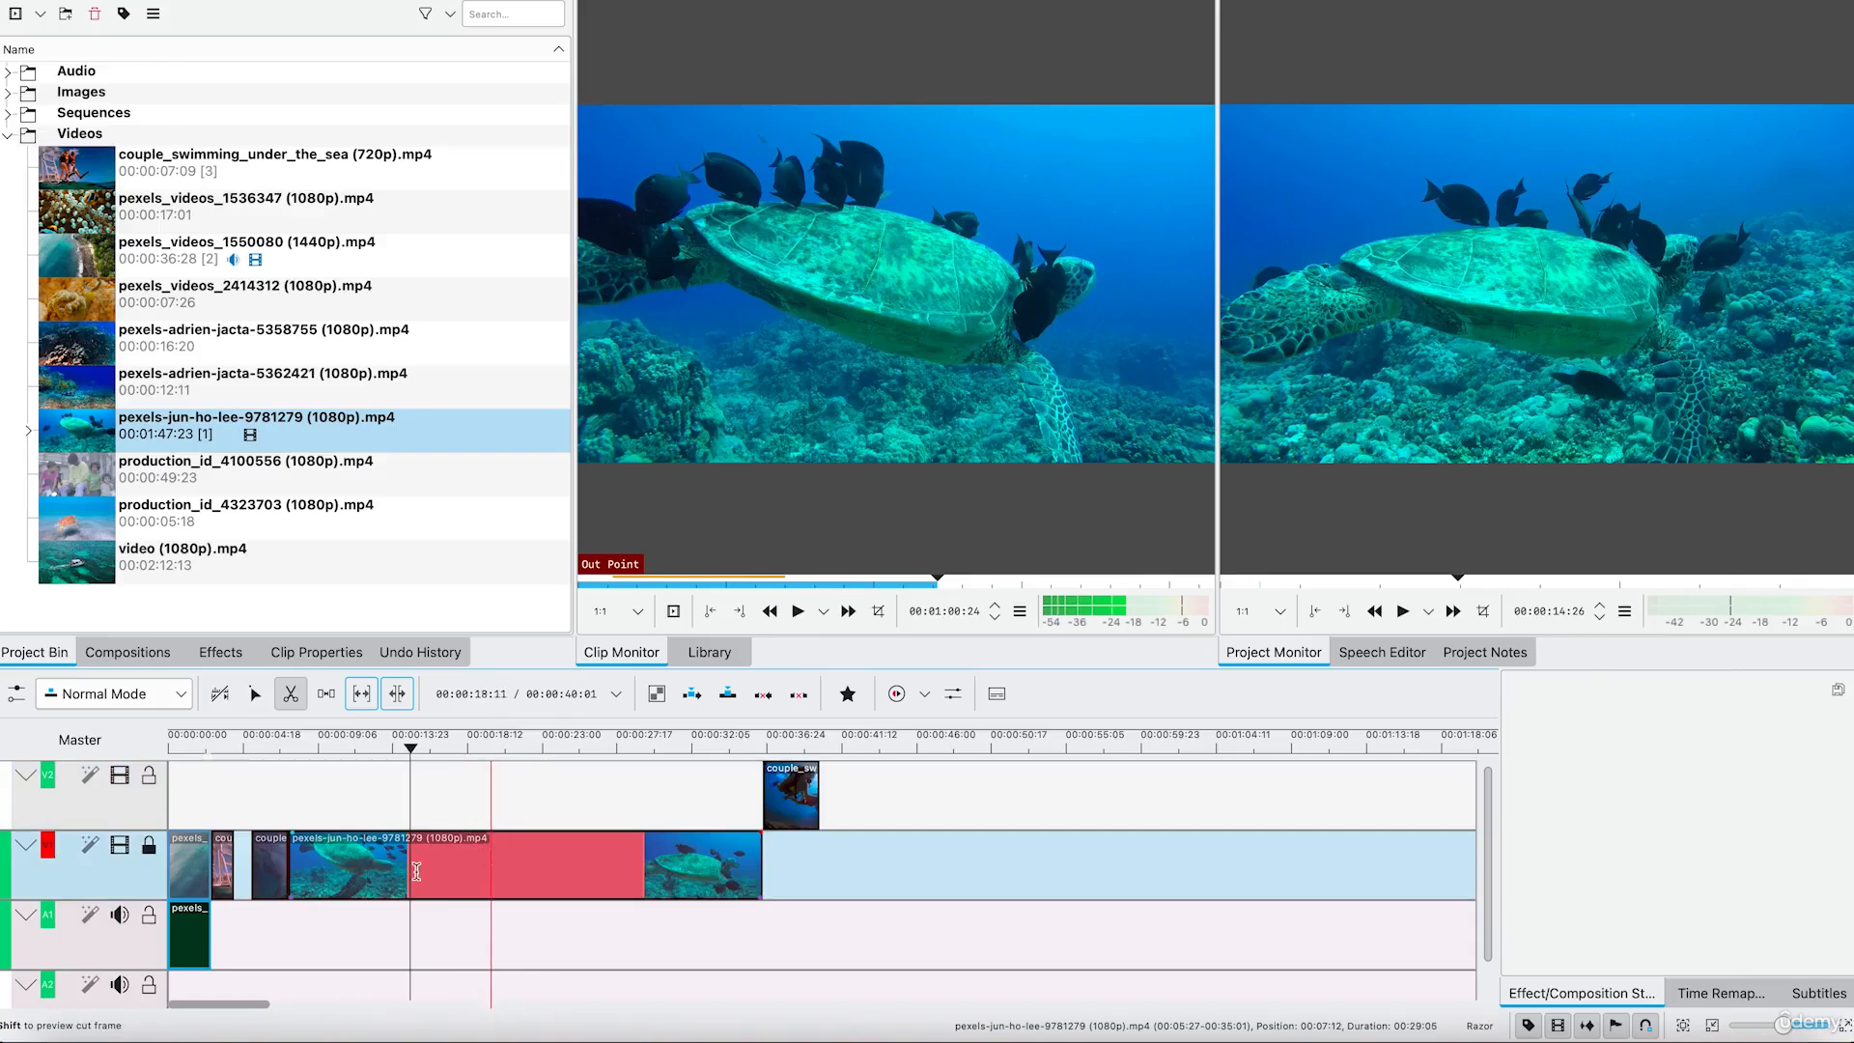
pyautogui.click(148, 846)
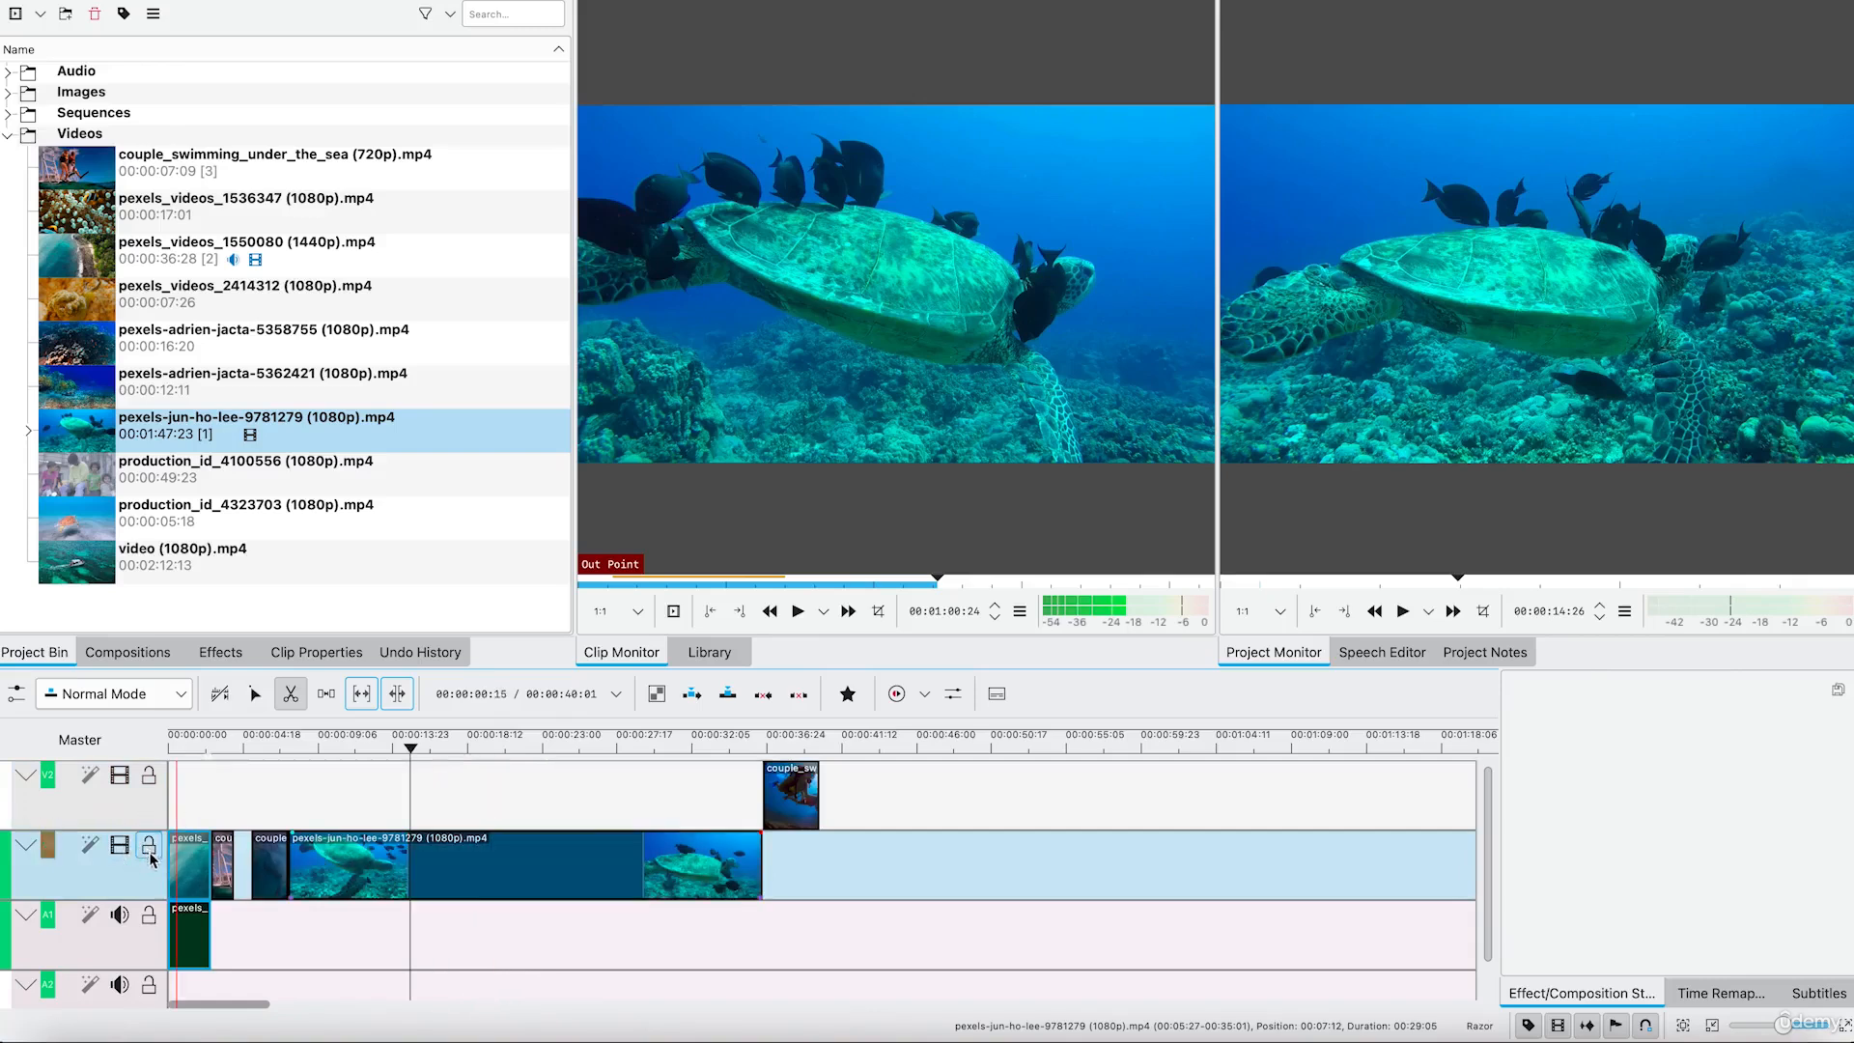
pyautogui.click(527, 861)
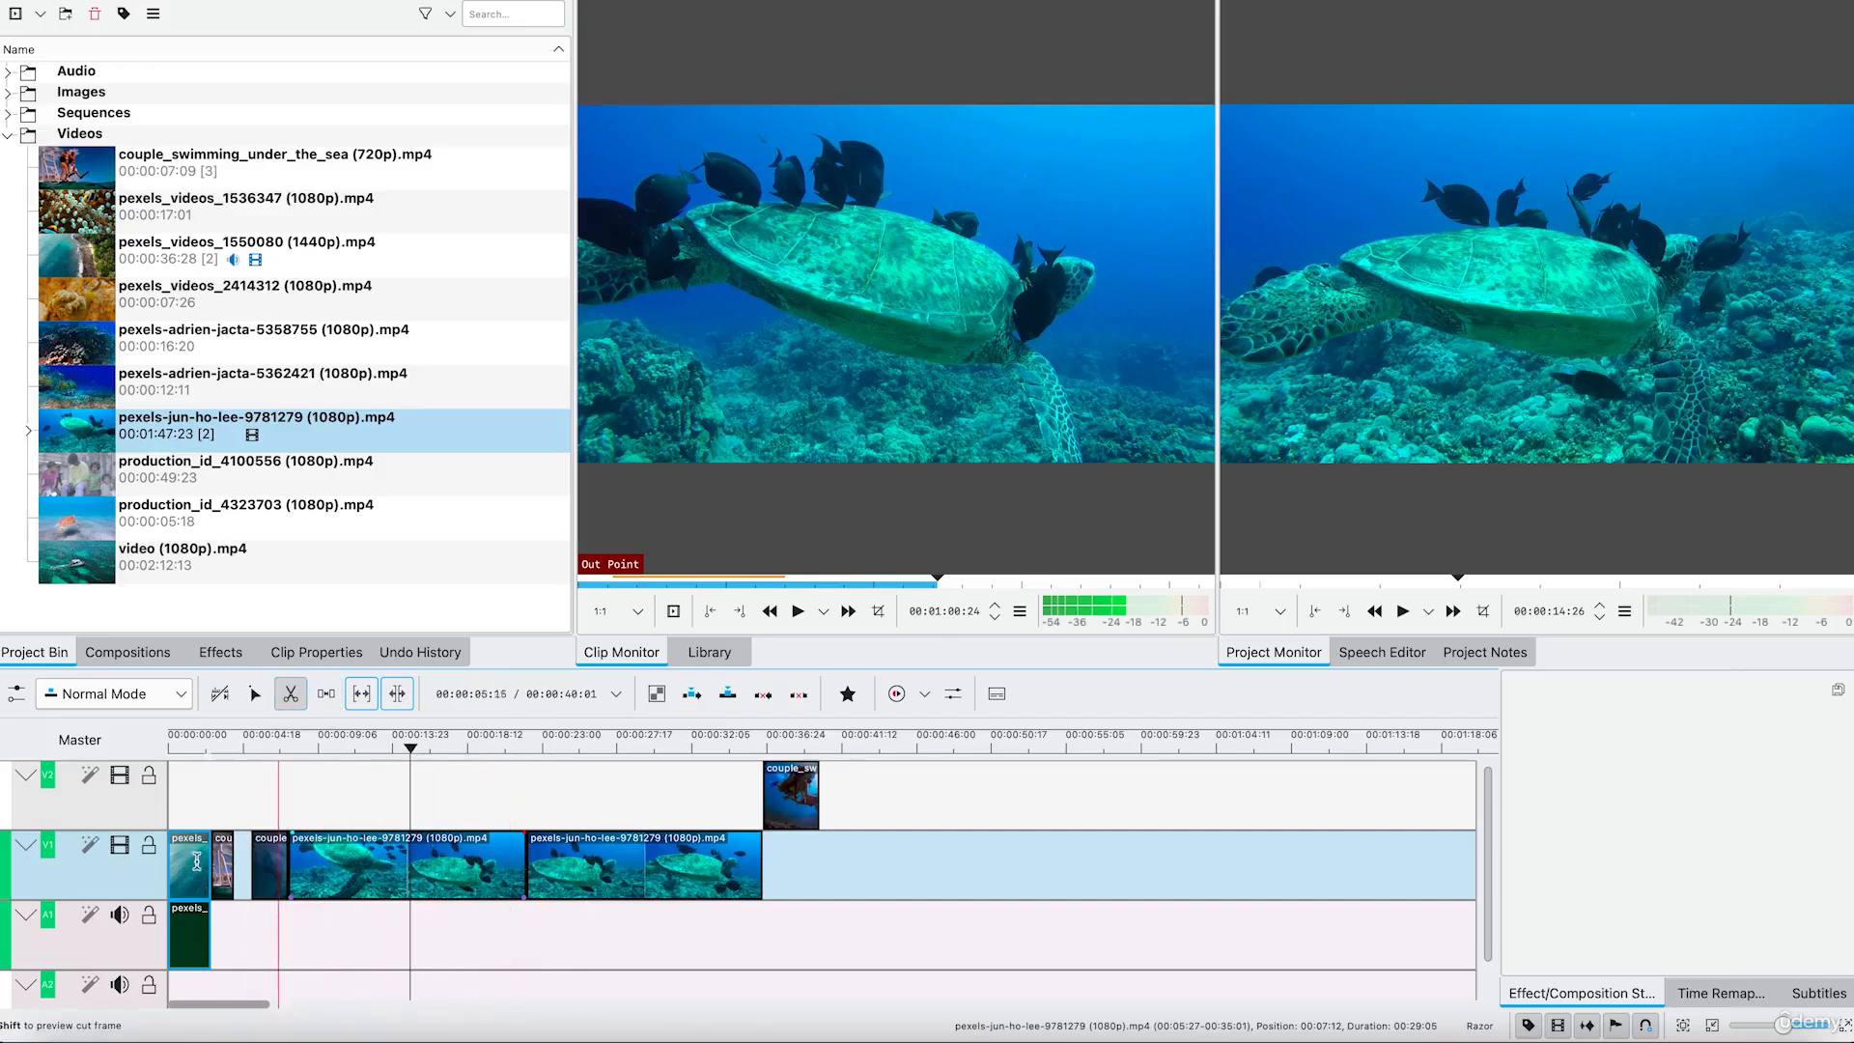
# - Switch the V1 track's video off and on repeatedly to compare the project preview, leaving the track enabled
pyautogui.click(118, 846)
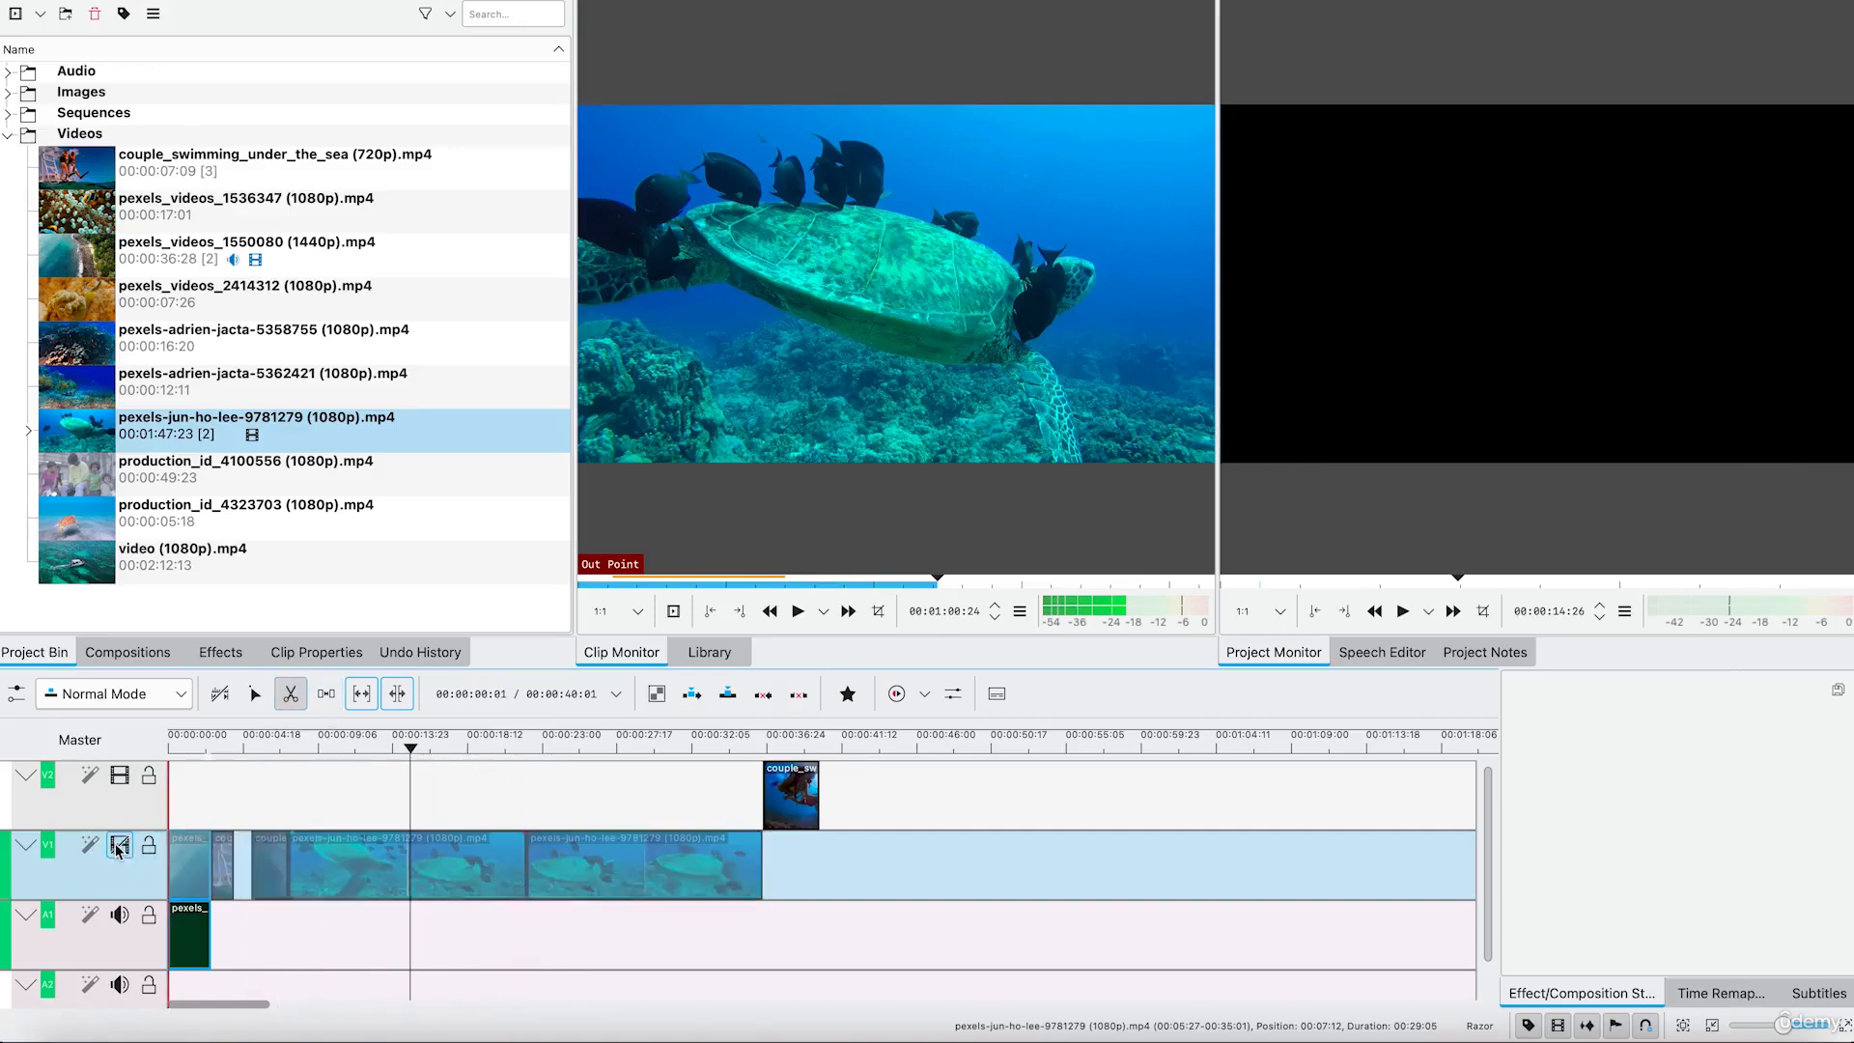
pyautogui.click(117, 847)
pyautogui.click(117, 847)
pyautogui.click(119, 848)
pyautogui.click(119, 848)
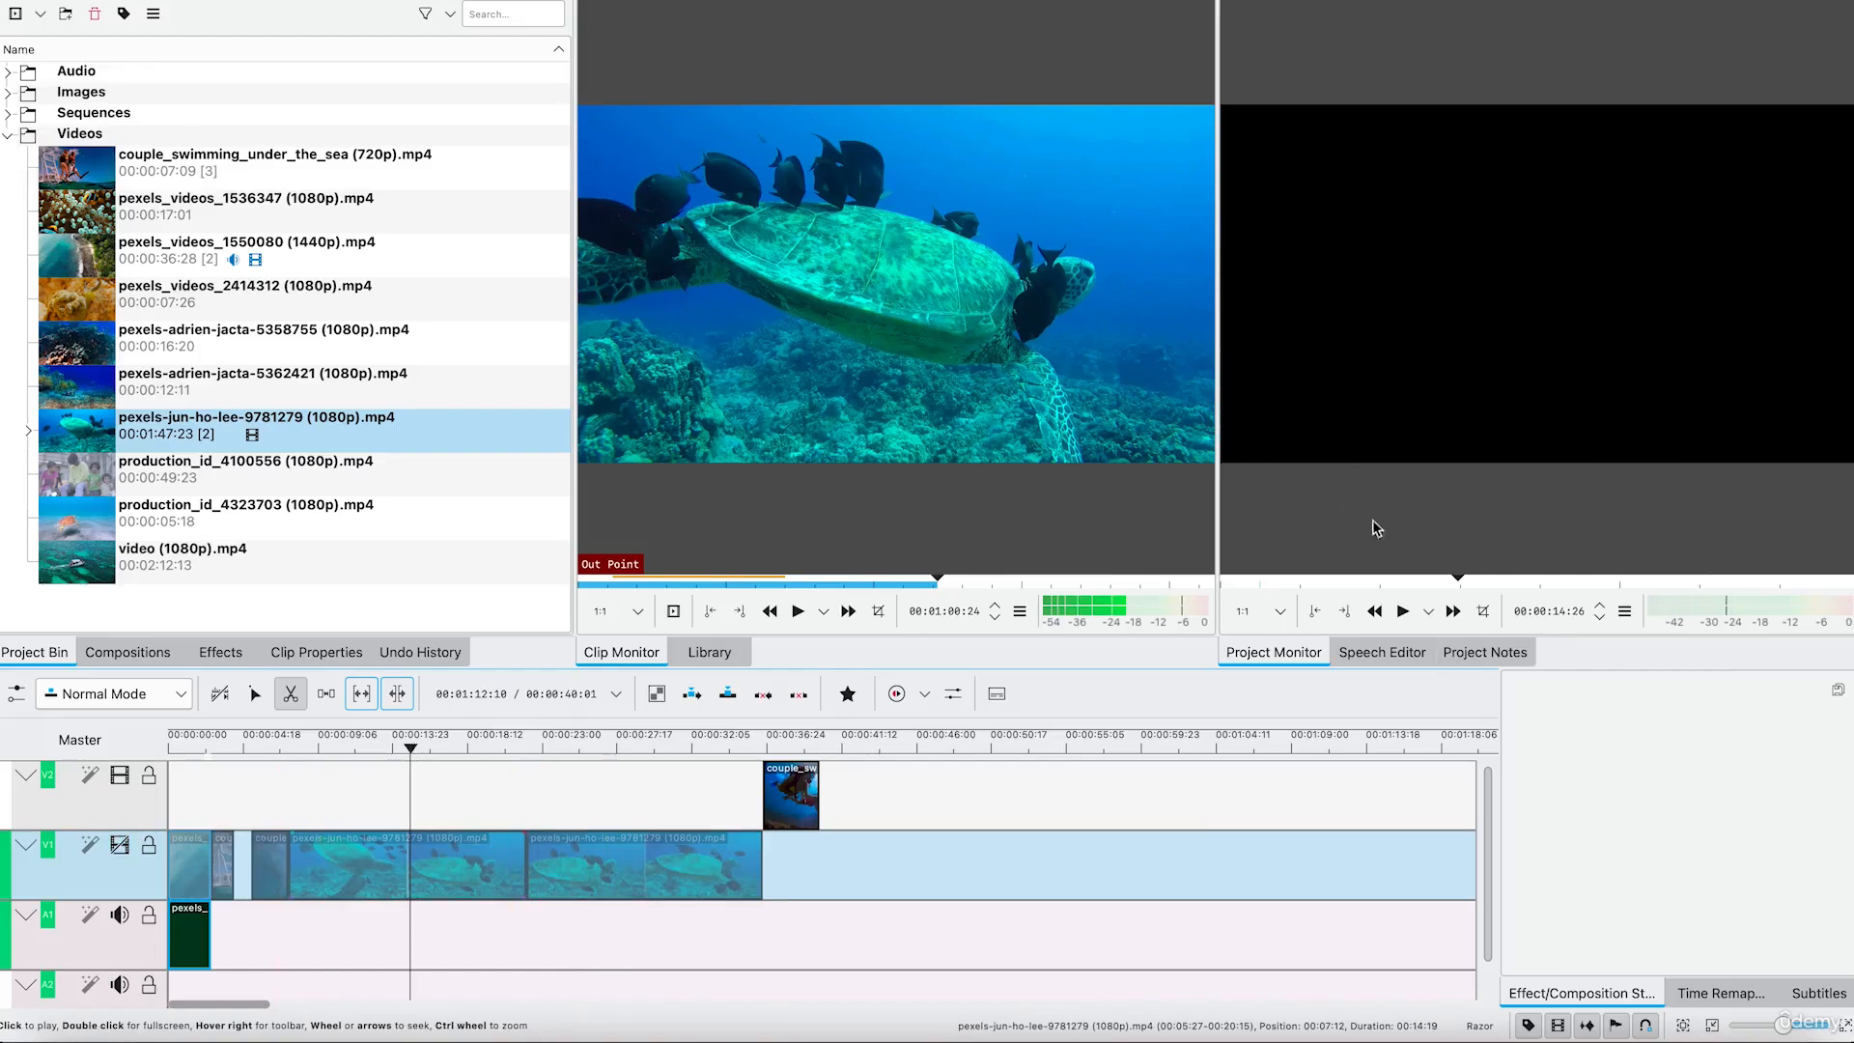
pyautogui.click(118, 846)
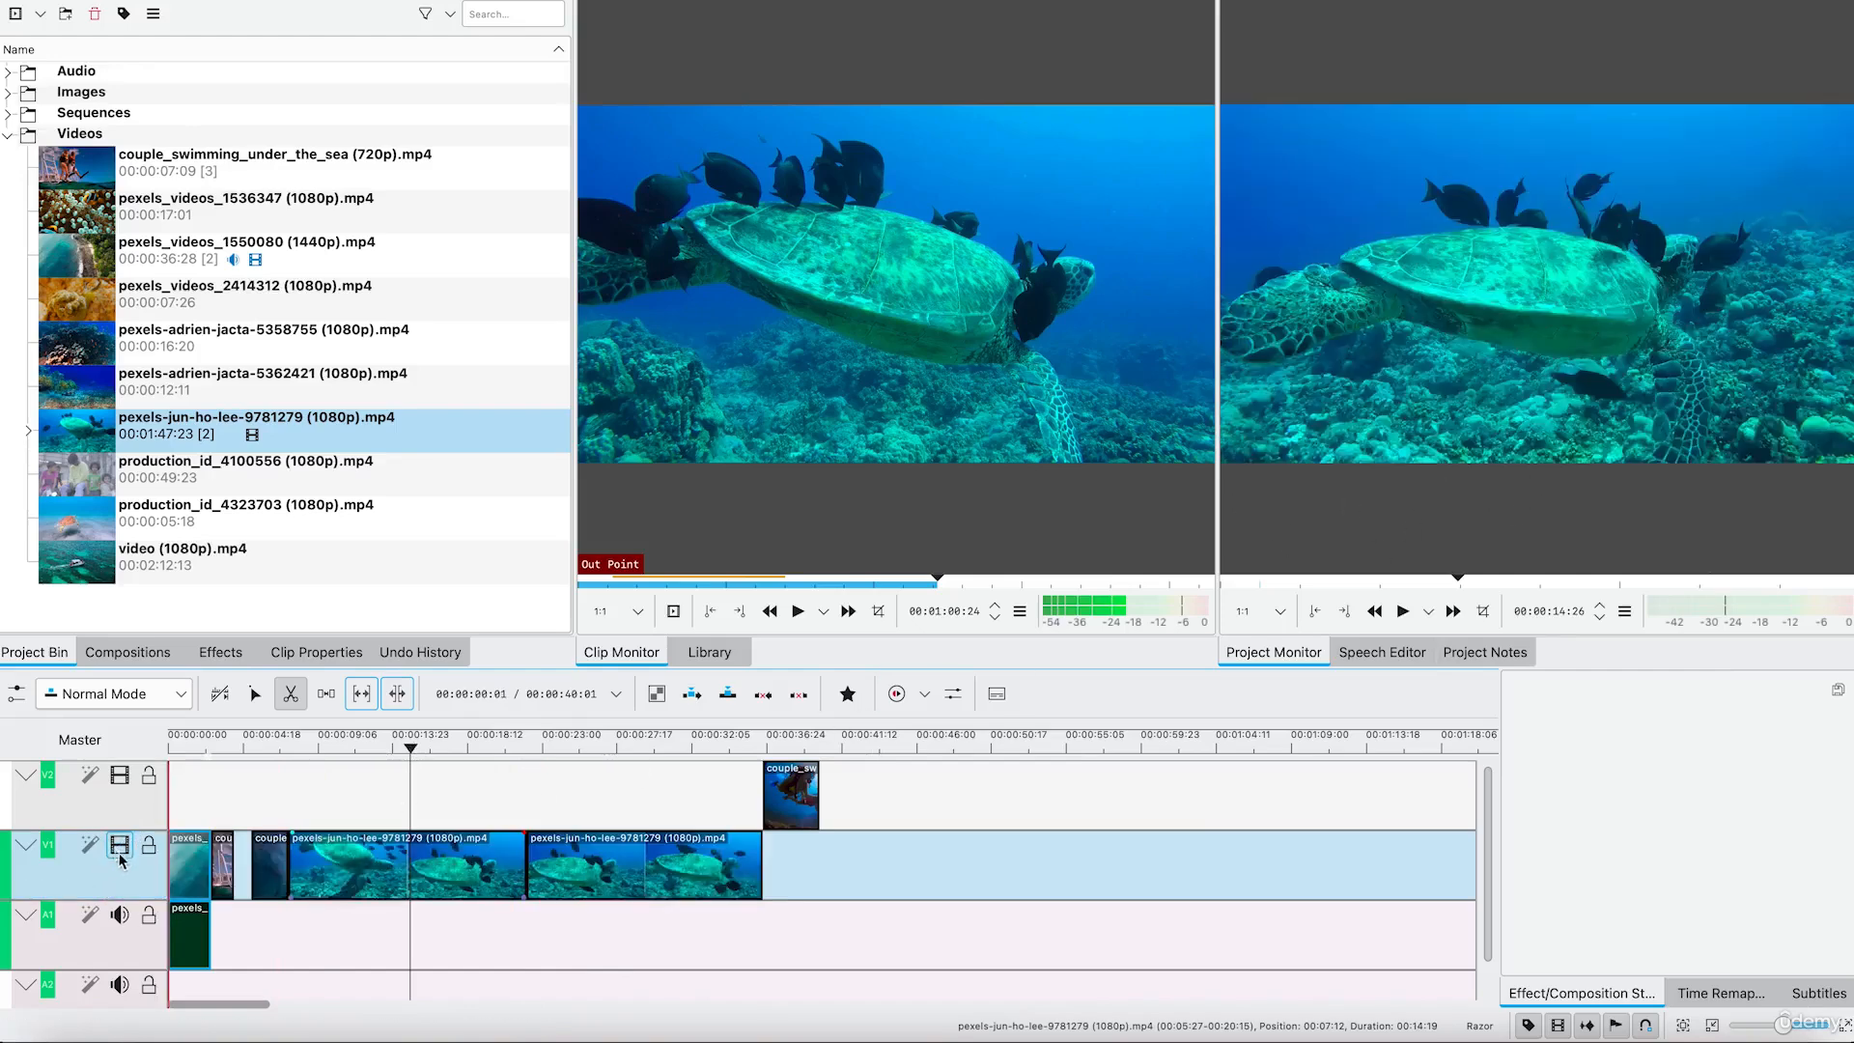
pyautogui.click(48, 848)
pyautogui.click(49, 855)
pyautogui.click(50, 855)
pyautogui.click(51, 854)
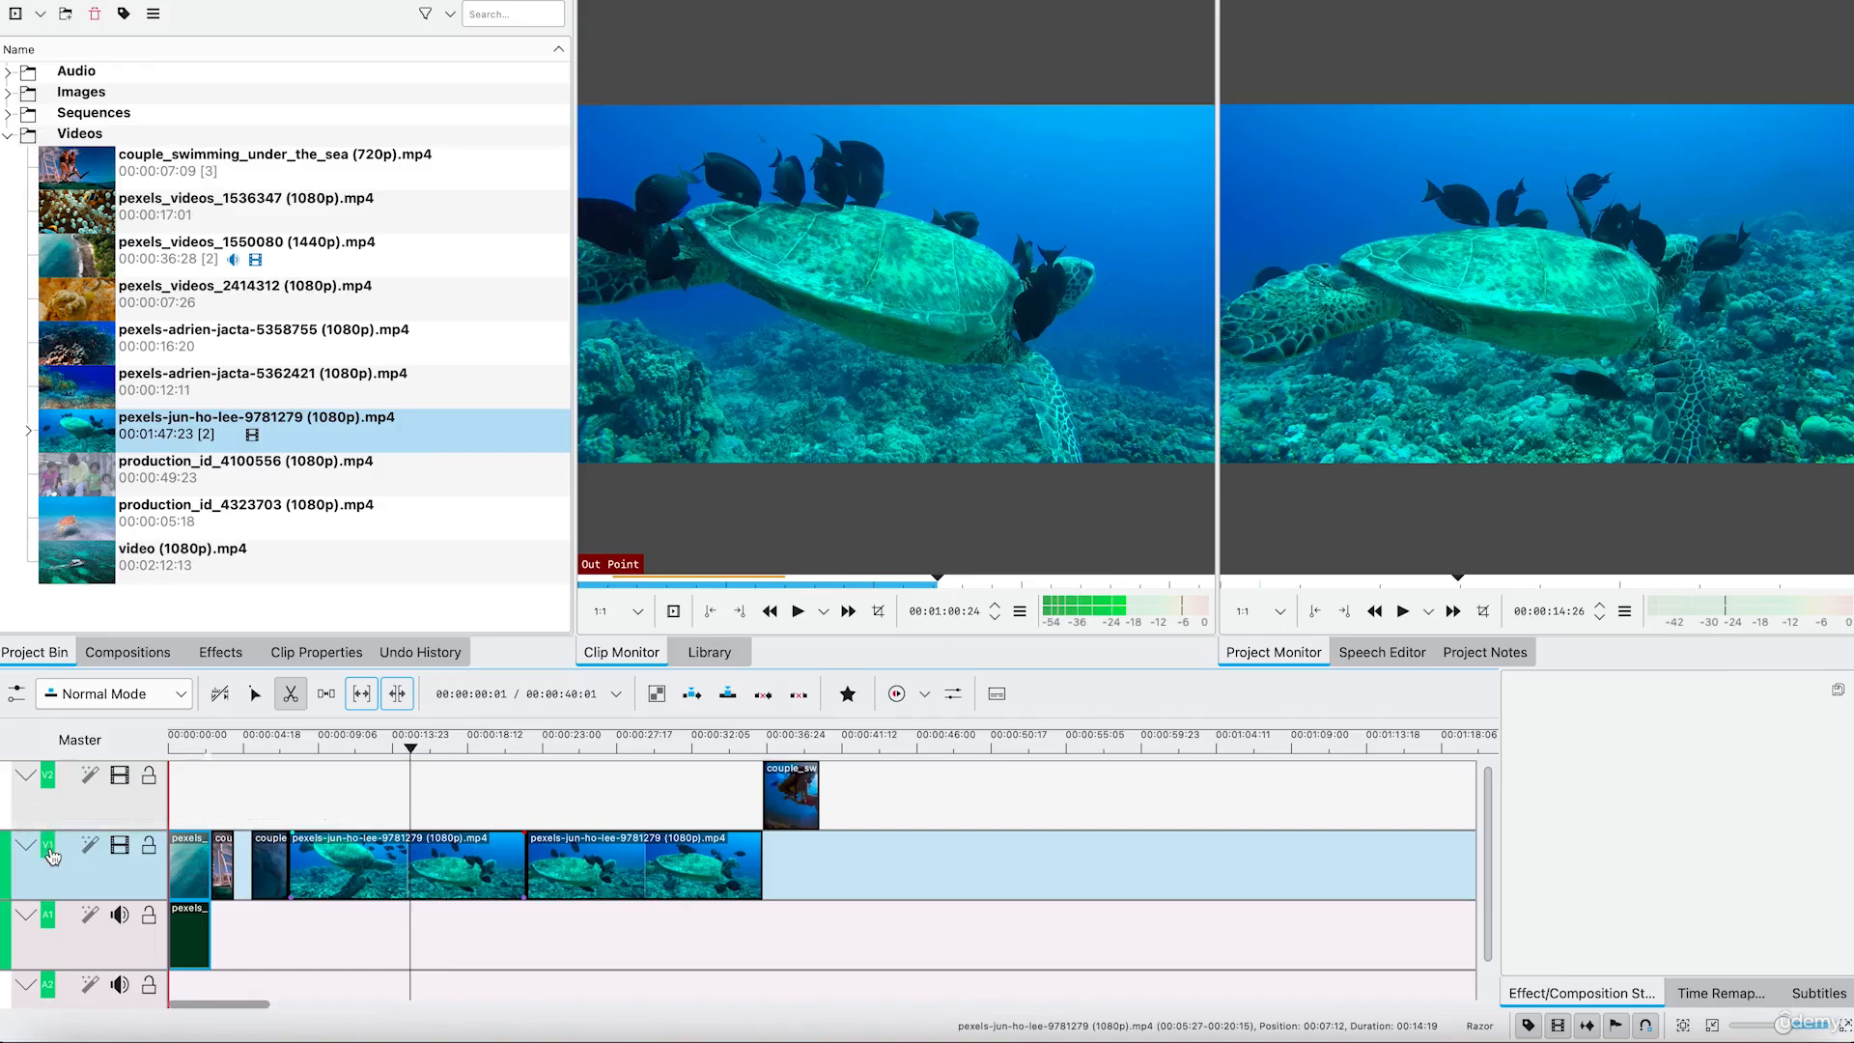
pyautogui.click(26, 775)
pyautogui.click(26, 775)
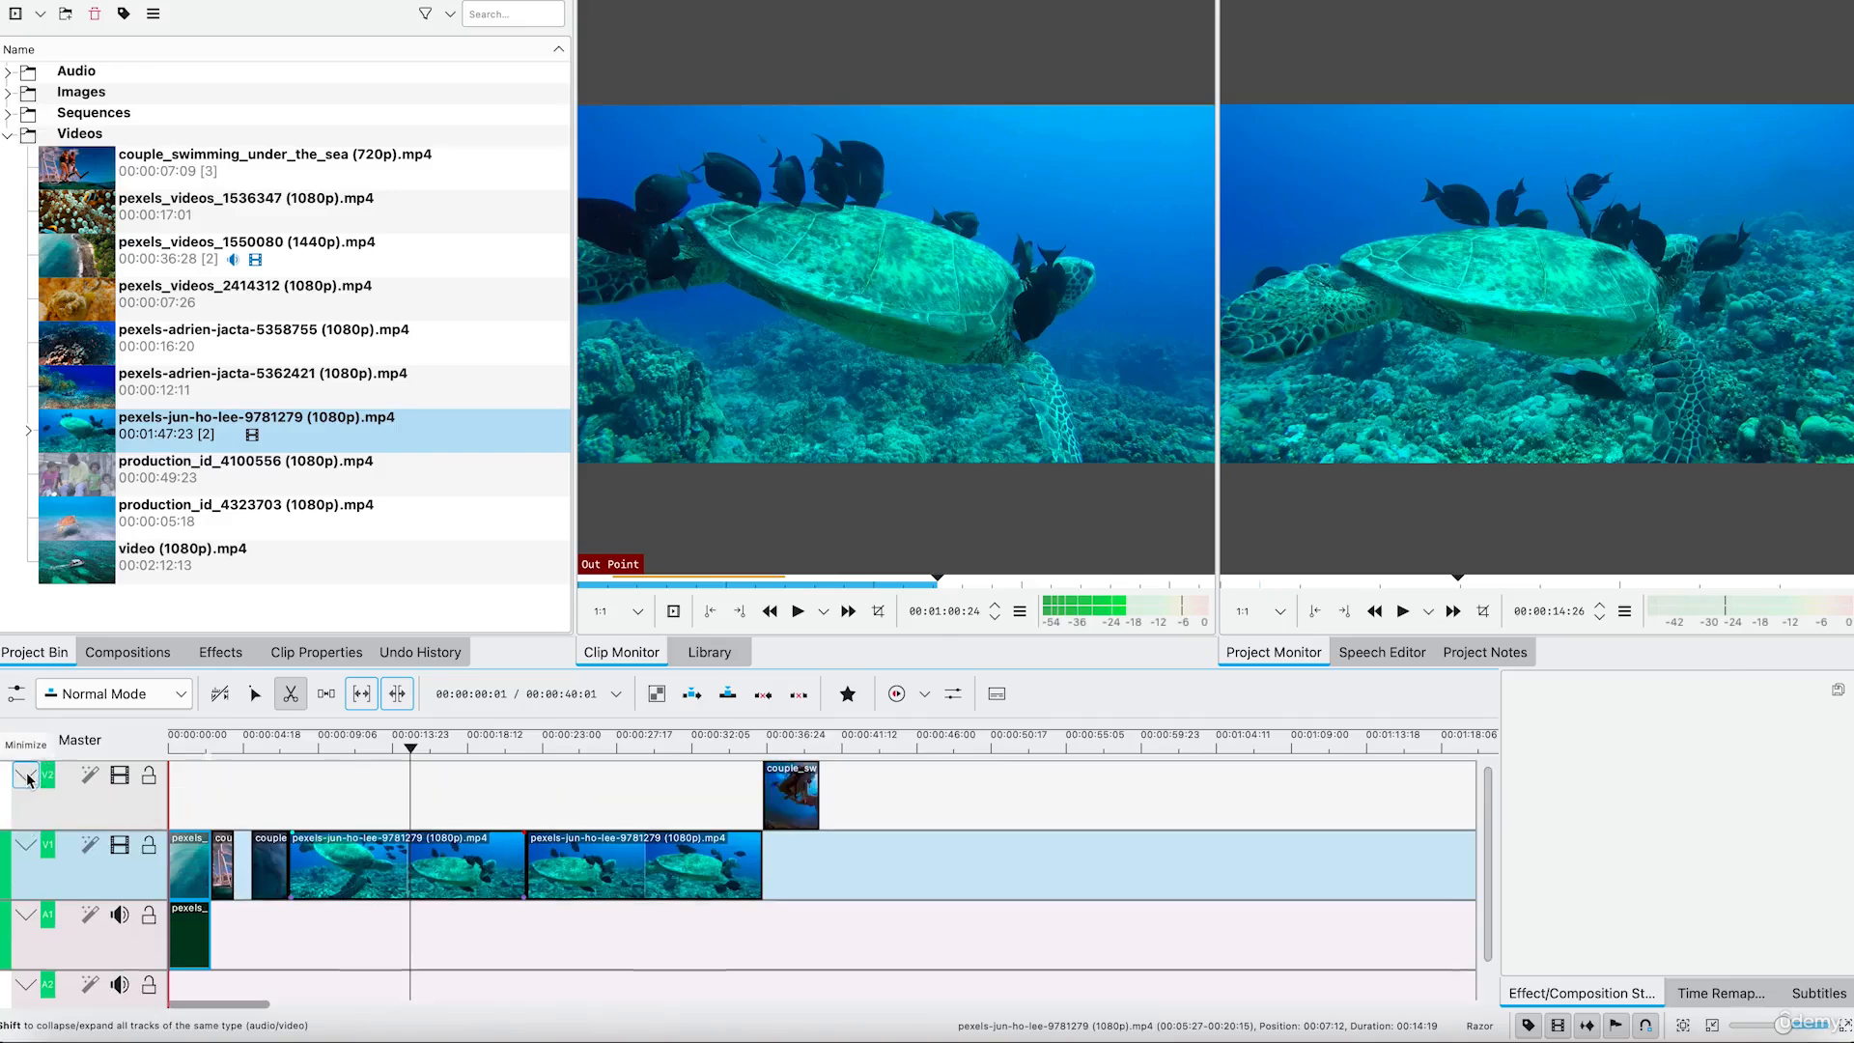
# - Name the V2 track "B track" and the A1 track "Audio track"
pyautogui.doubleClick(62, 817)
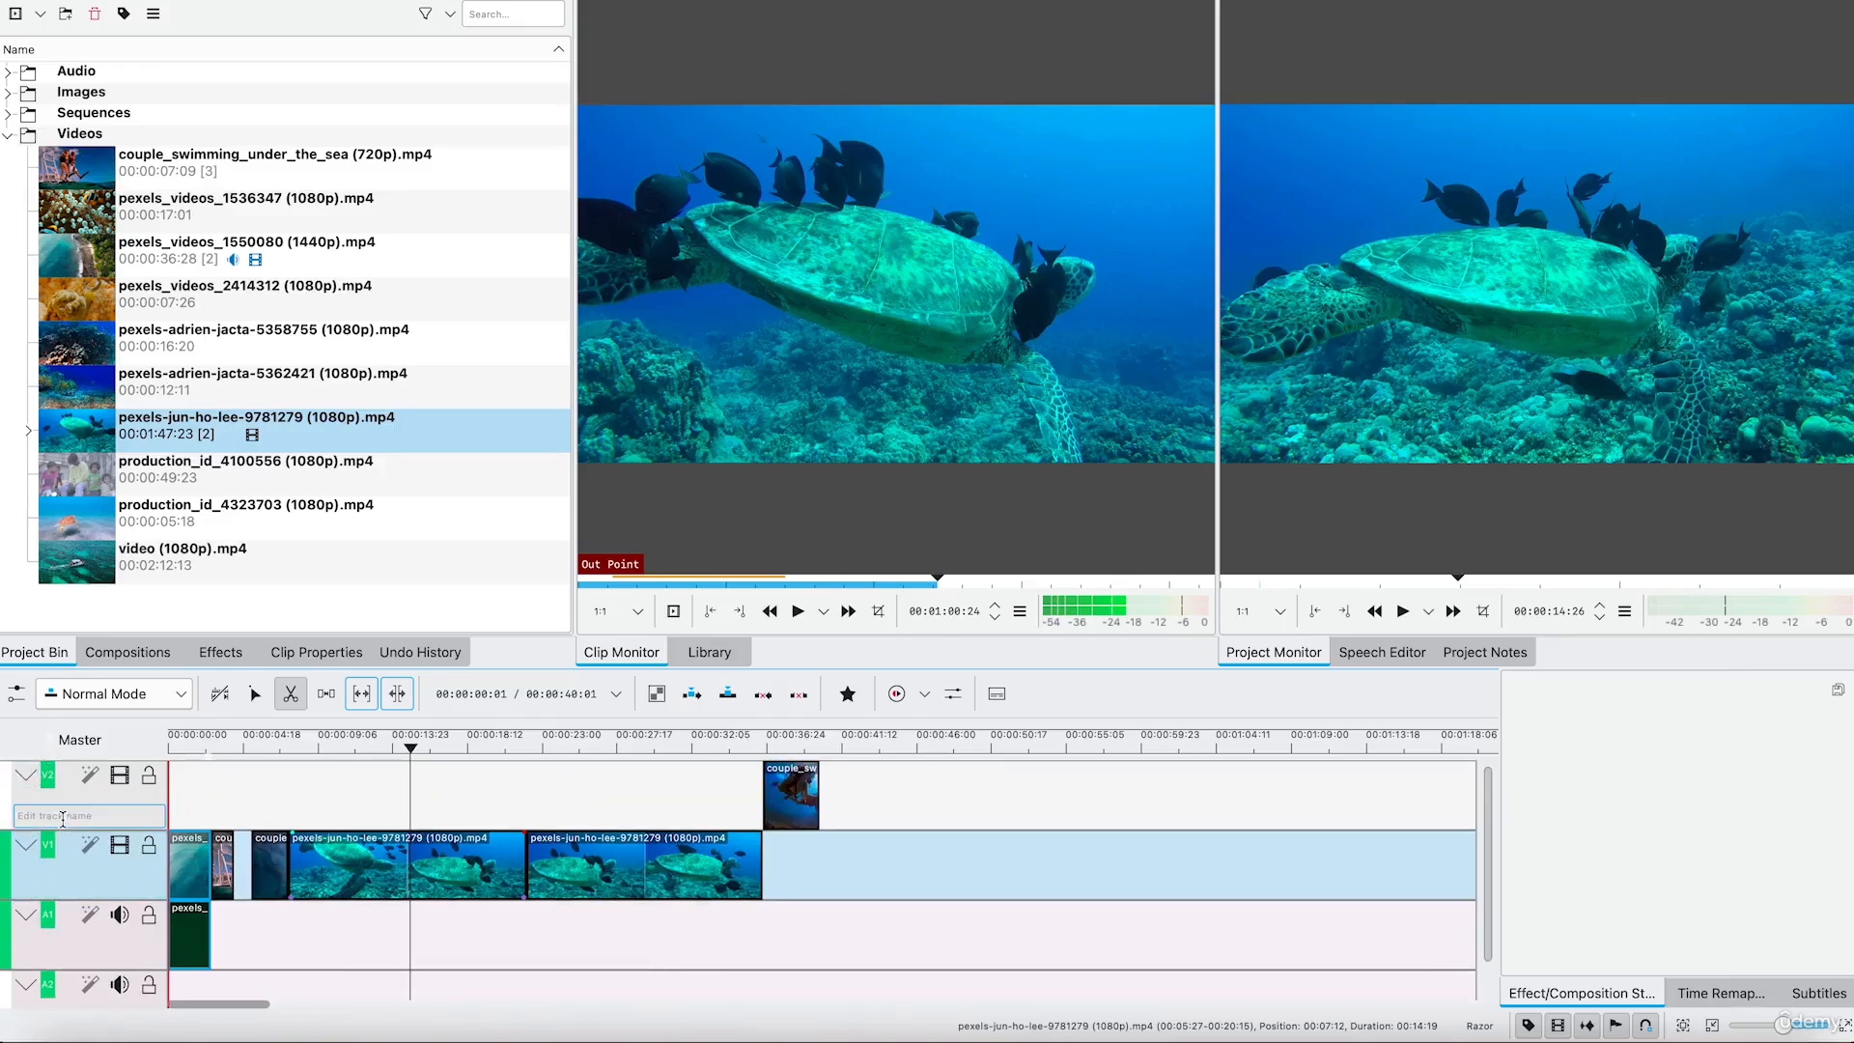
pyautogui.click(69, 817)
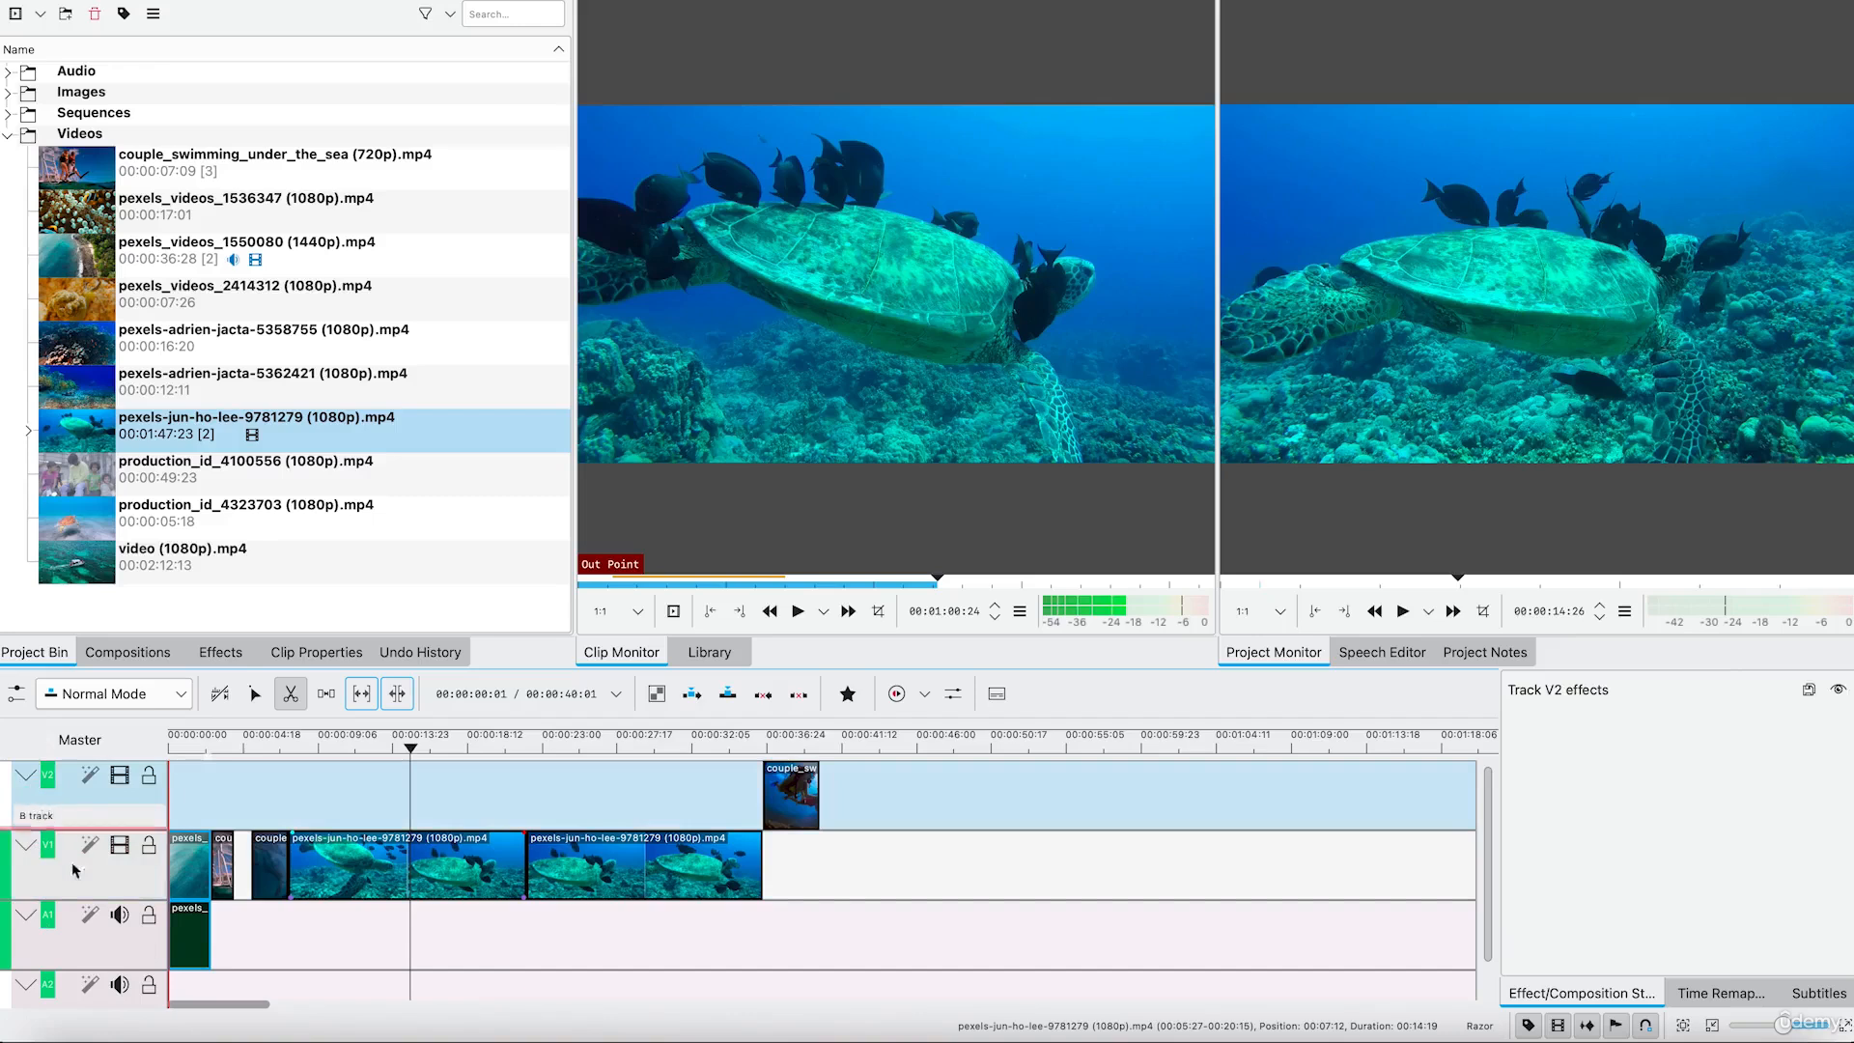
pyautogui.click(60, 951)
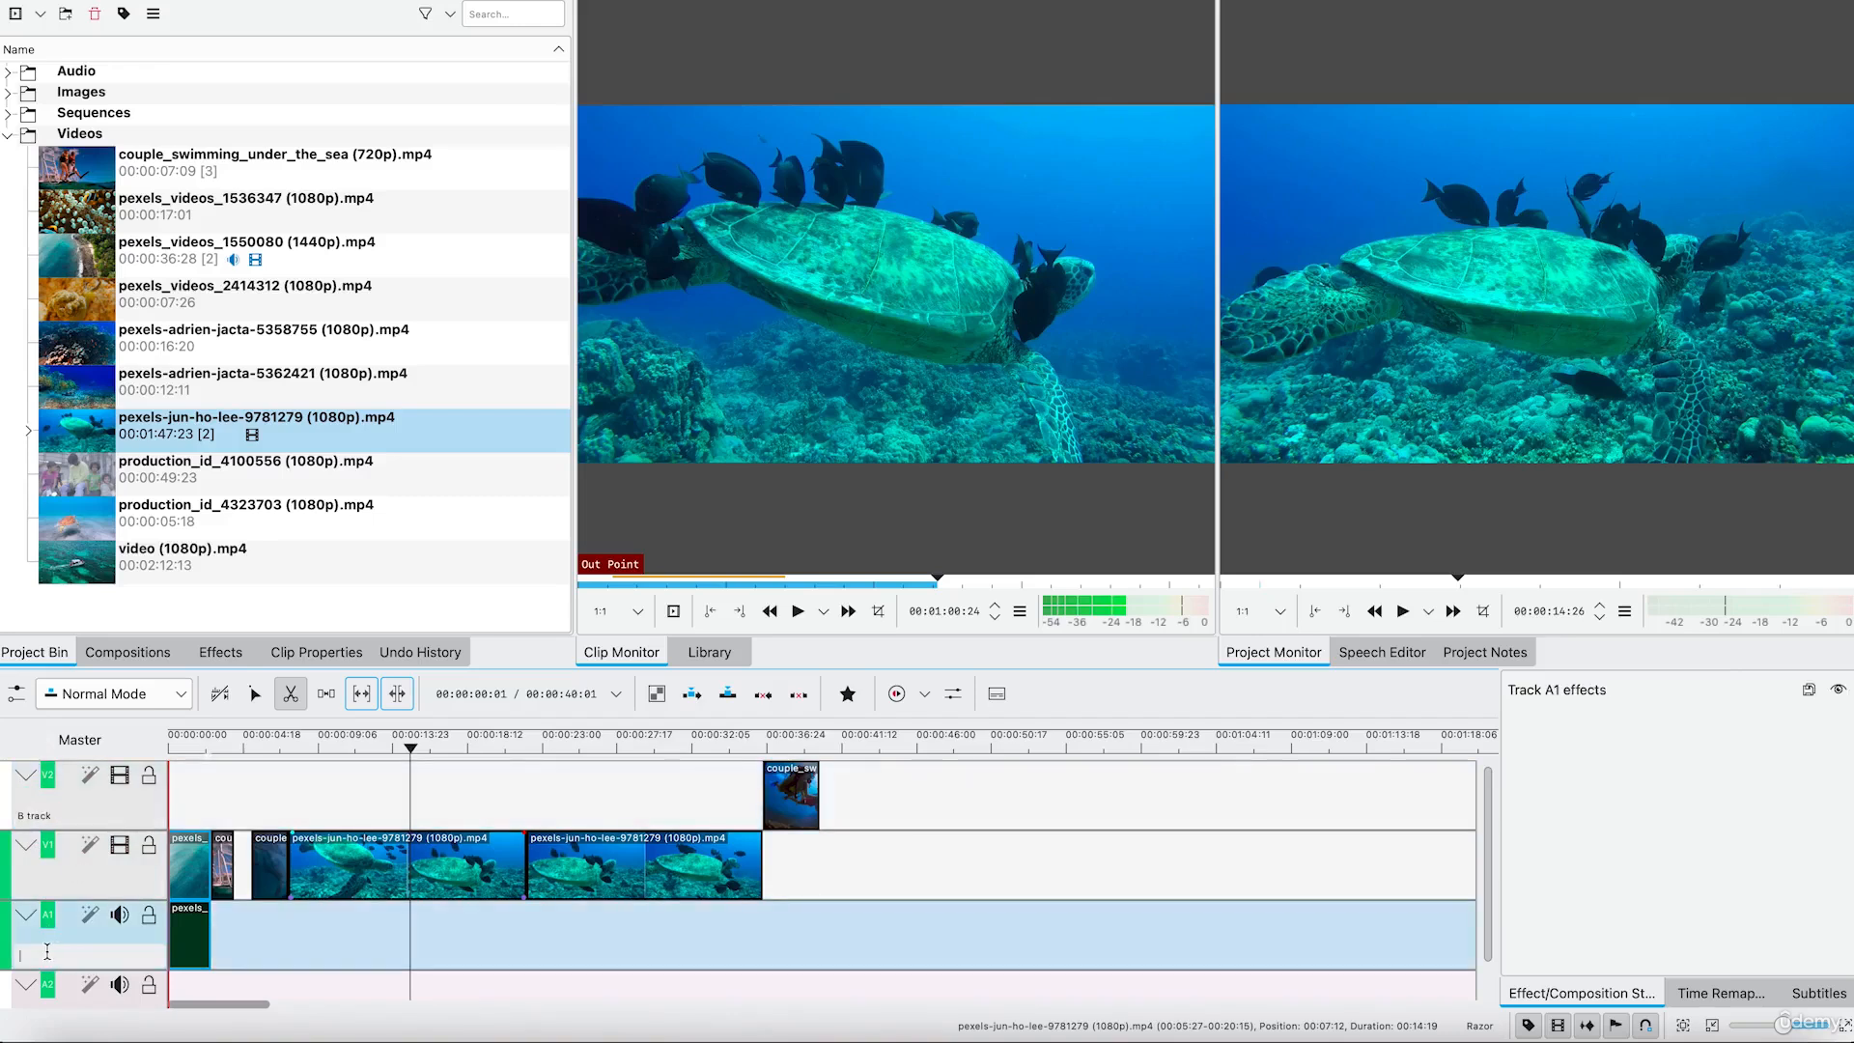
pyautogui.write('Audio track')
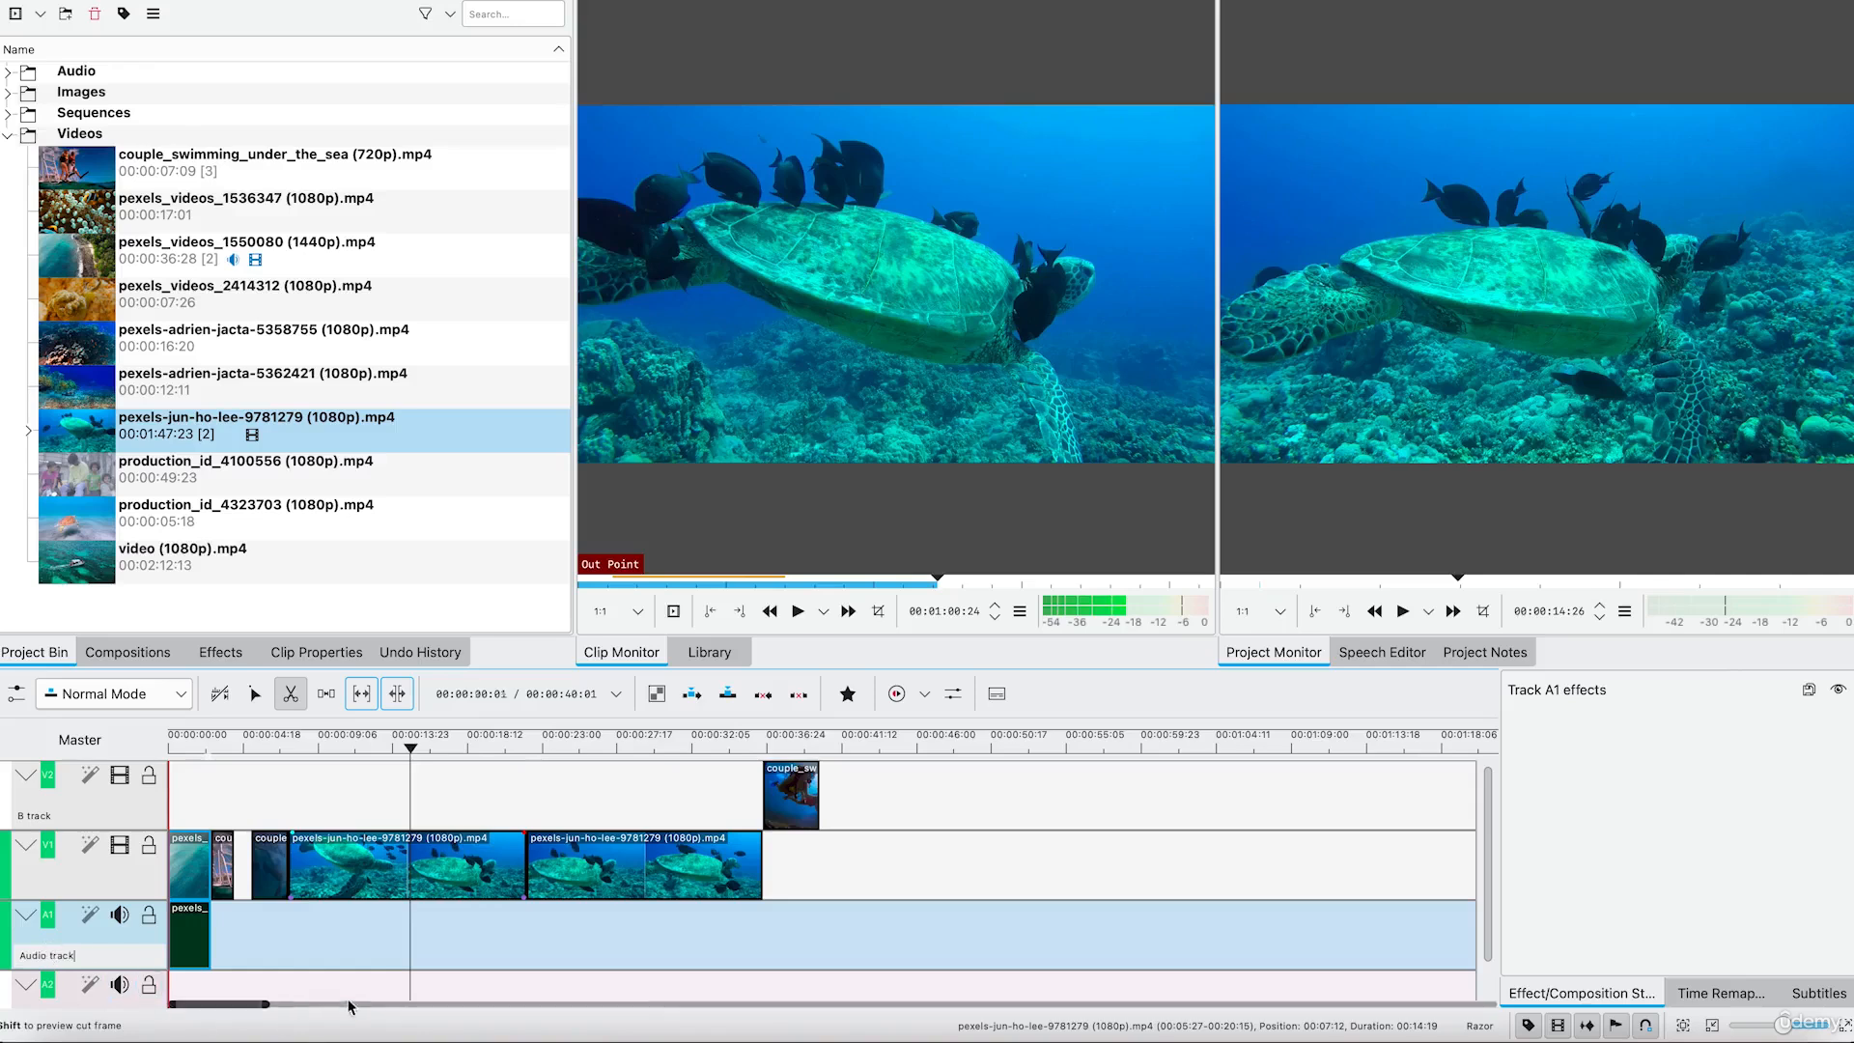
pyautogui.press('Return')
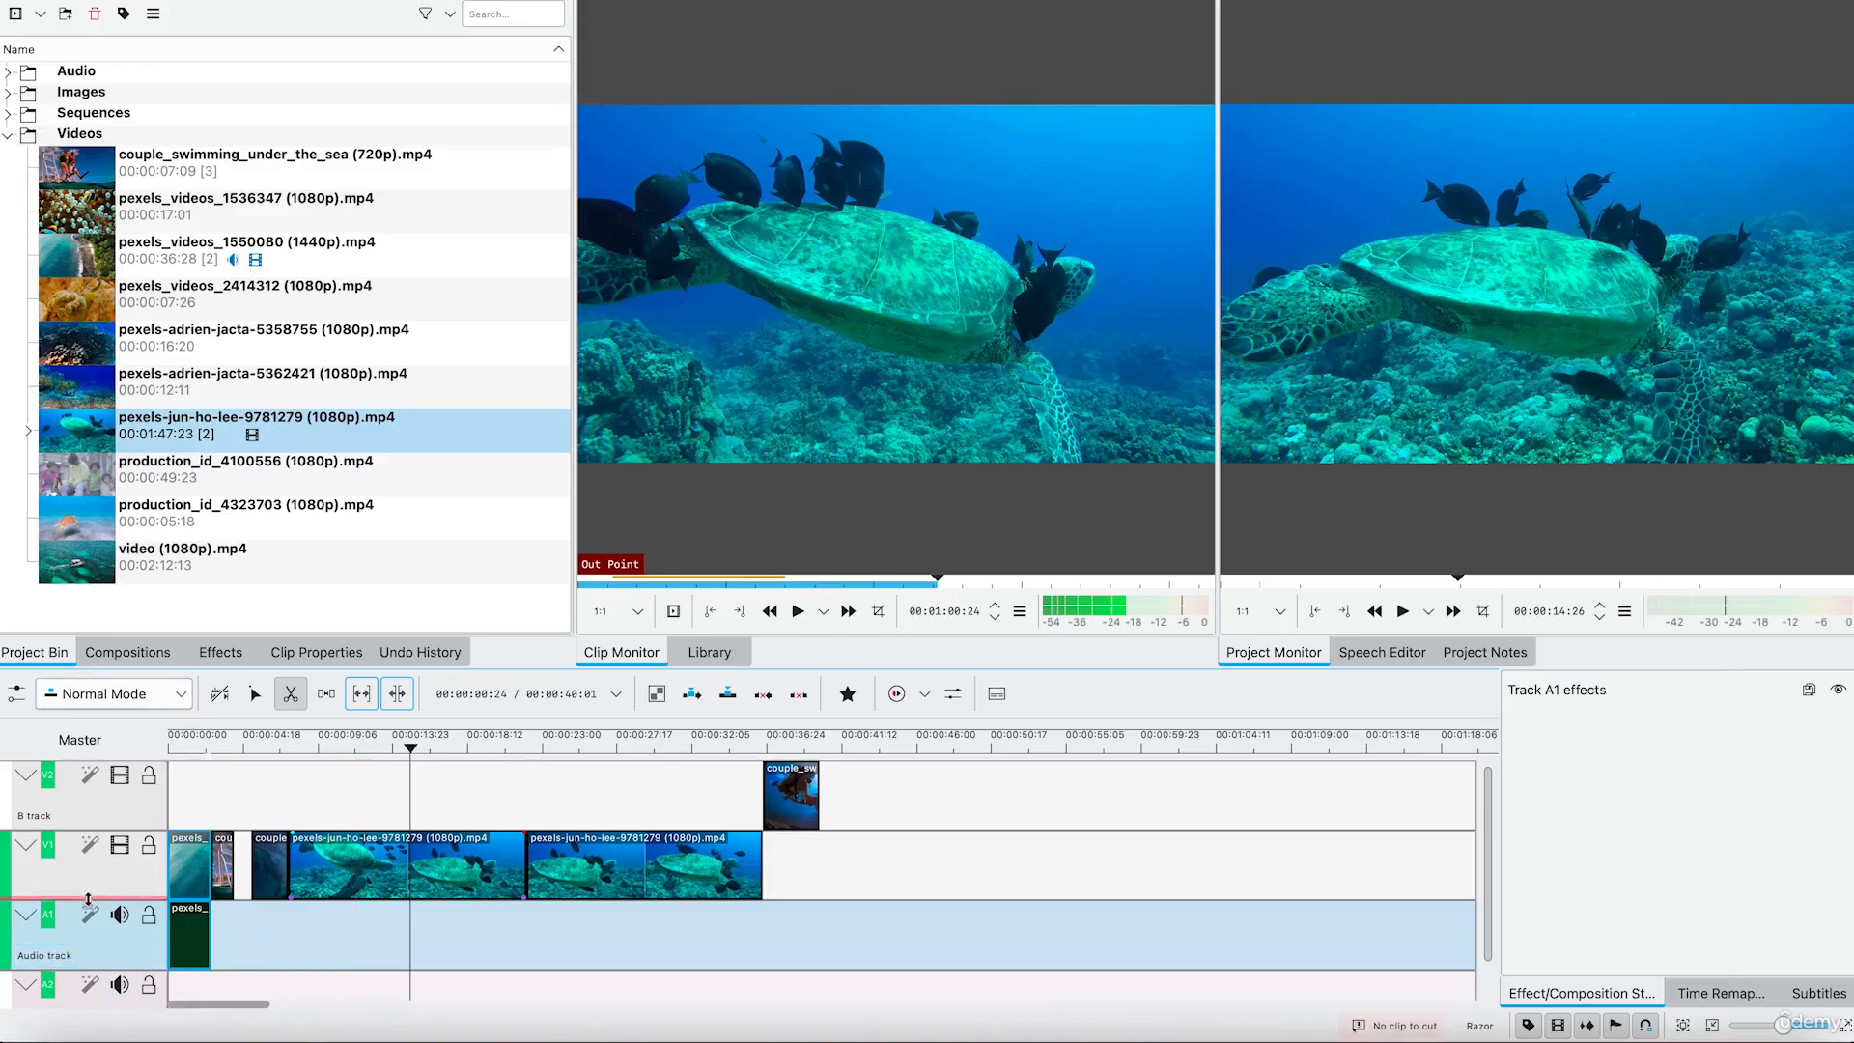
# - Examine the V2 track's management and thumbnail options, and the timeline preview rendering options
pyautogui.rightClick(126, 801)
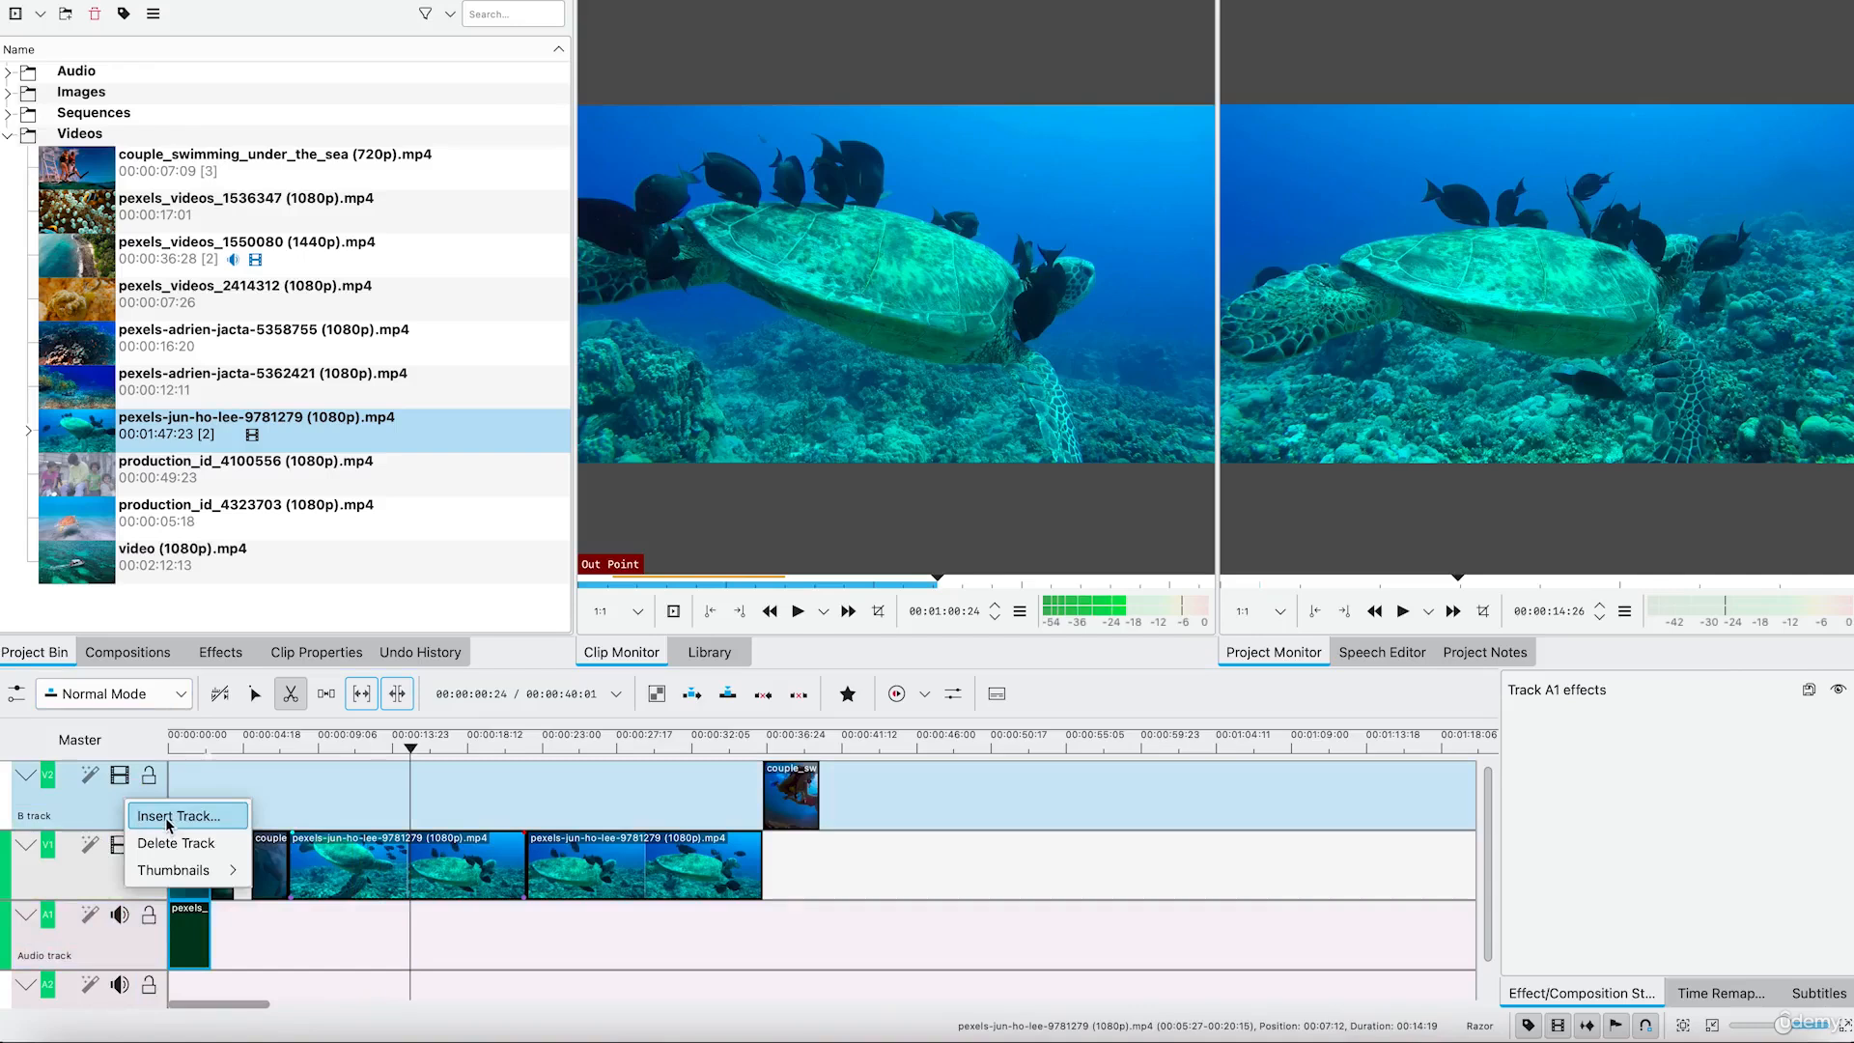
pyautogui.moveTo(201, 874)
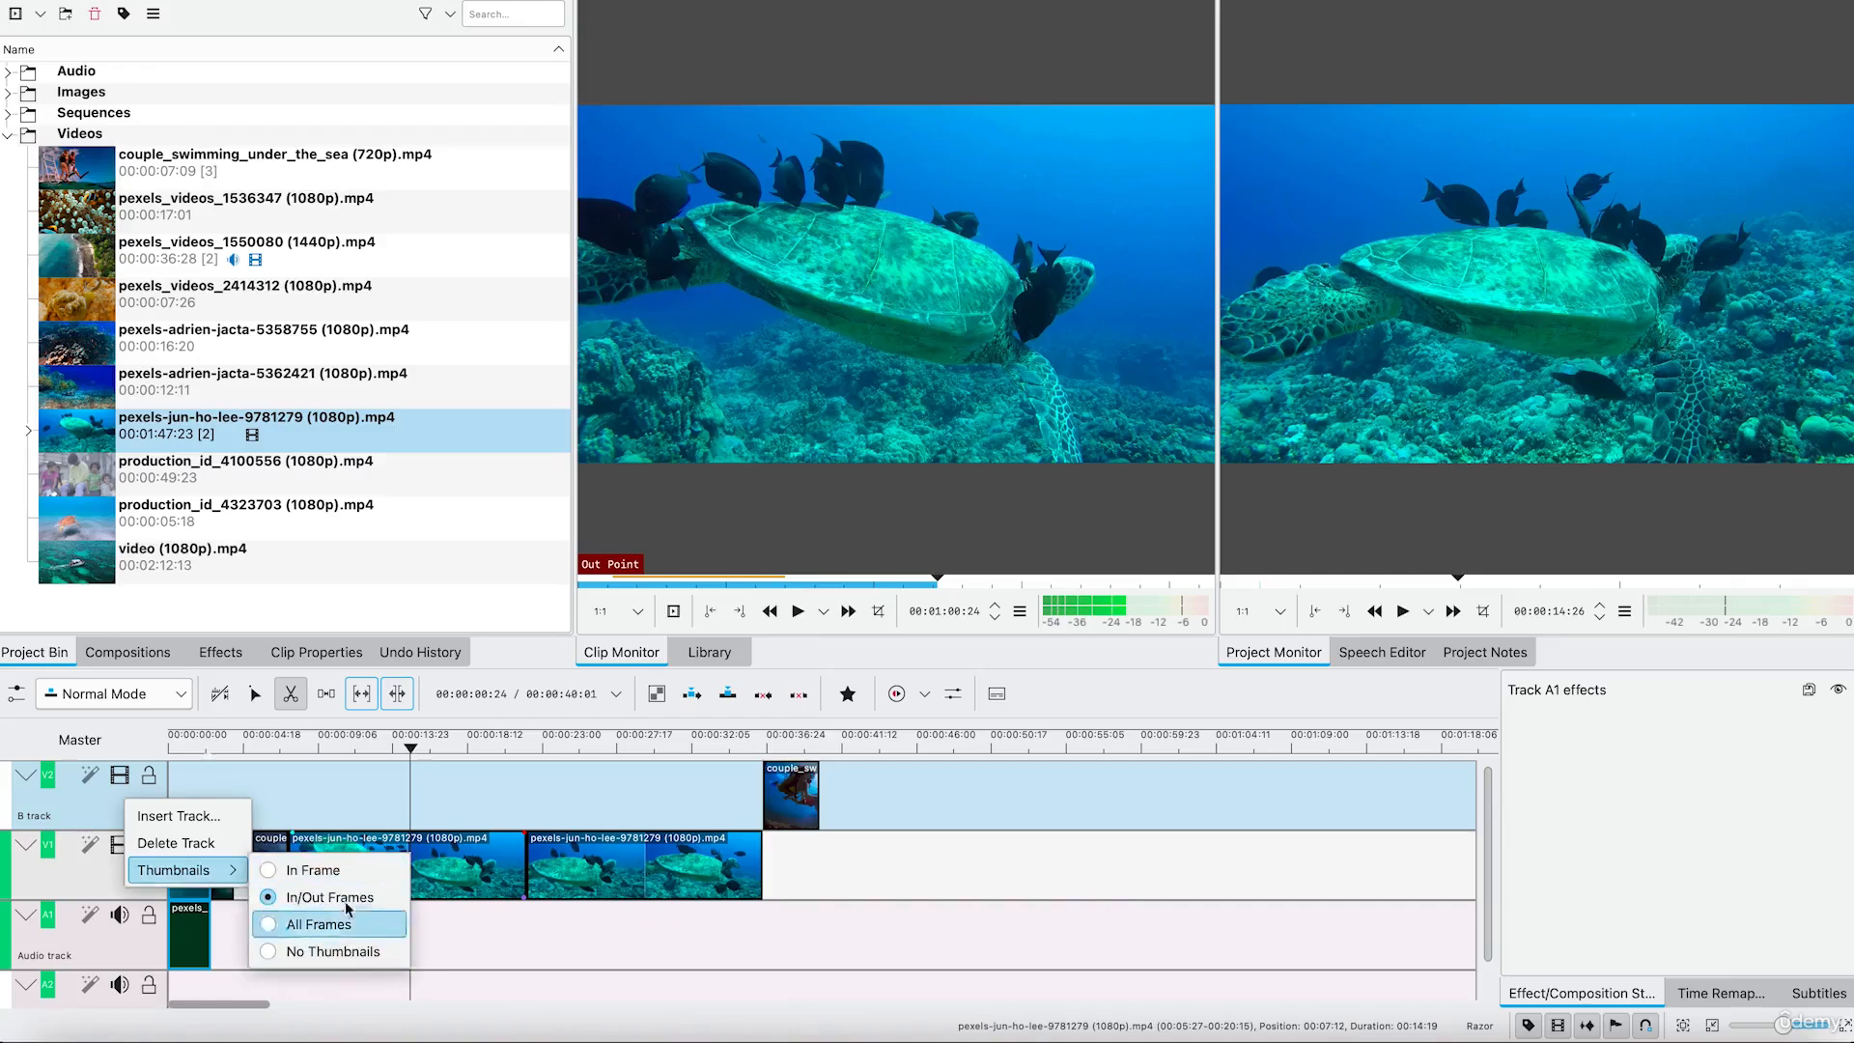
pyautogui.click(772, 964)
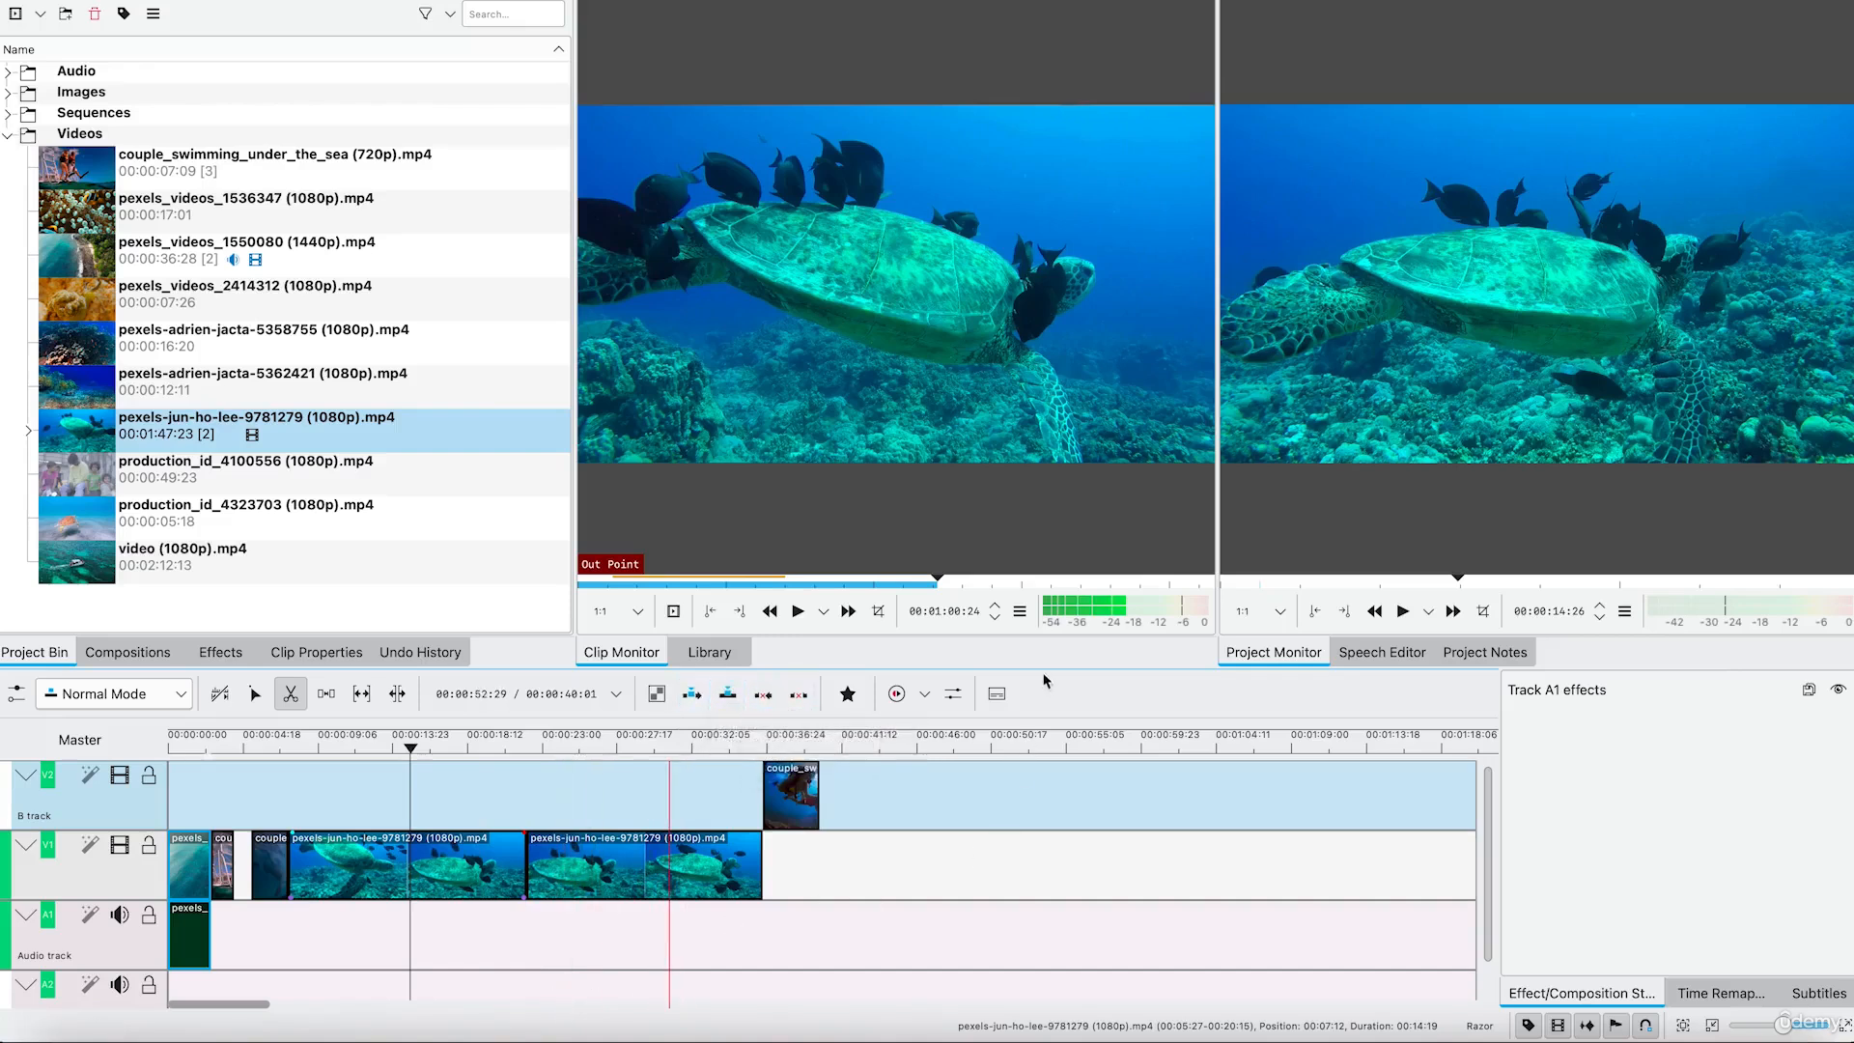
pyautogui.click(927, 693)
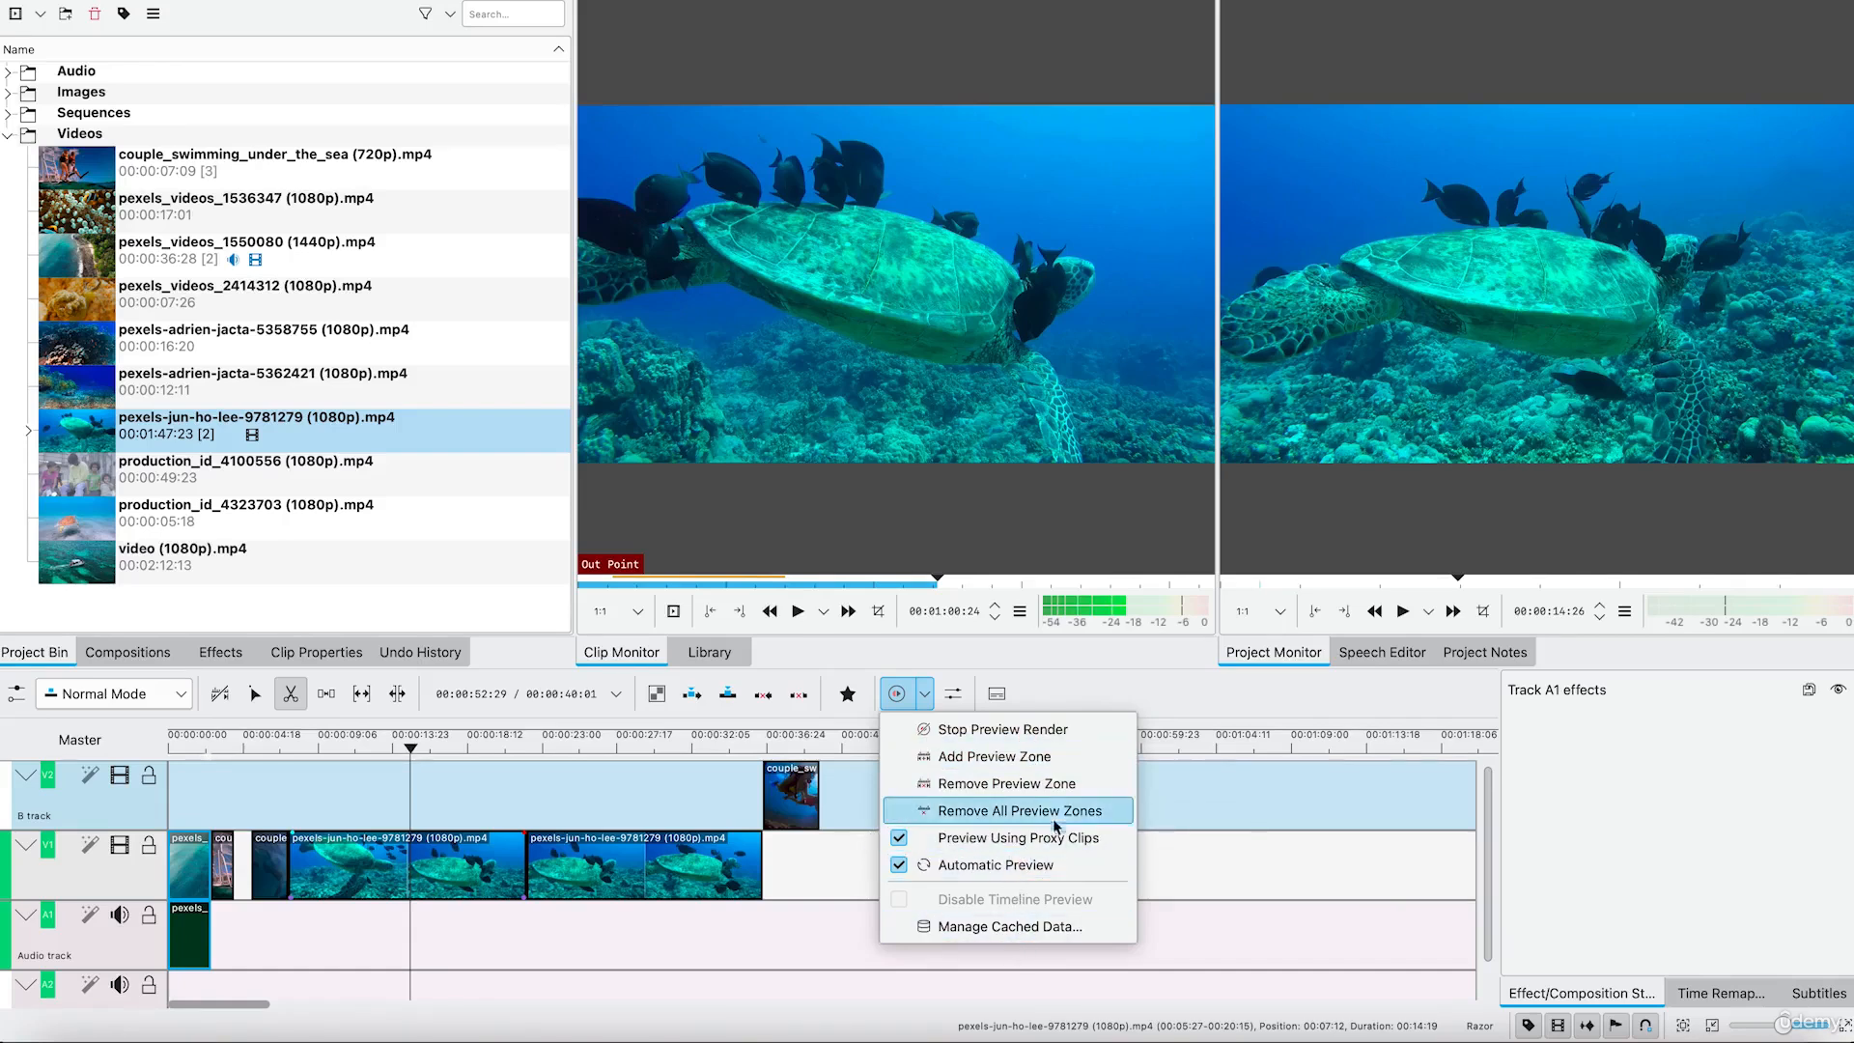
pyautogui.click(1222, 881)
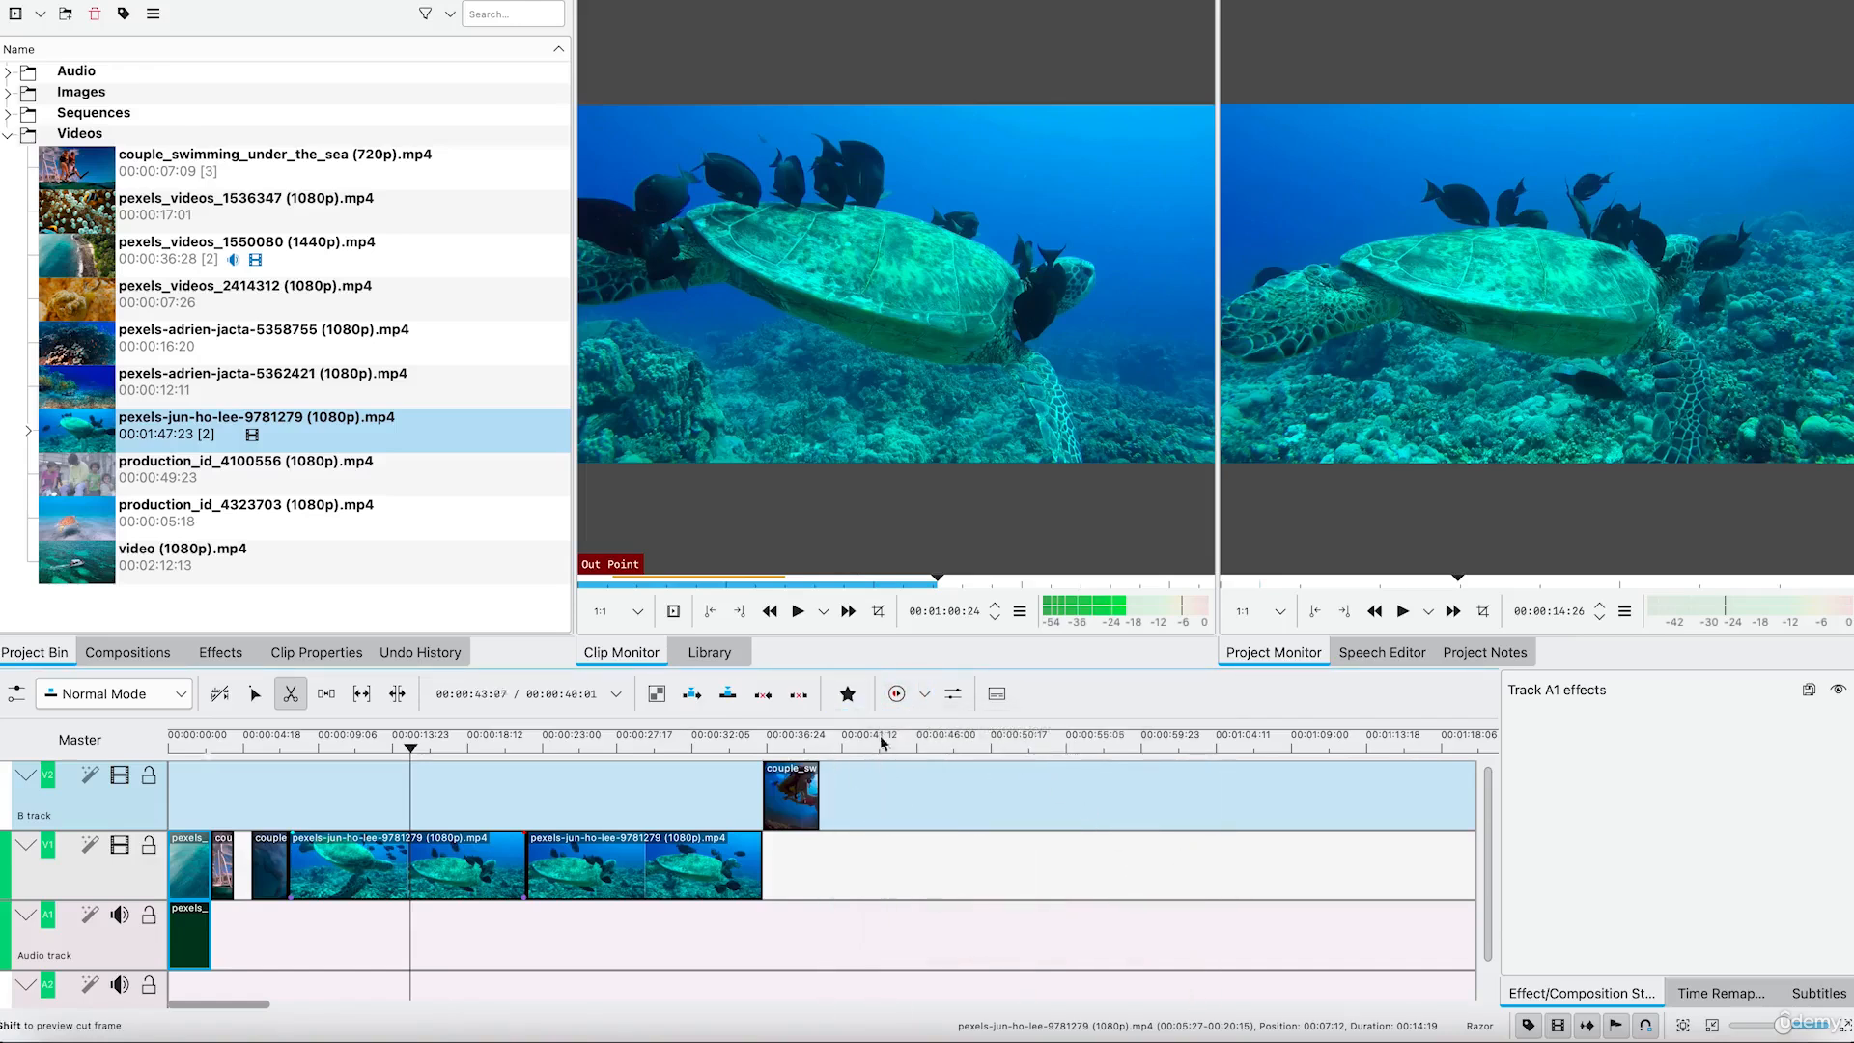
# - Display the audio mixer, and briefly show the subtitle track before hiding it again
pyautogui.click(959, 700)
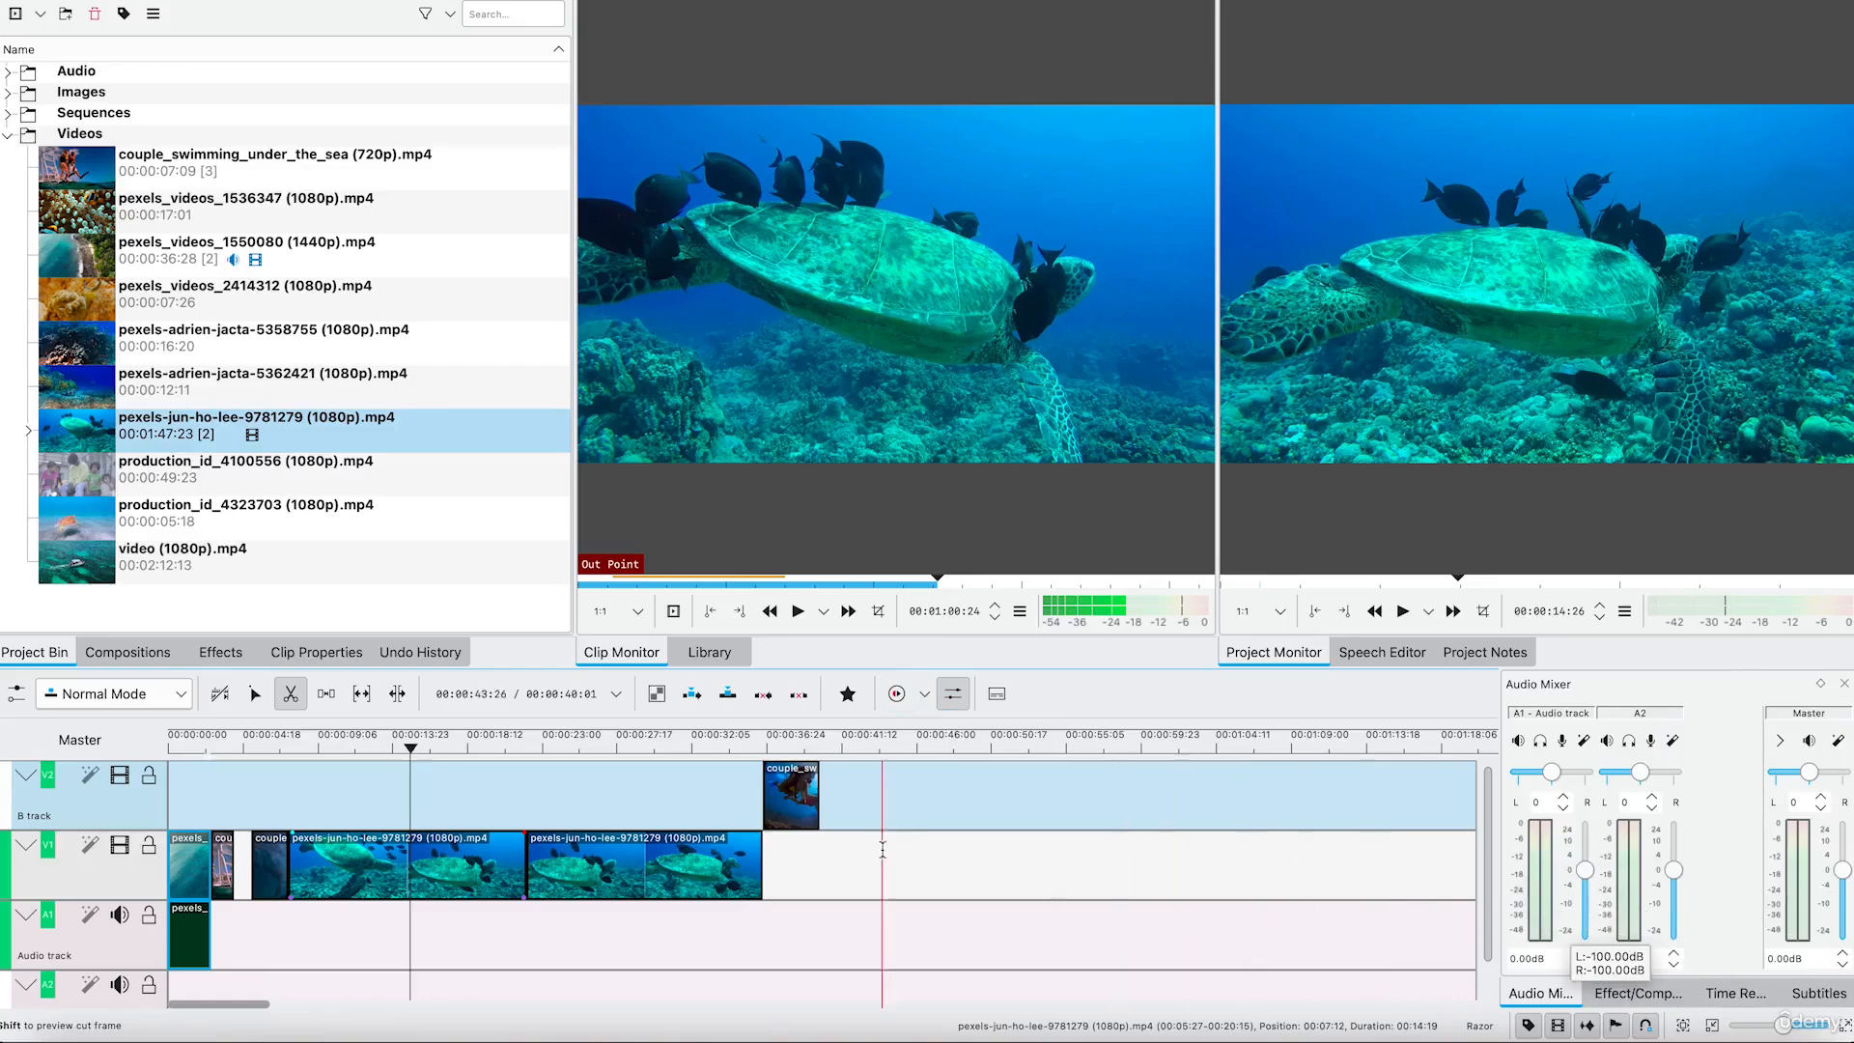
pyautogui.click(997, 694)
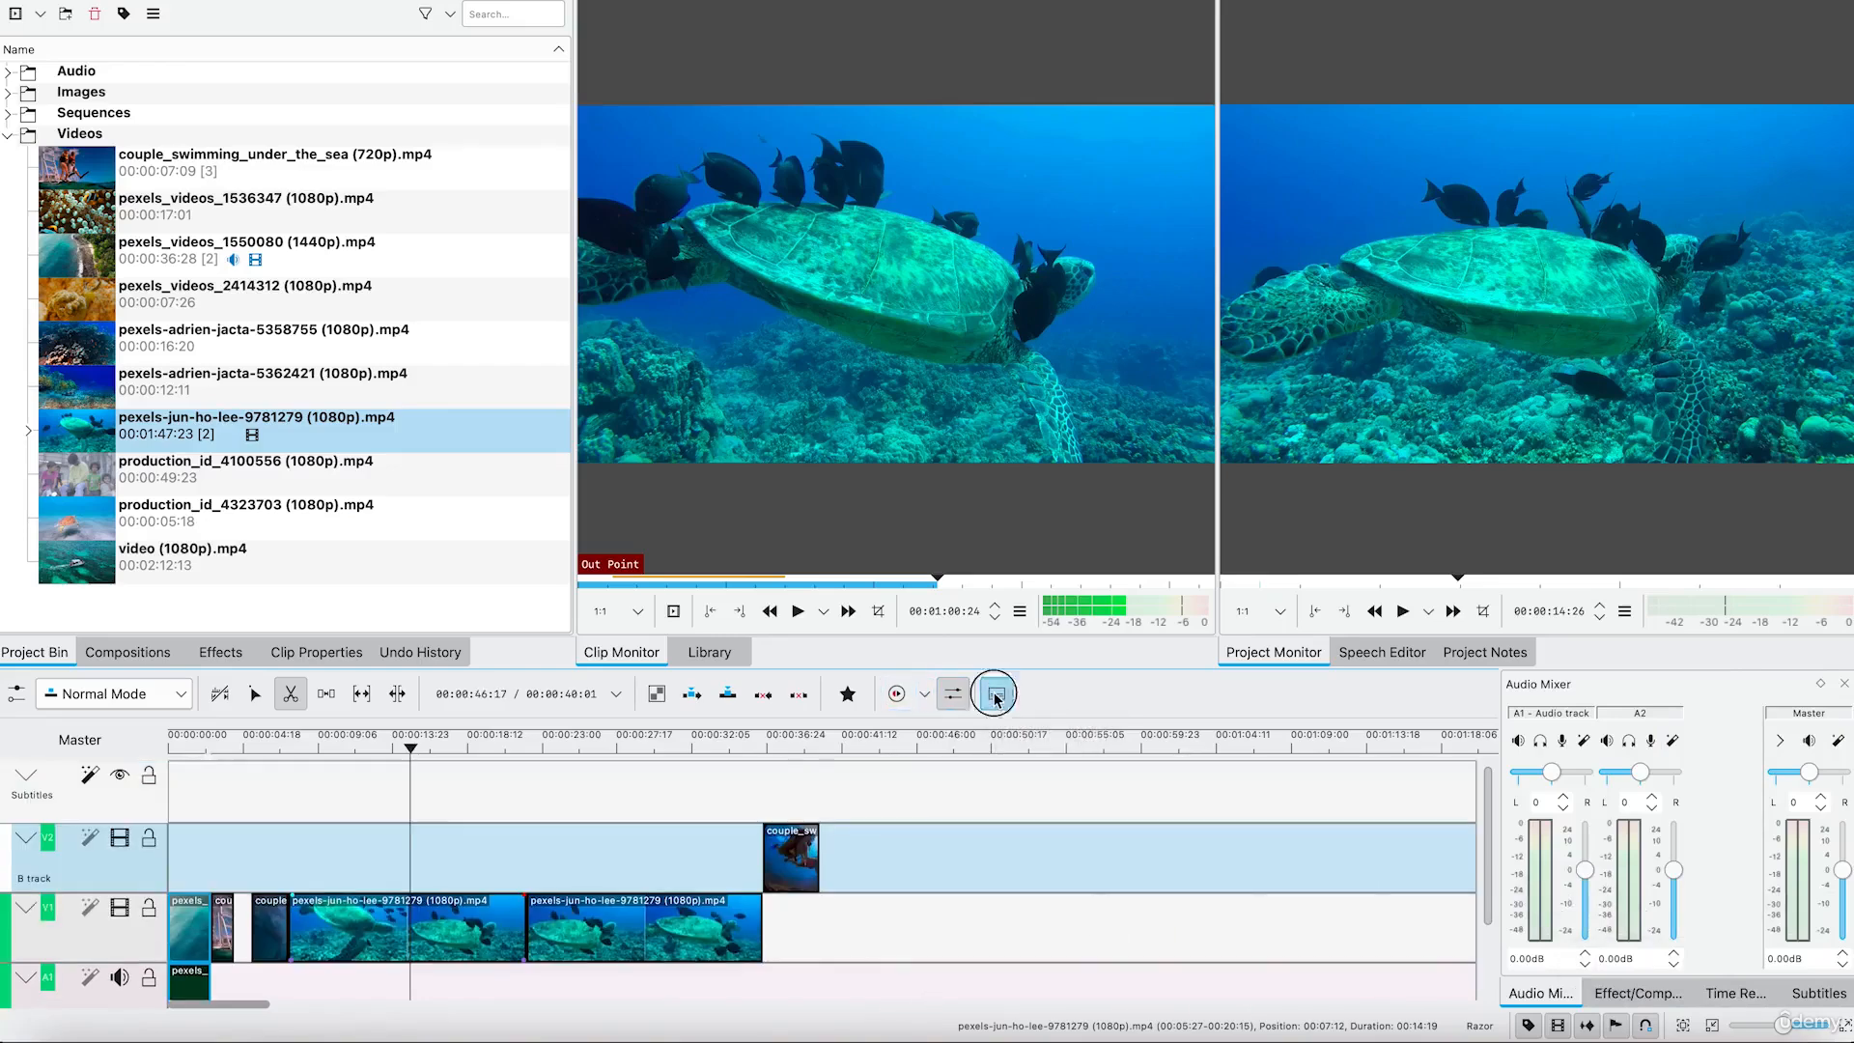
pyautogui.click(997, 694)
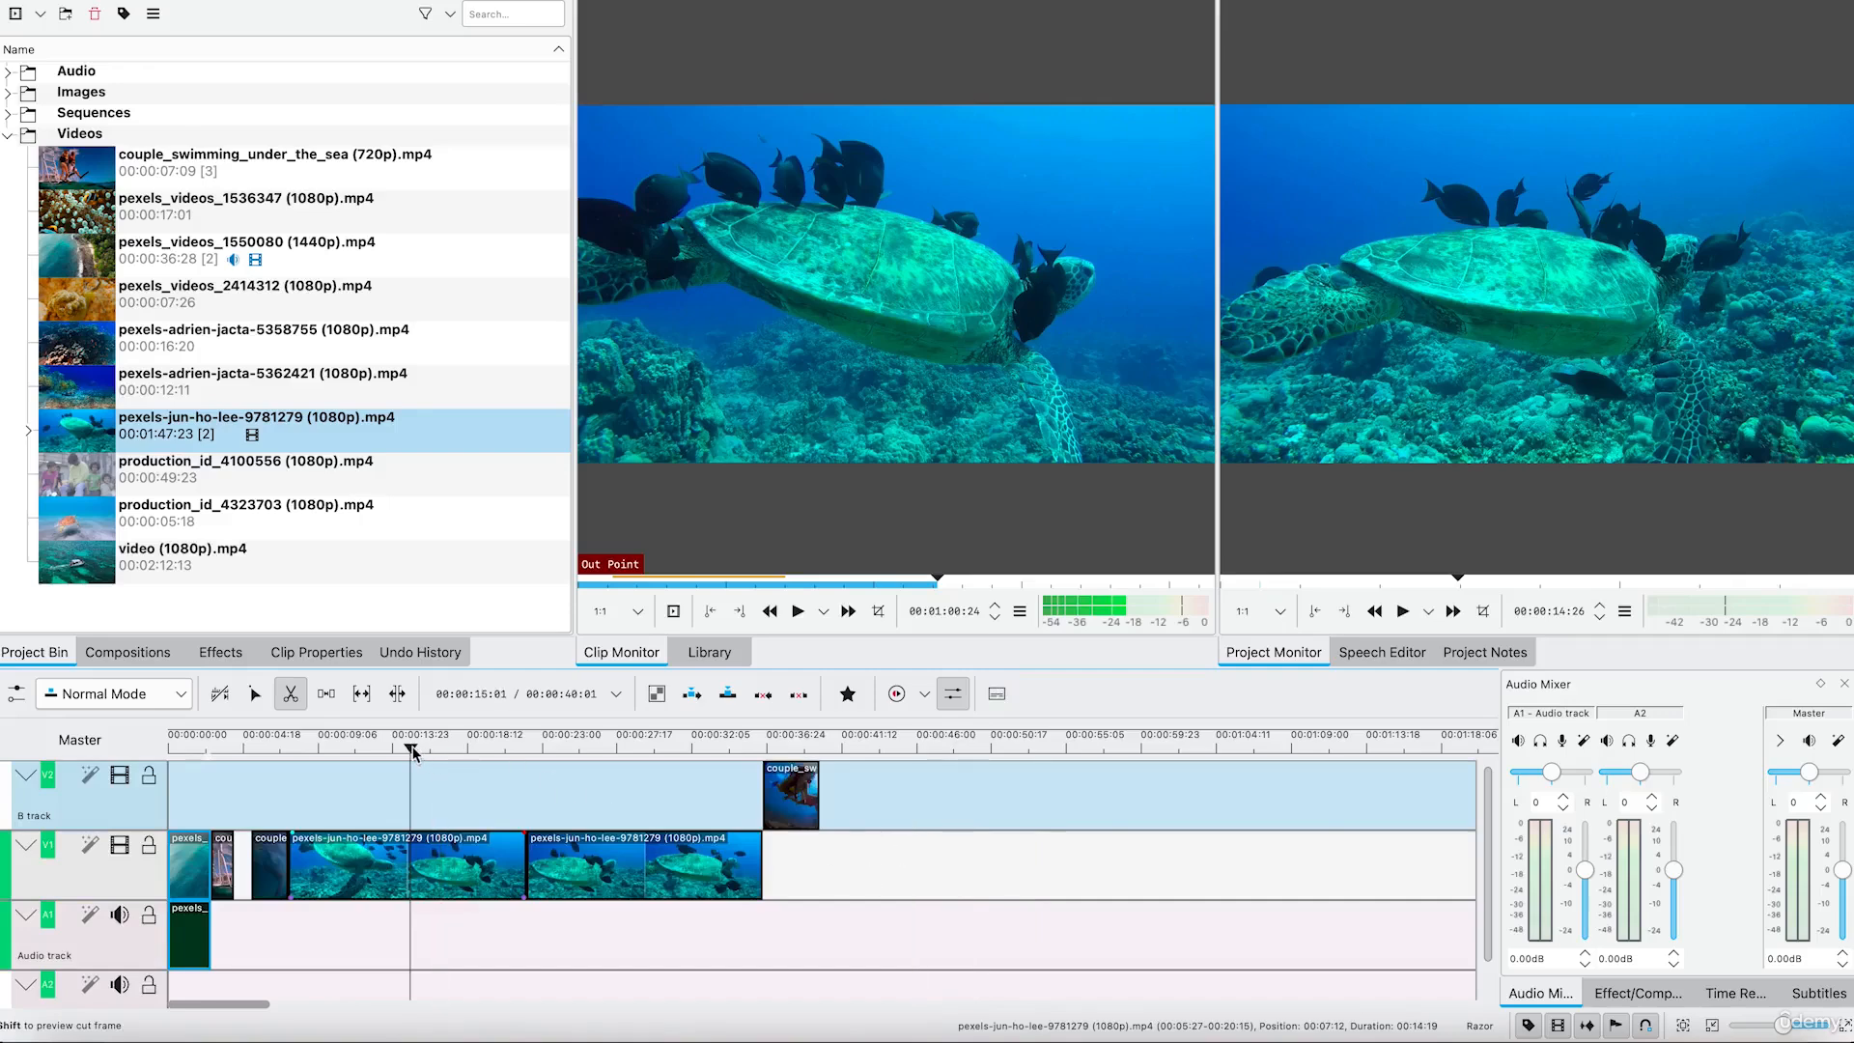
# - Move the playhead to 00:00:17:16 and try splitting the couple_swimming clip on V2 in half with the Razor tool
pyautogui.moveTo(413, 753); pyautogui.dragTo(455, 760)
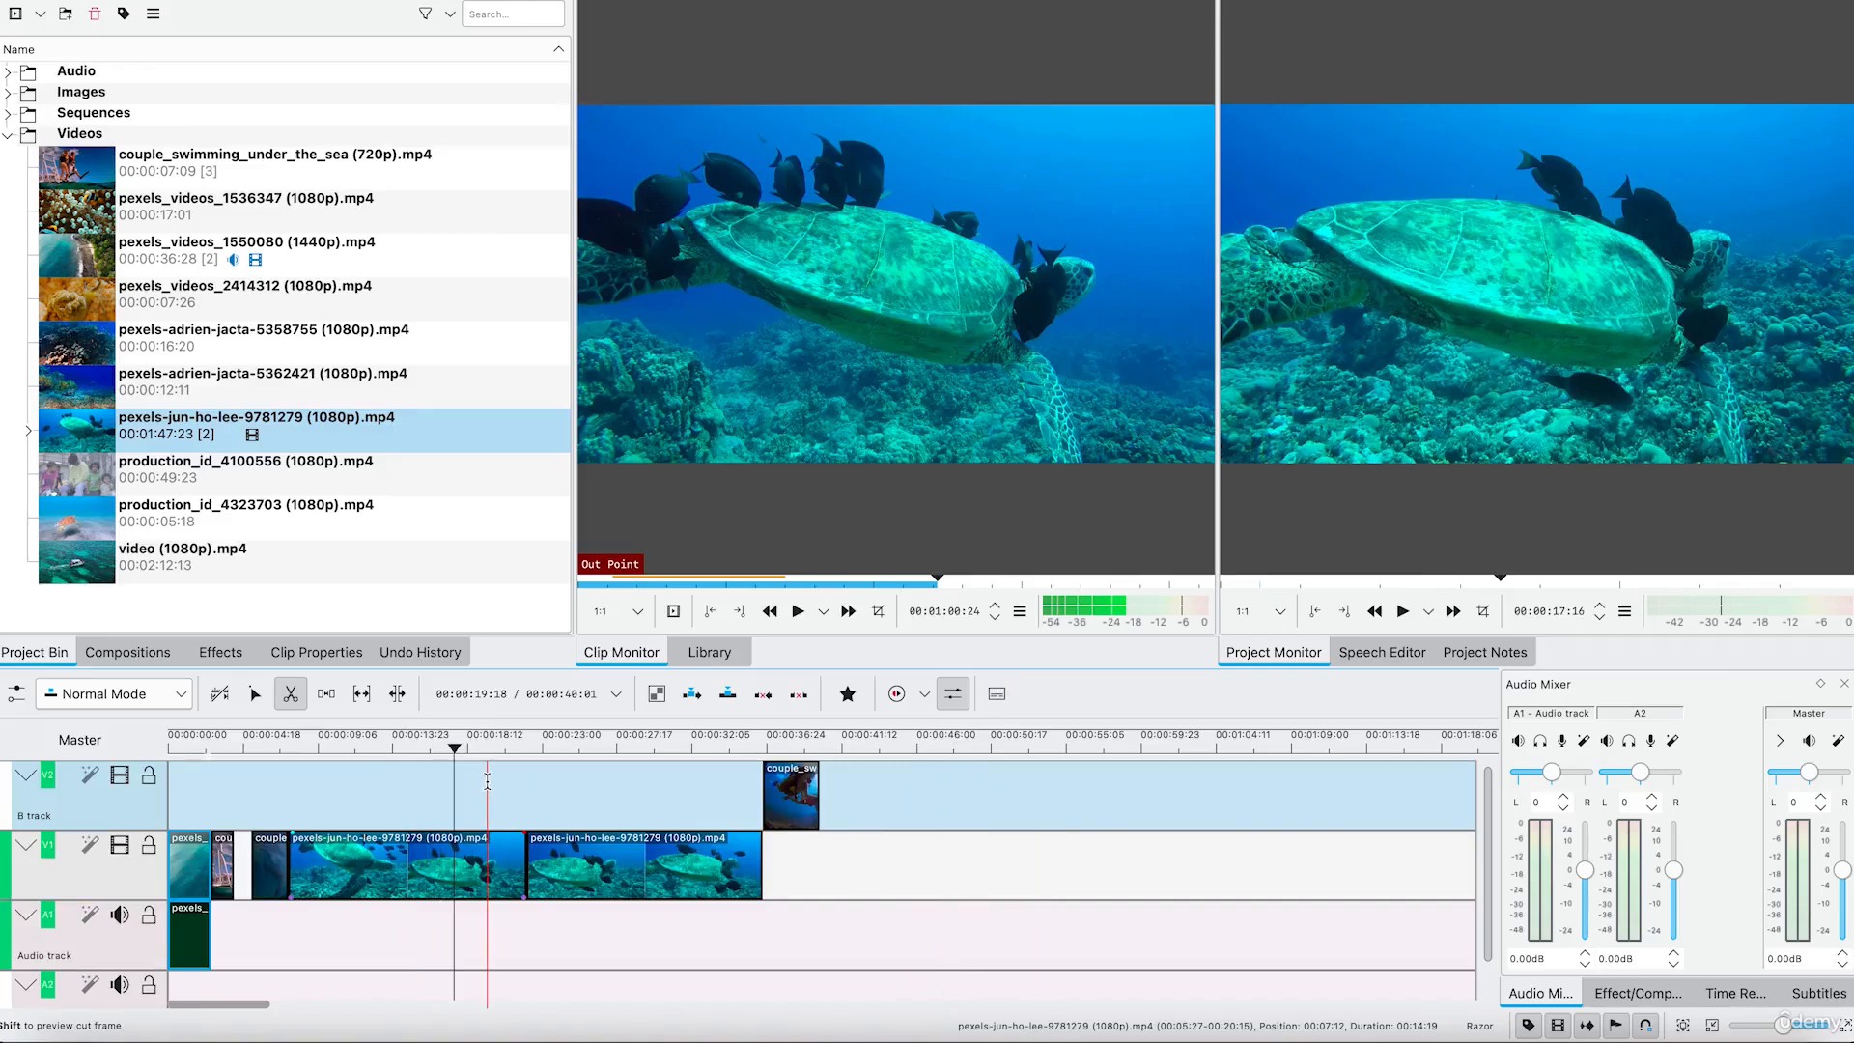
pyautogui.click(792, 796)
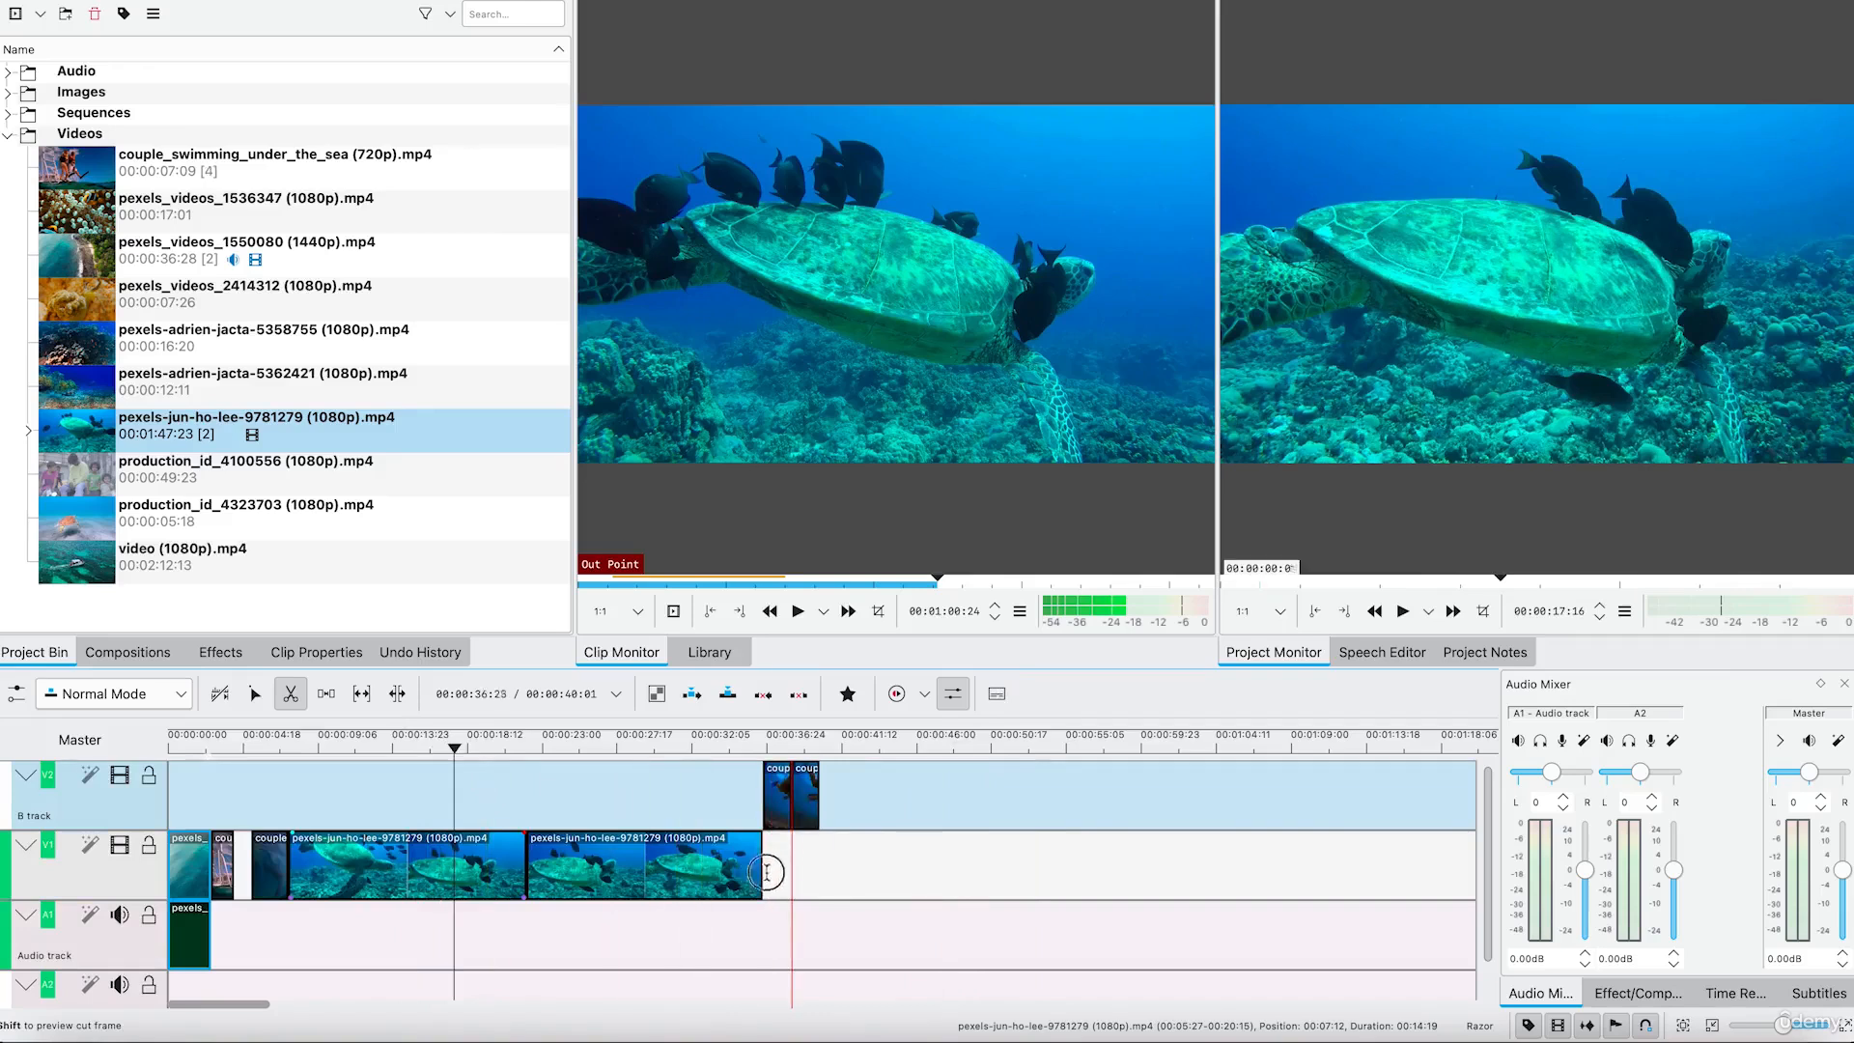
pyautogui.click(256, 694)
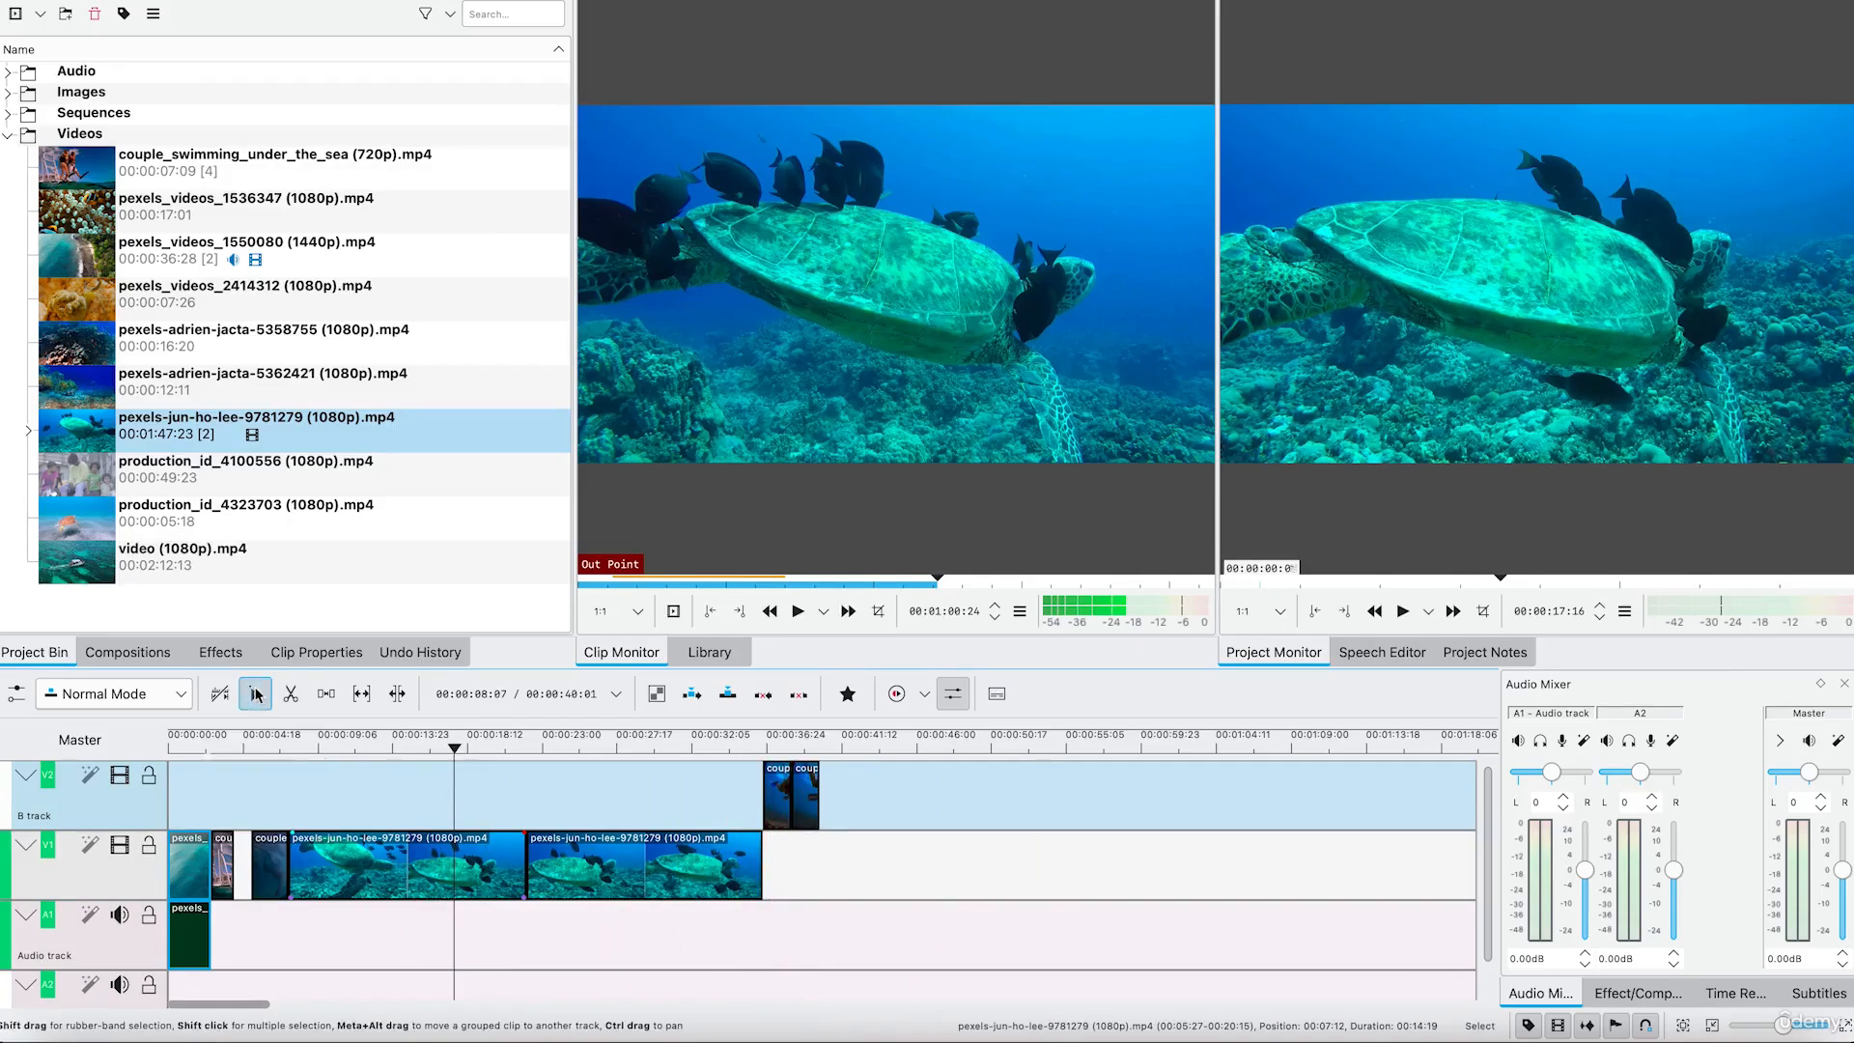
# - Move the whole couple_swimming clip from V2 to V1, directly after the second turtle clip
pyautogui.click(702, 870)
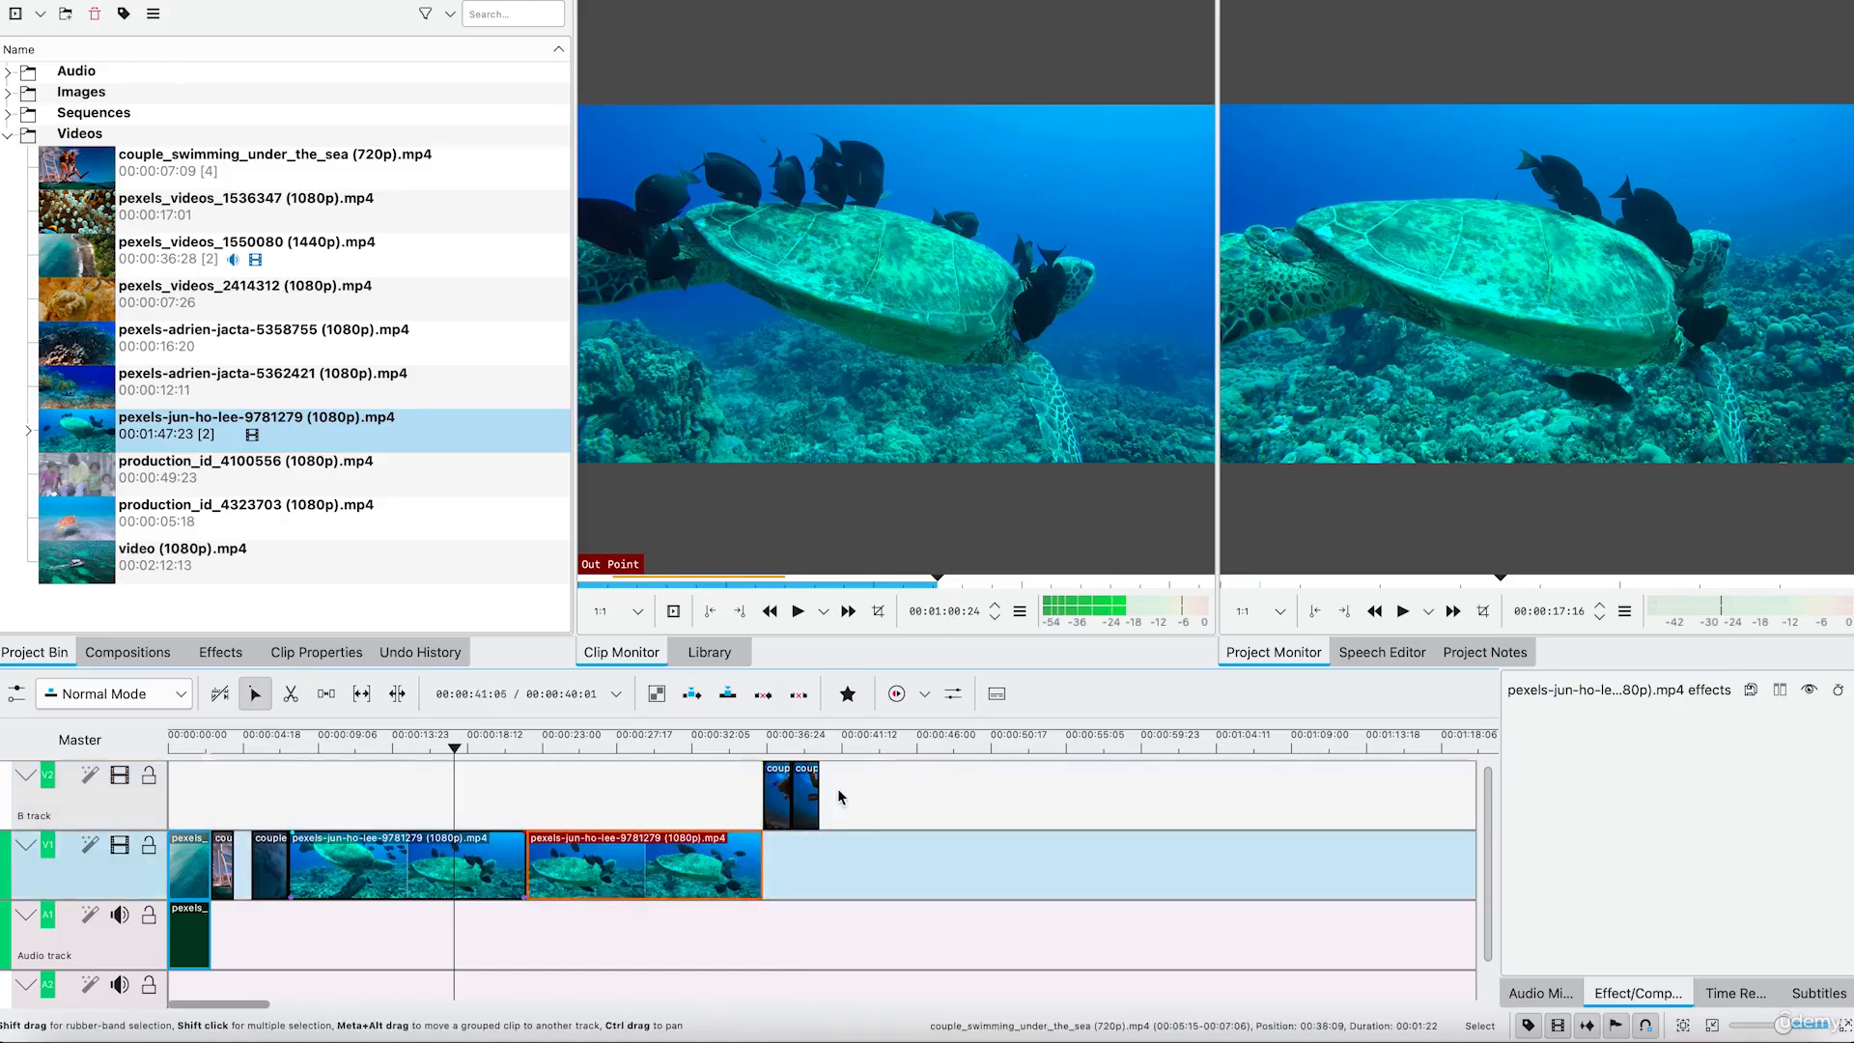
pyautogui.moveTo(801, 797); pyautogui.dragTo(809, 874)
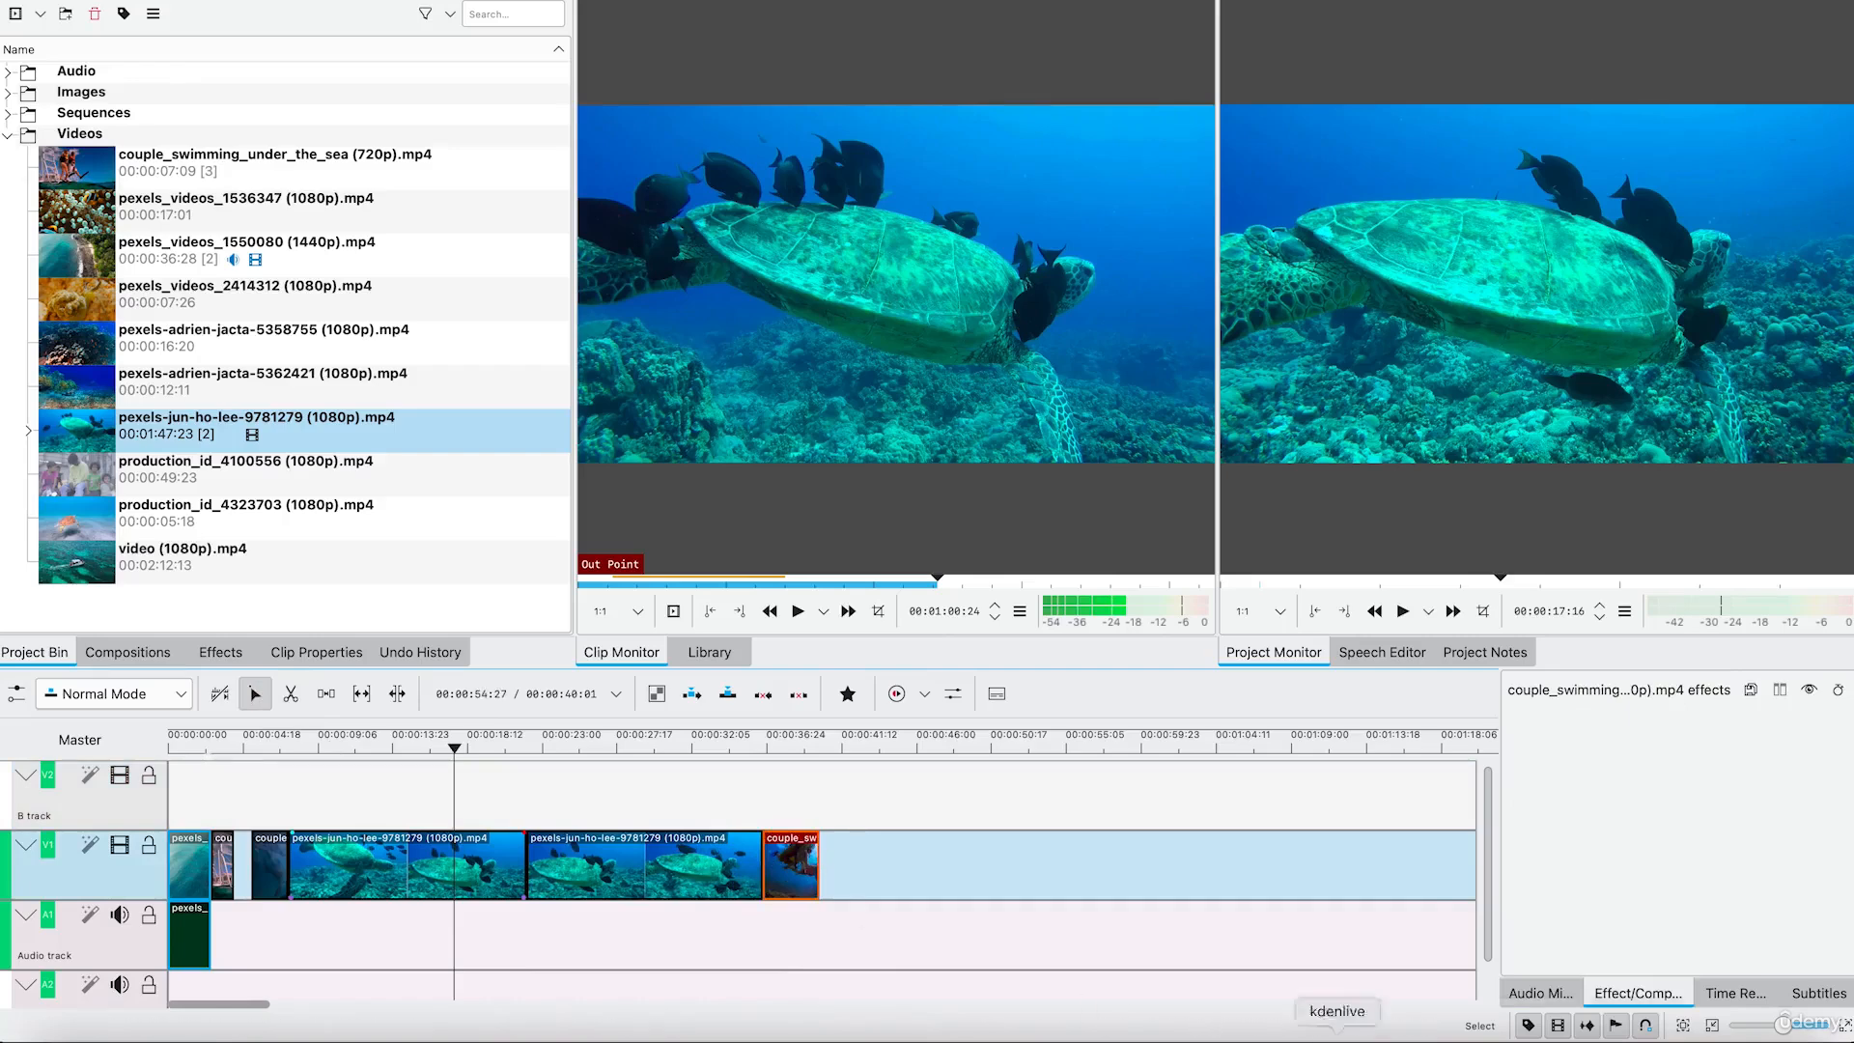
# - Add a default 3-second fade-out to the last couple_swimming clip on V1 and scrub from 00:00:38:00 to its end to preview it
pyautogui.moveTo(1784, 1025); pyautogui.dragTo(1792, 1031)
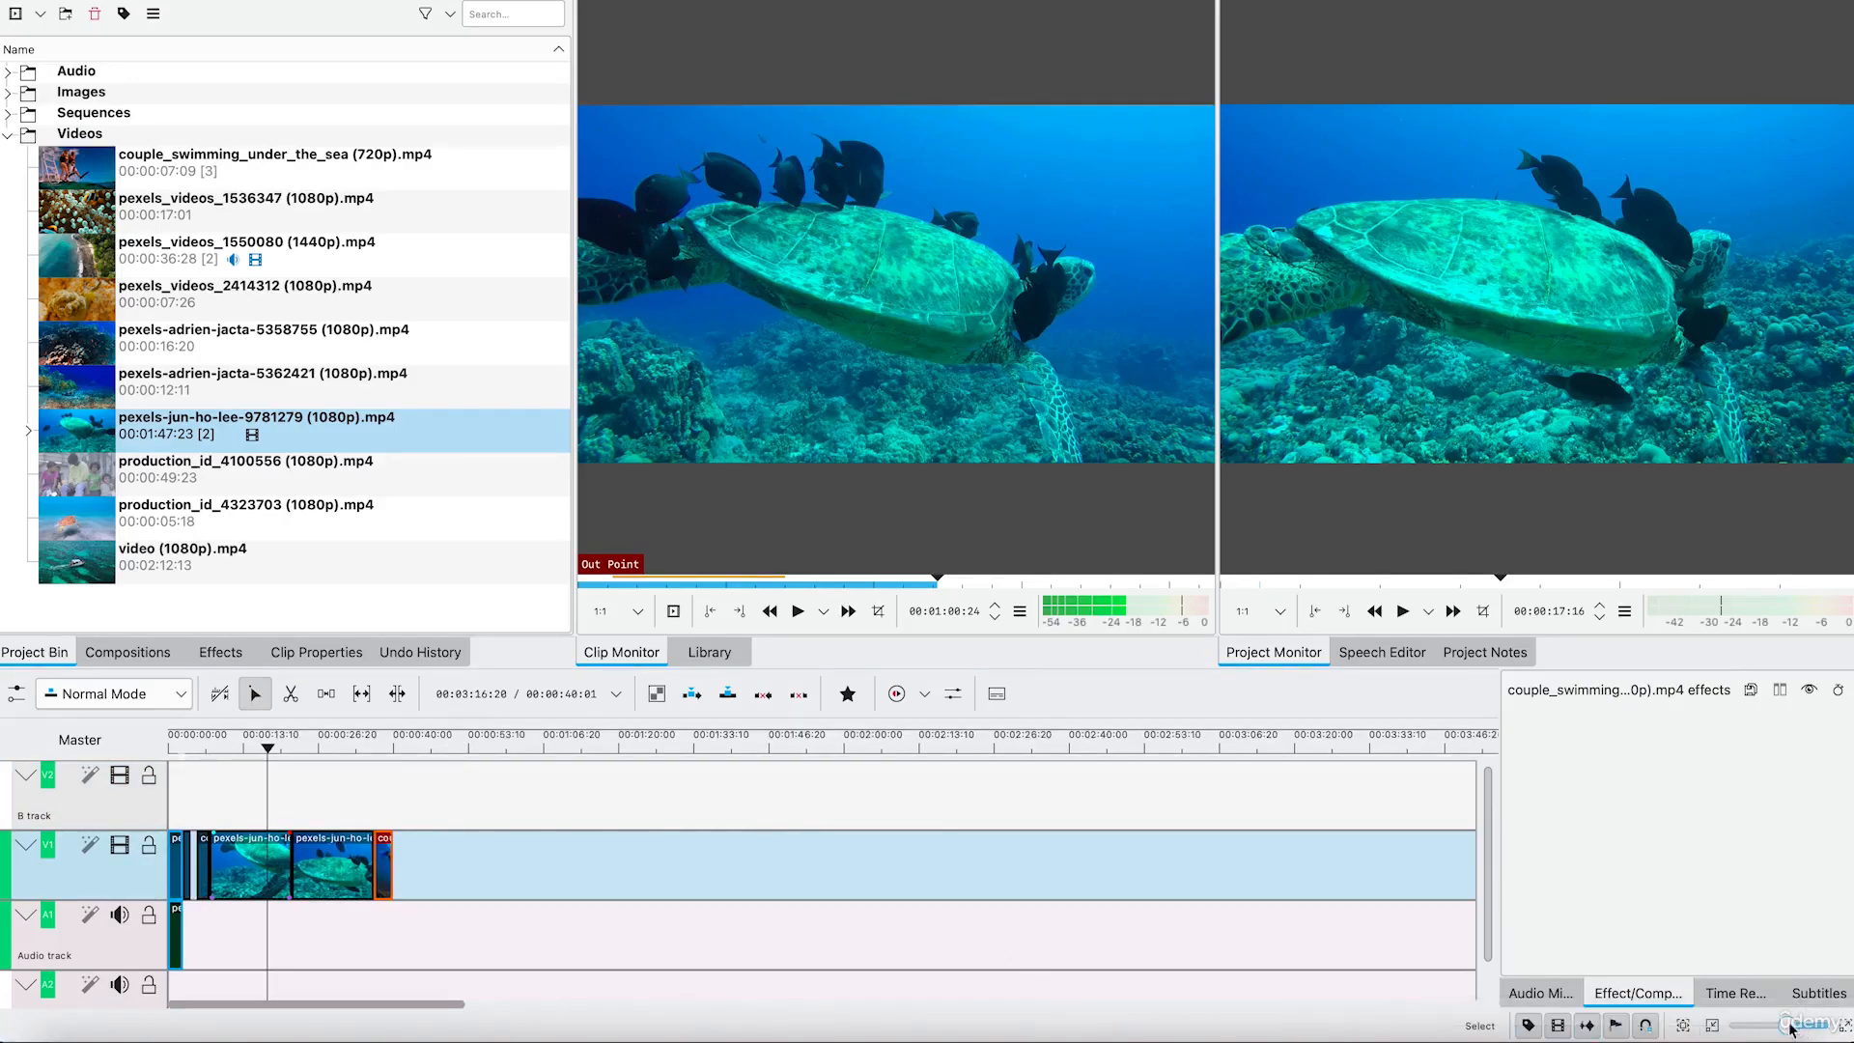
pyautogui.scroll(3, 1790, 1029)
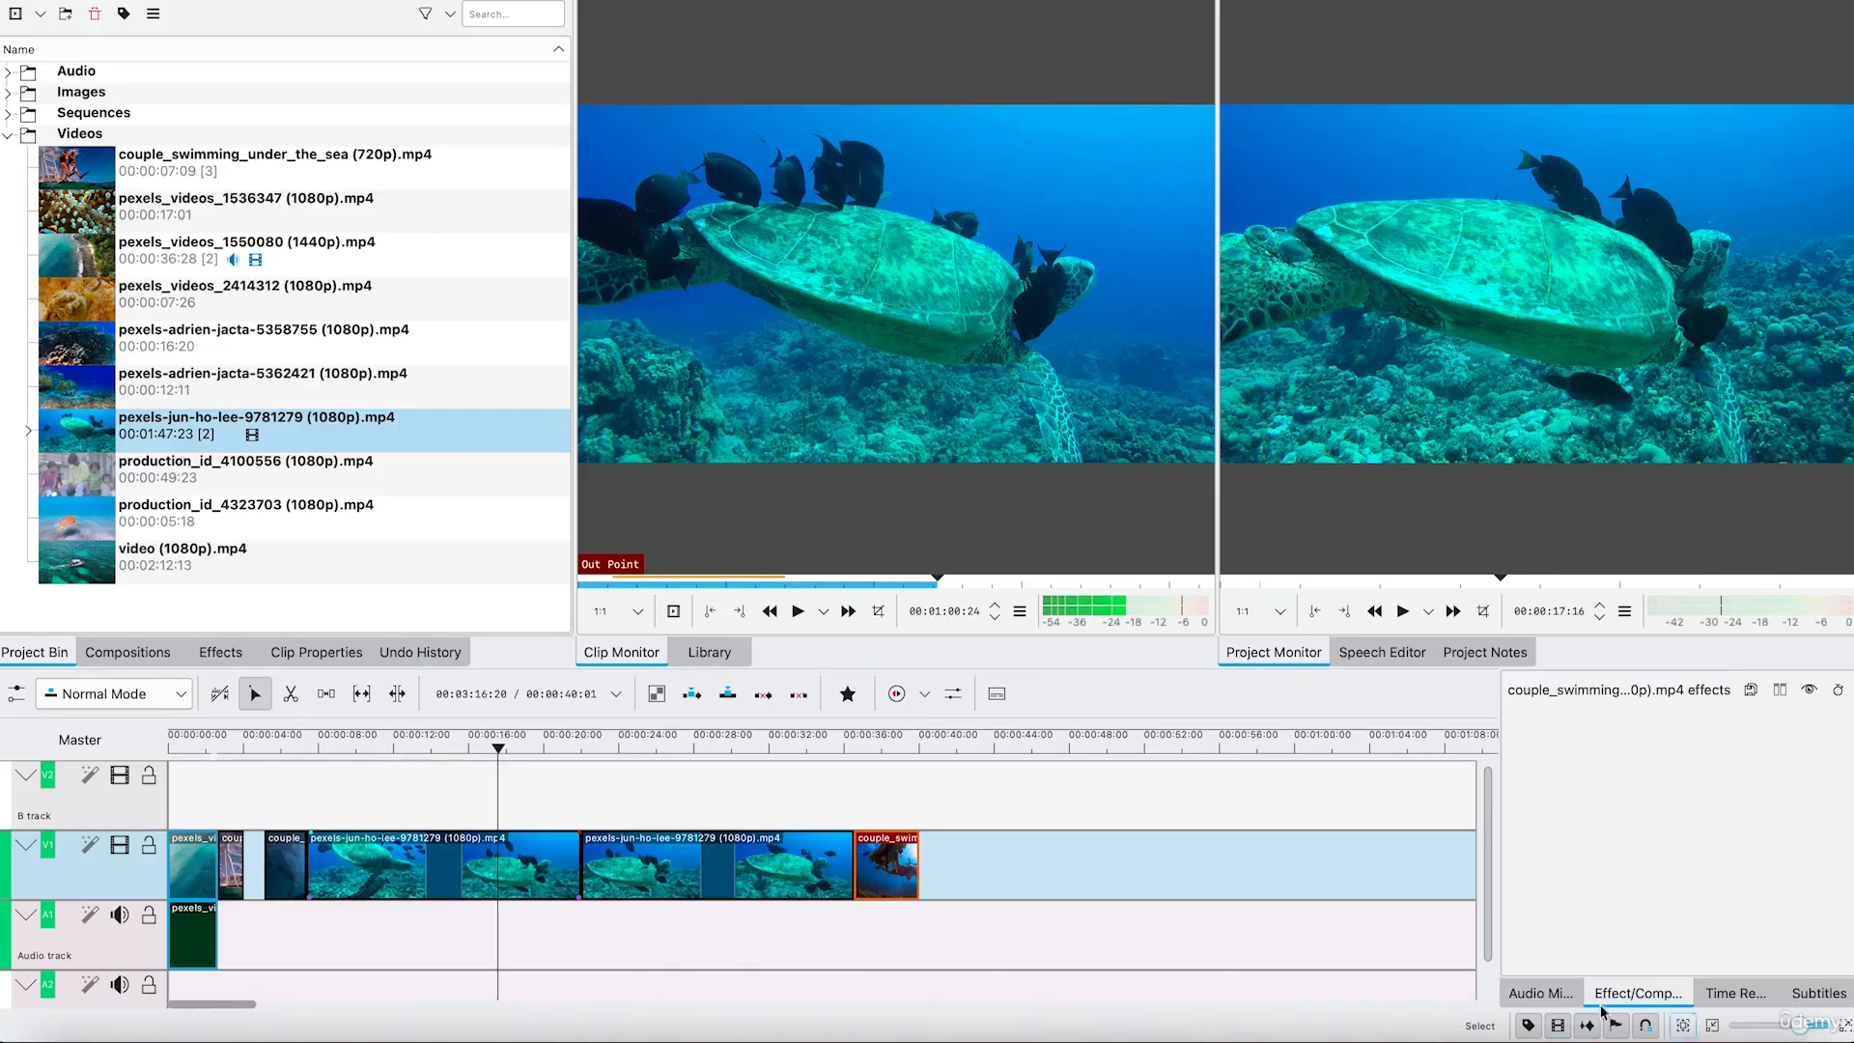
pyautogui.click(879, 739)
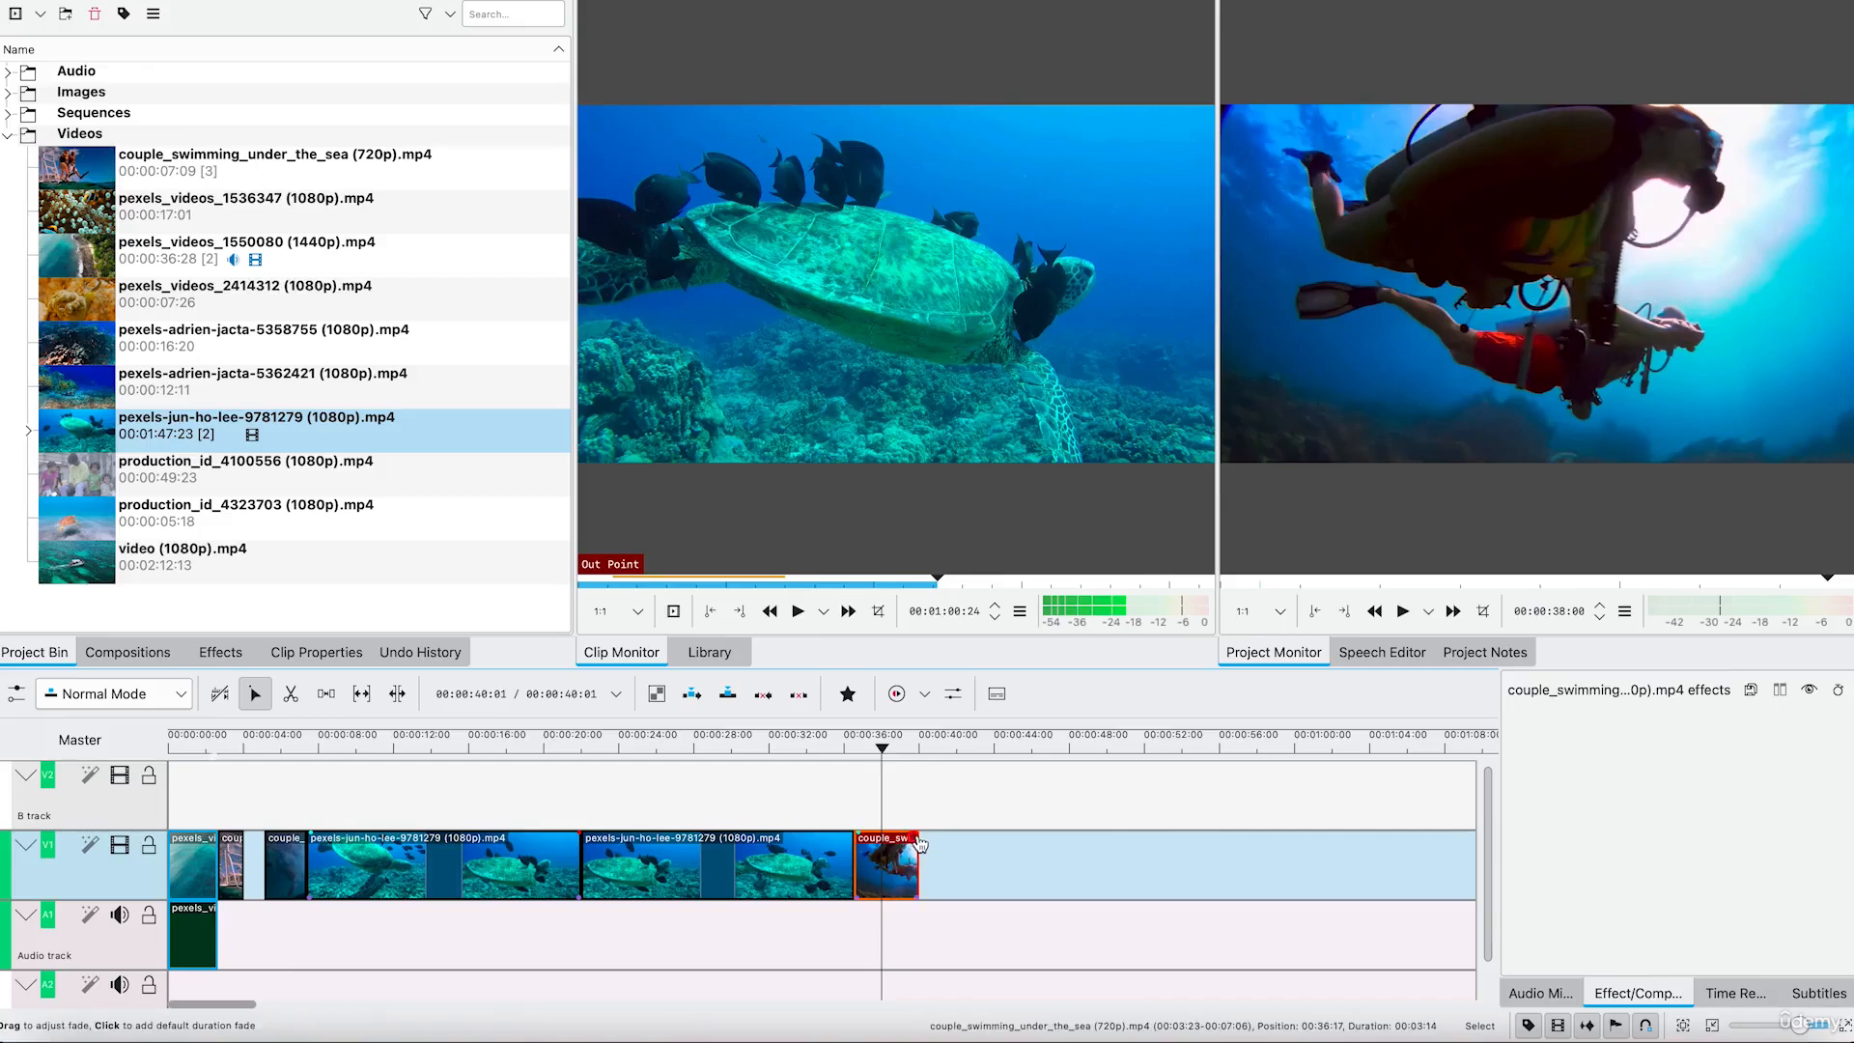
pyautogui.click(919, 844)
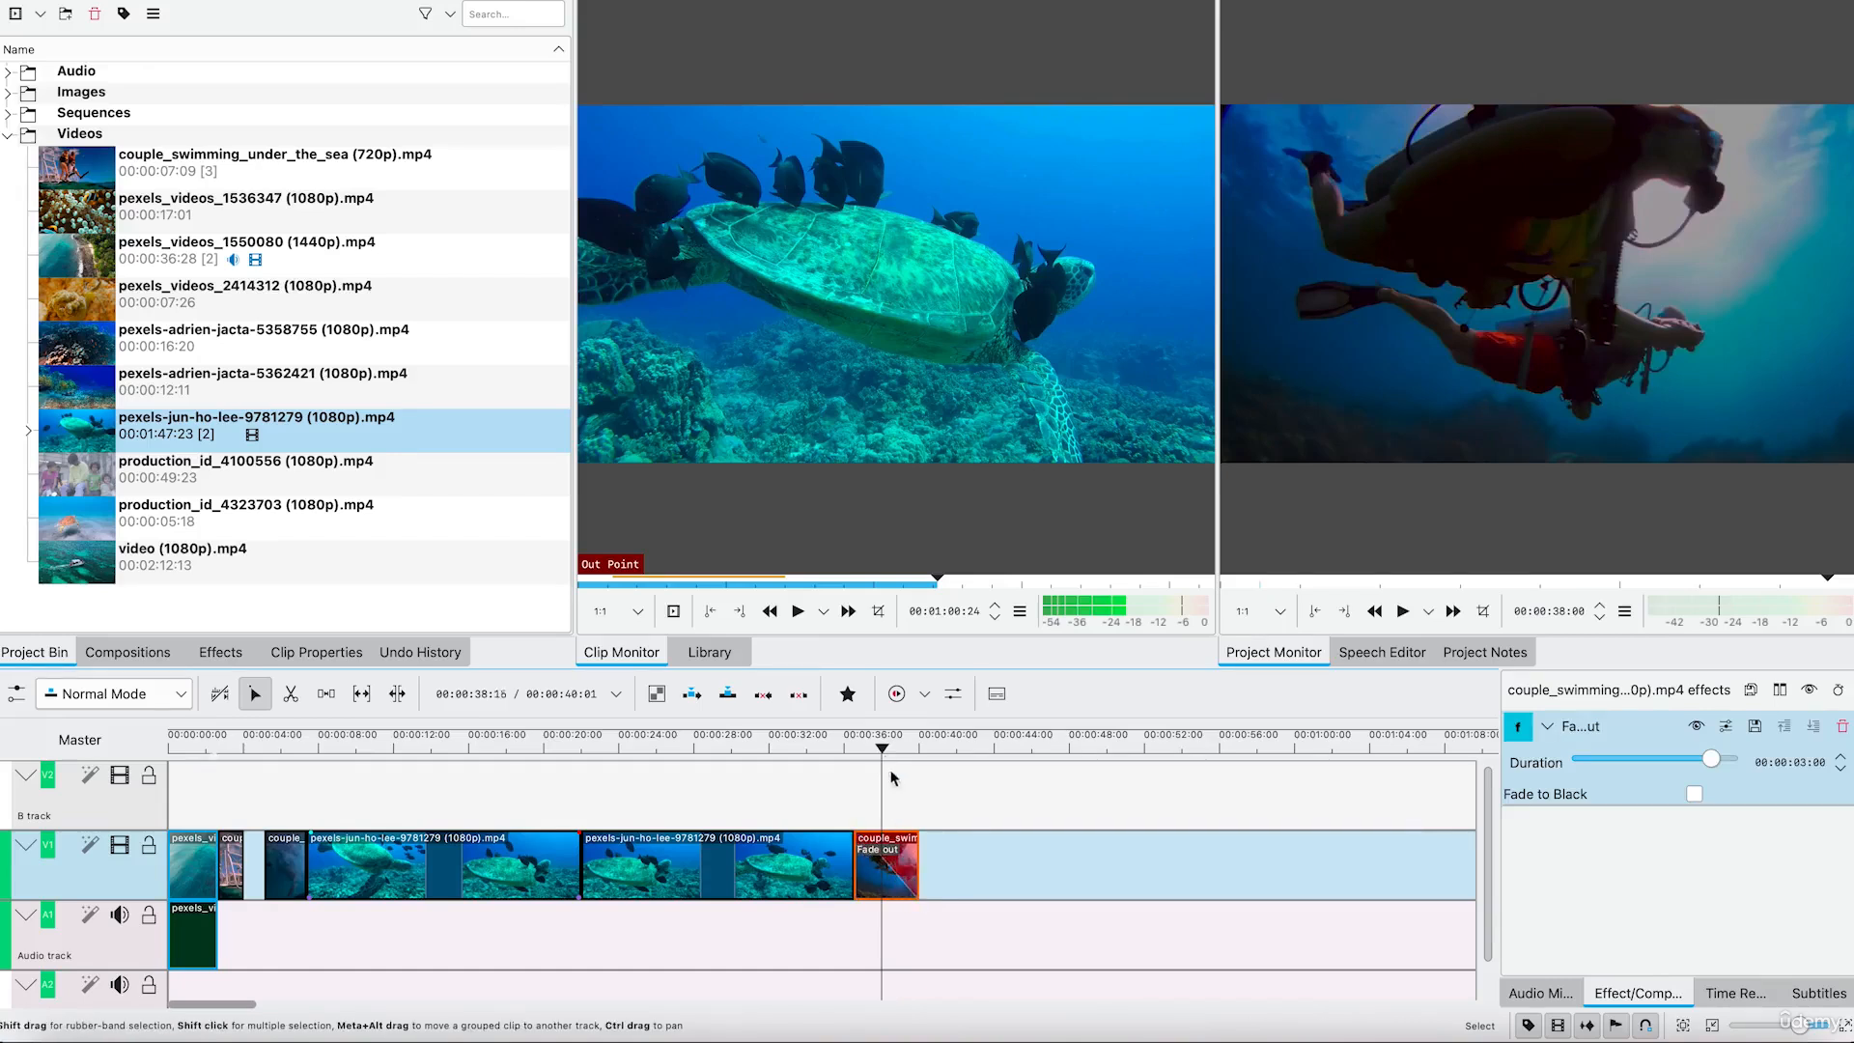
pyautogui.moveTo(883, 754)
pyautogui.mouseDown()
pyautogui.moveTo(858, 744)
pyautogui.moveTo(962, 781)
pyautogui.moveTo(944, 757)
pyautogui.moveTo(909, 763)
pyautogui.mouseUp()
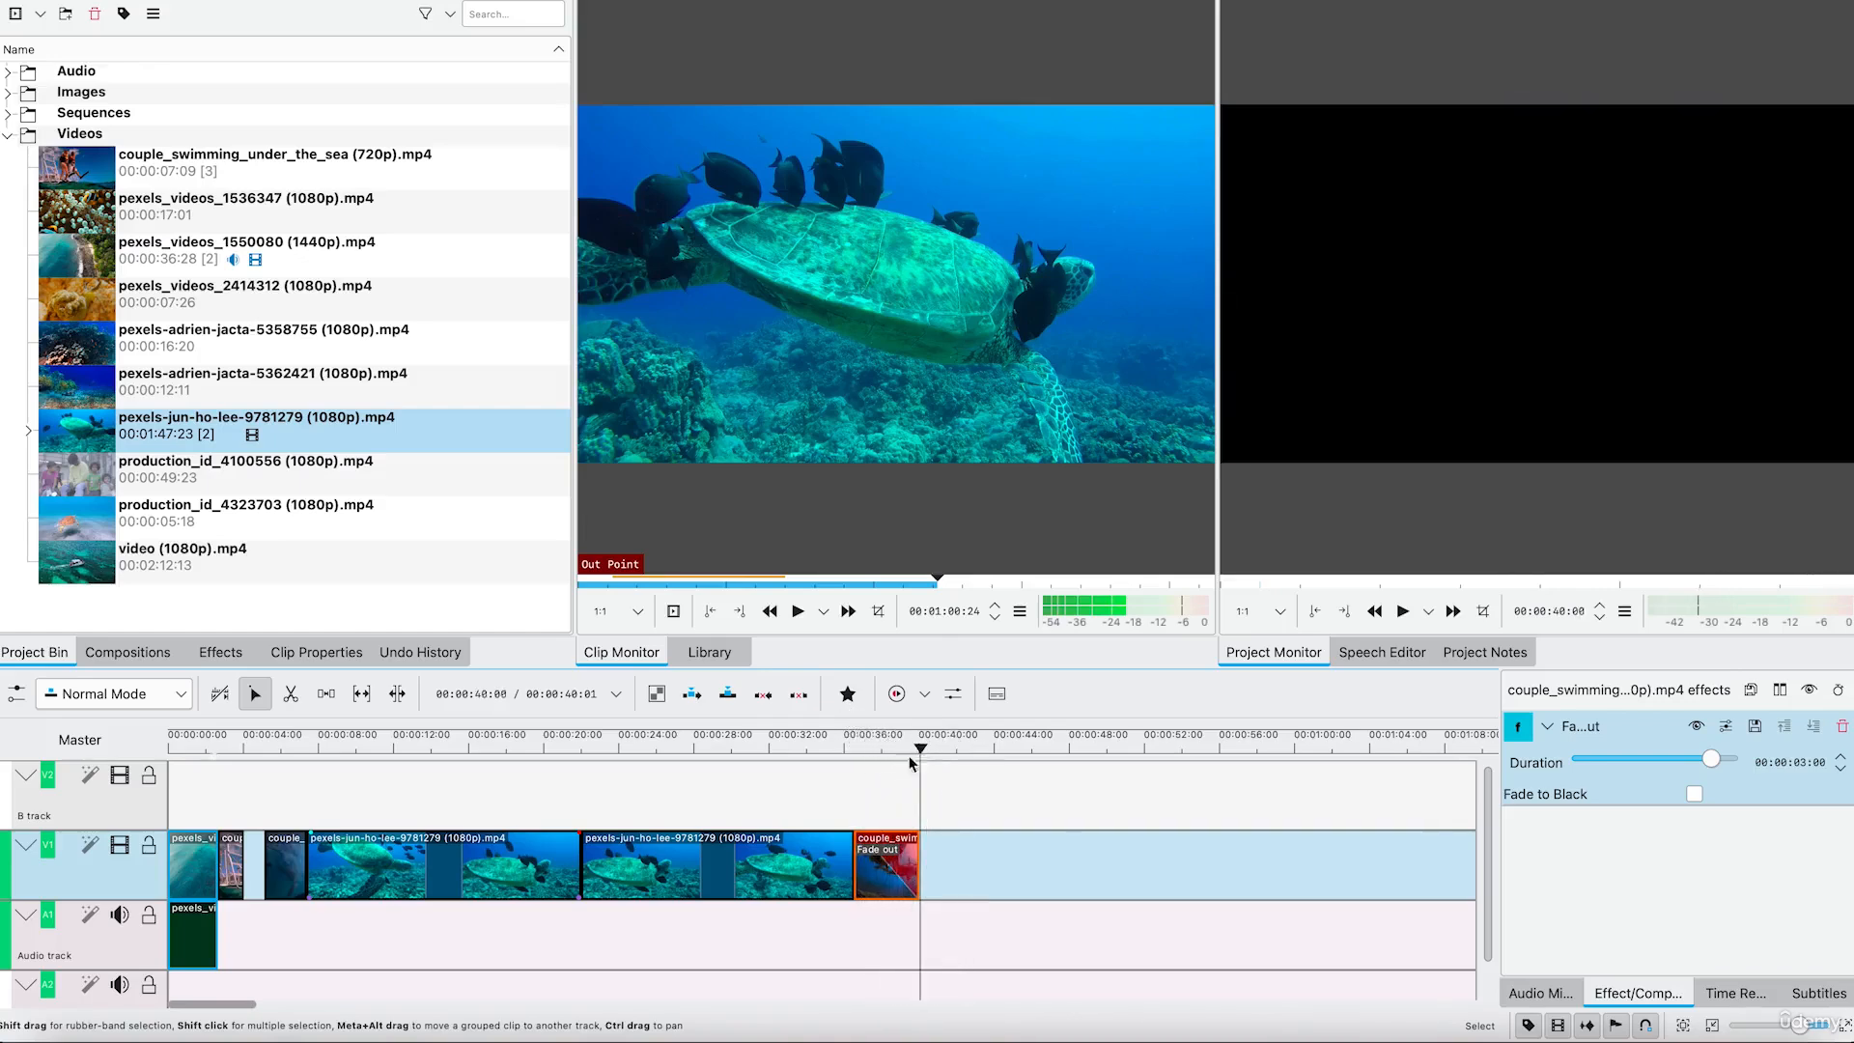
pyautogui.click(867, 839)
pyautogui.hotkey('ctrl', 'z')
pyautogui.hotkey('ctrl', 'z')
pyautogui.click(914, 834)
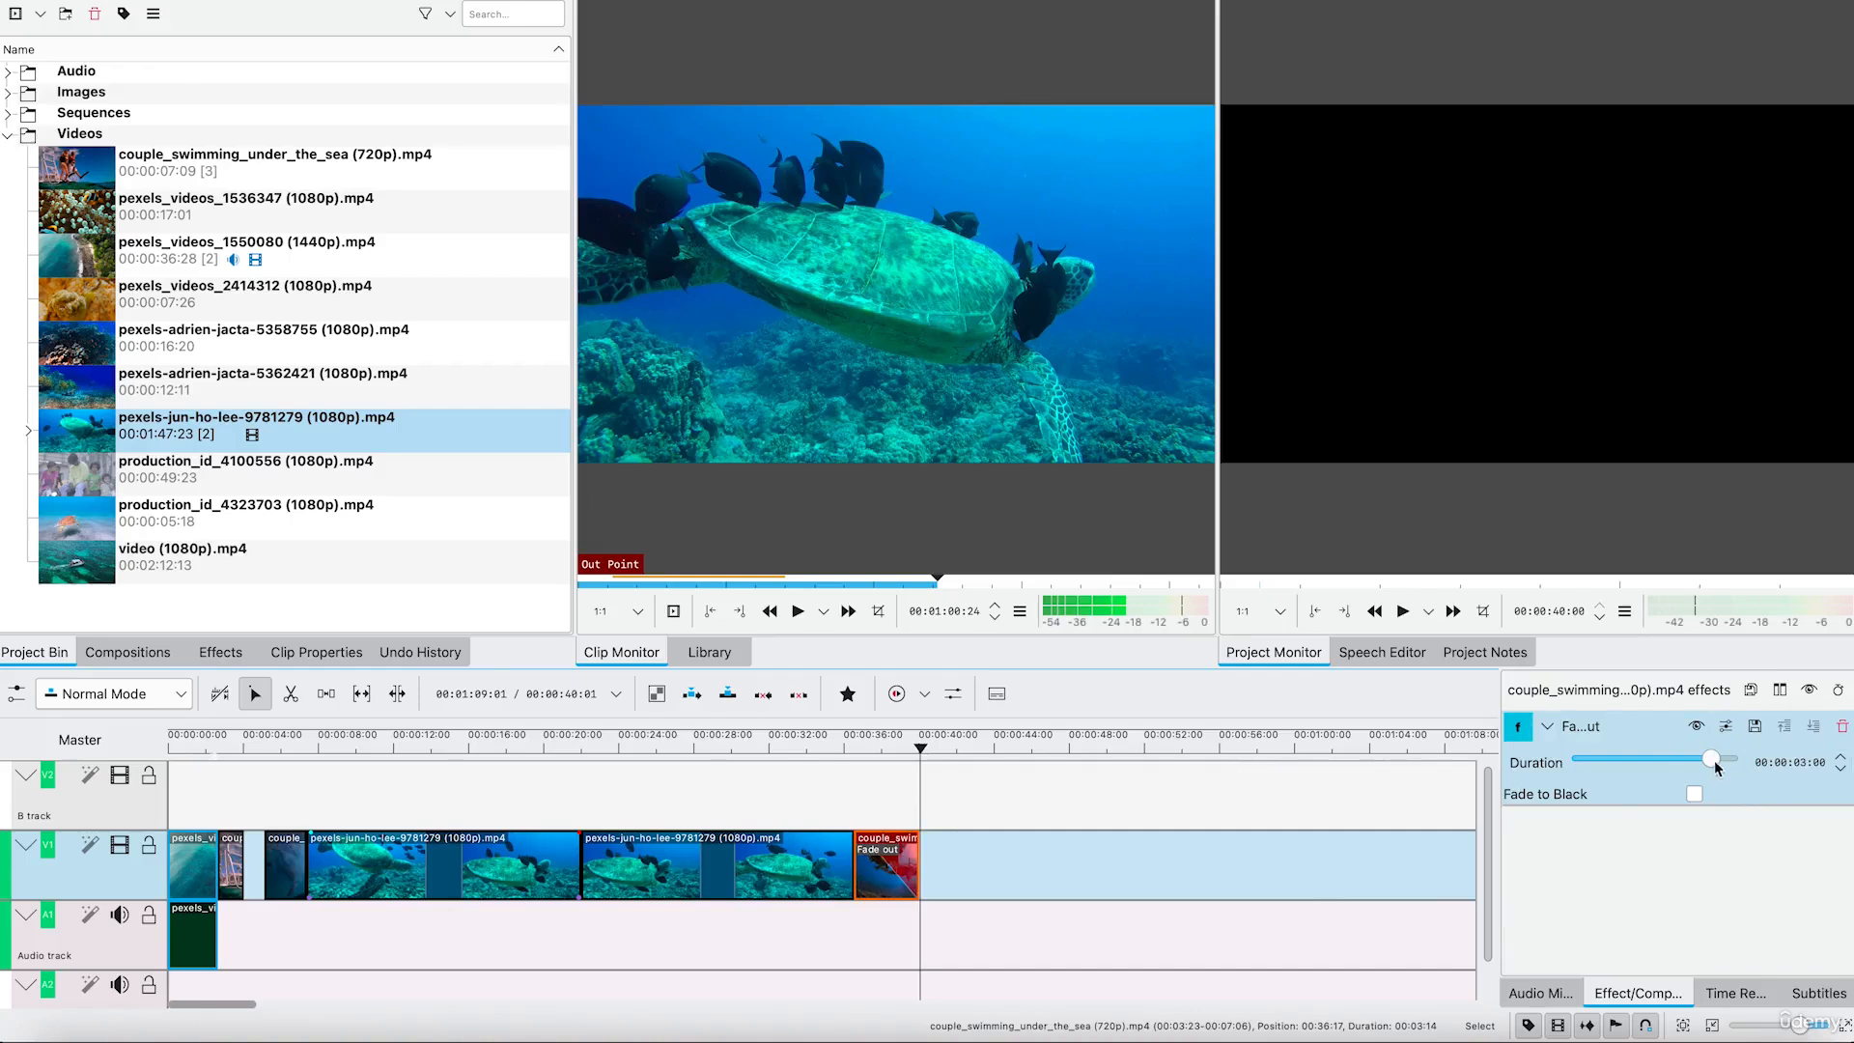
# - Set the fade-out's duration to 00:00:01:12 and scrub back to 00:00:38:00 to check it
pyautogui.moveTo(1714, 762); pyautogui.dragTo(1635, 756)
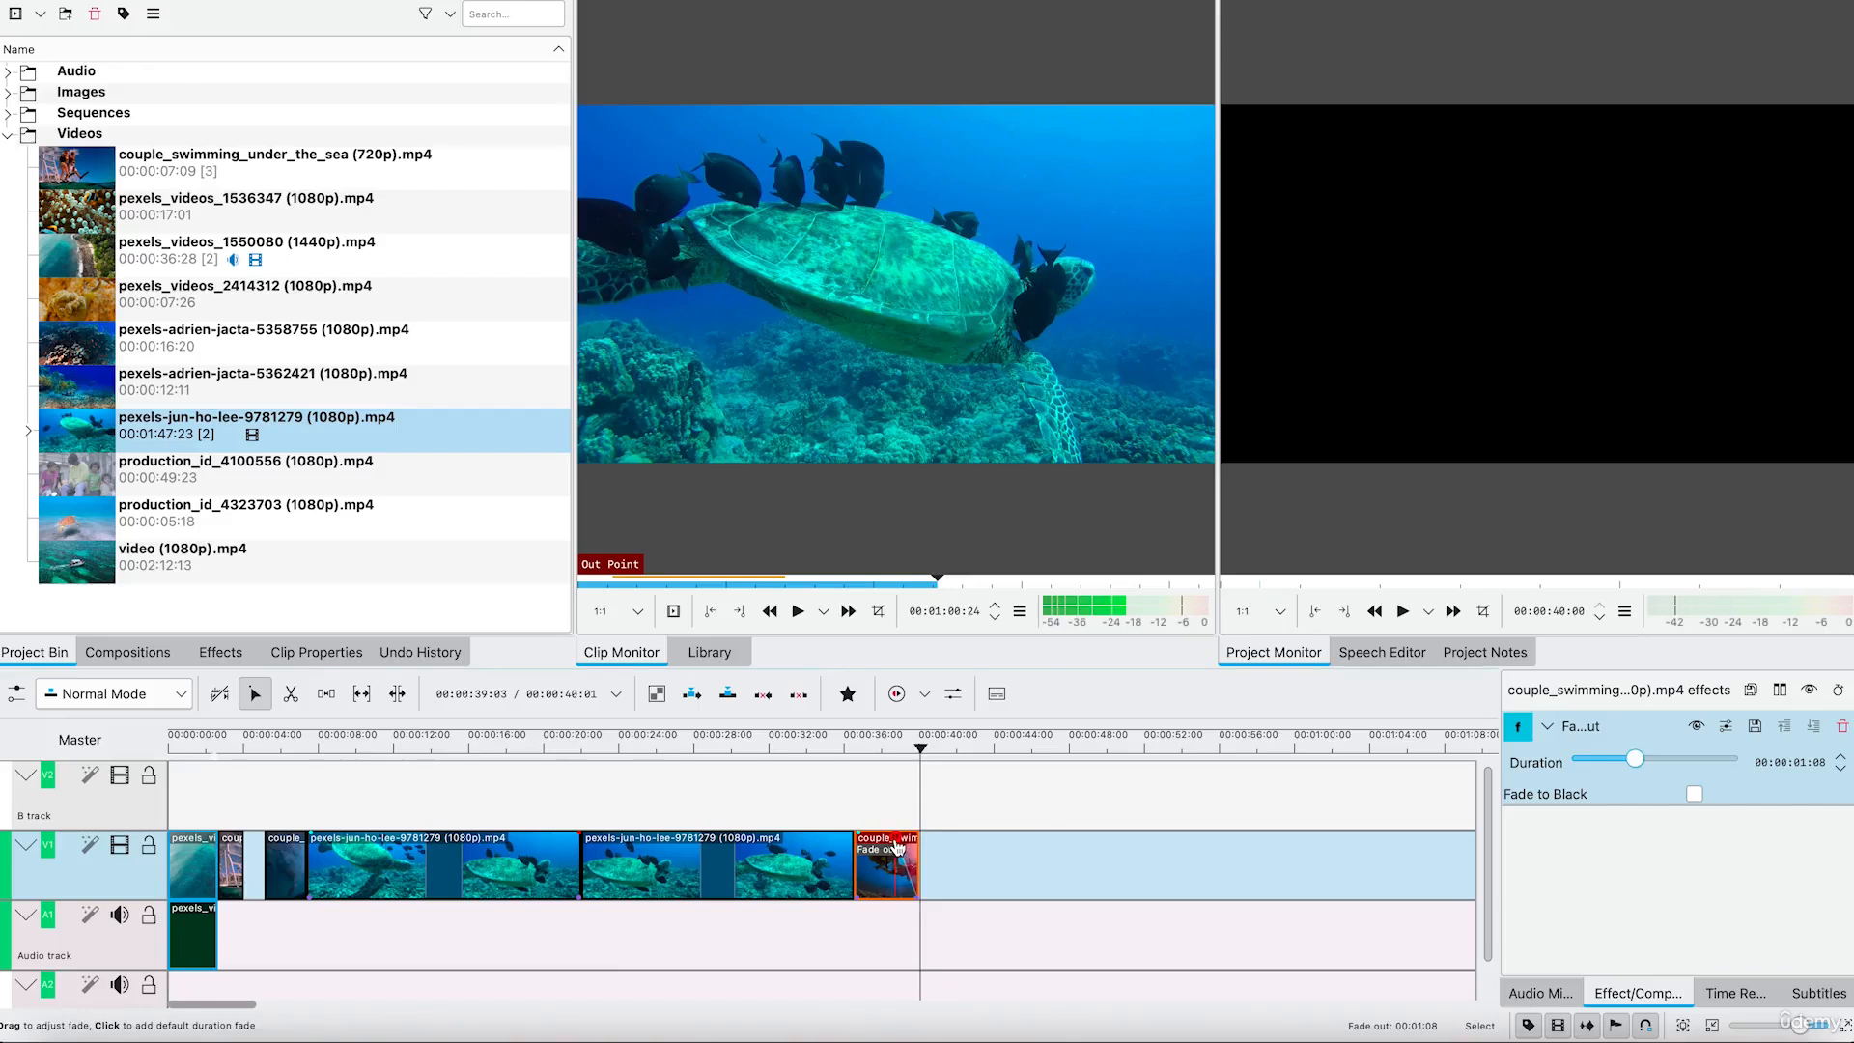
pyautogui.moveTo(897, 848); pyautogui.dragTo(894, 848)
pyautogui.moveTo(917, 733); pyautogui.dragTo(881, 734)
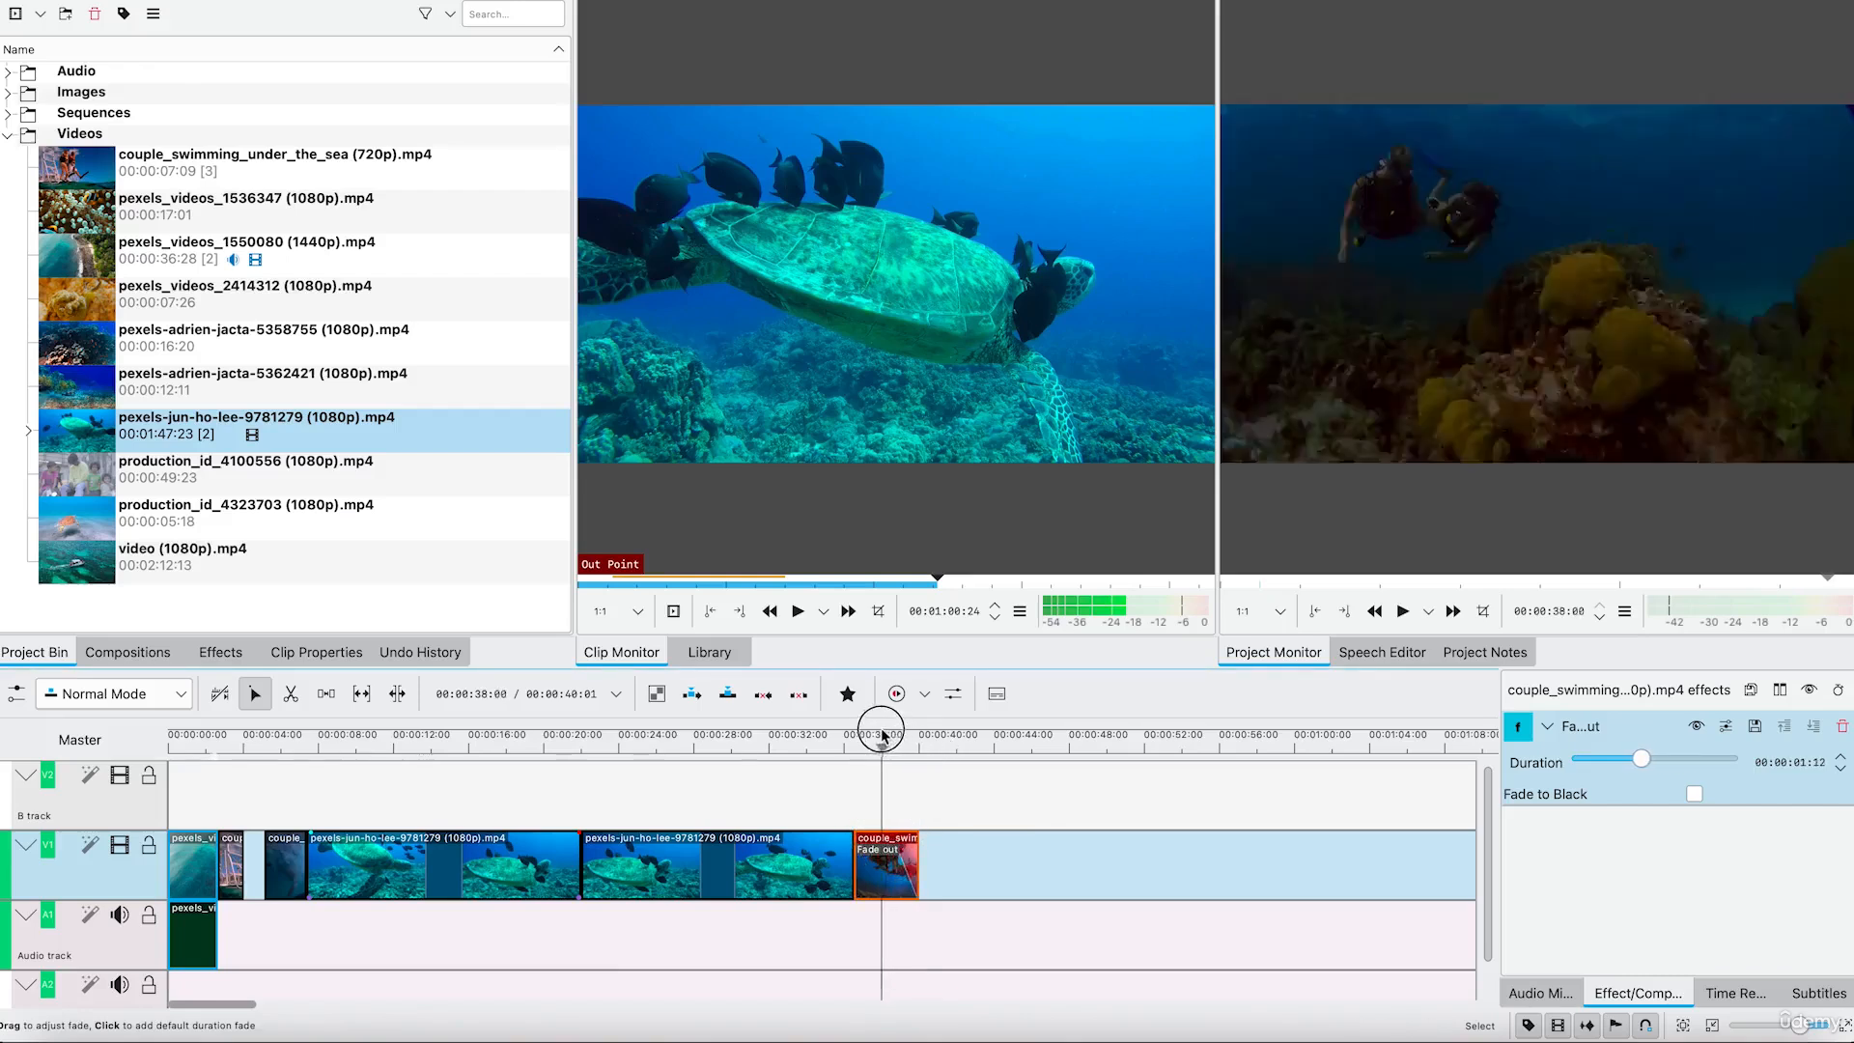
# - Play the last couple_swimming clip's fade-out through to its end and return the playhead to 00:00:38:18
pyautogui.press('space')
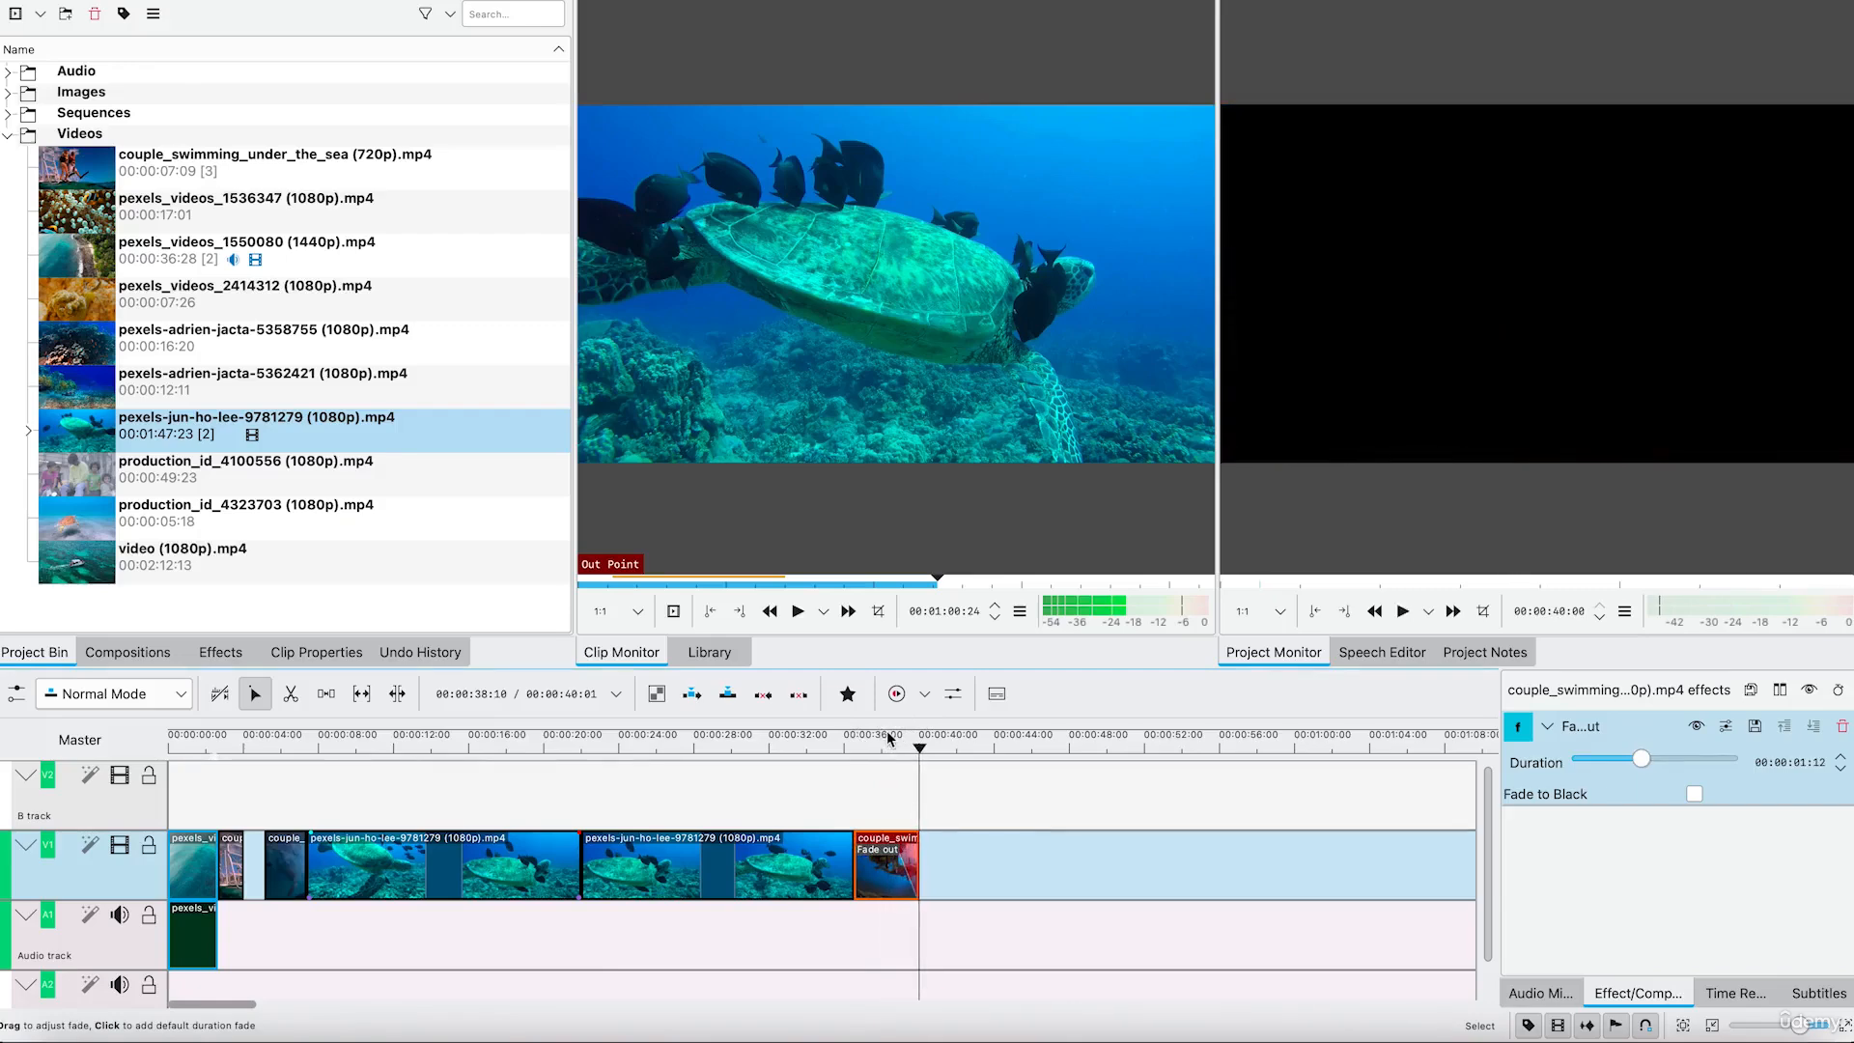
pyautogui.moveTo(919, 749); pyautogui.dragTo(893, 839)
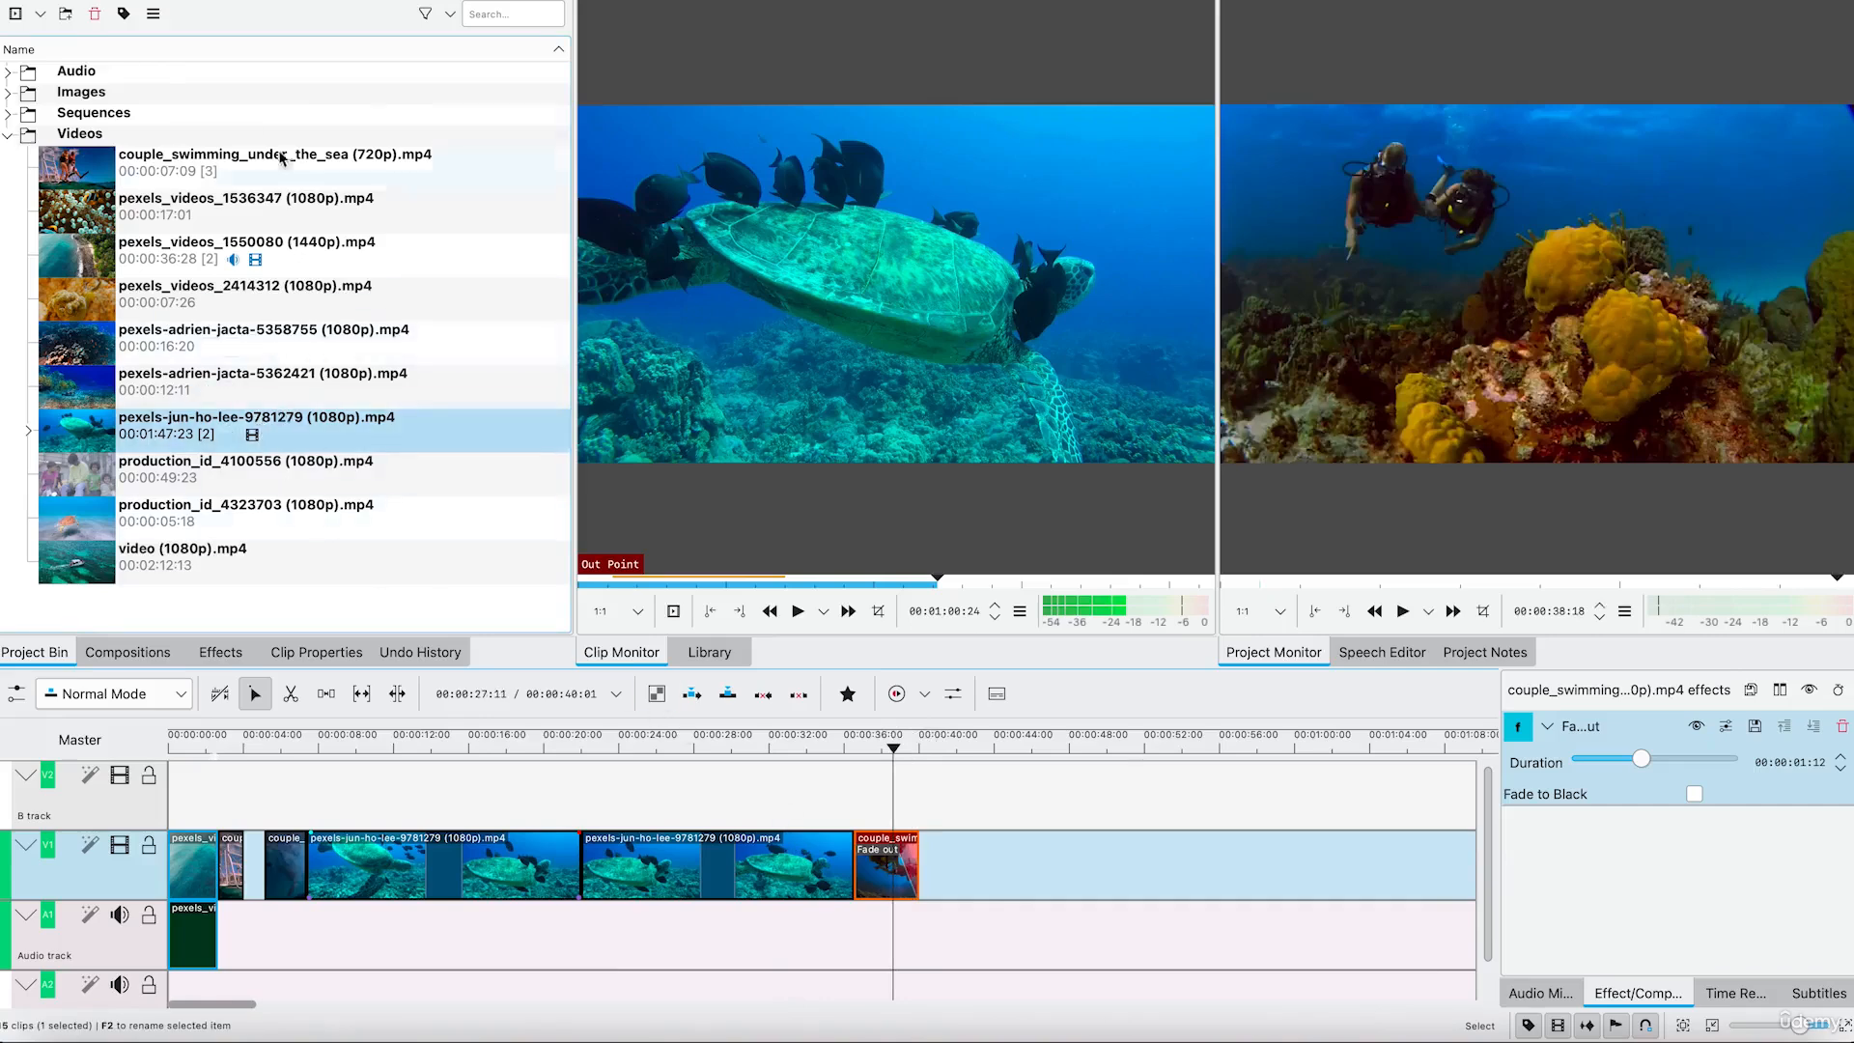
# - Place Dream Escape - The Tides.mp3 from the Audio folder on A1, starting at about 00:00:11:16, and move the playhead to 00:00:14:15
pyautogui.click(9, 71)
pyautogui.moveTo(89, 101); pyautogui.dragTo(381, 951)
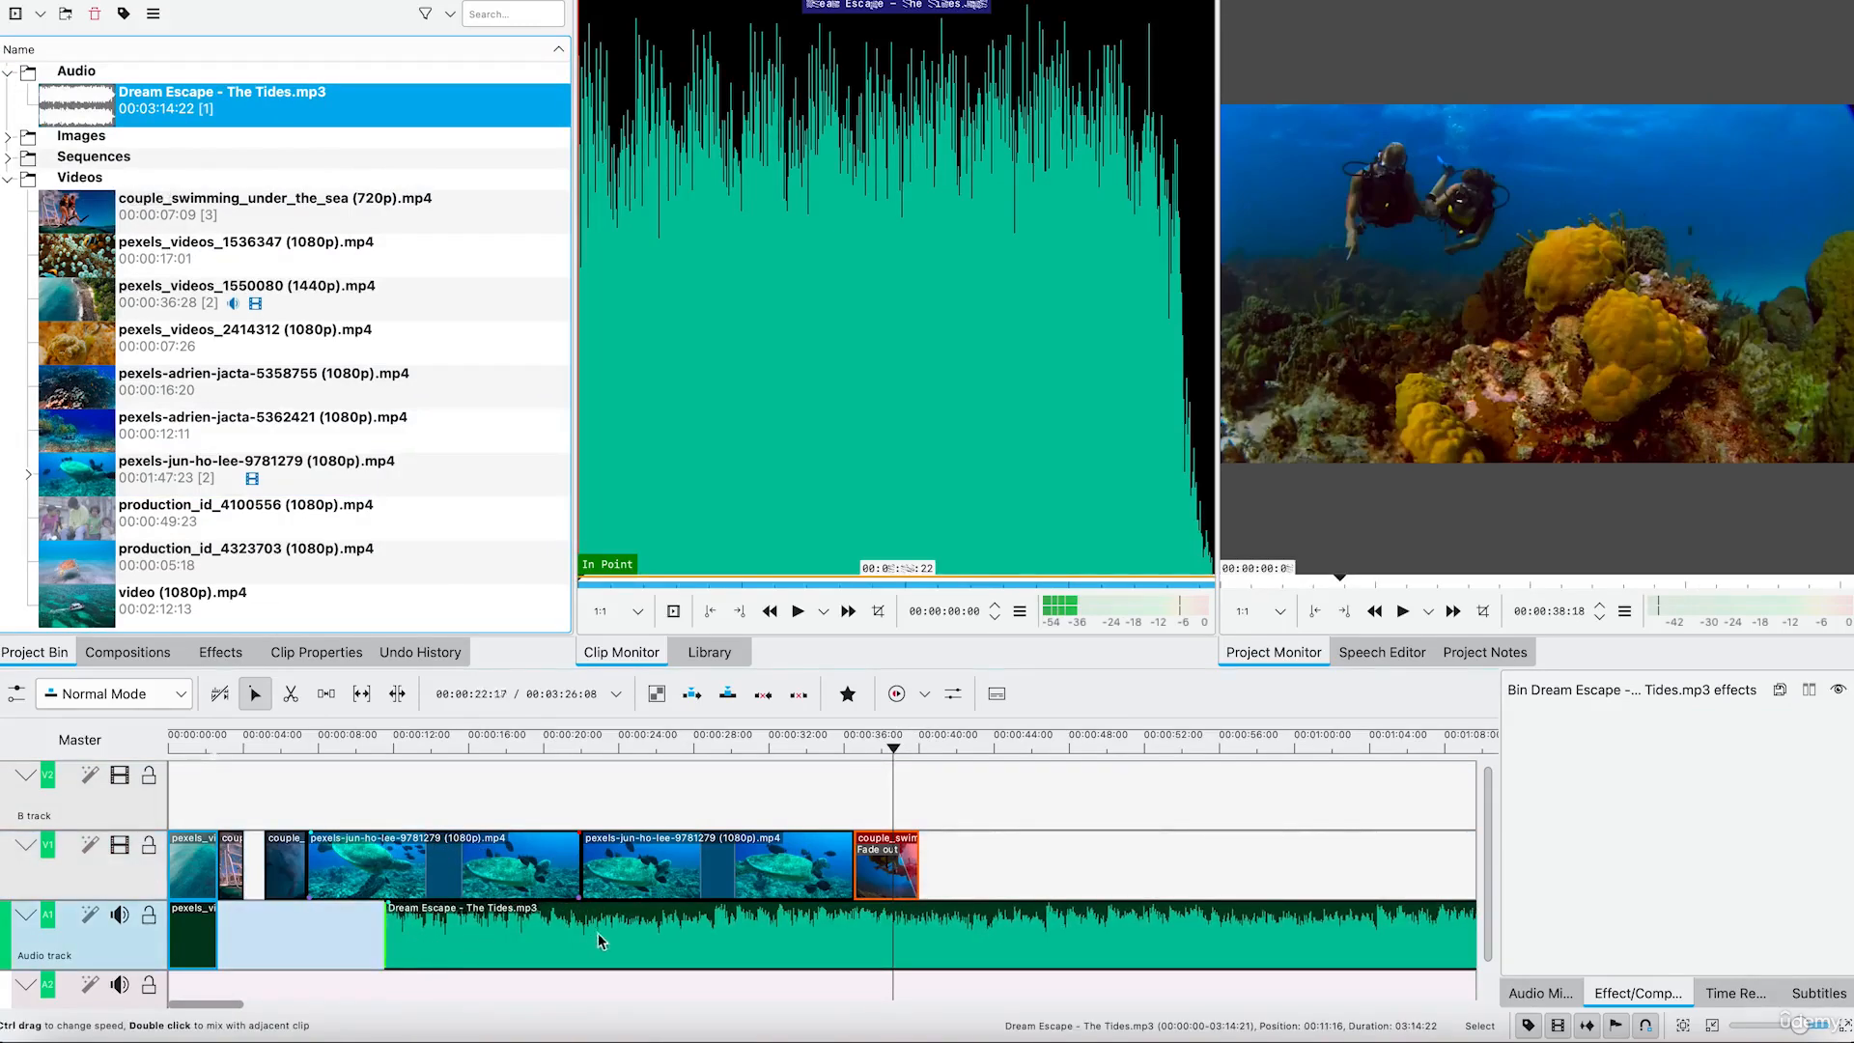
pyautogui.moveTo(518, 782); pyautogui.dragTo(440, 816)
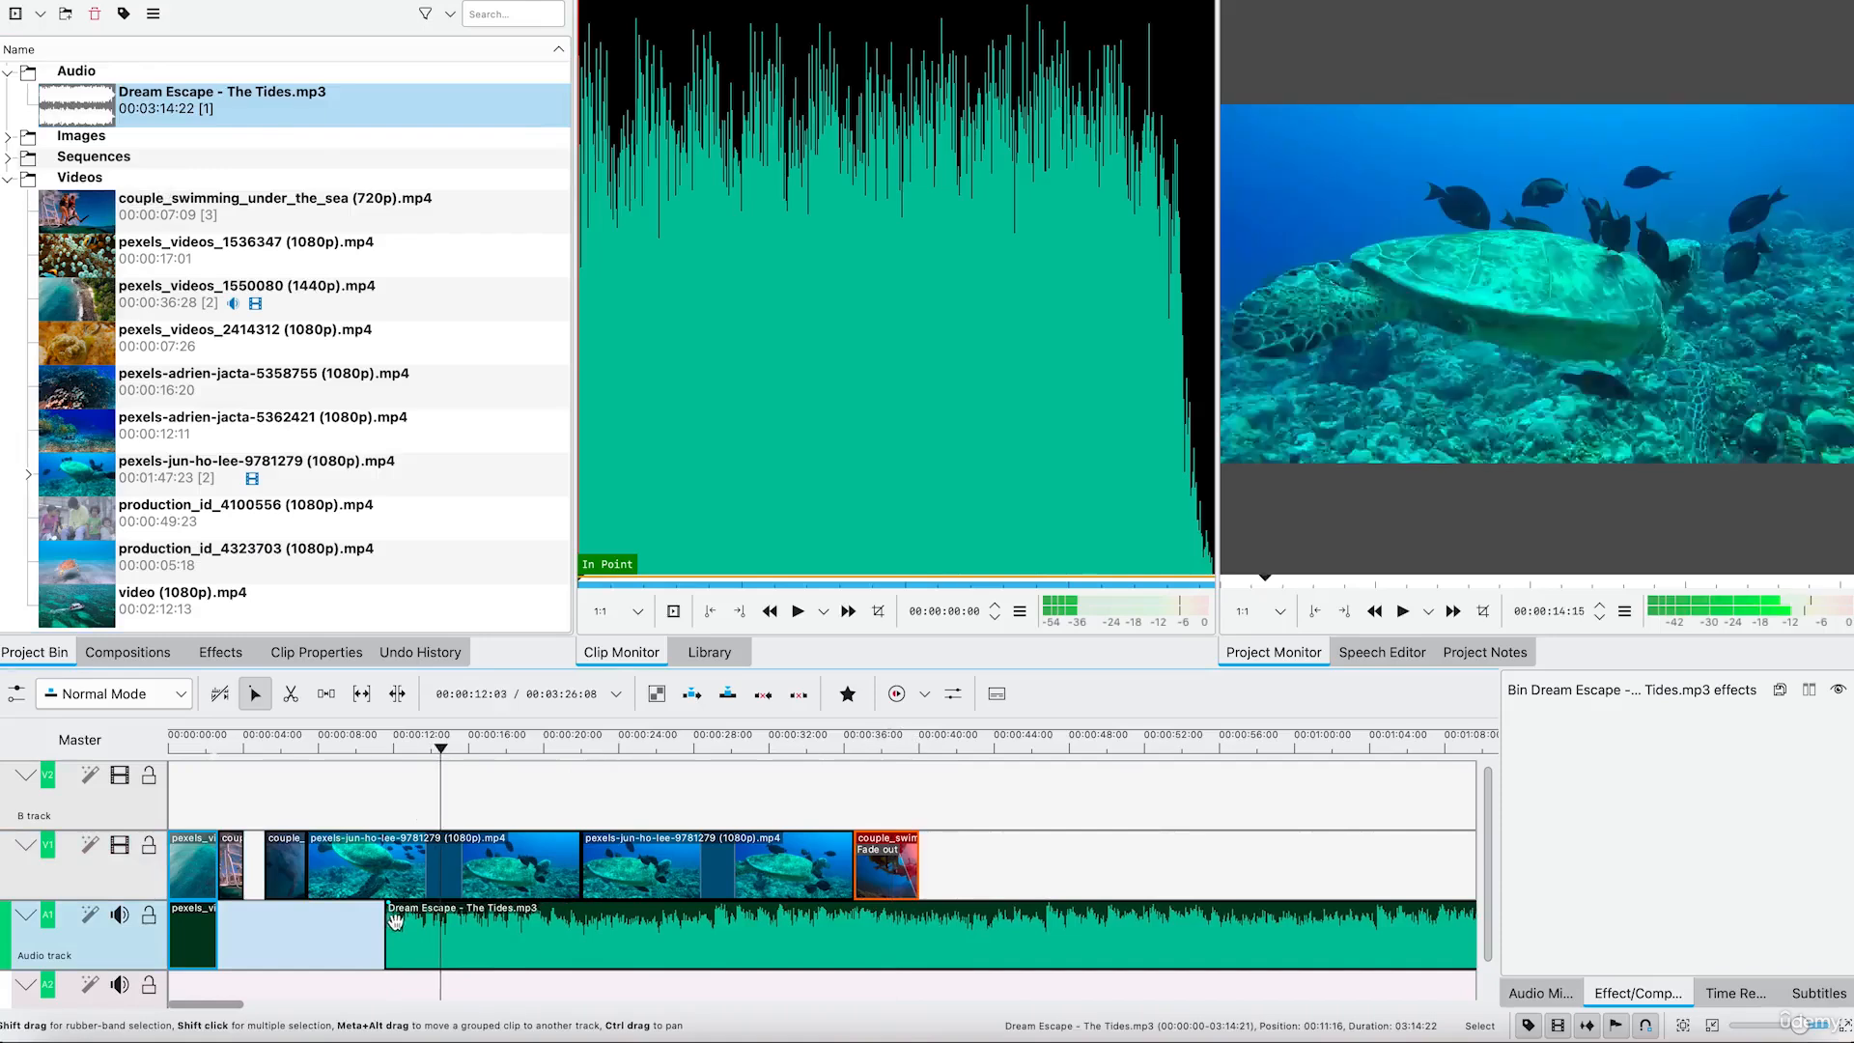
# - Add a fade-in to the start of the Dream Escape music clip on A1 and set its duration to 00:00:06:29
pyautogui.moveTo(396, 917)
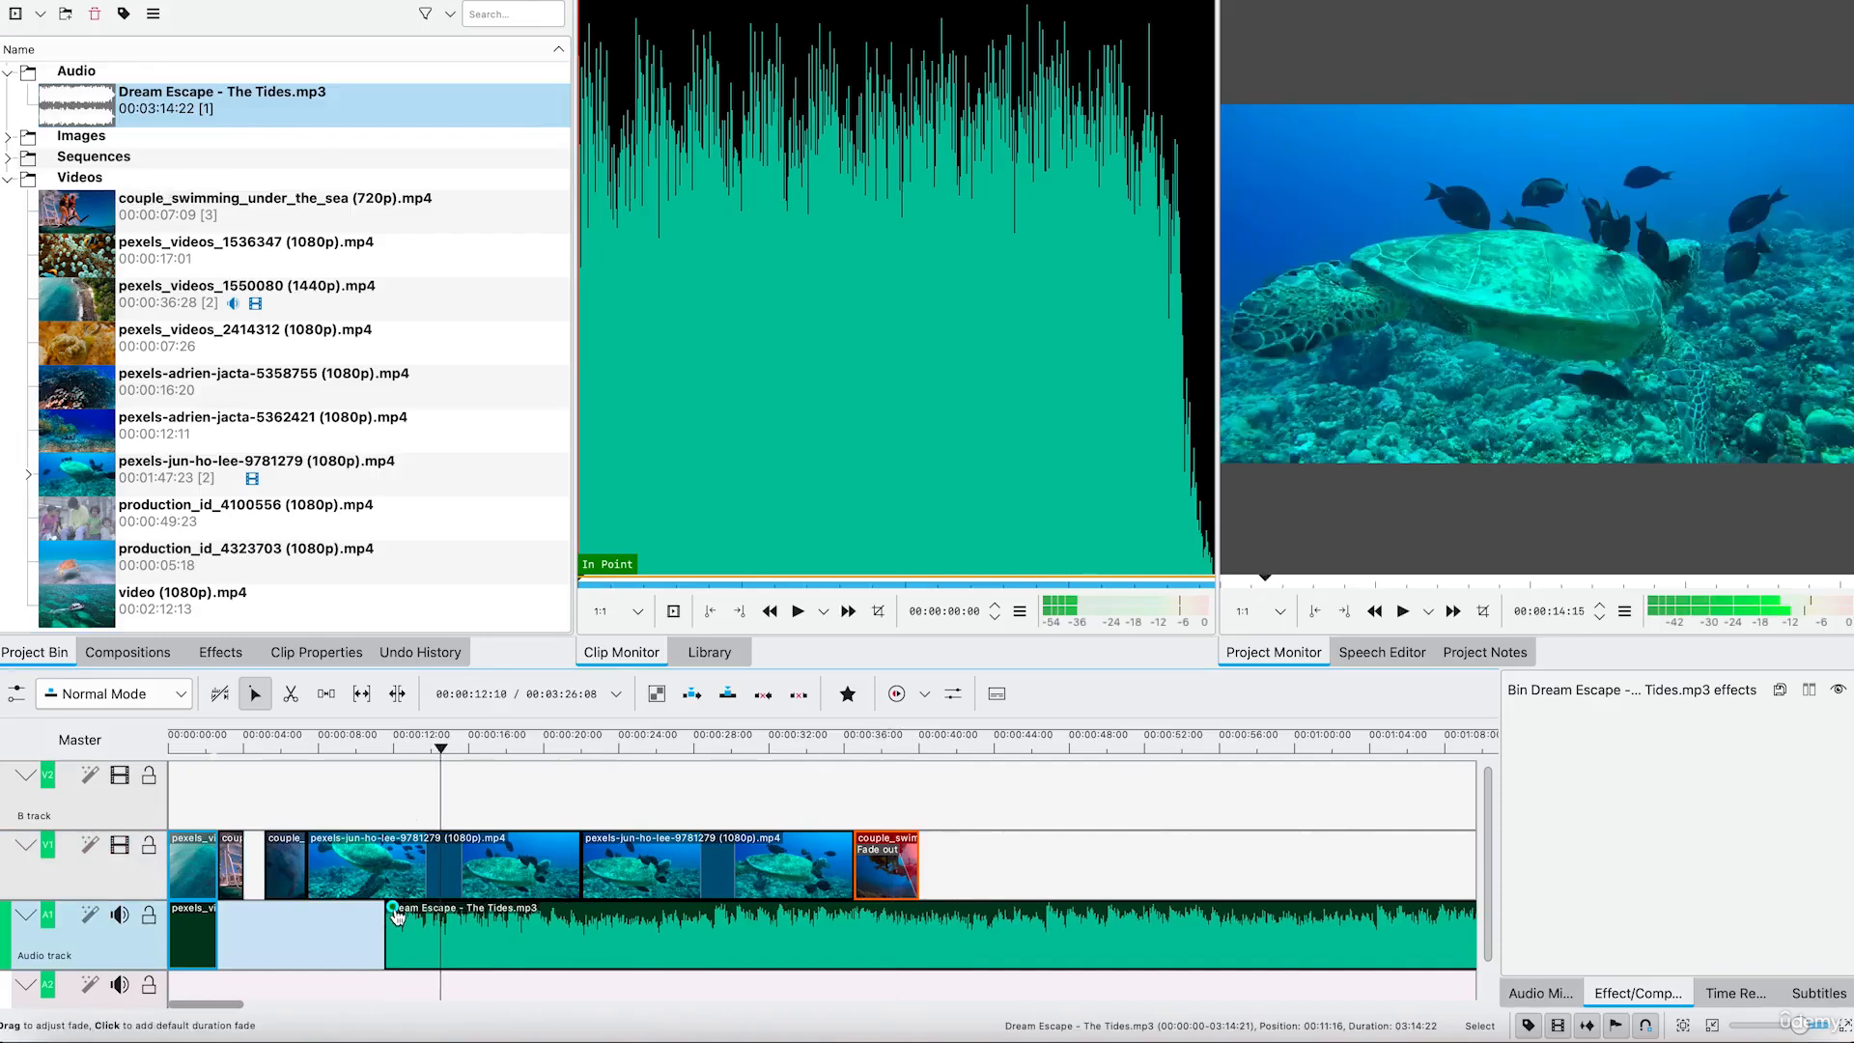
pyautogui.moveTo(397, 917); pyautogui.dragTo(526, 963)
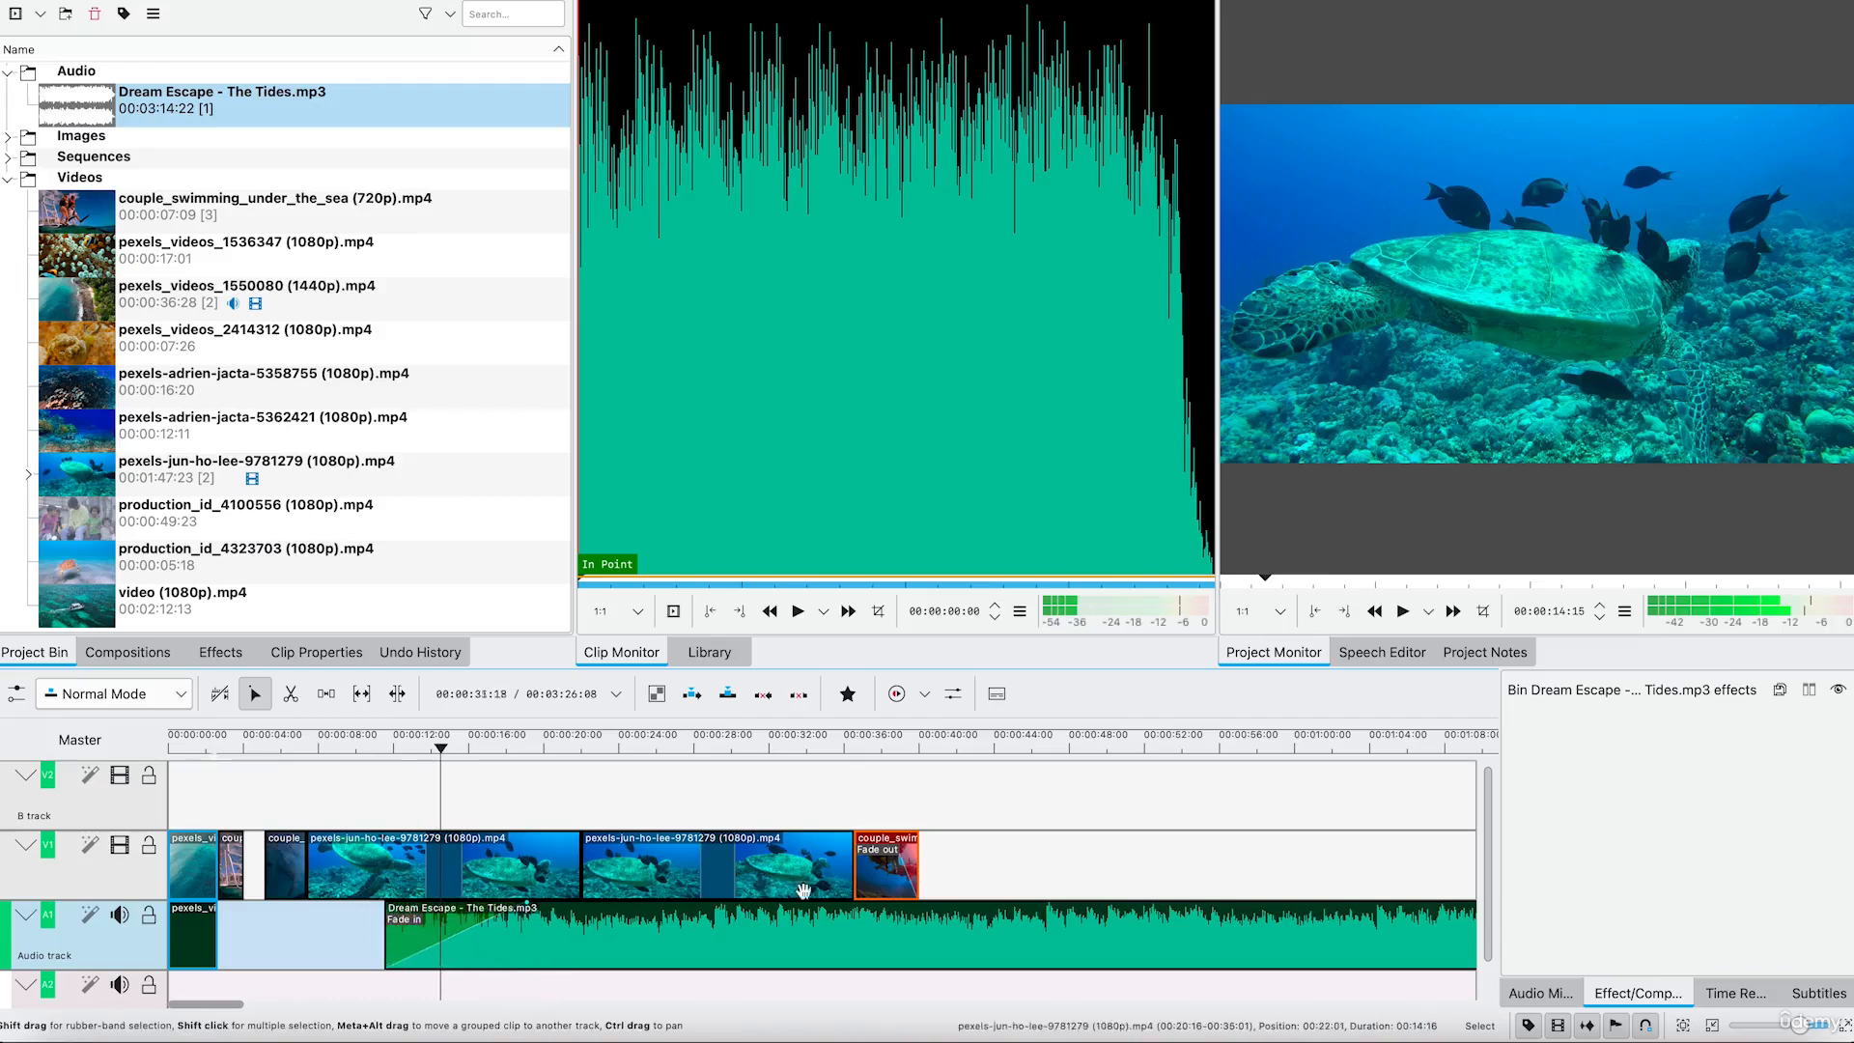
pyautogui.click(497, 938)
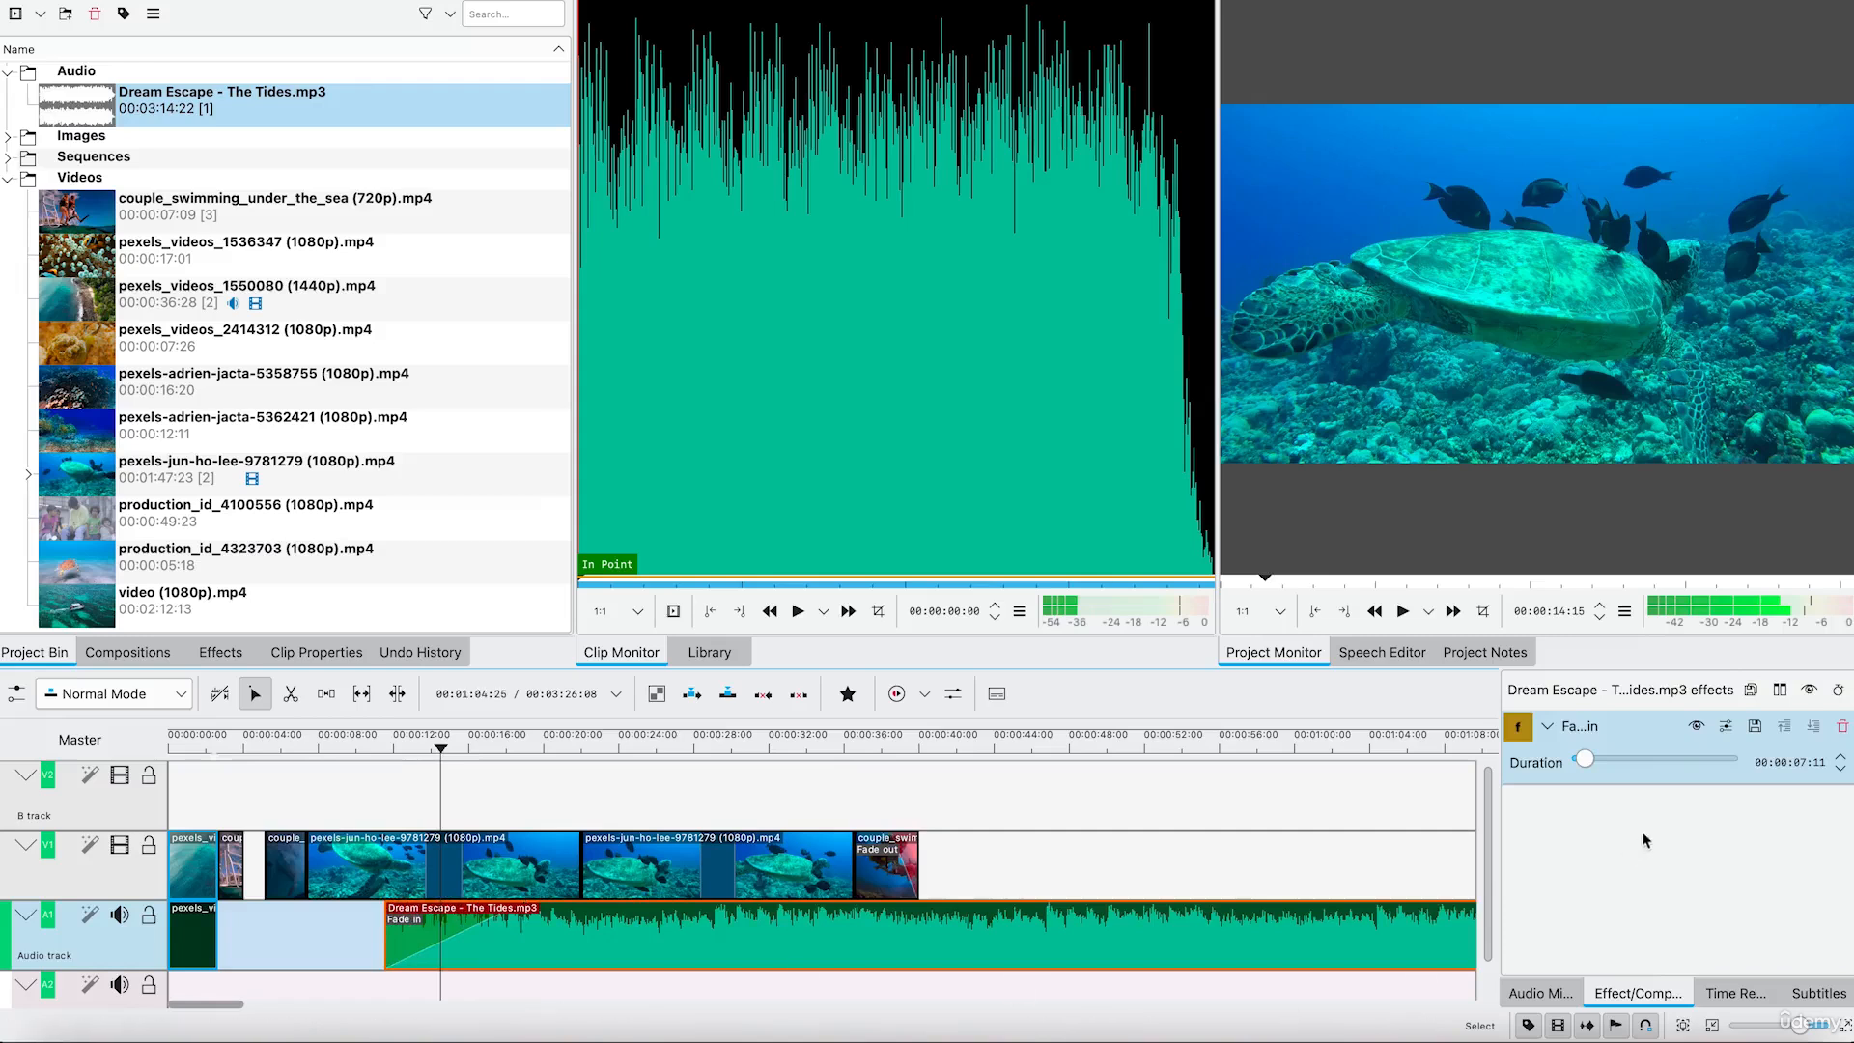
pyautogui.moveTo(1589, 762); pyautogui.dragTo(1589, 761)
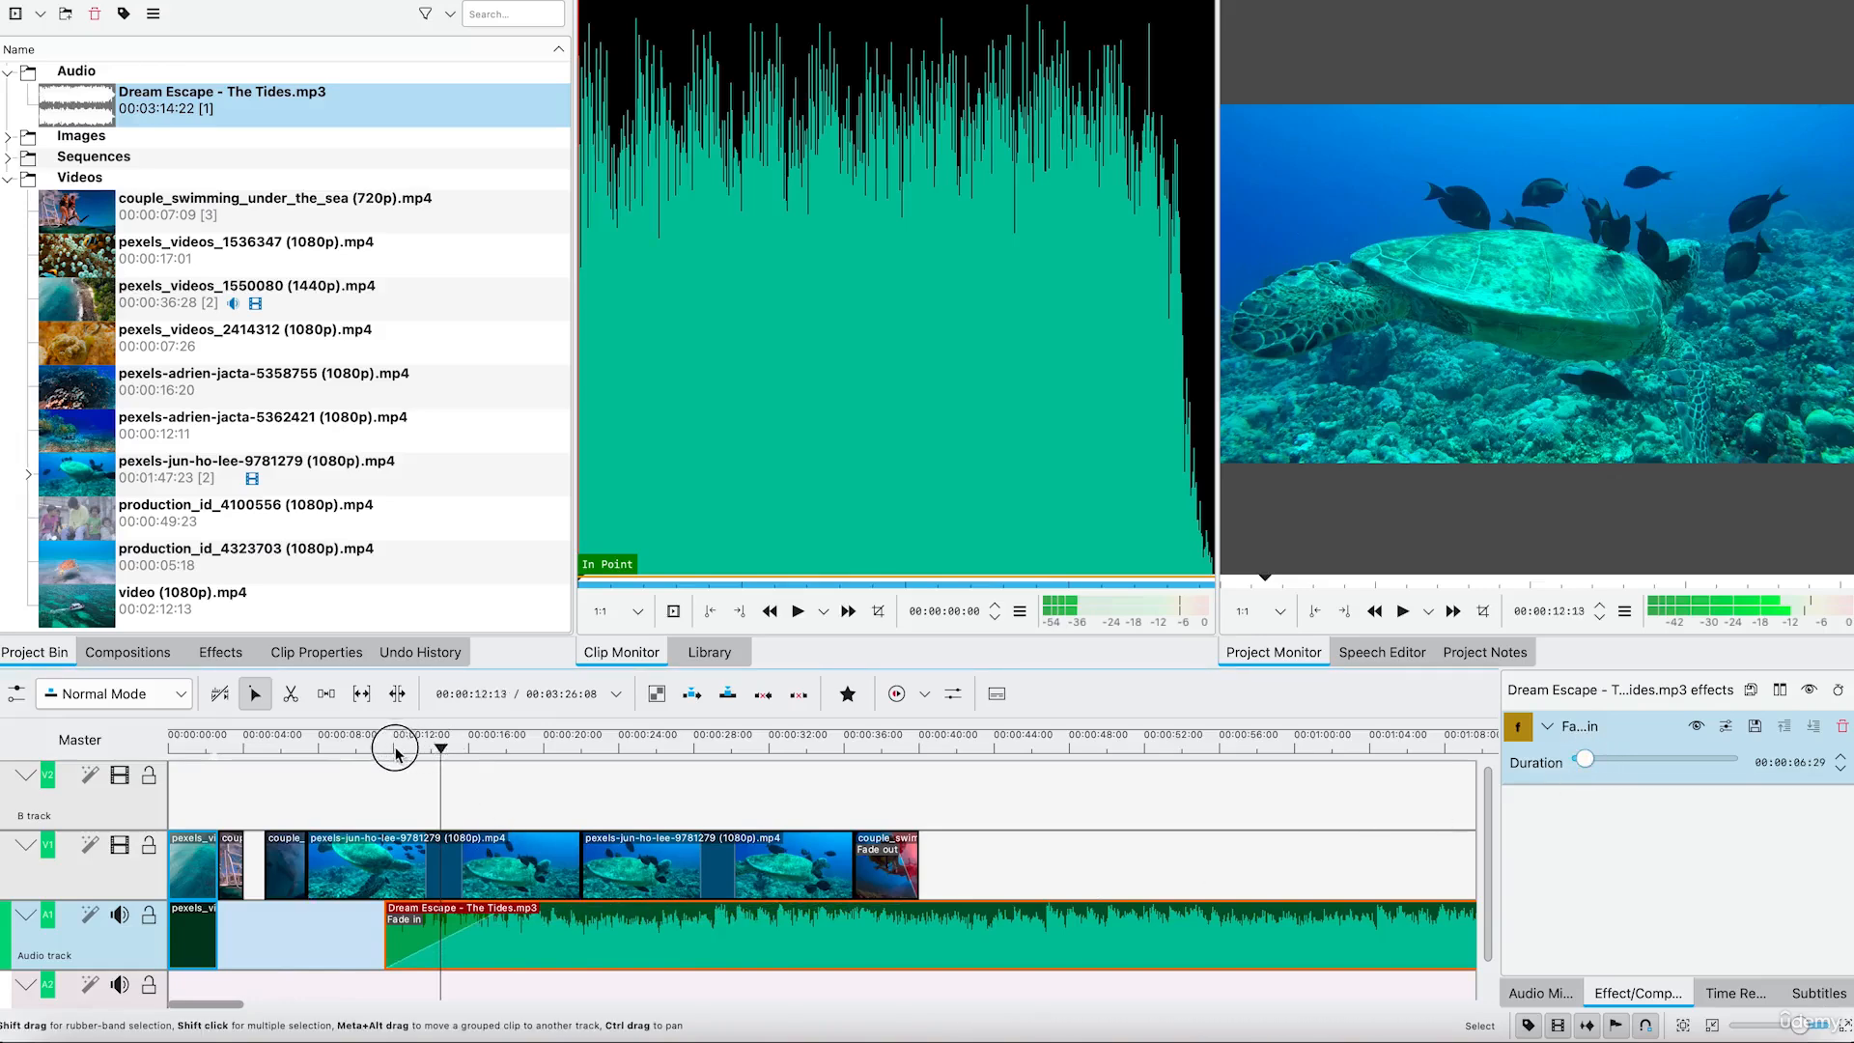
# - Add a default 3-second fade-in to the first turtle clip on V1 and play it from the clip's start to preview it
pyautogui.click(357, 751)
pyautogui.moveTo(357, 751); pyautogui.dragTo(332, 743)
pyautogui.click(321, 878)
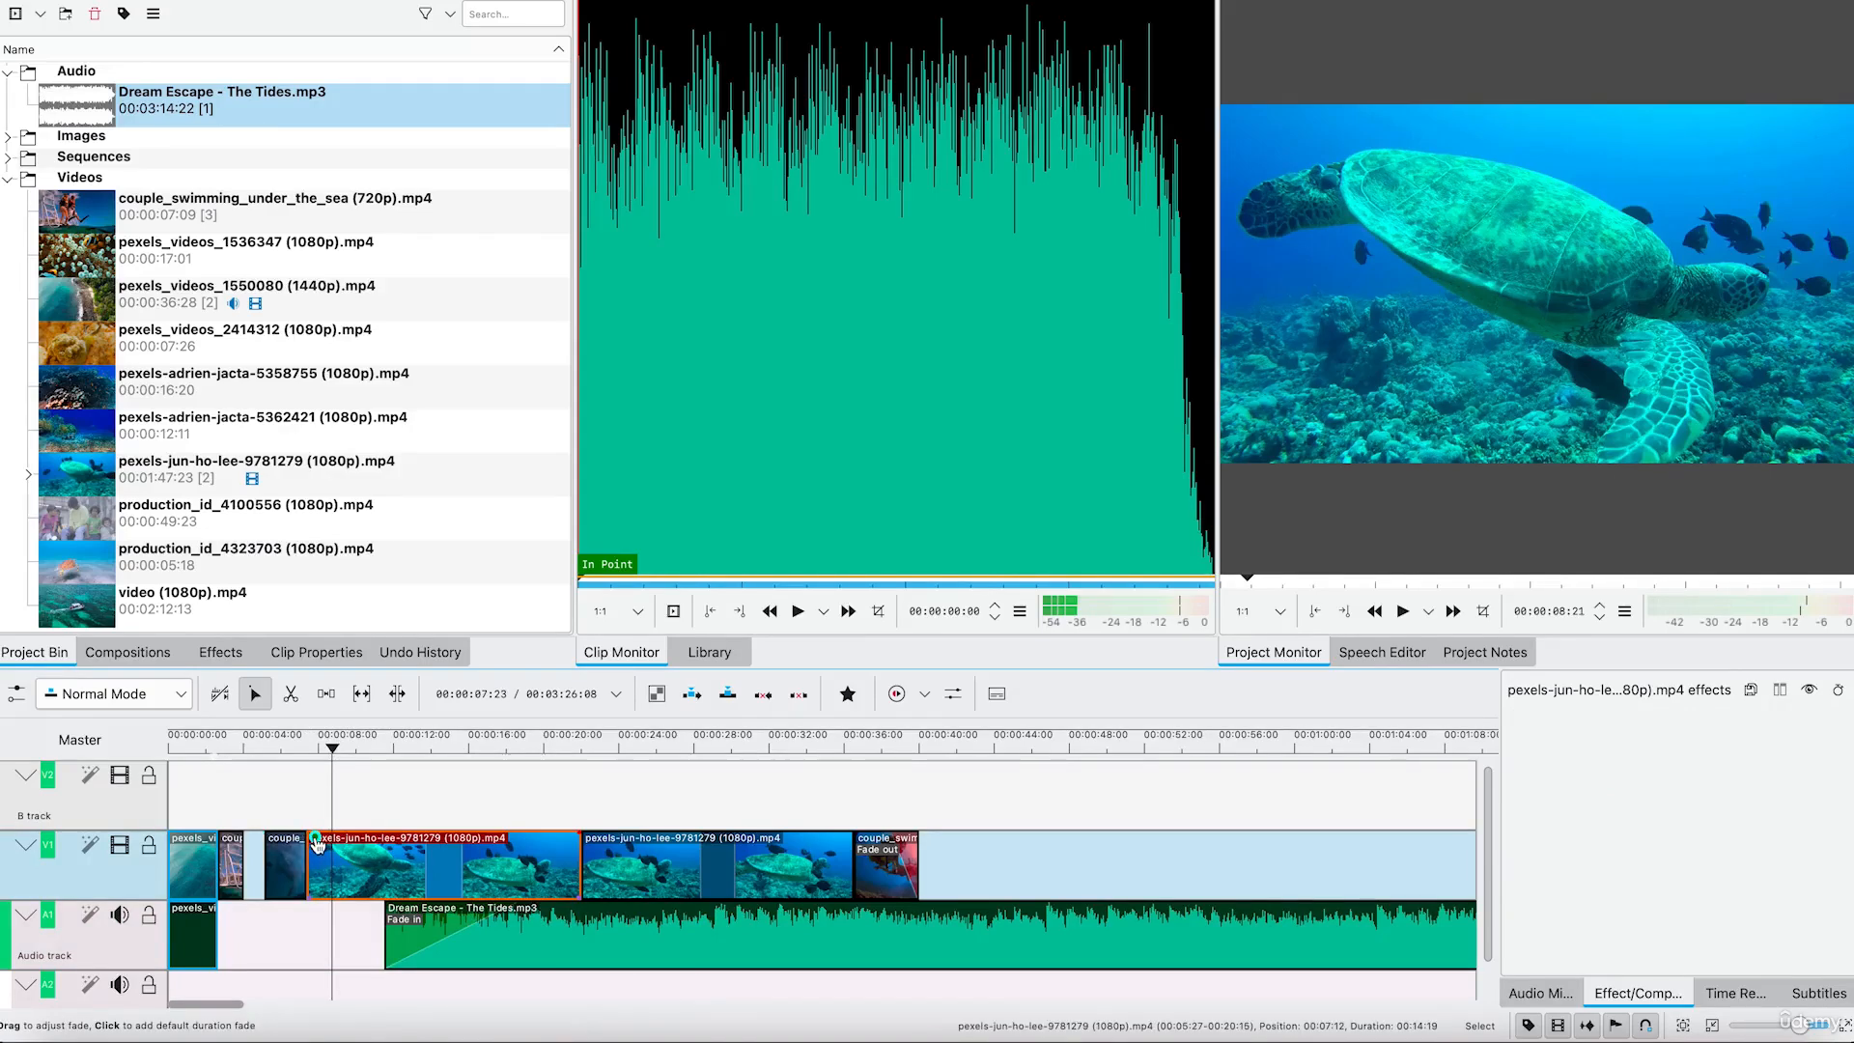
pyautogui.click(317, 846)
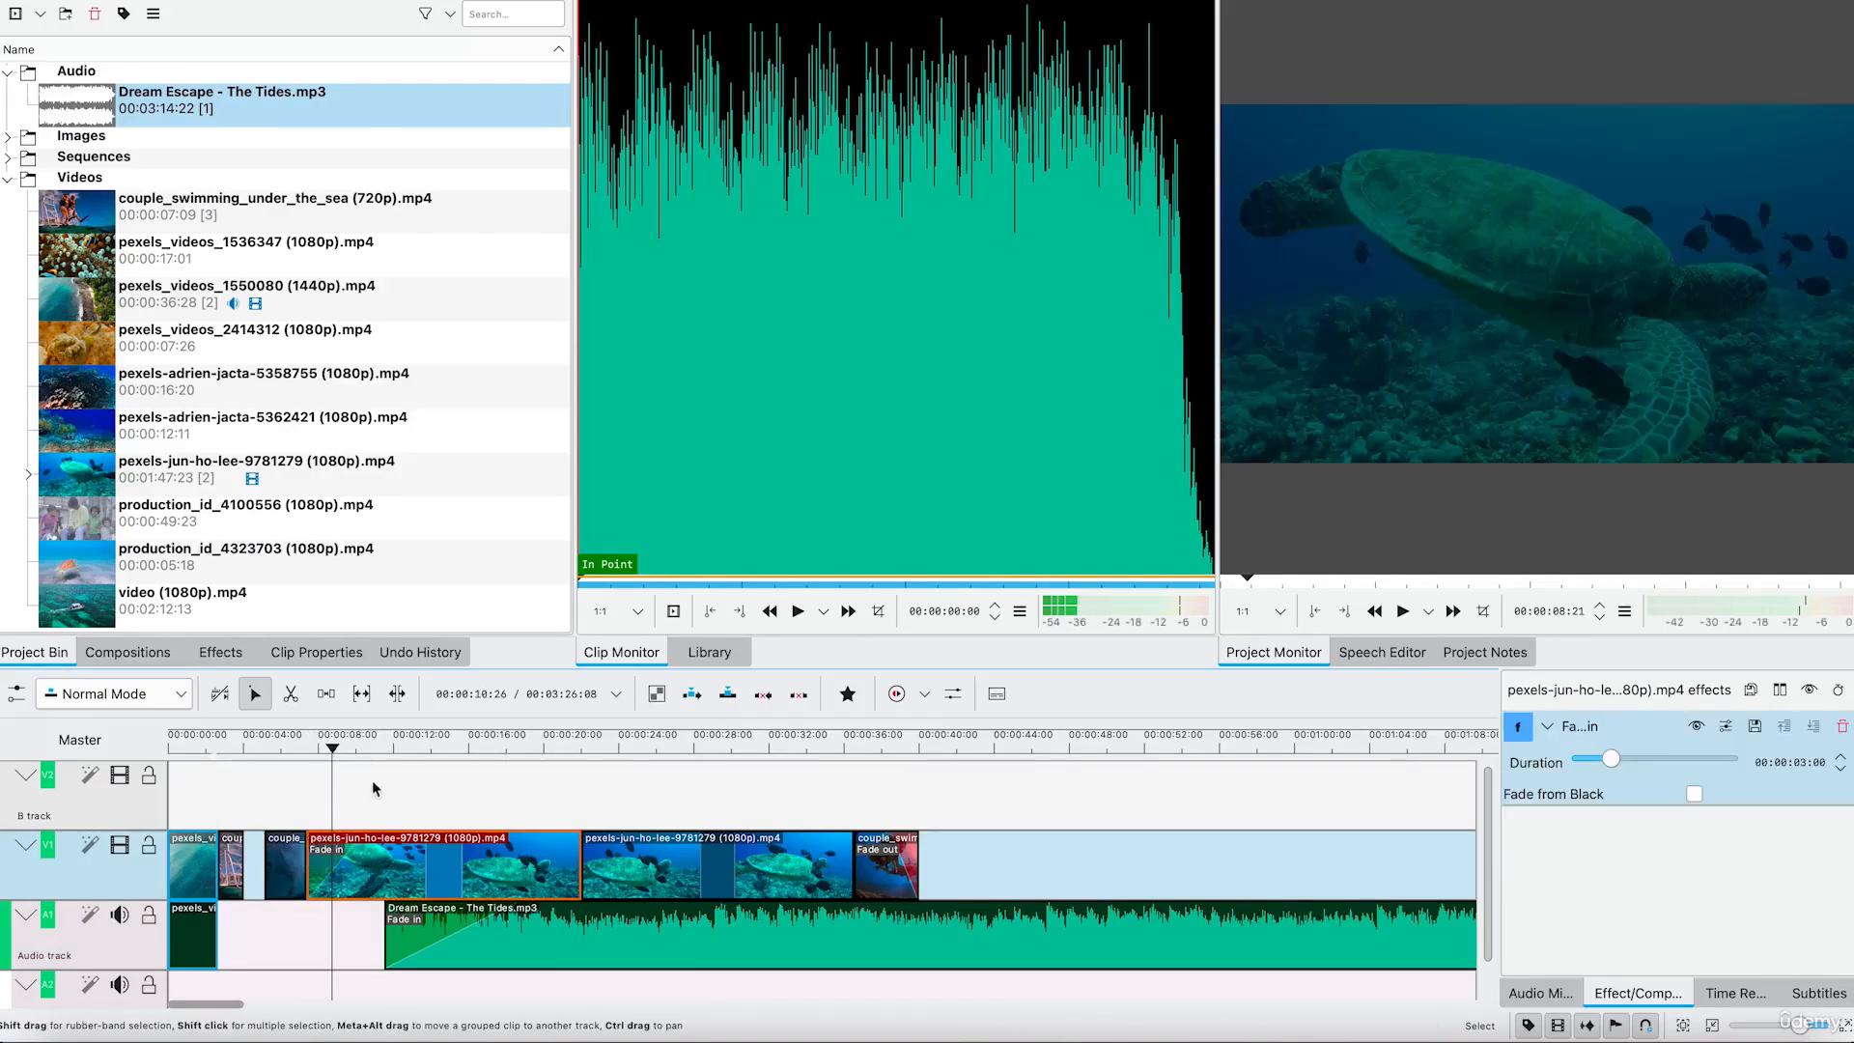
pyautogui.moveTo(340, 750); pyautogui.dragTo(308, 744)
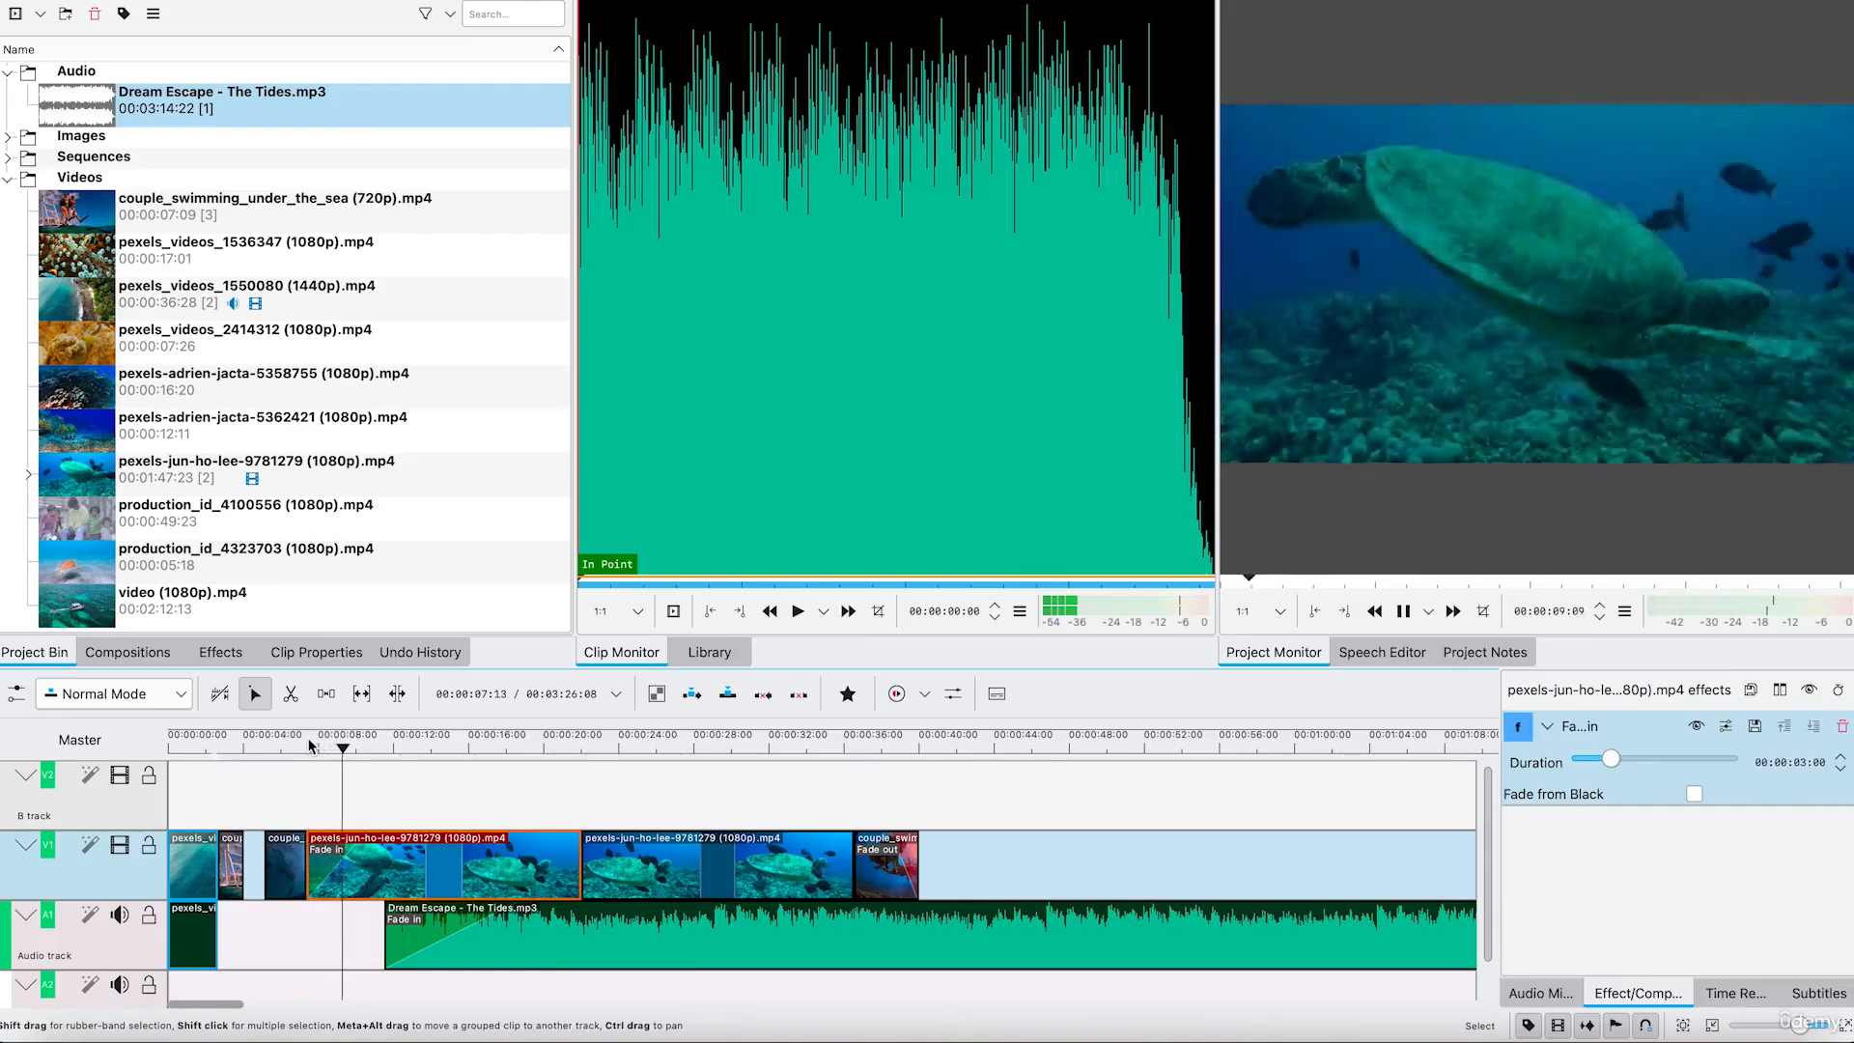
pyautogui.press('space')
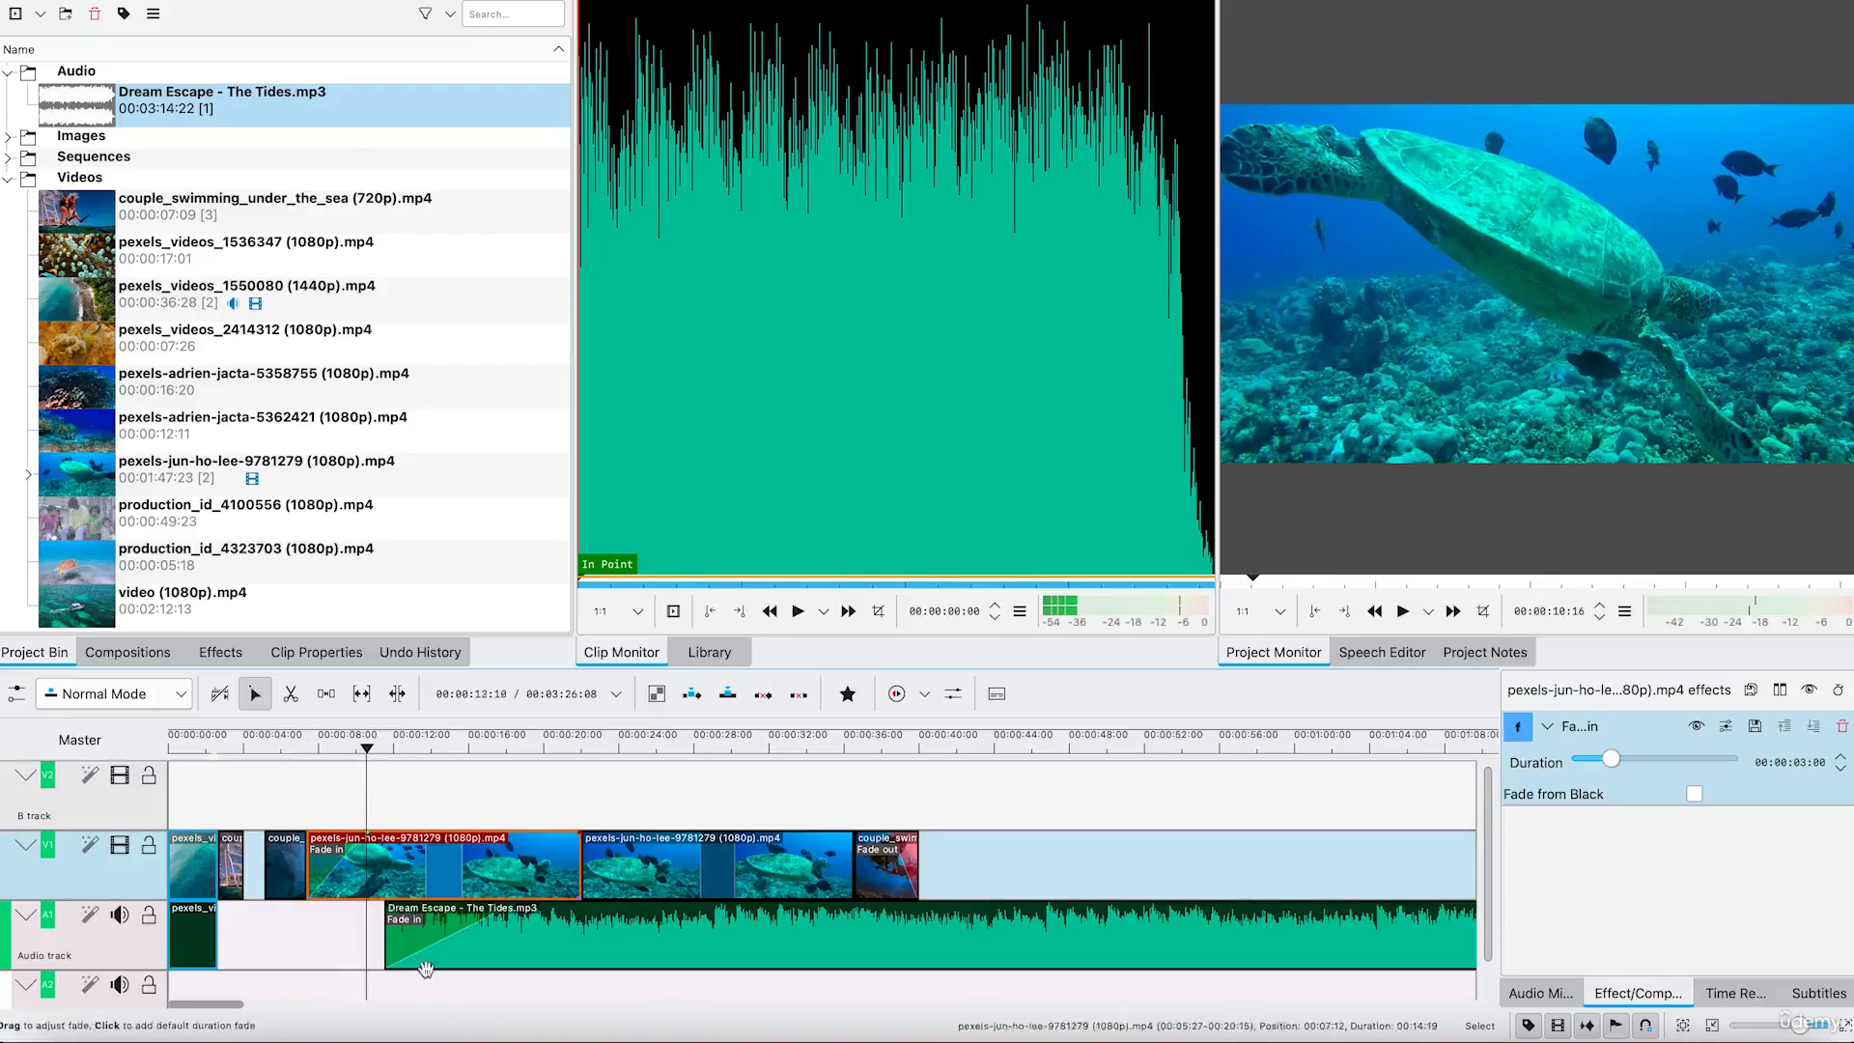